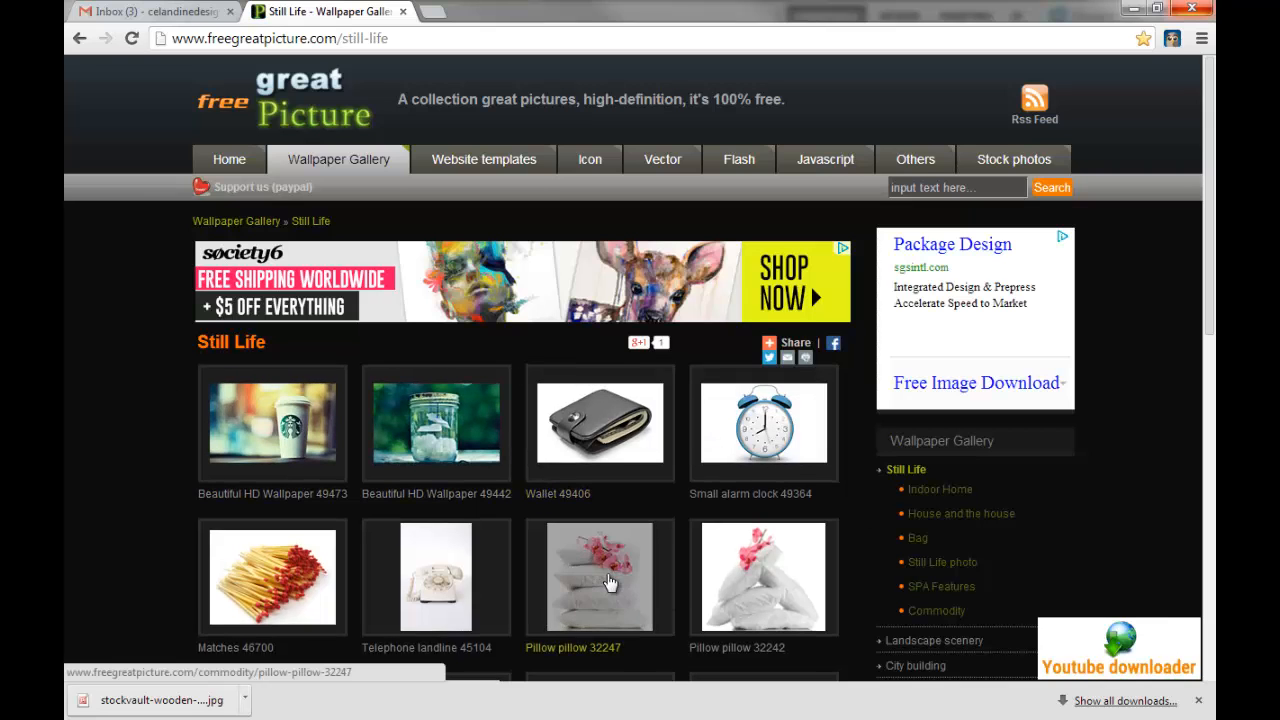
Step: Browse the Still Life wallpaper gallery and continue to its second page of pictures
scroll(806, 578, down, 3)
scroll(804, 572, down, 5)
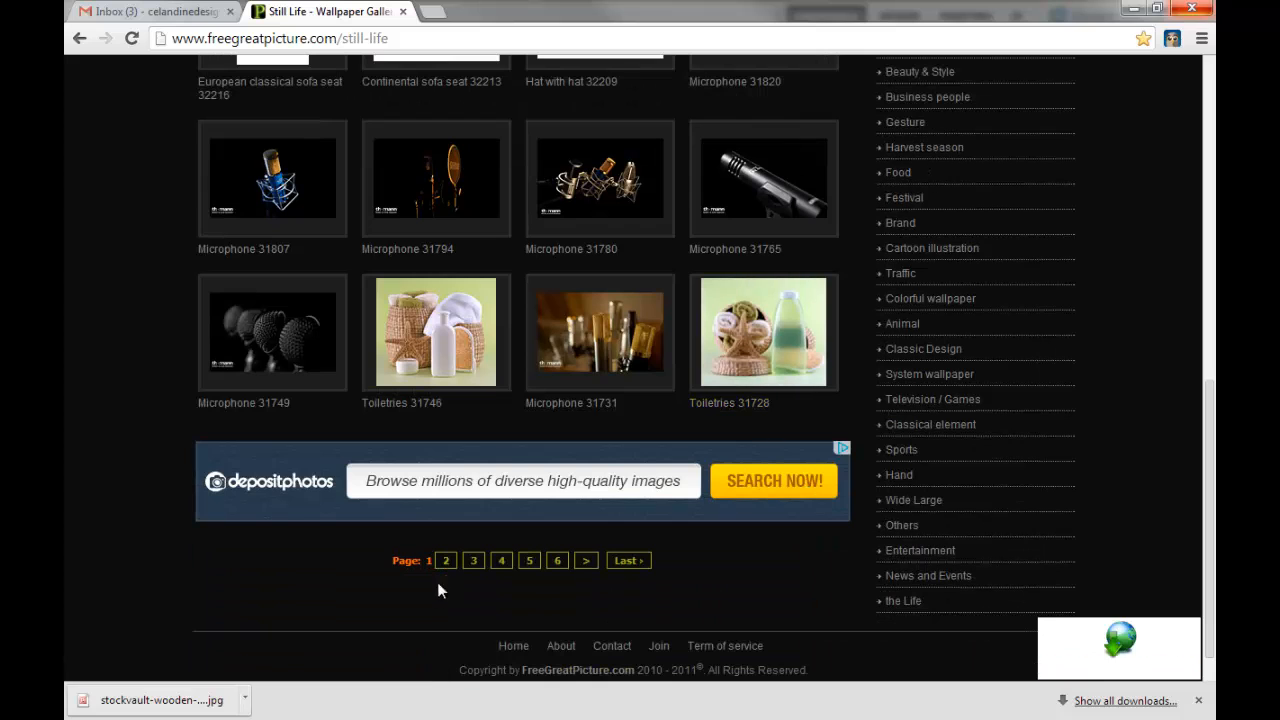
click(446, 561)
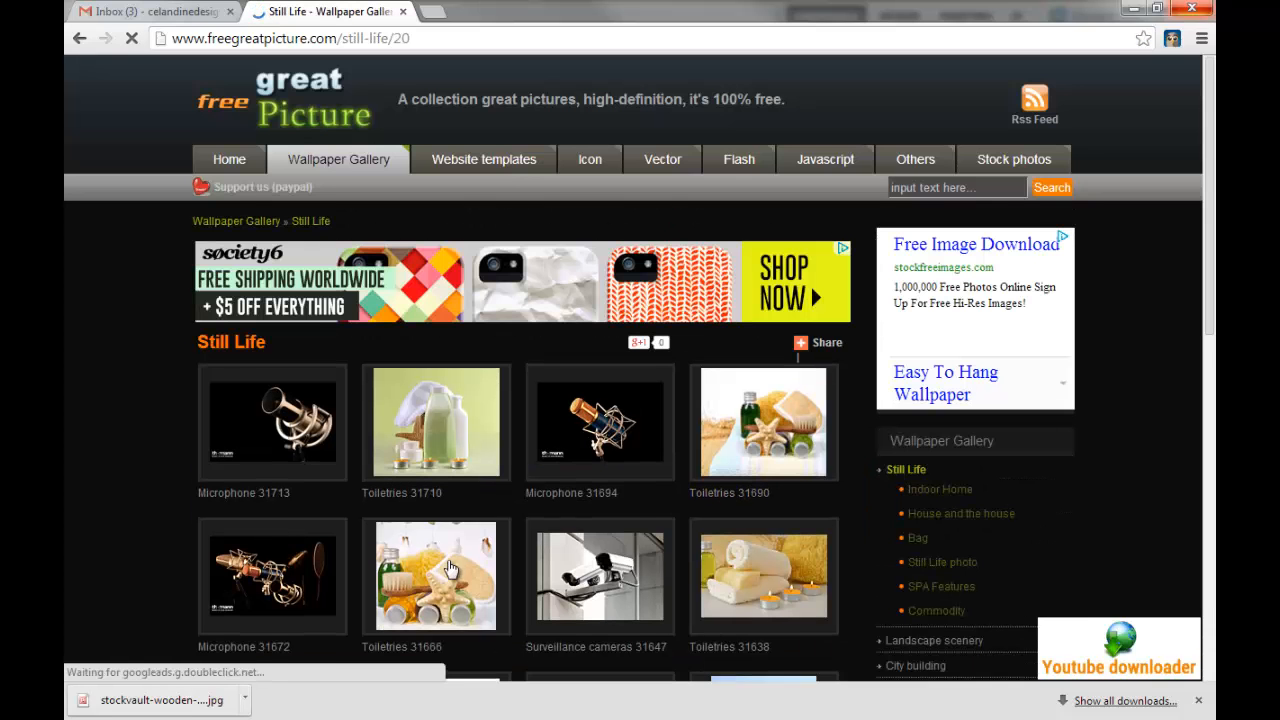
scroll(697, 480, down, 3)
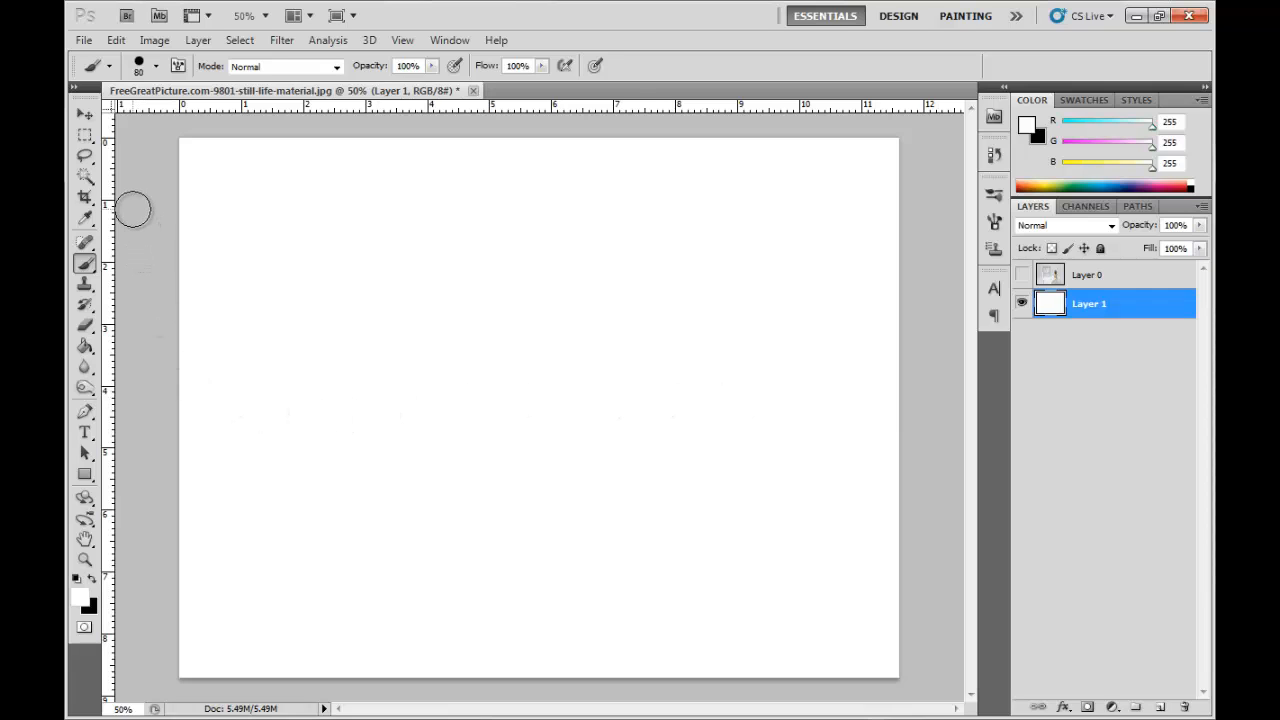
Step: In Photoshop, fill a rectangular selection about 5 by 4.5 inches on a new layer with pink, RGB 233, 106, 202
click(84, 138)
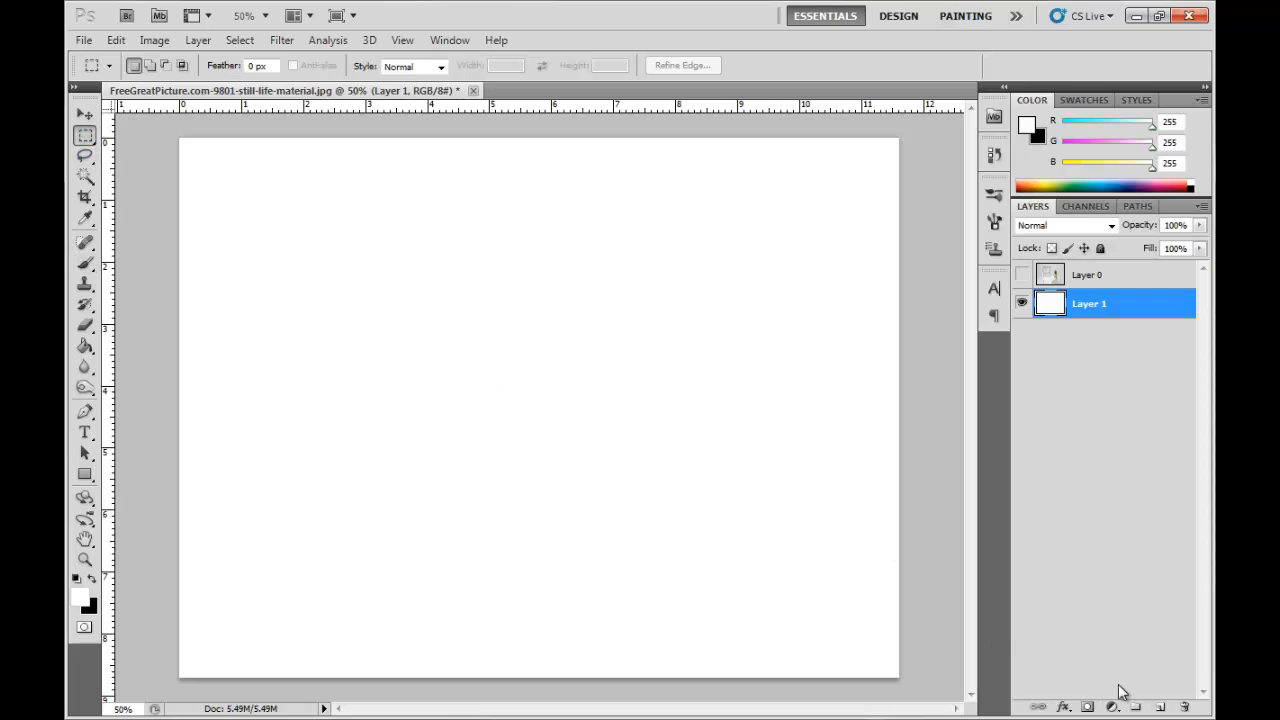
click(1160, 707)
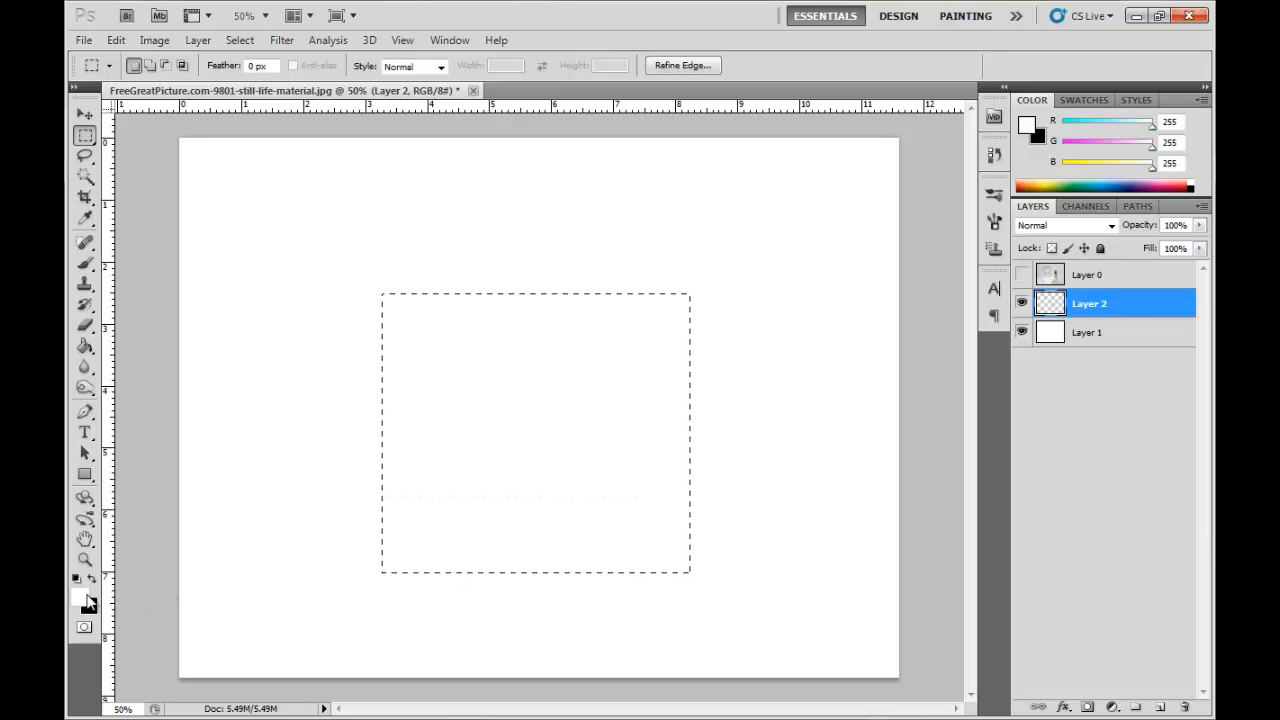
click(80, 597)
drag(887, 598, 940, 545)
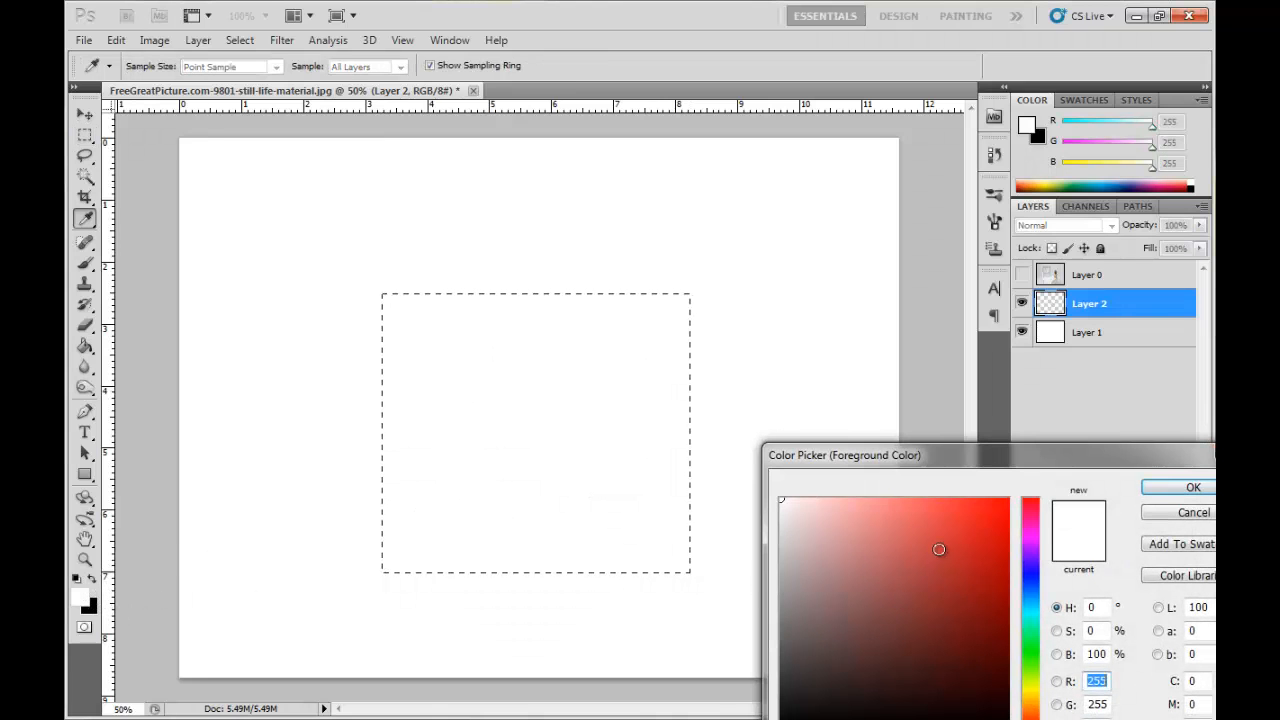
click(1032, 526)
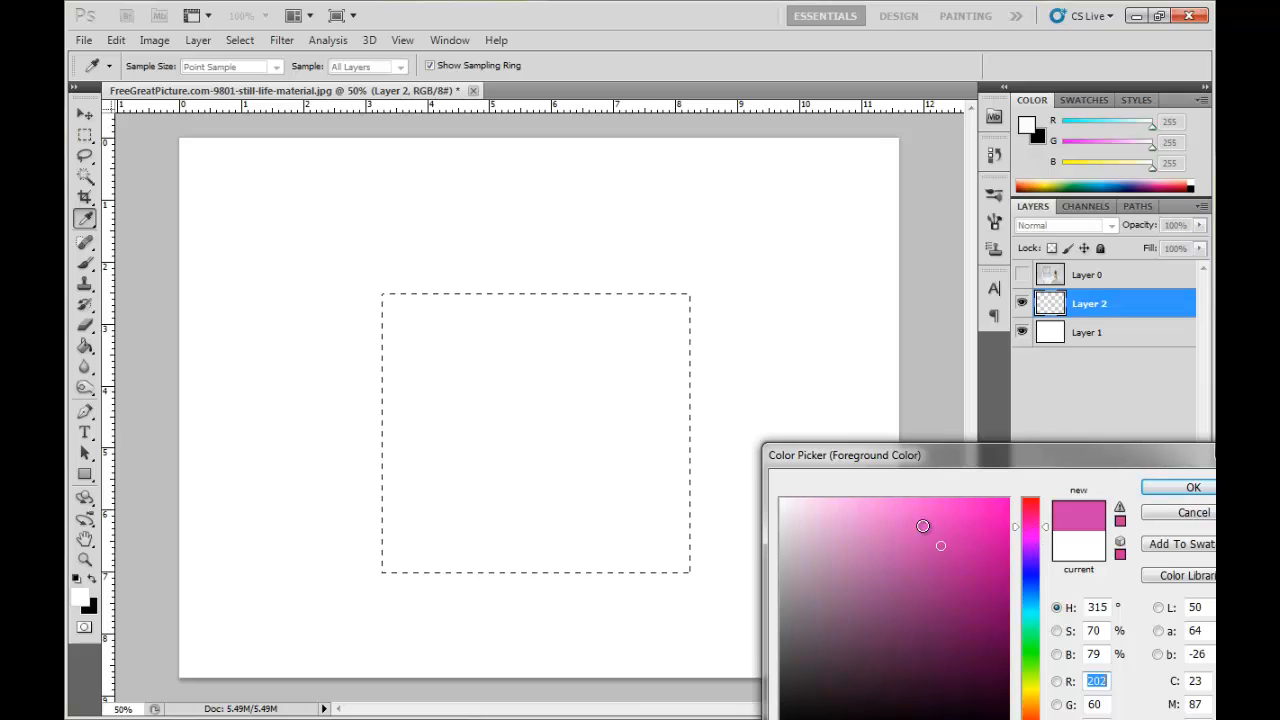
drag(912, 534, 904, 517)
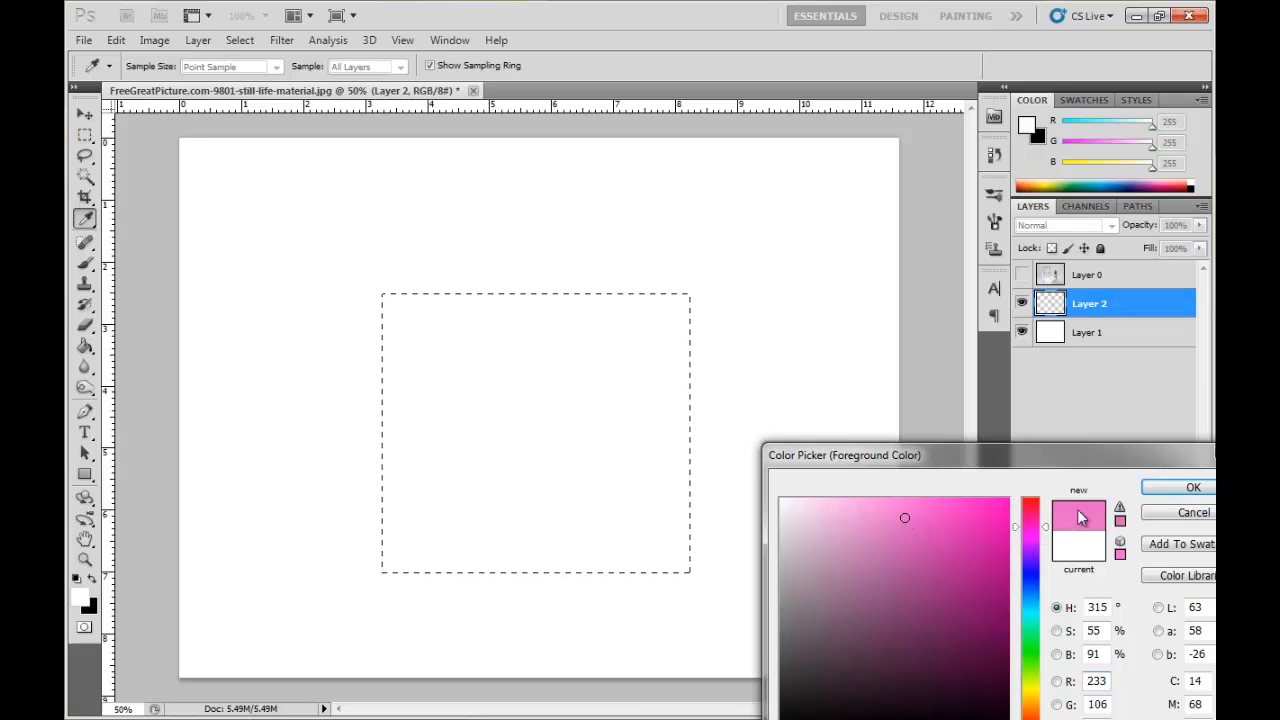
click(1193, 488)
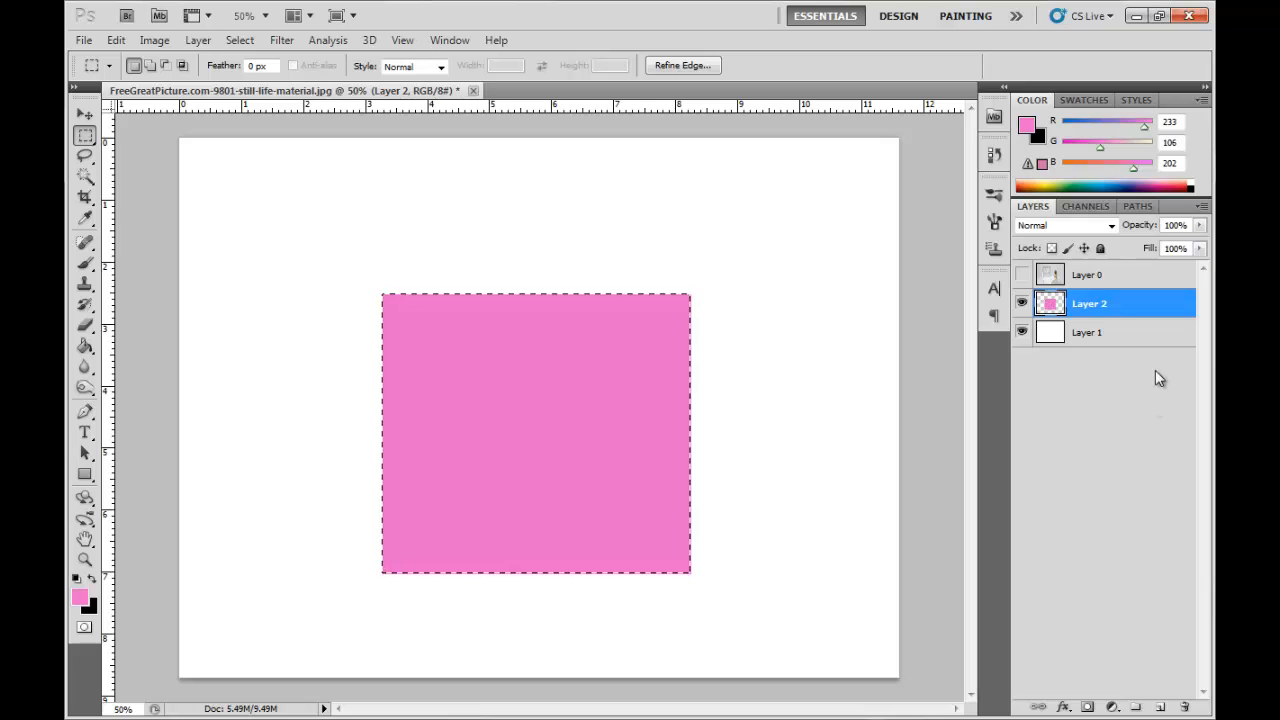
Step: Add an empty deselected layer above the pink rectangle and set the foreground colour to turquoise, RGB 106, 233, 199
click(1160, 707)
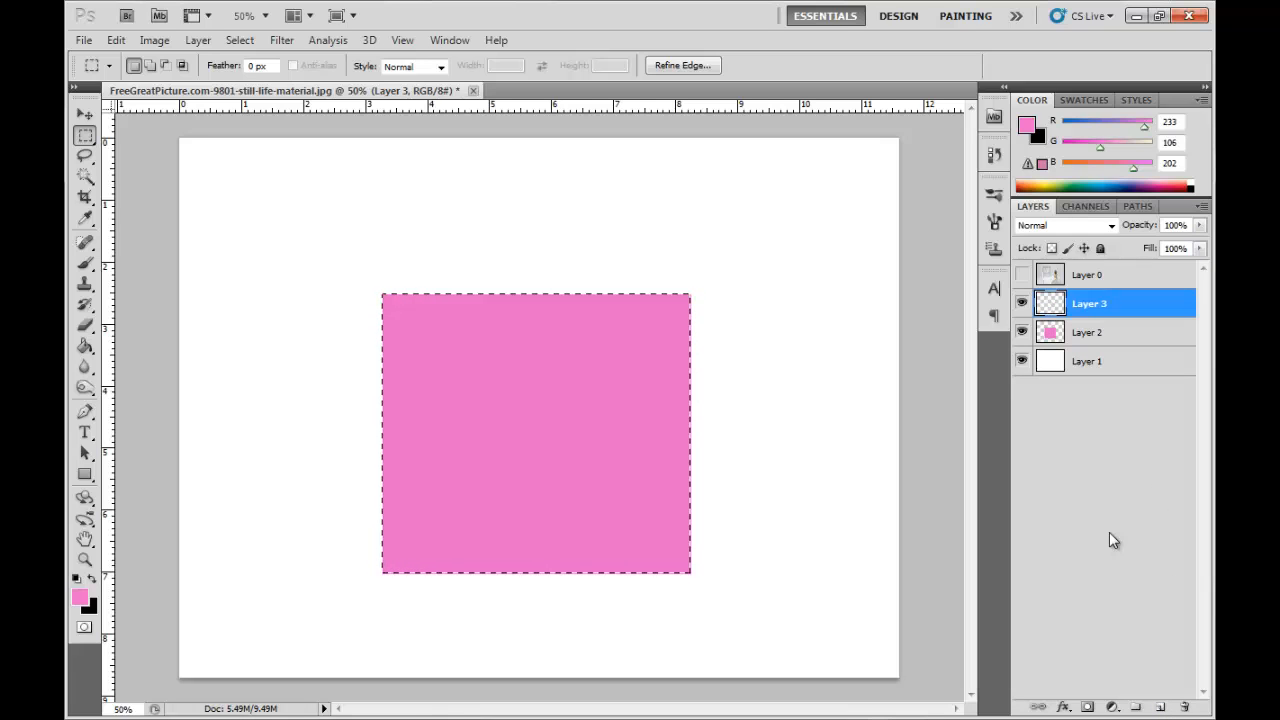
key(ctrl+d)
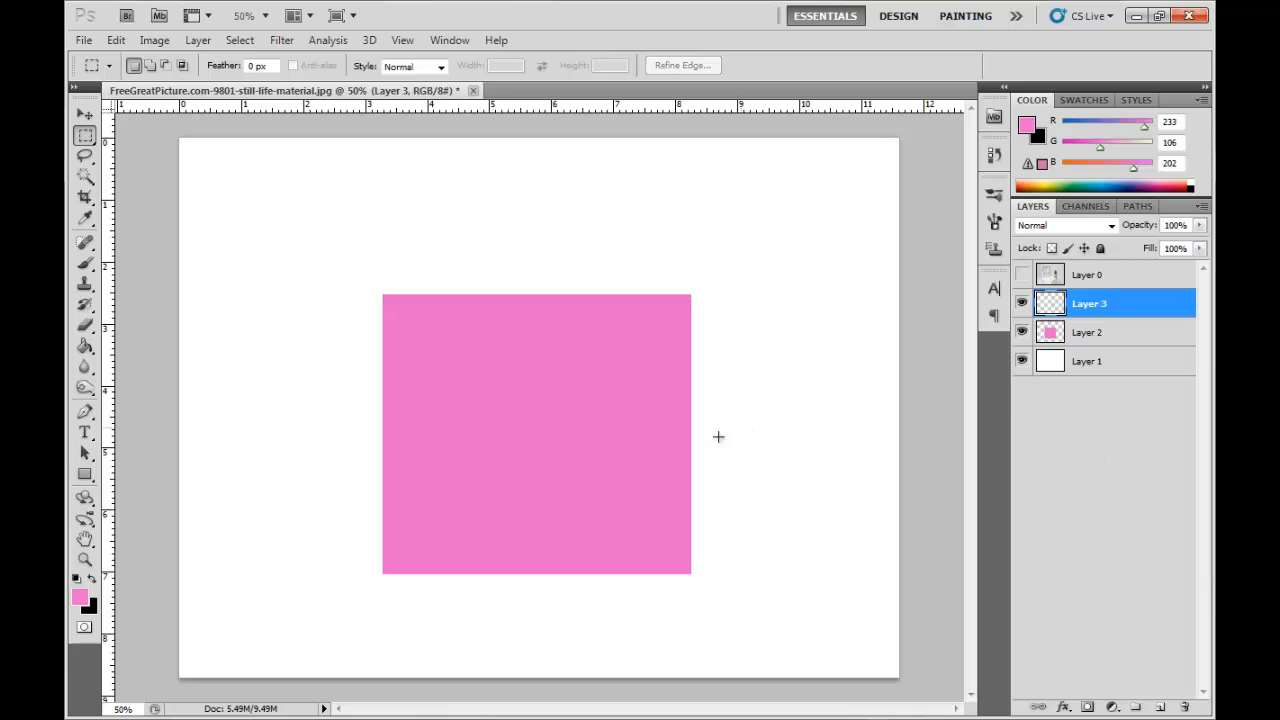
click(80, 597)
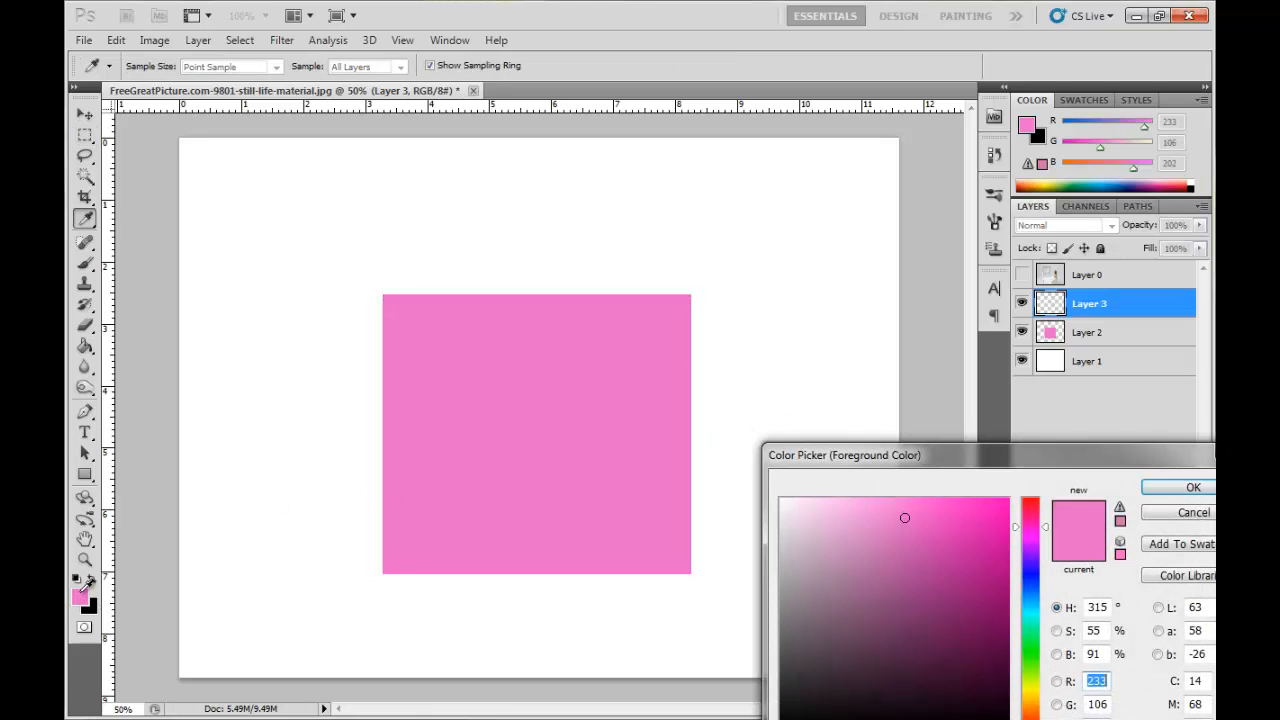
click(1034, 628)
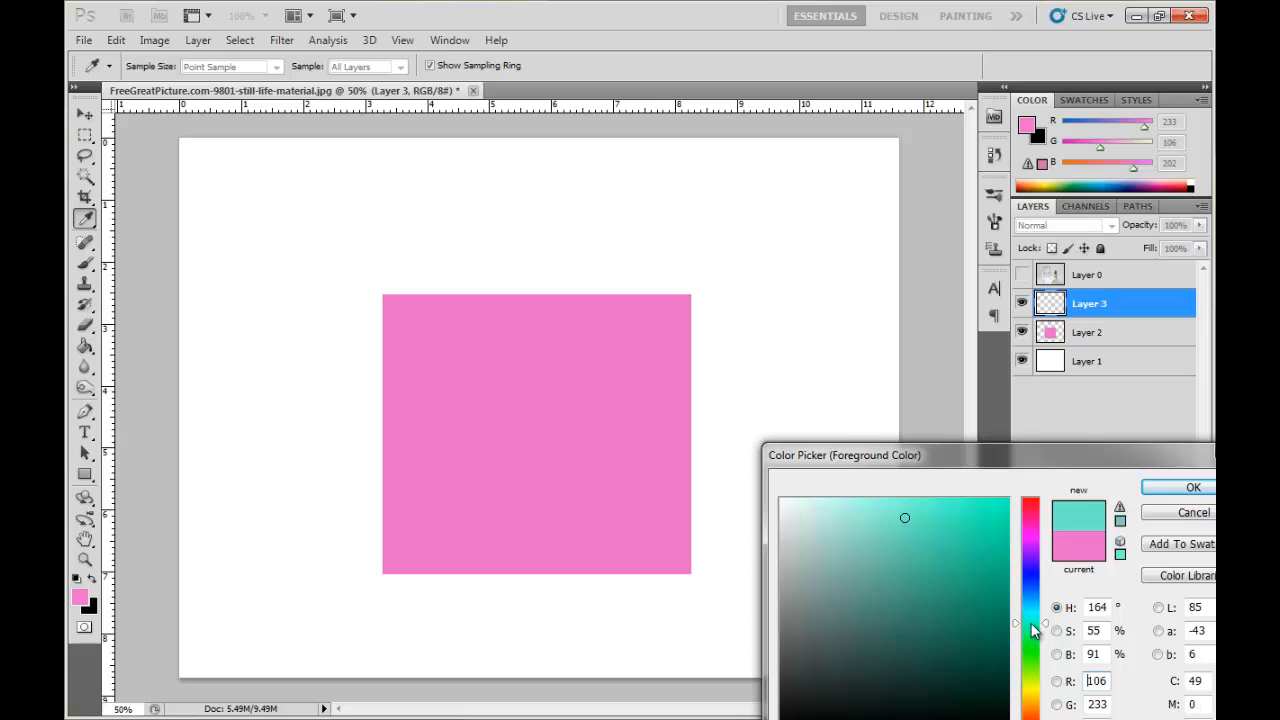
click(1172, 485)
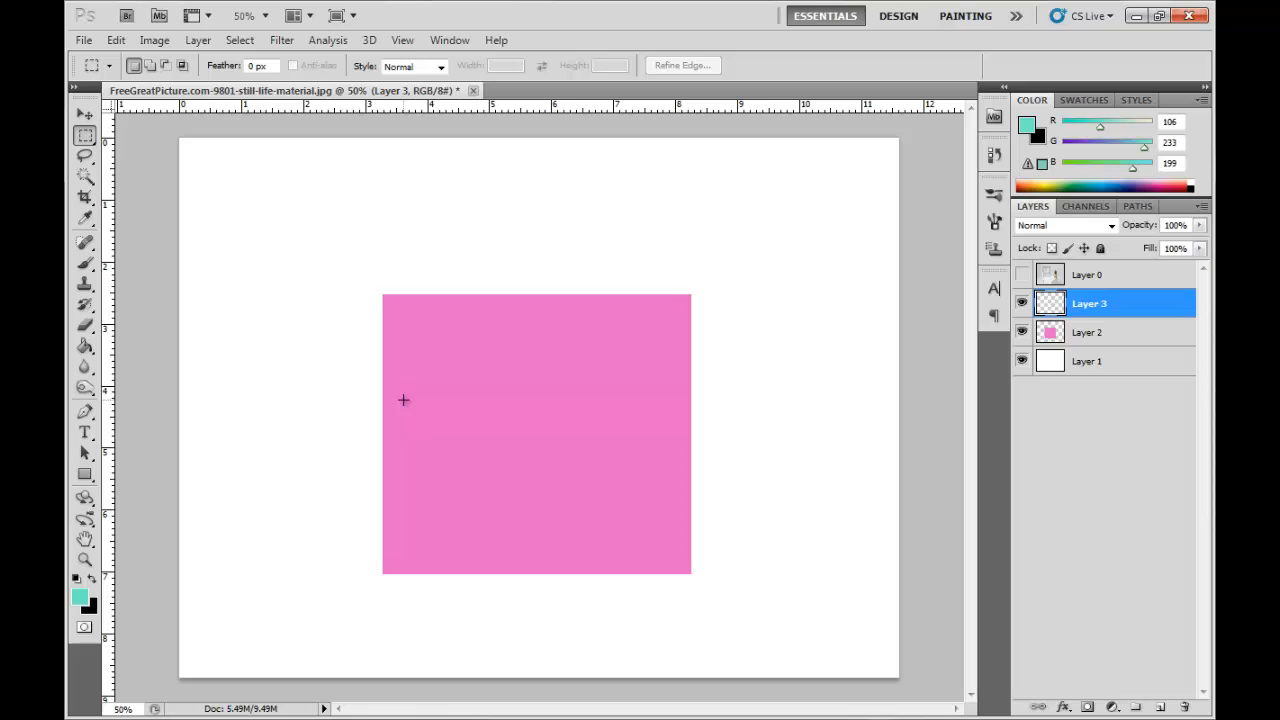
Step: Brush turquoise swirls, a leaf and solid buds on Layer 3 within the pink rectangle's bounds, using an 80 px brush
click(85, 263)
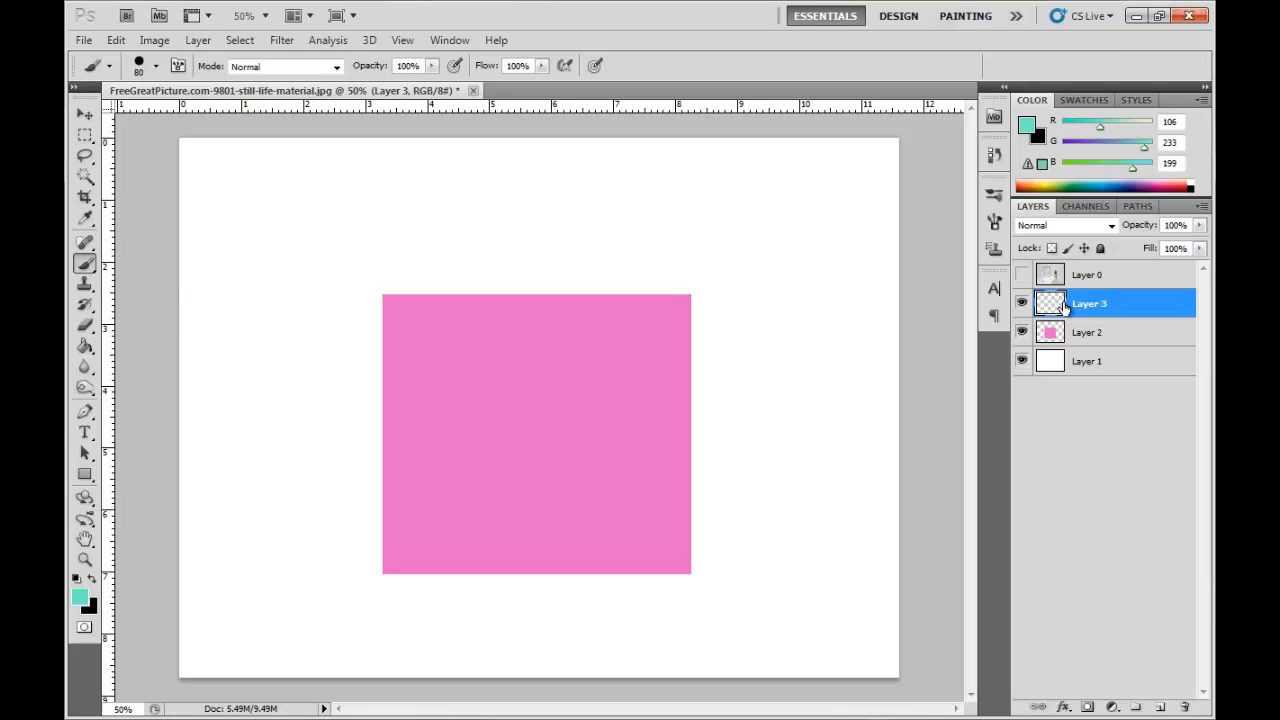
ctrl+click(1050, 334)
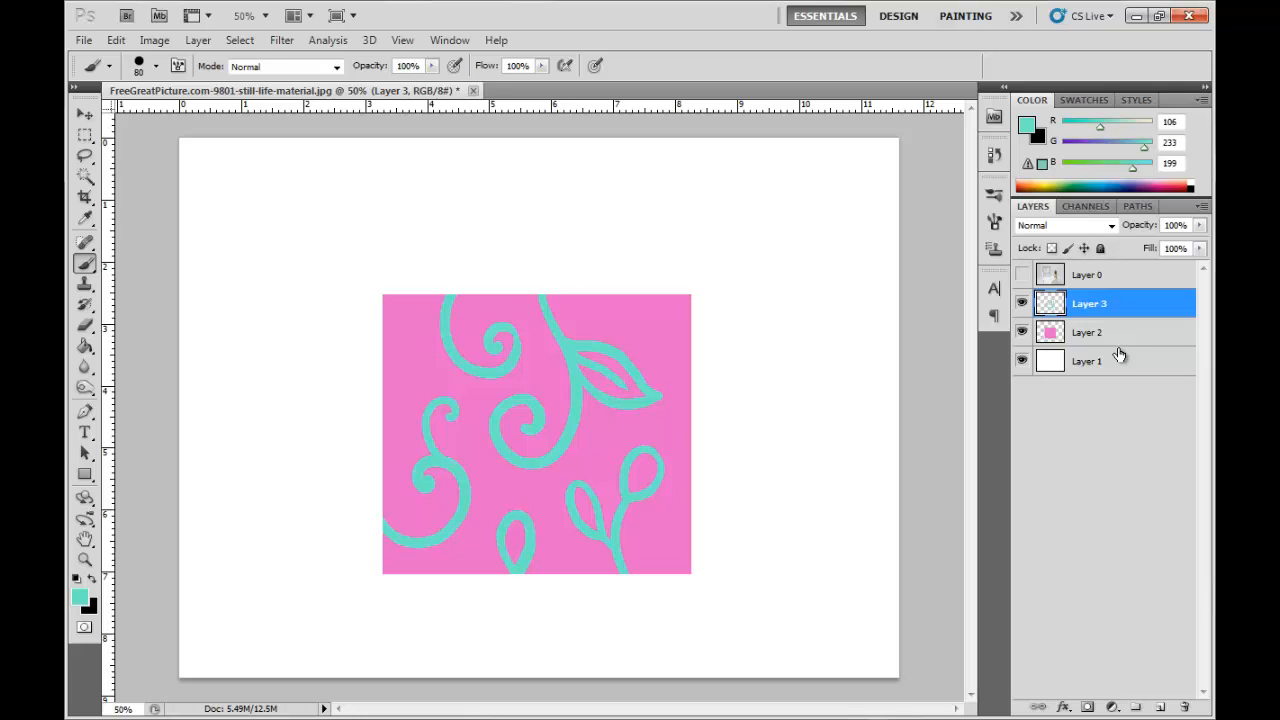
mouse_move(631, 477)
mouse_down()
mouse_move(649, 457)
mouse_move(634, 486)
mouse_move(646, 460)
mouse_move(586, 503)
mouse_move(594, 529)
mouse_up()
drag(517, 534, 517, 551)
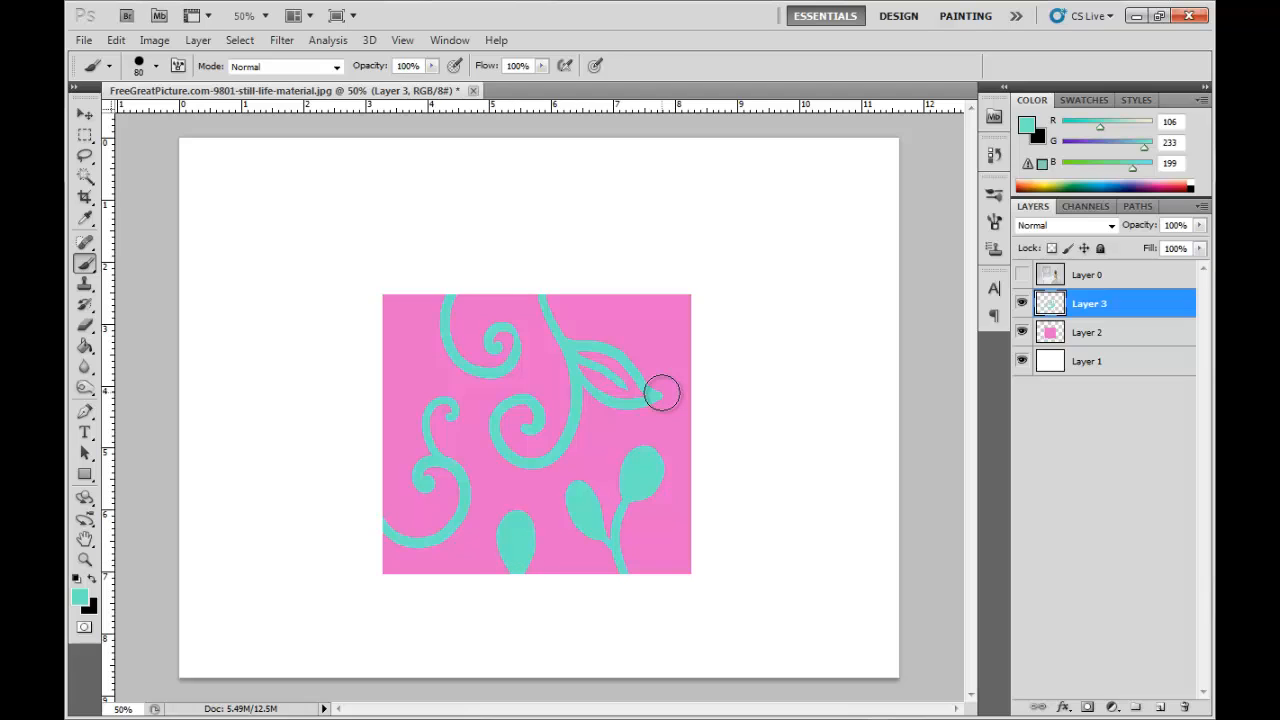
Step: Compare the blend modes on the turquoise swirl layer, going from Normal through Exclusion
click(1107, 227)
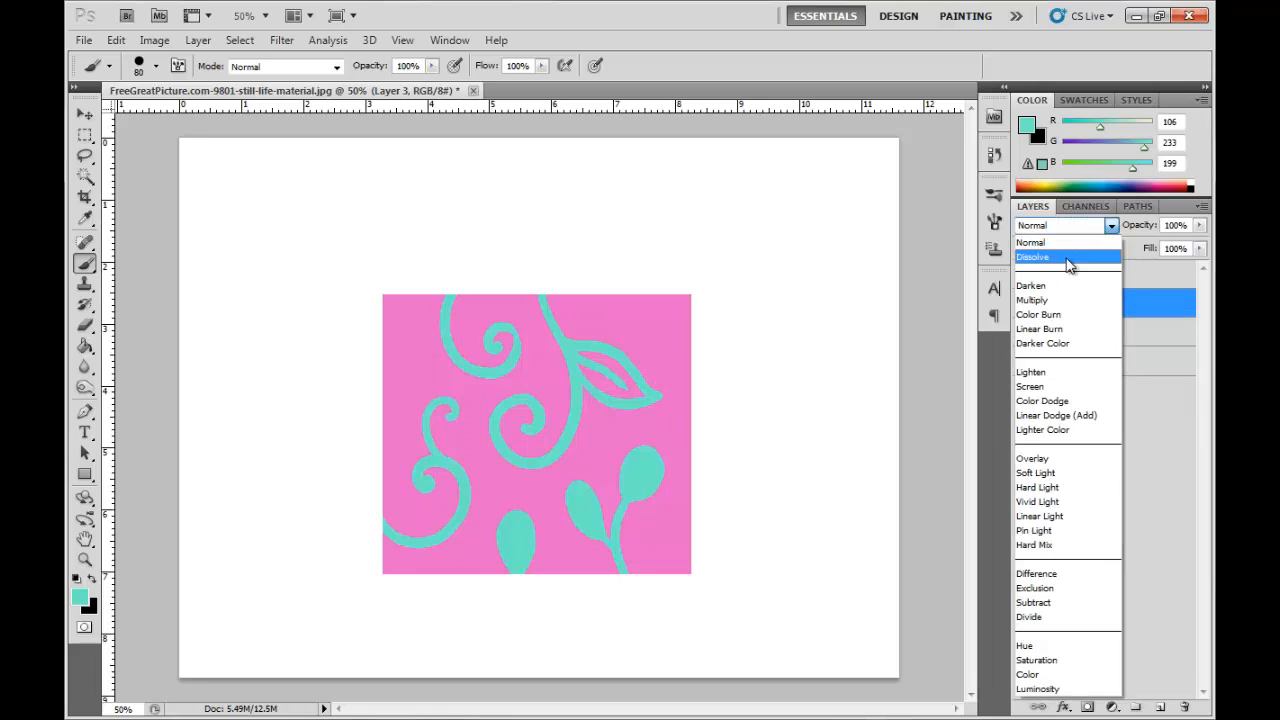
click(1040, 242)
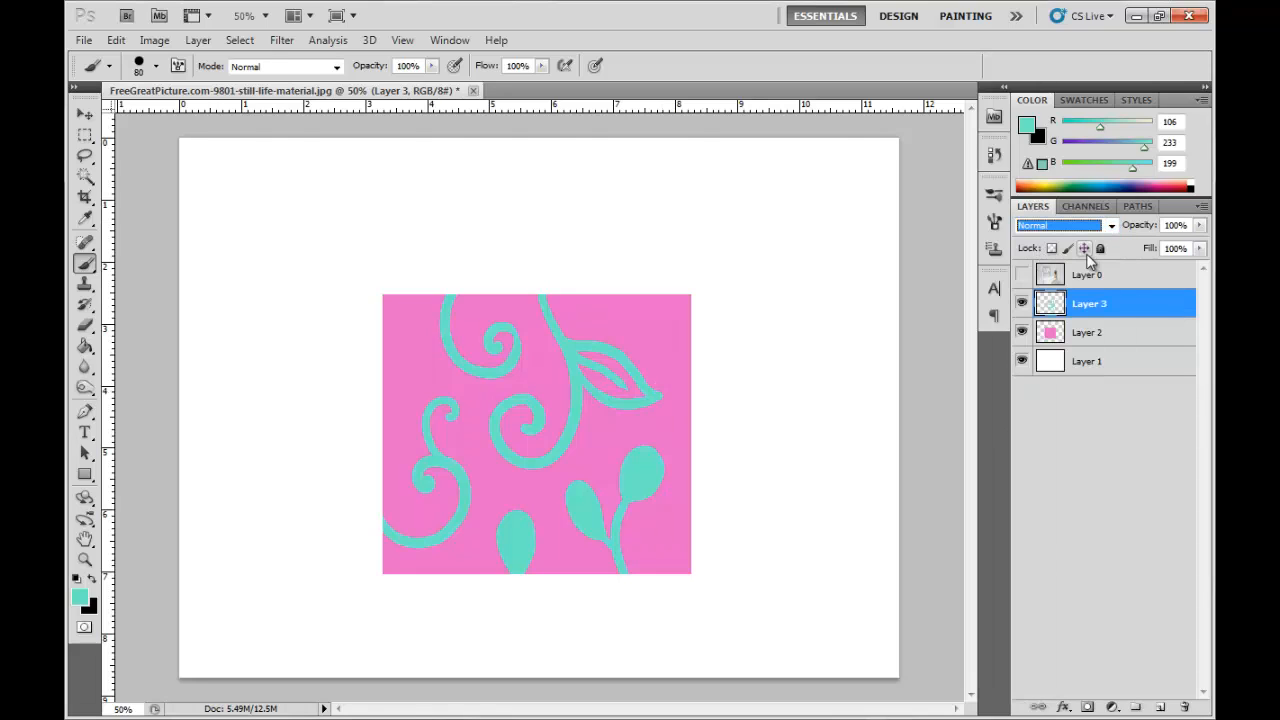
key(Down)
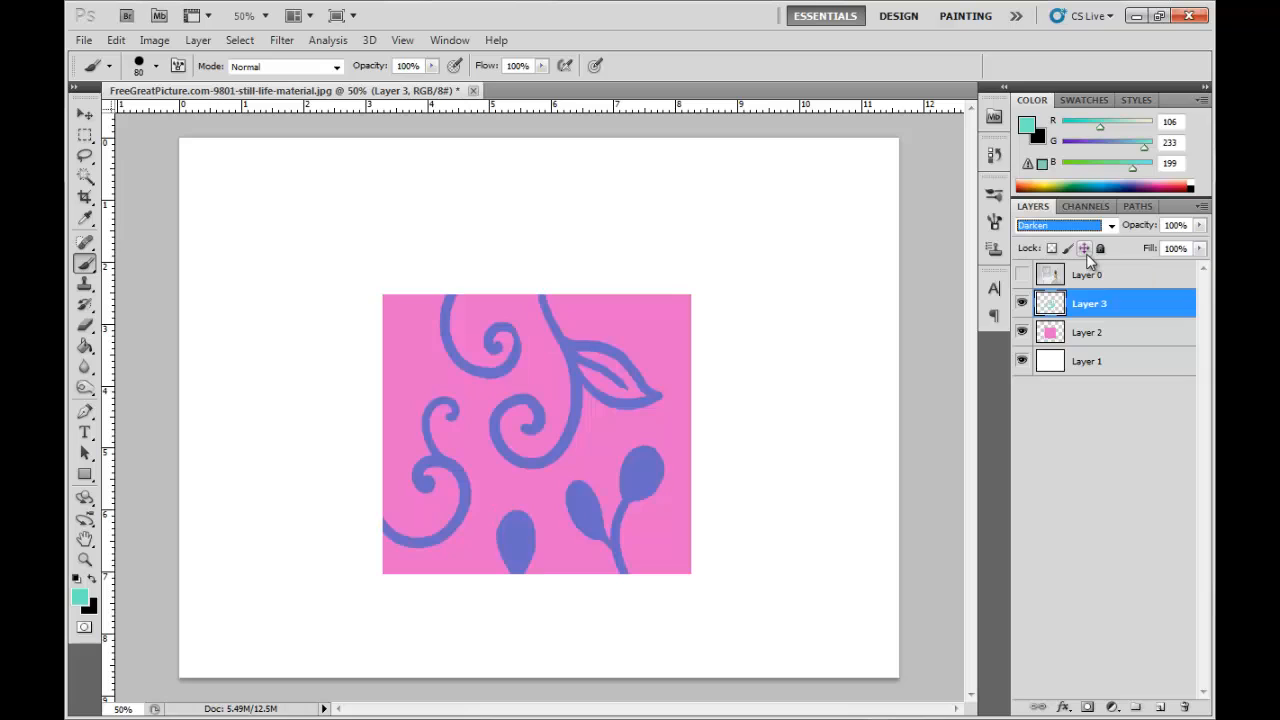
key(Down)
key(Down)
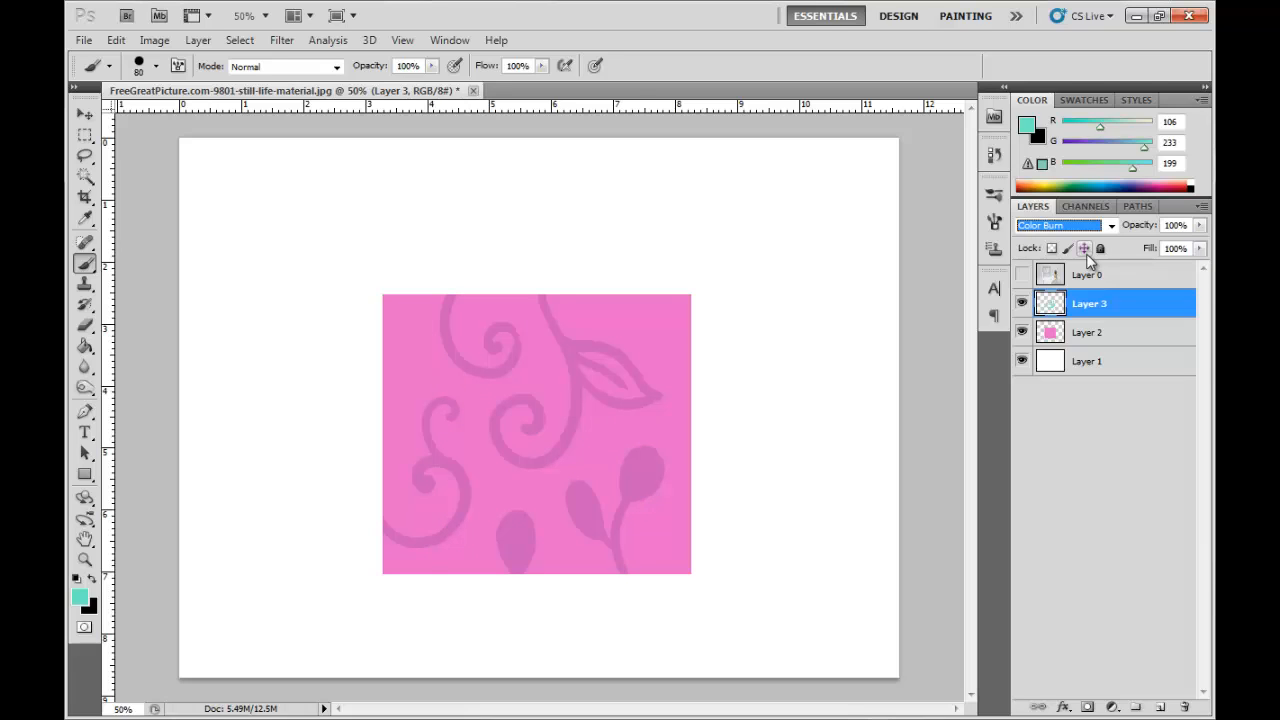
key(Down)
key(Down)
key(Down)
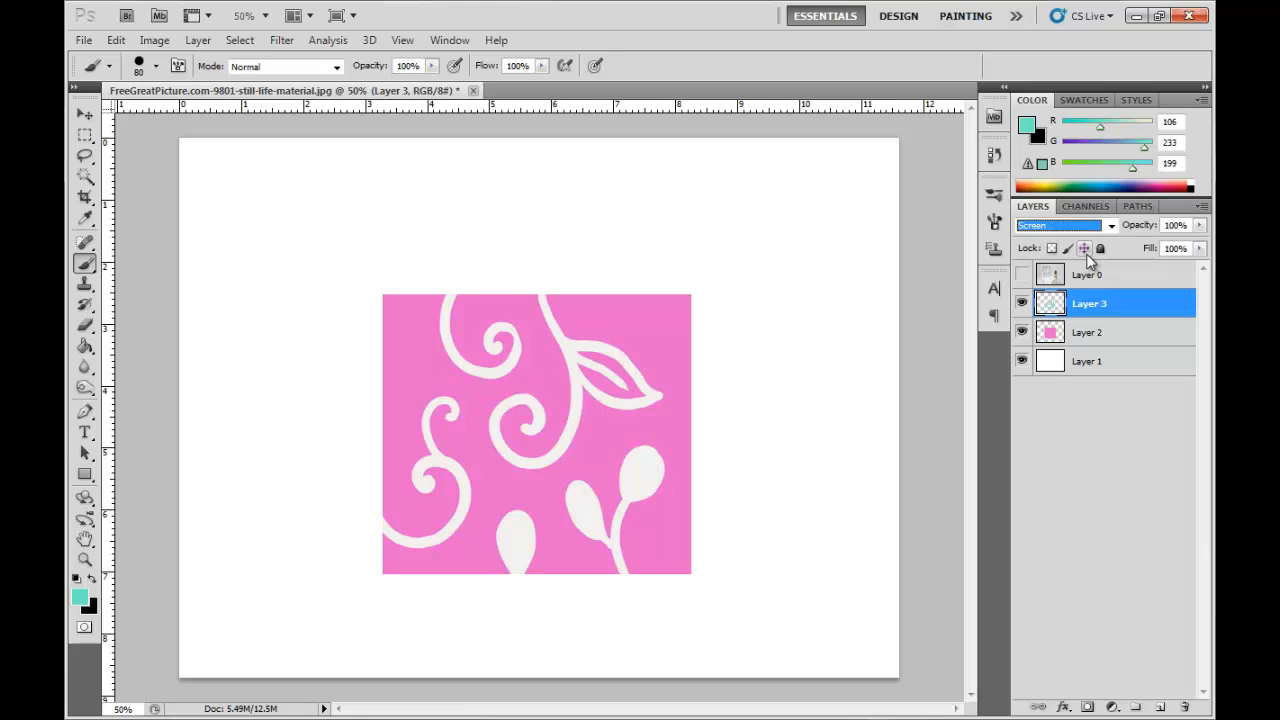
key(Down)
key(Down)
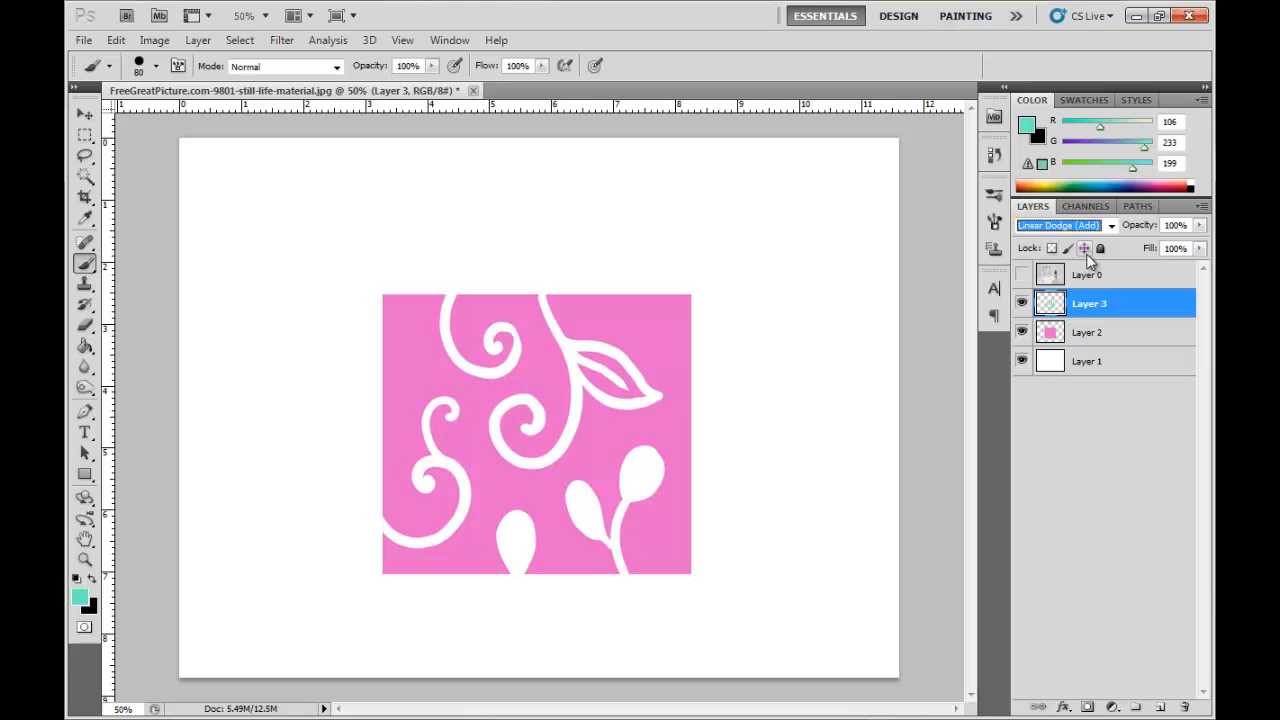
key(Down)
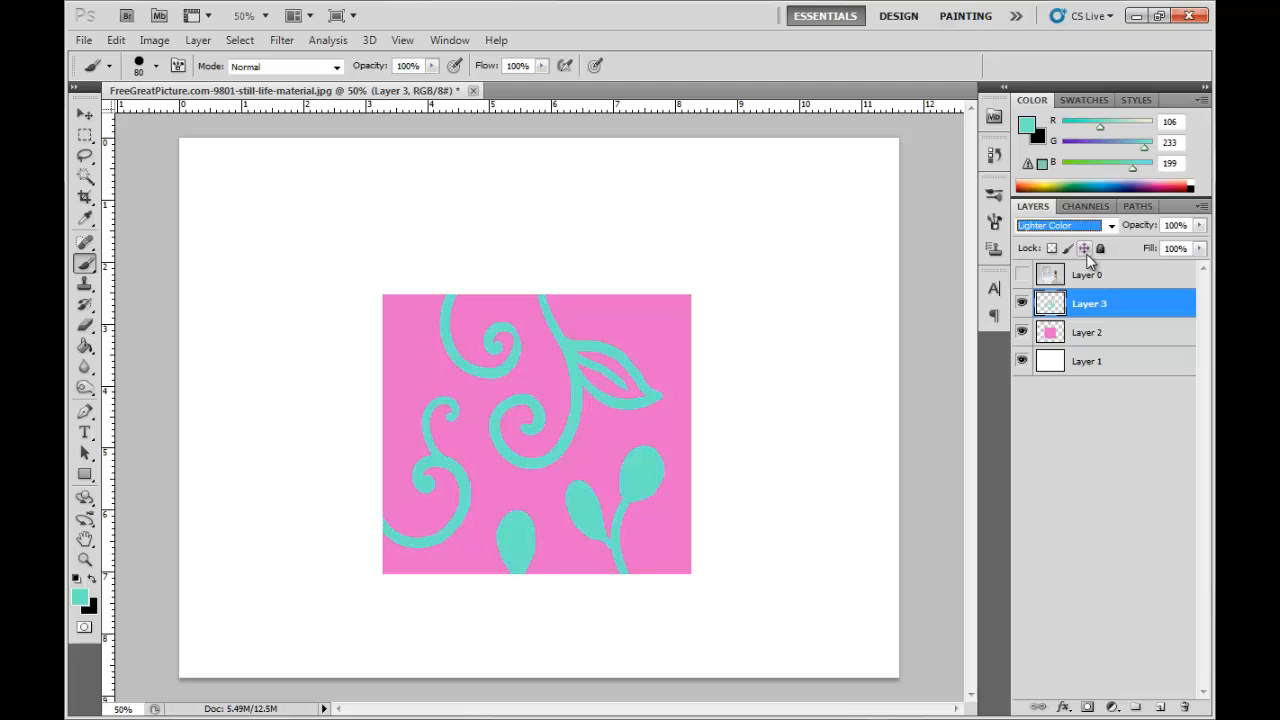
key(Down)
key(Down)
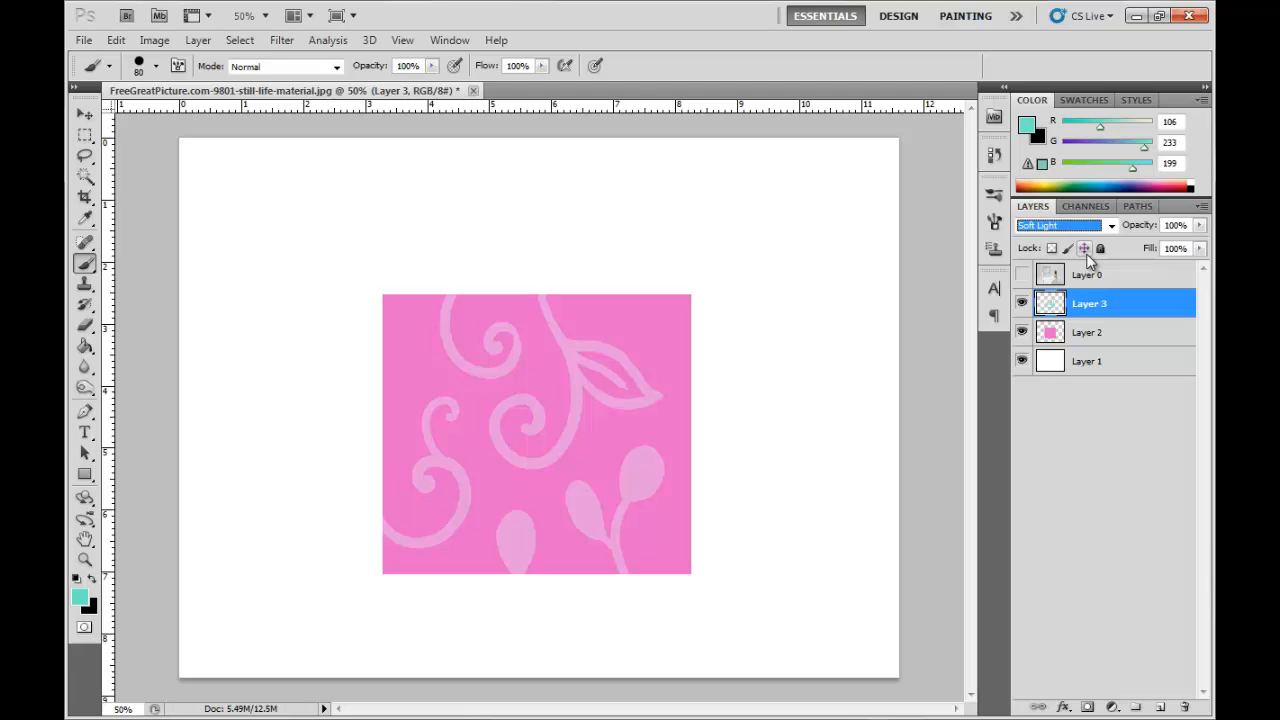
key(Down)
key(Down)
key(Down)
key(Down)
key(Down)
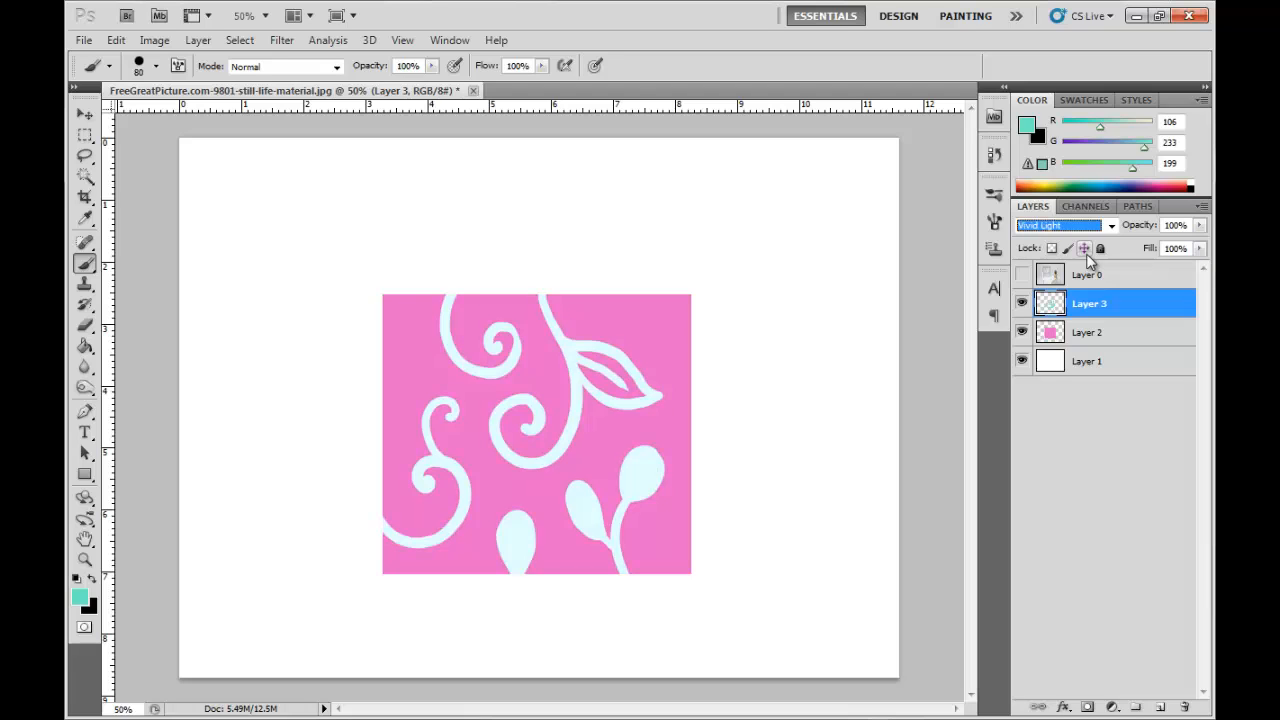
key(Down)
key(Down)
key(Down)
key(Down)
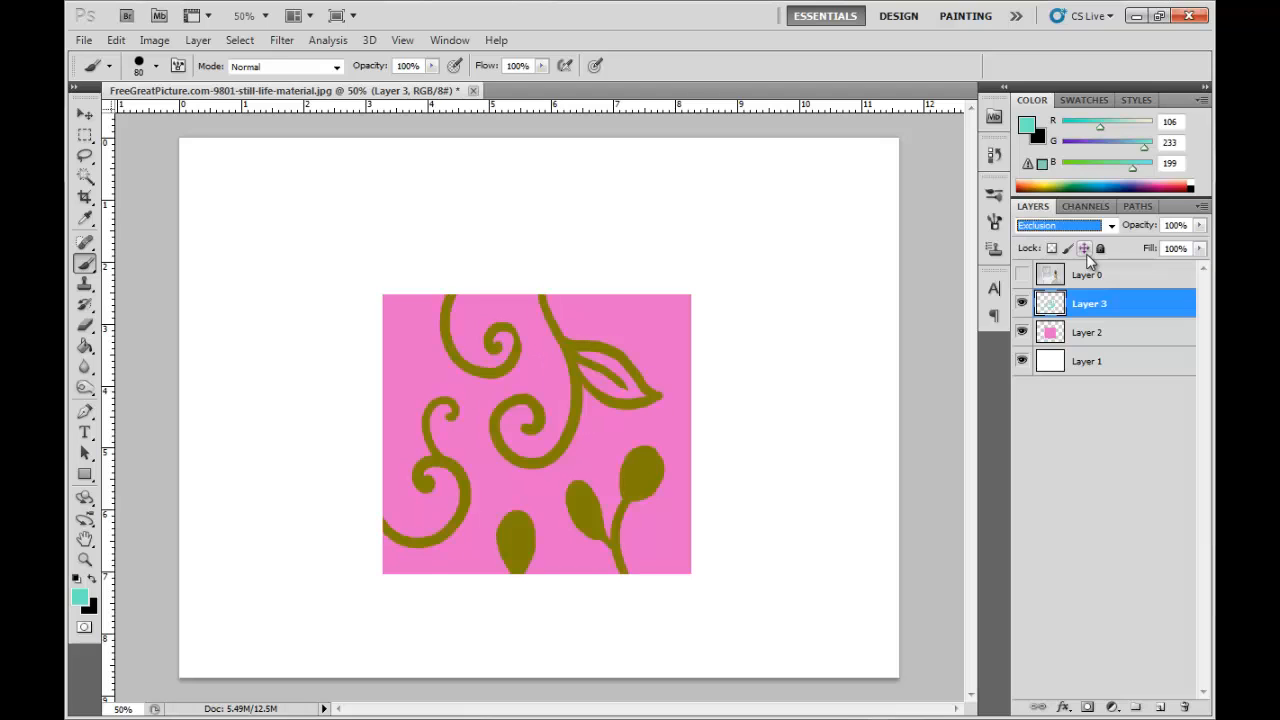
Step: Set the swirl layer's blend mode to Multiply and its opacity to 65%
key(Down)
key(Down)
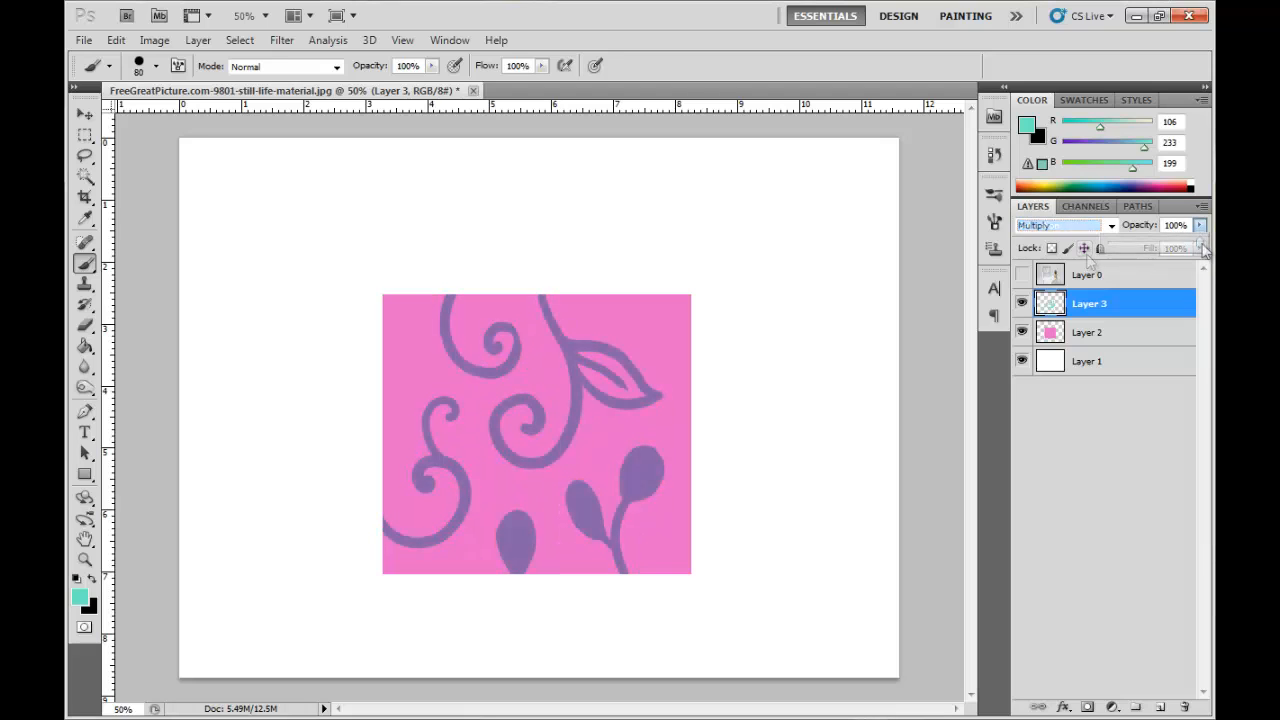
drag(1201, 246, 1166, 247)
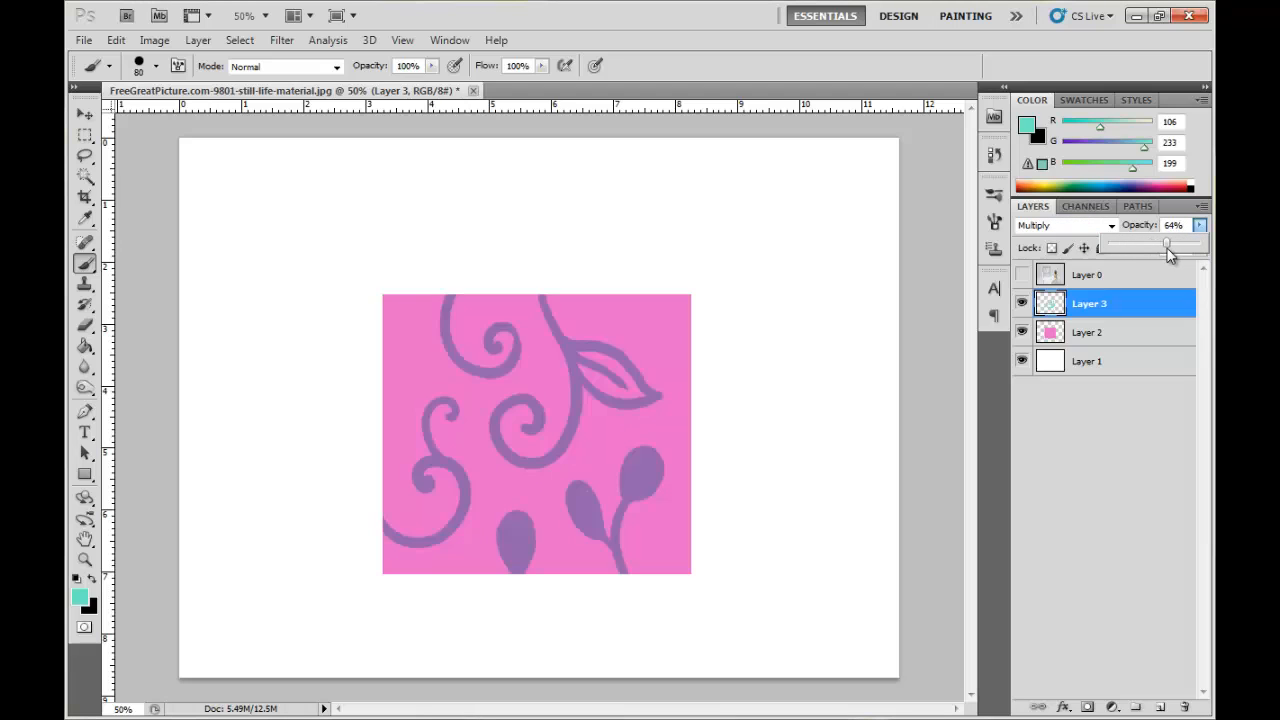
click(1143, 317)
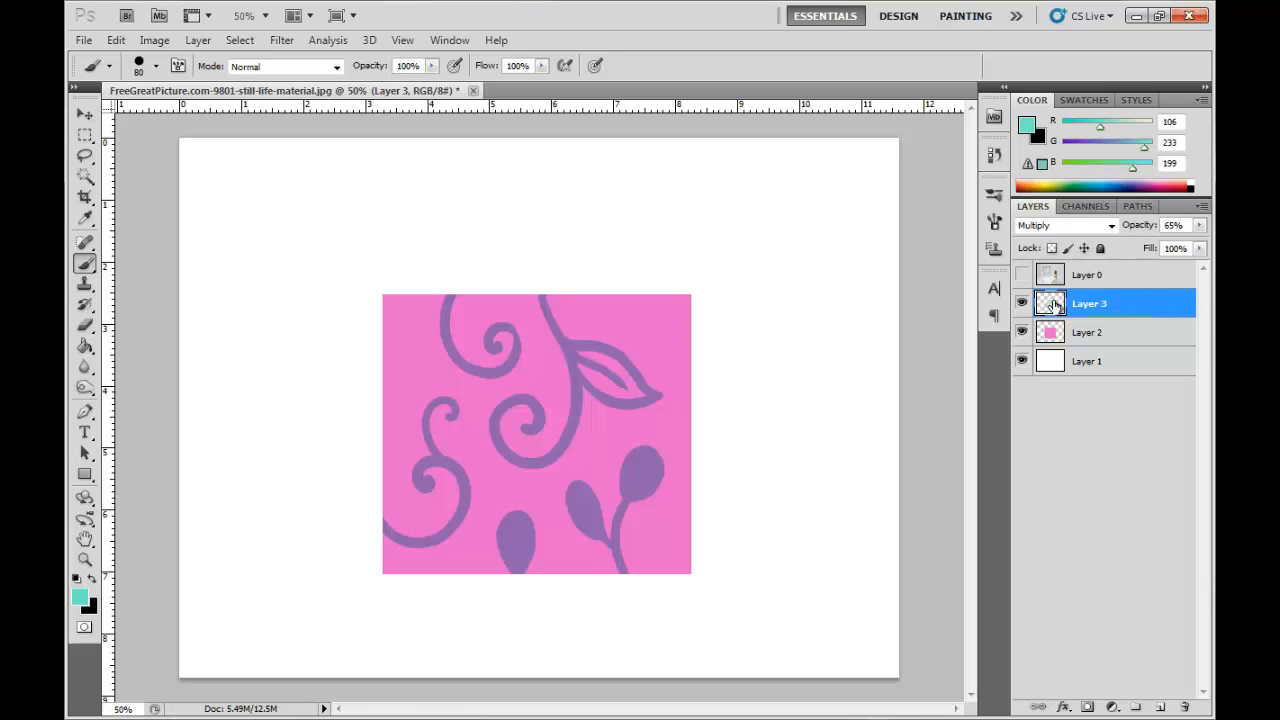
Step: Recolour the swirl artwork on Layer 3 by filling its selected pixels with pink, RGB 233, 106, 199, and clear the selection
ctrl+click(1052, 310)
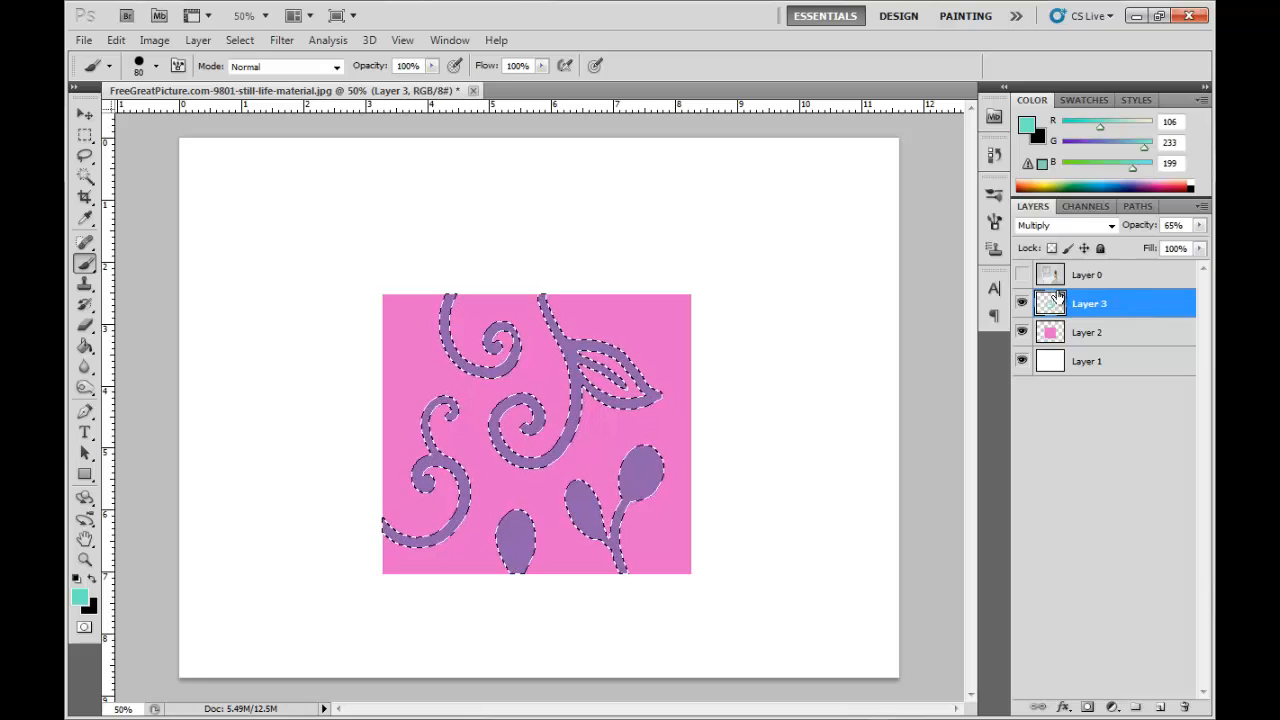
click(82, 600)
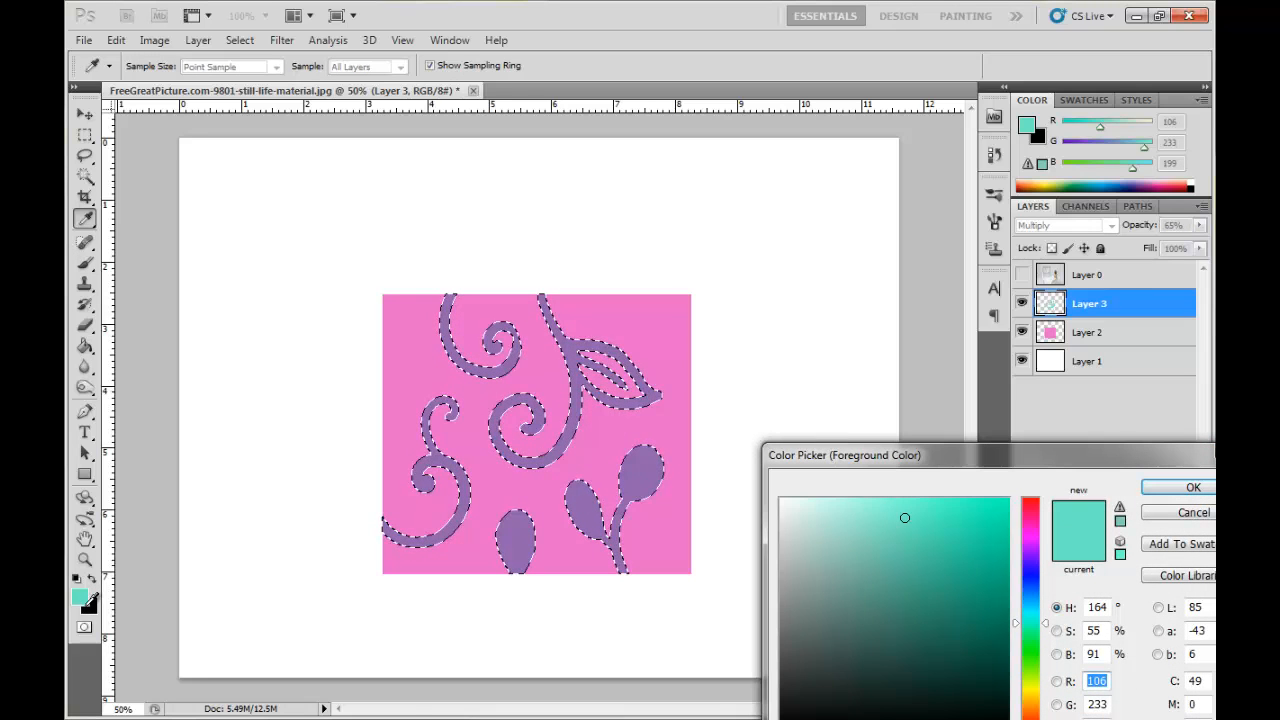
click(1031, 527)
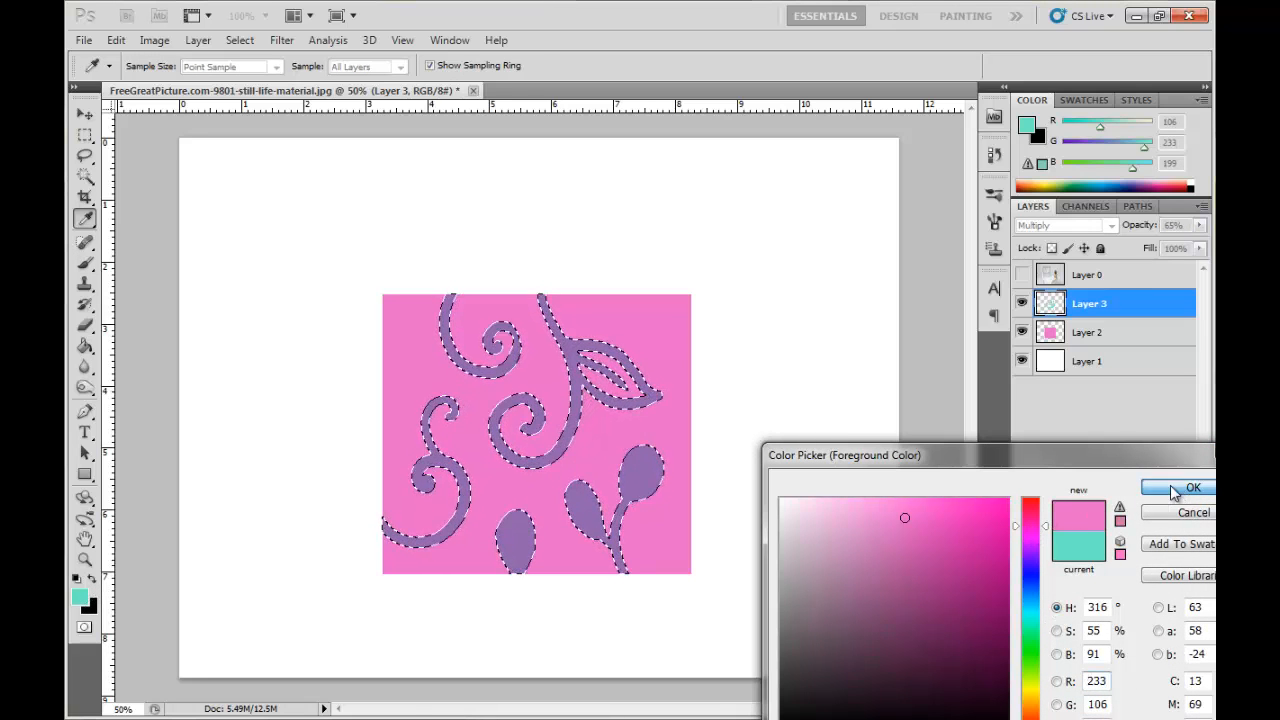
click(1172, 486)
key(alt+BackSpace)
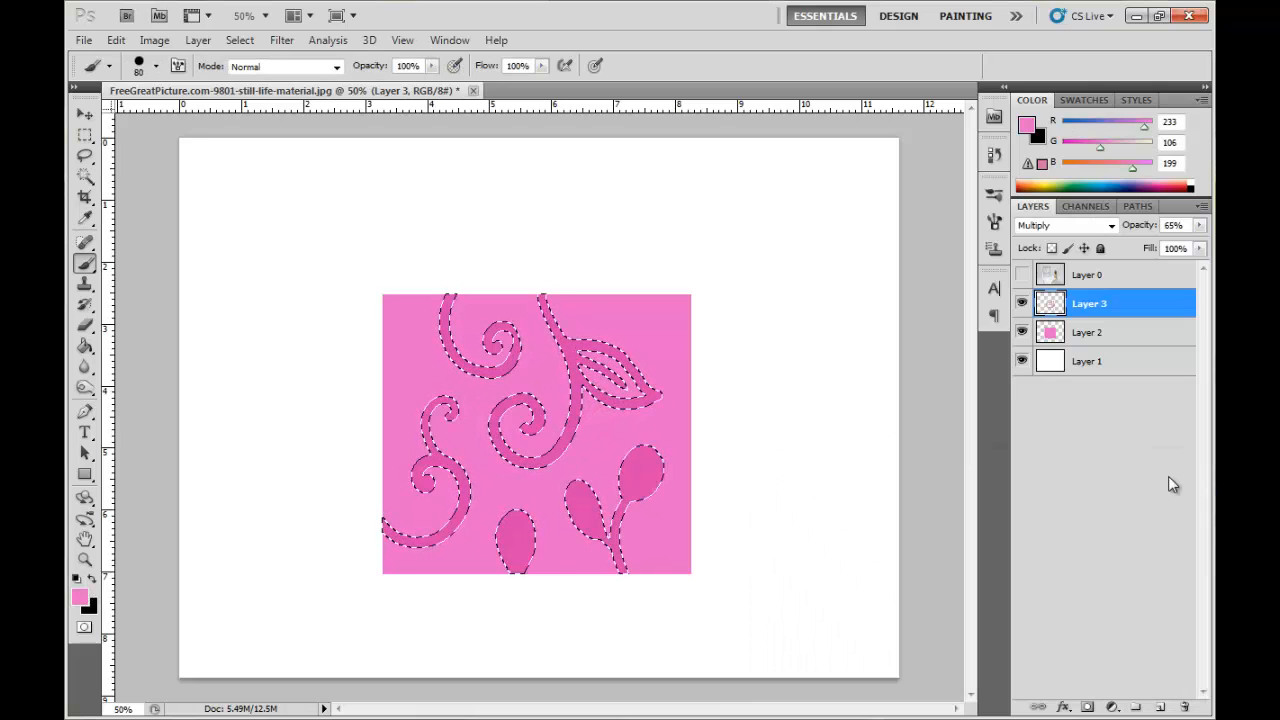
key(ctrl+d)
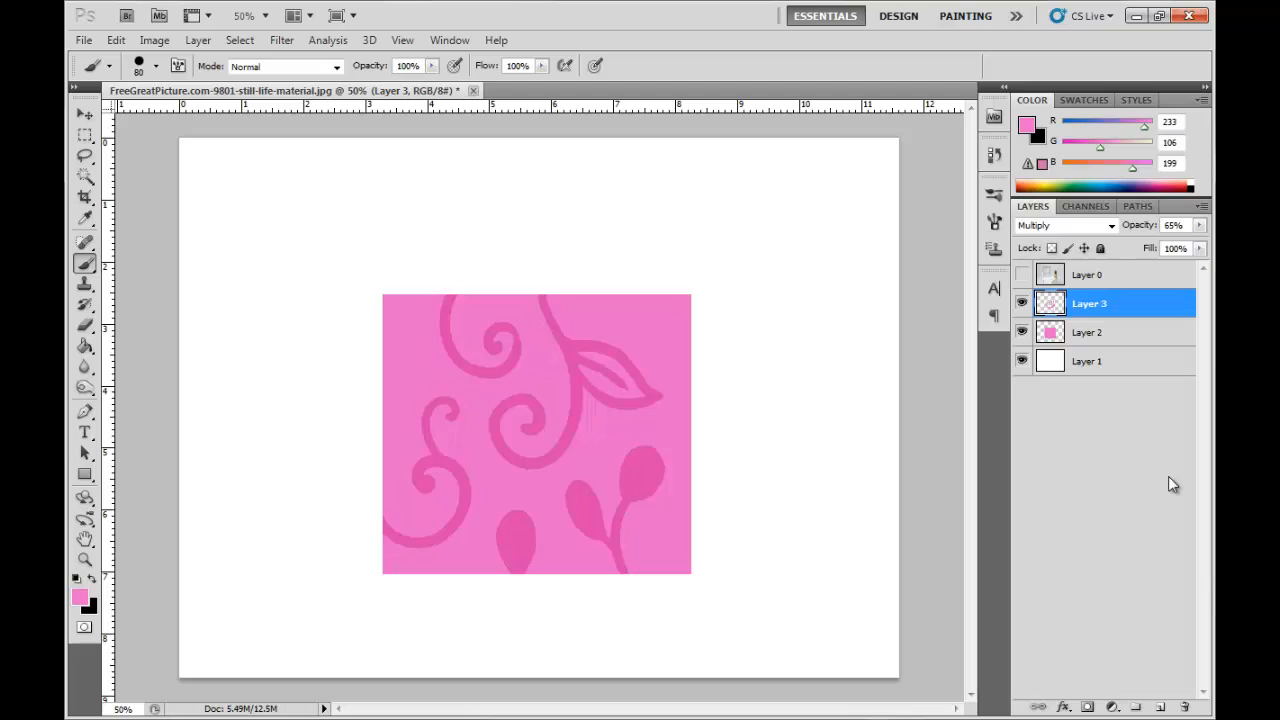
Step: Raise the swirl layer's opacity to 100%, keeping the Multiply blend mode
click(1199, 225)
mouse_move(1189, 246)
mouse_down()
mouse_move(1170, 248)
mouse_move(1200, 248)
mouse_up()
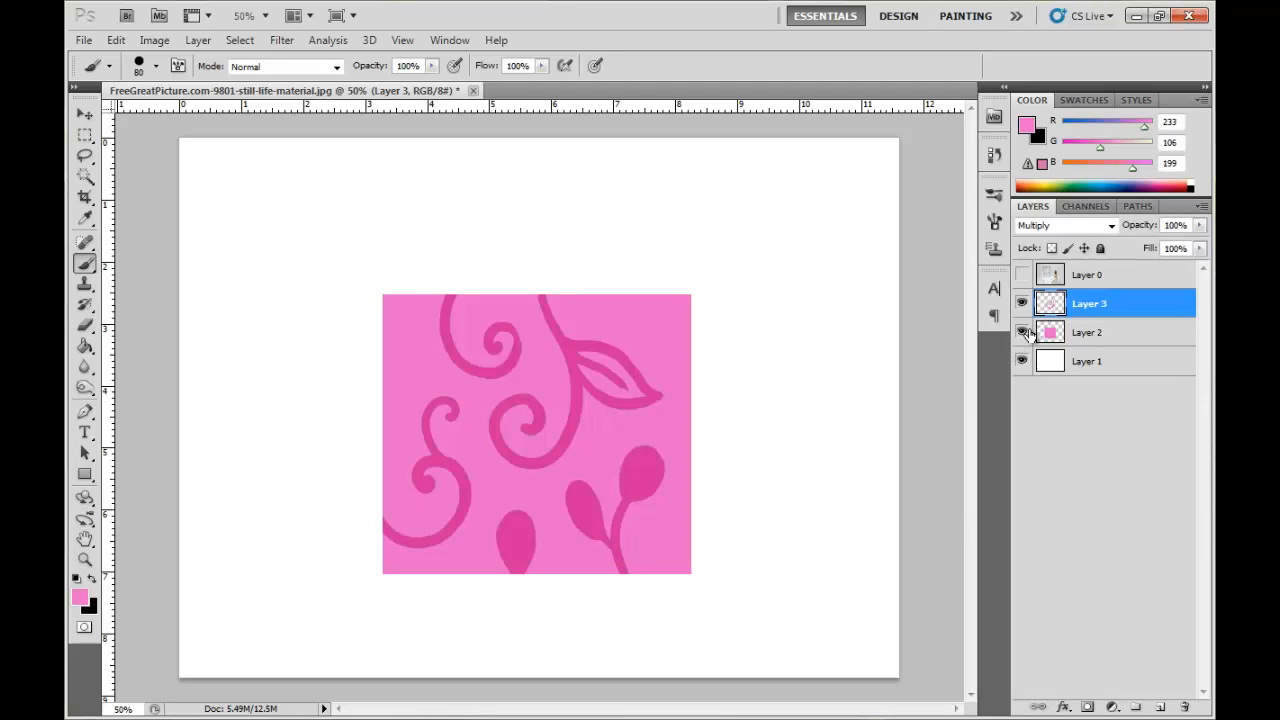
Step: Delete Layers 1, 2 and 3 and show the chair and cactus photo on Layer 0
shift+click(1103, 361)
drag(1126, 358, 1185, 706)
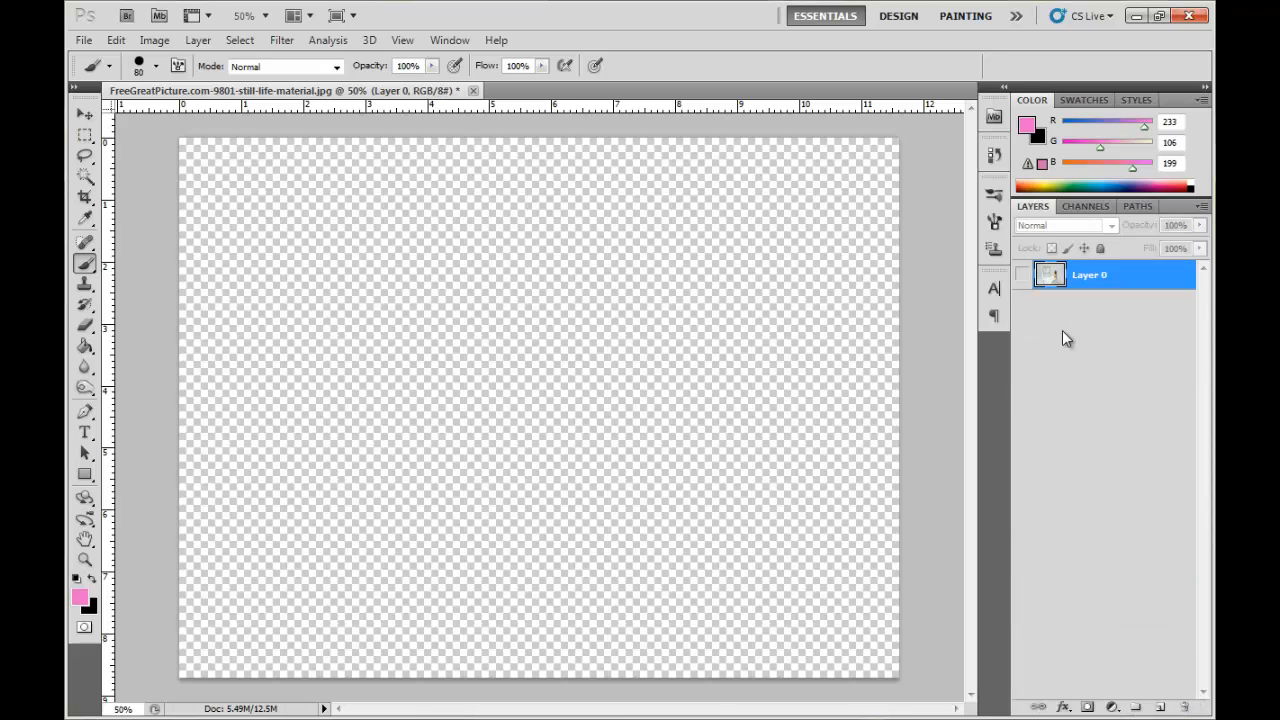
click(1020, 278)
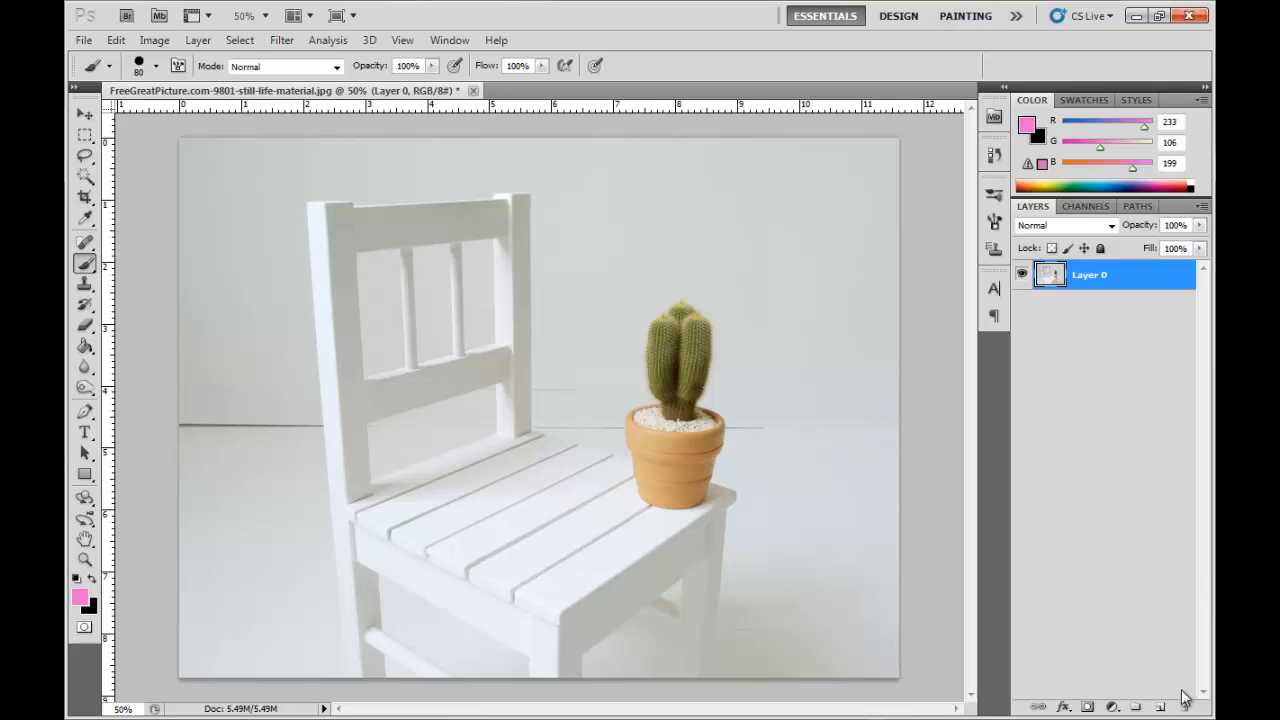
Step: Add a new layer above the photo and trace the wall's lower edge around the chair back with the Polygonal Lasso
click(1160, 707)
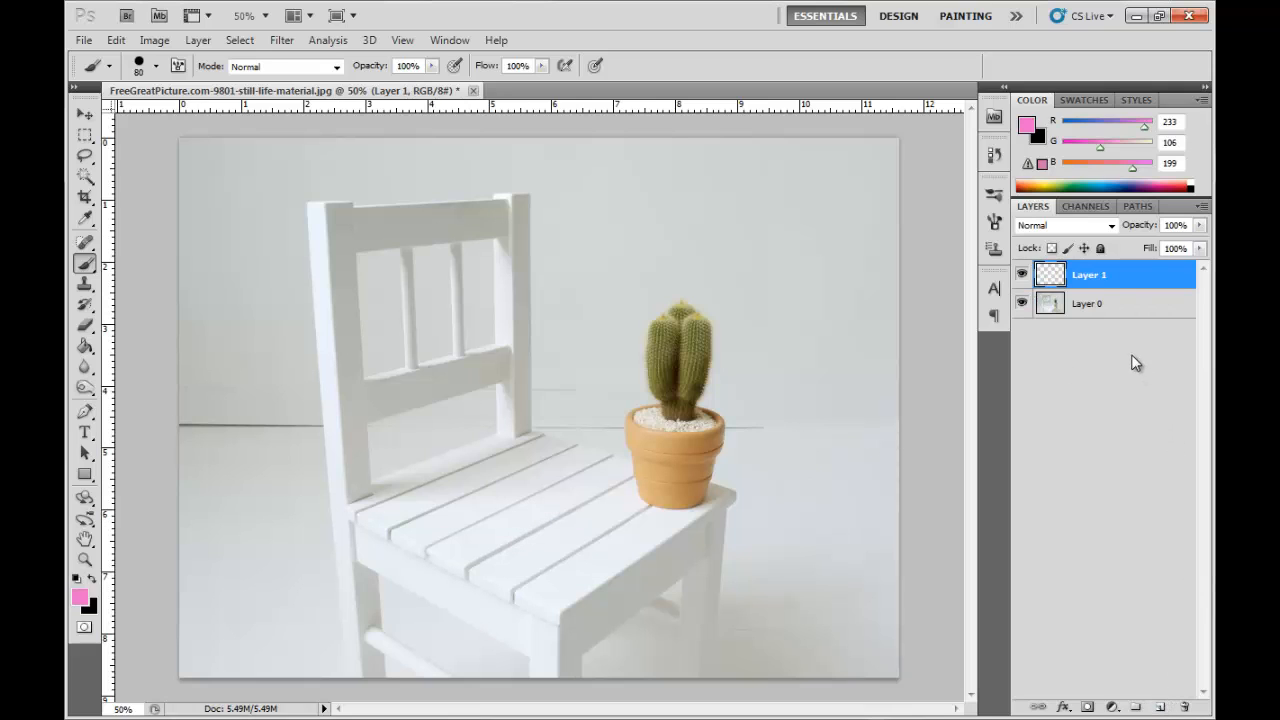
click(85, 157)
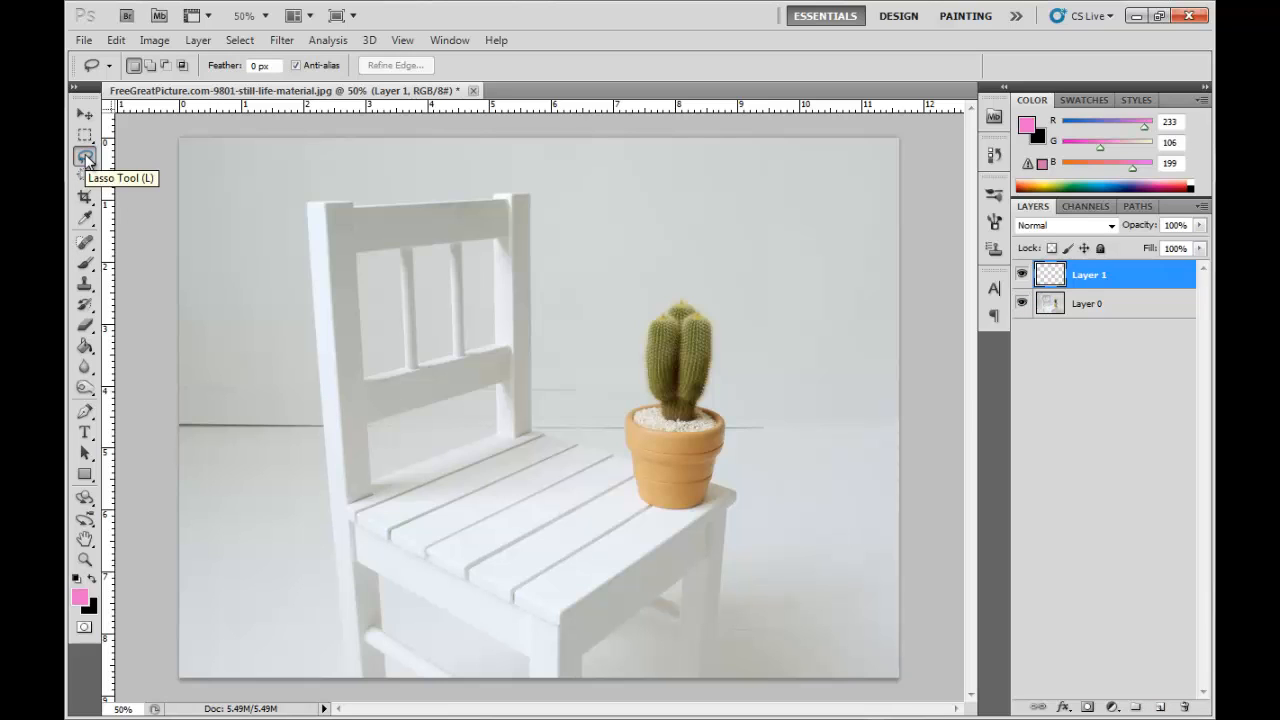
drag(92, 152, 176, 172)
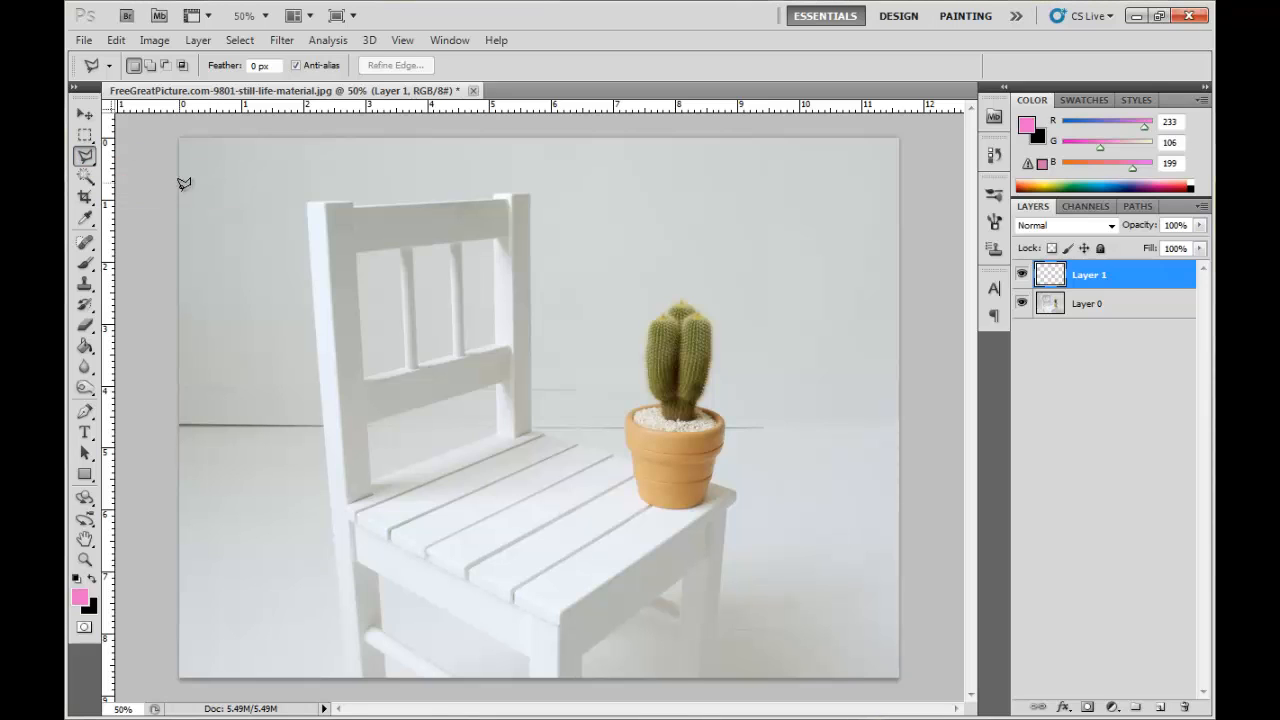
click(178, 423)
click(322, 424)
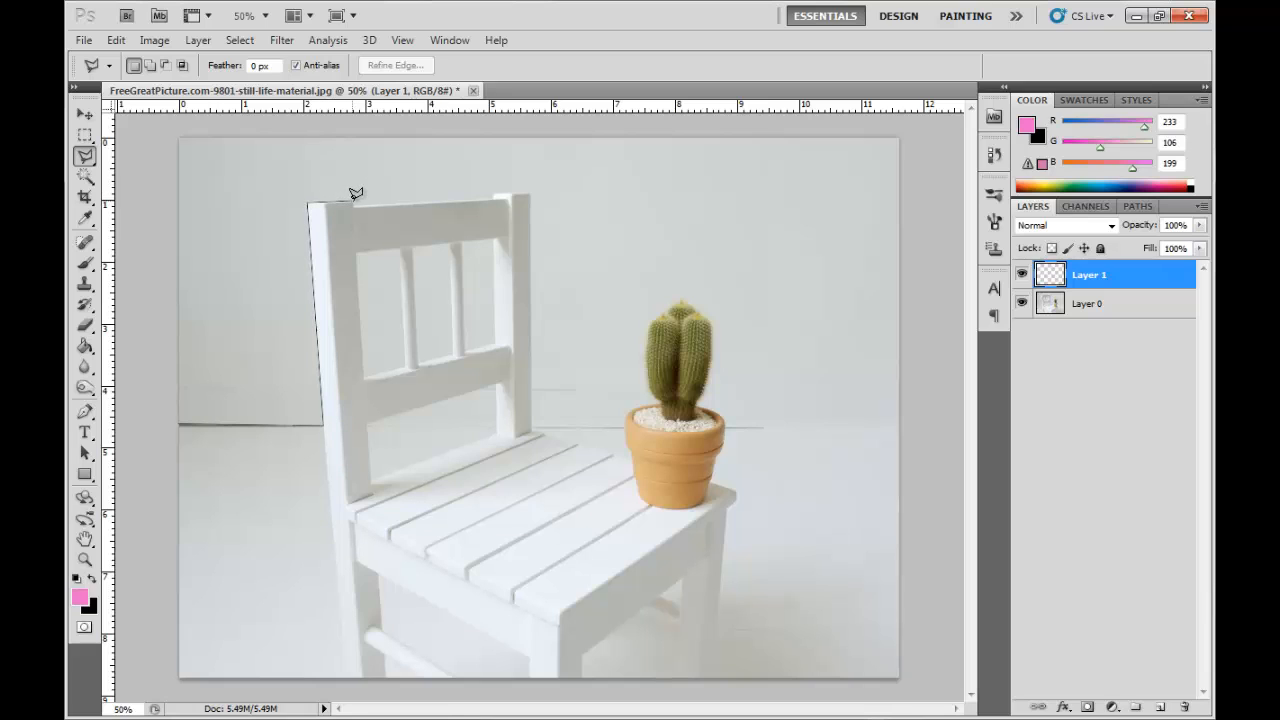
click(354, 200)
click(530, 192)
click(533, 424)
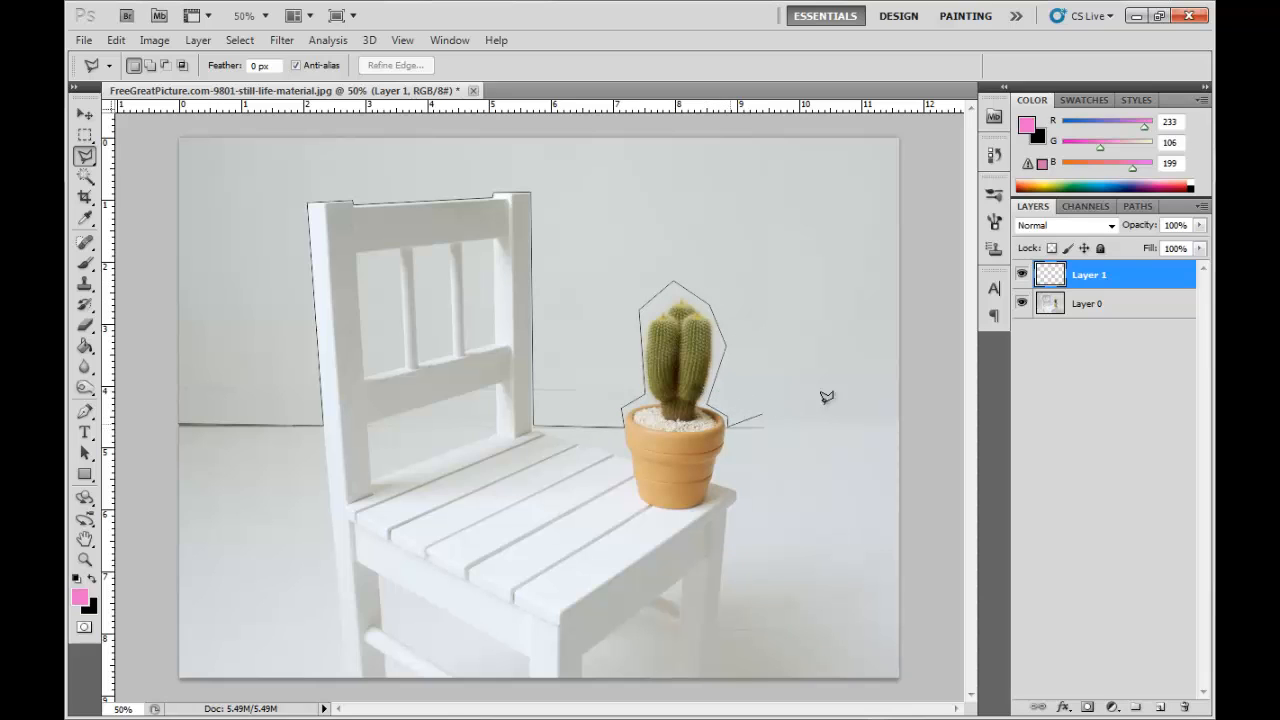
Step: Close the lasso outline around the upper wall outside the canvas edges, fill it with pink on Layer 1, and deselect
click(917, 425)
click(917, 120)
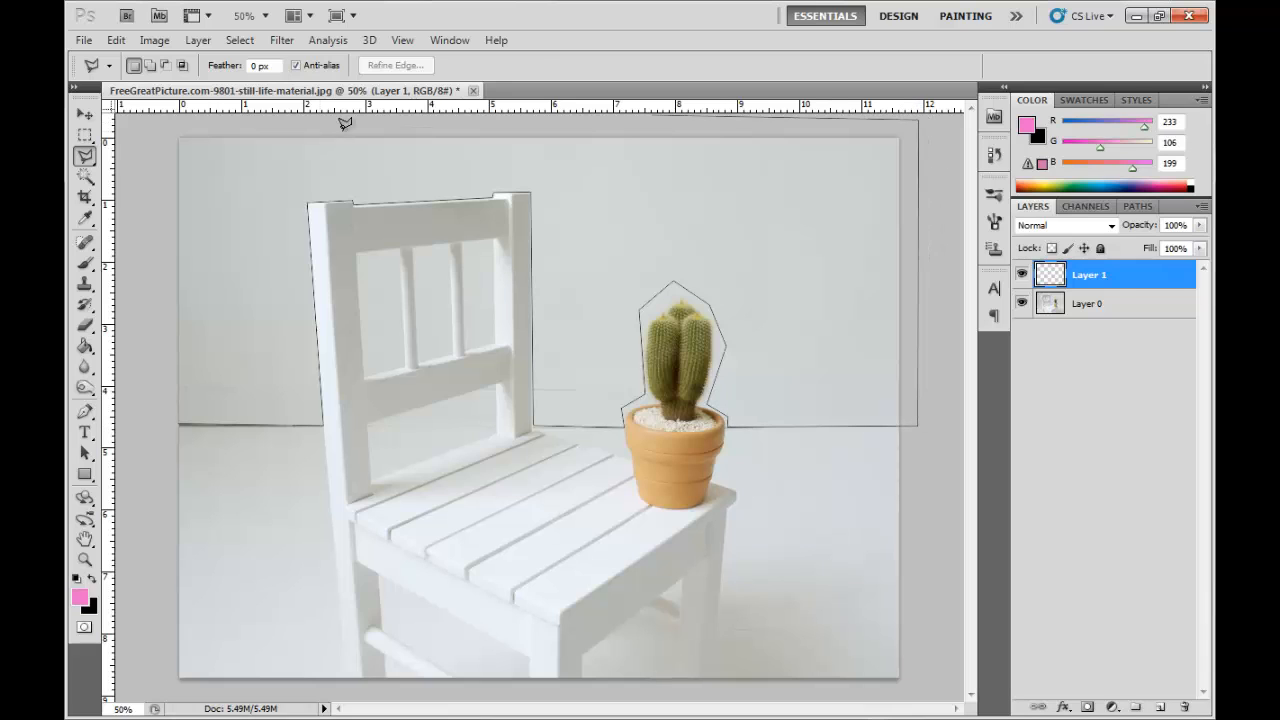
click(160, 120)
click(160, 421)
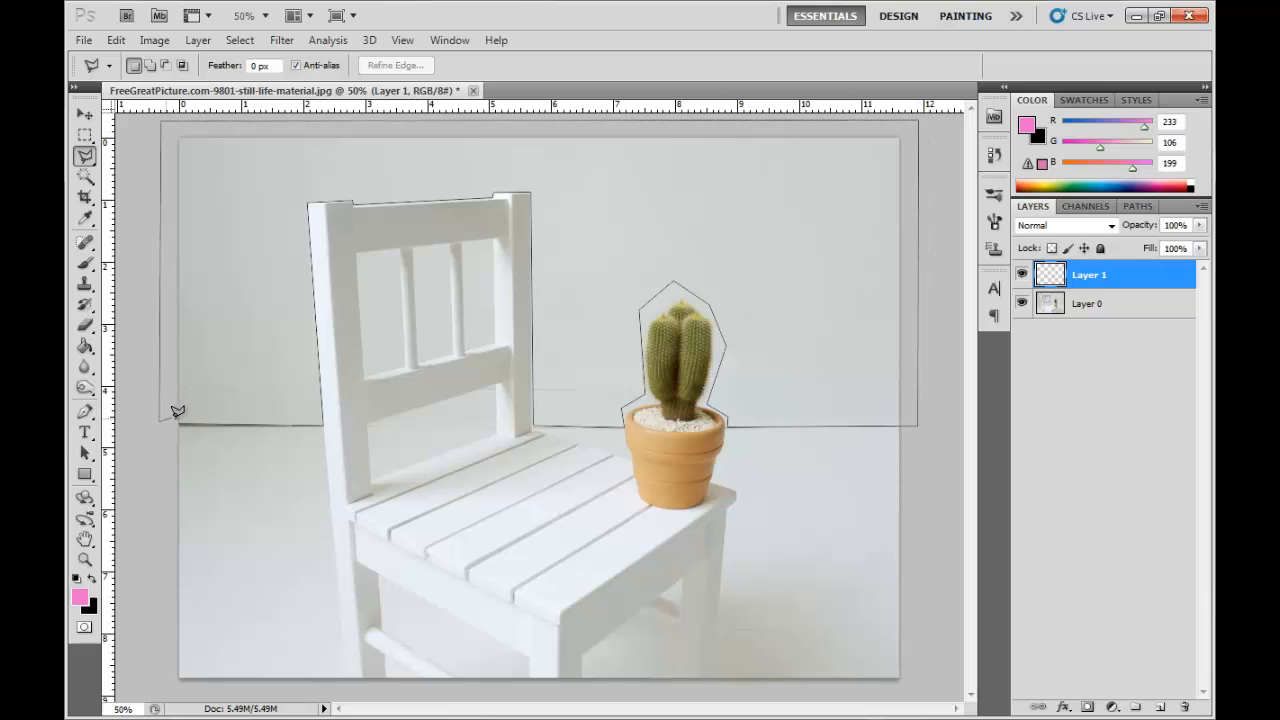
double_click(179, 417)
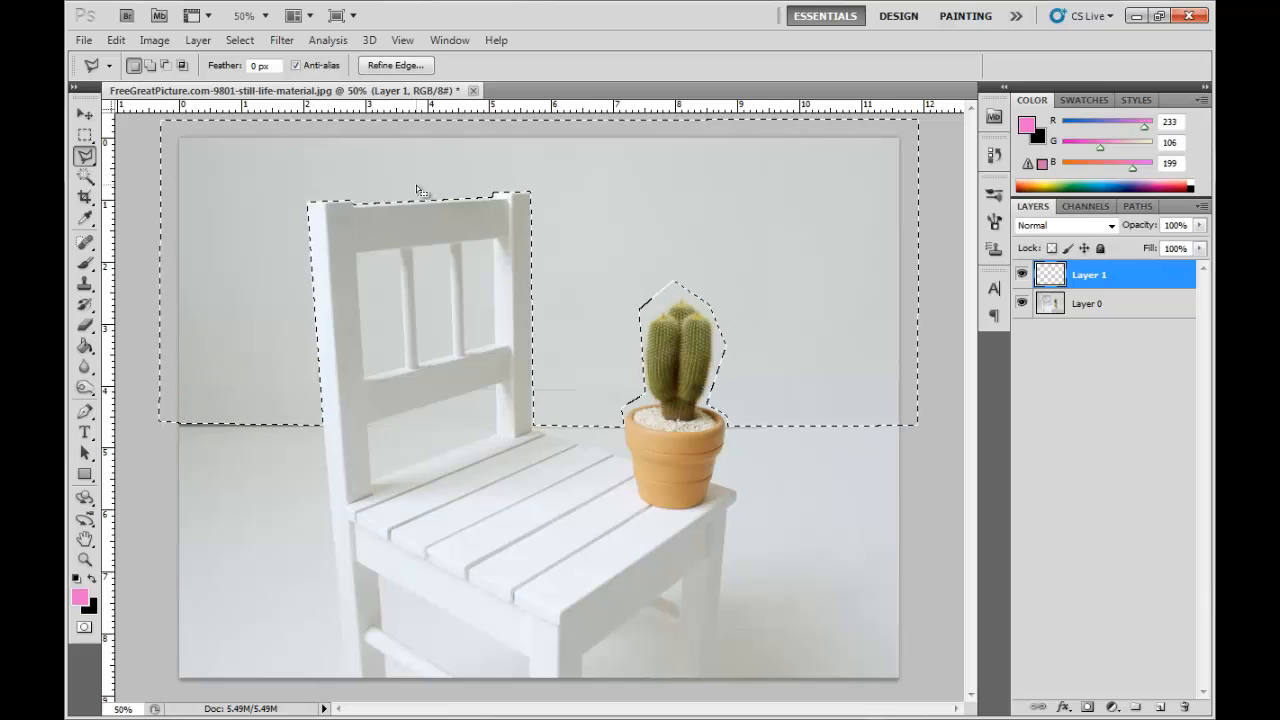
key(alt+BackSpace)
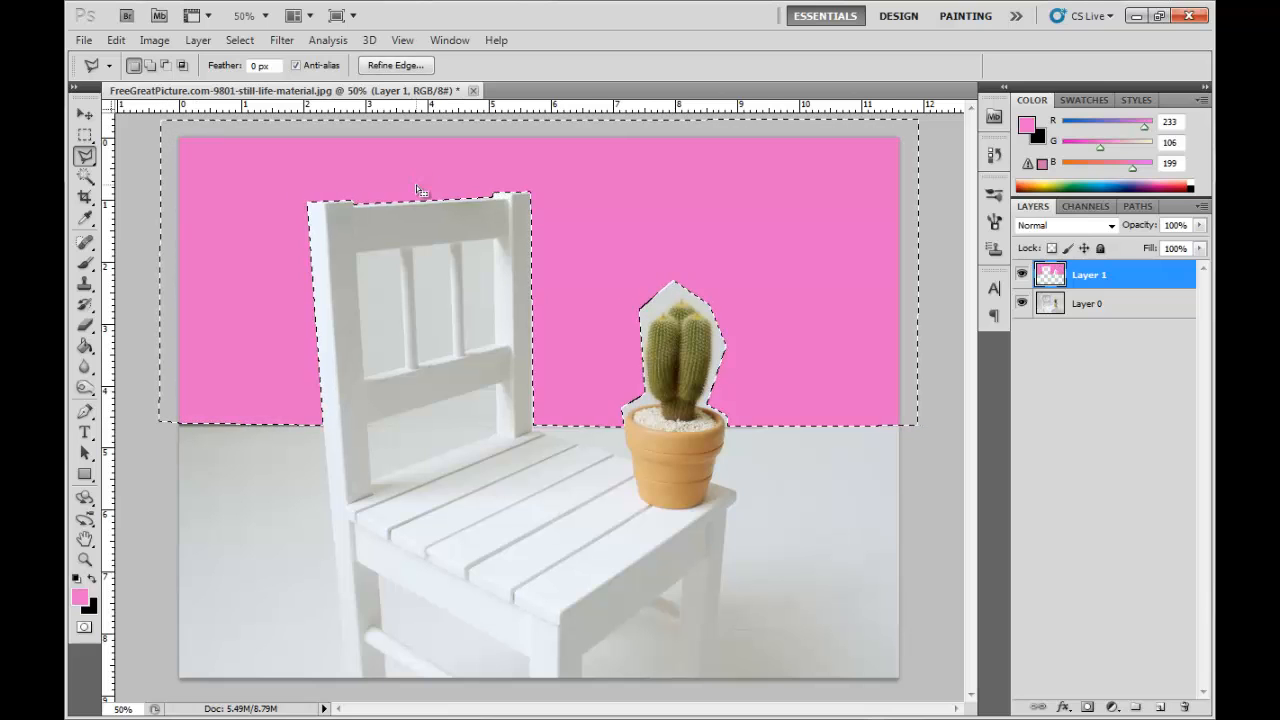
key(ctrl+d)
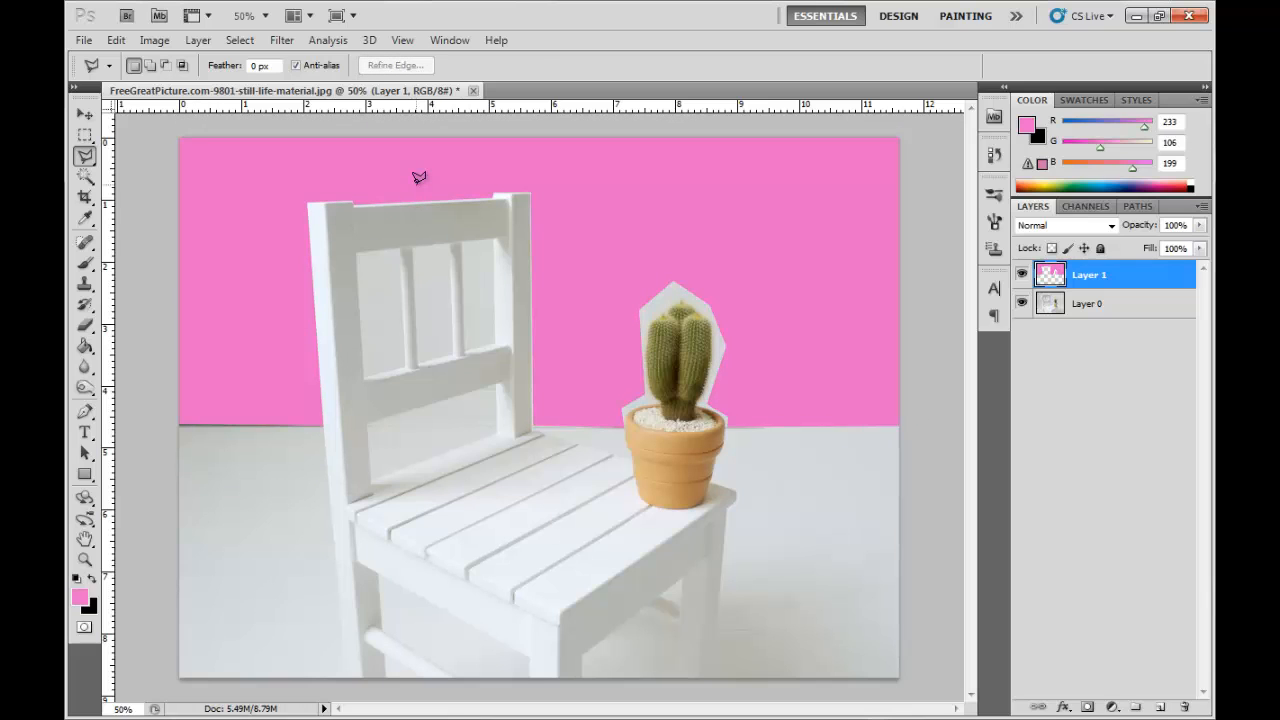
Step: Select the left opening between the chair back's slats with the Polygonal Lasso, fill it with pink, and deselect
key(z)
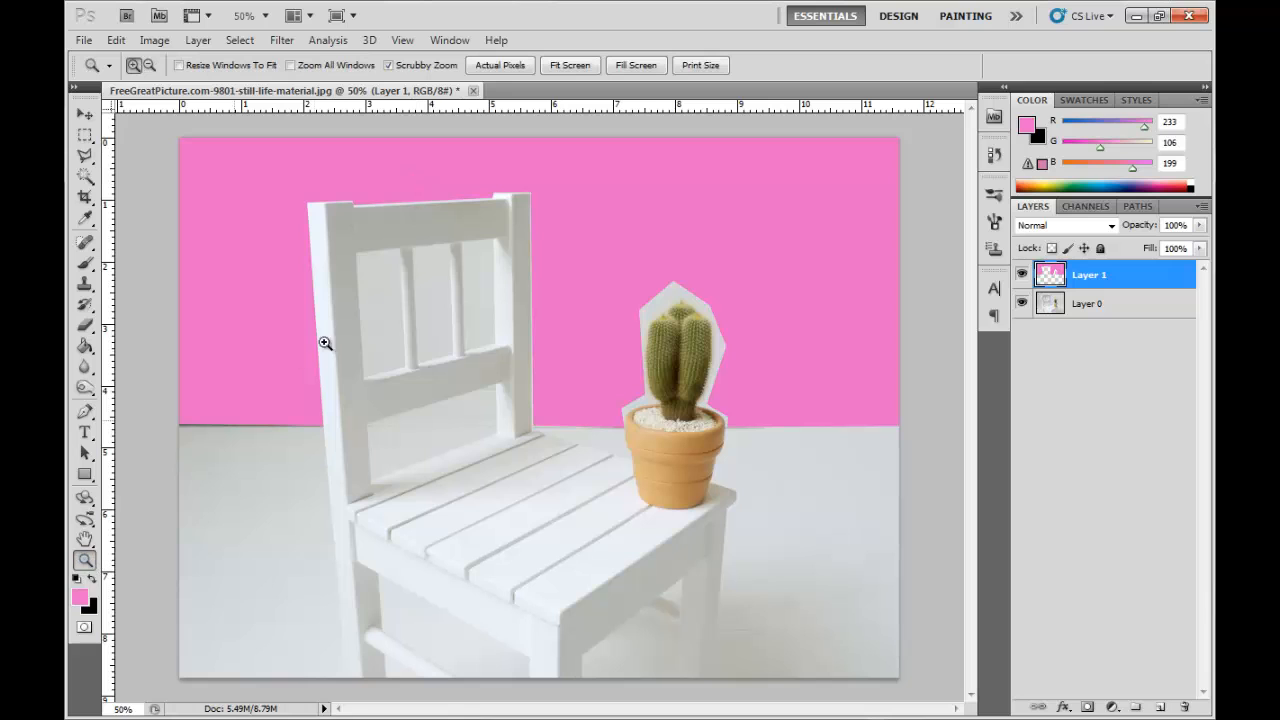
click(365, 299)
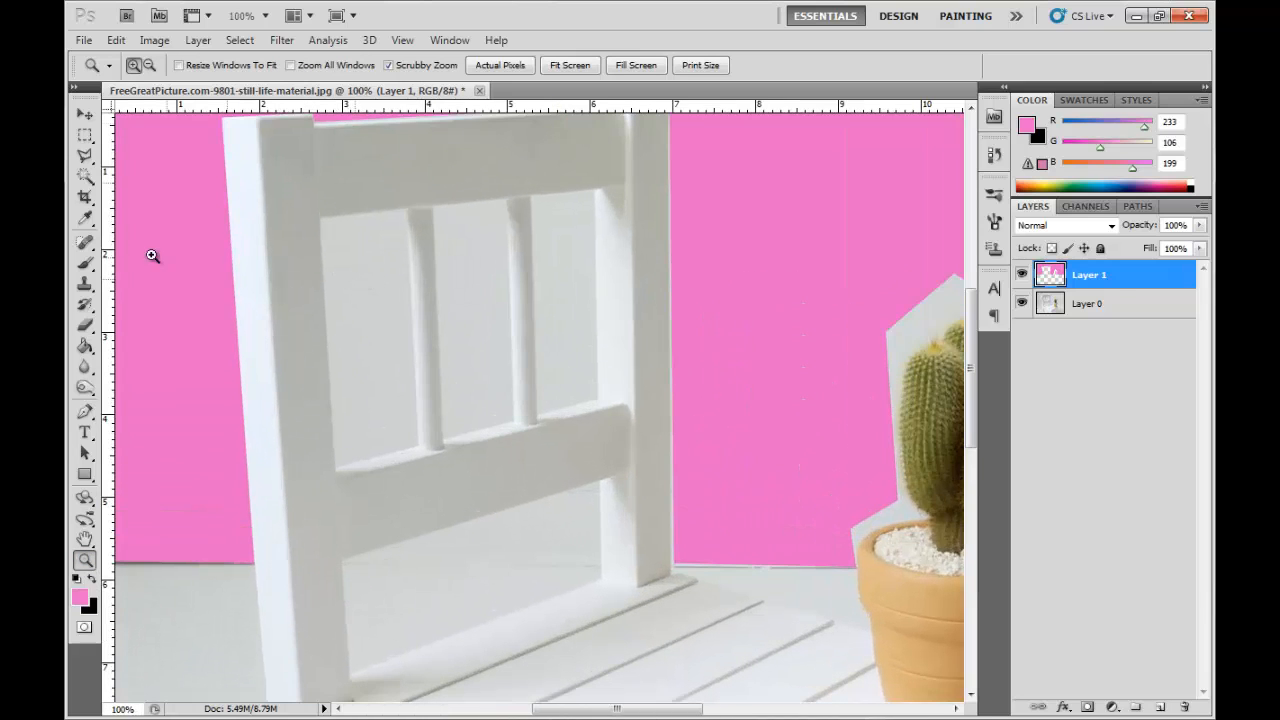
click(85, 156)
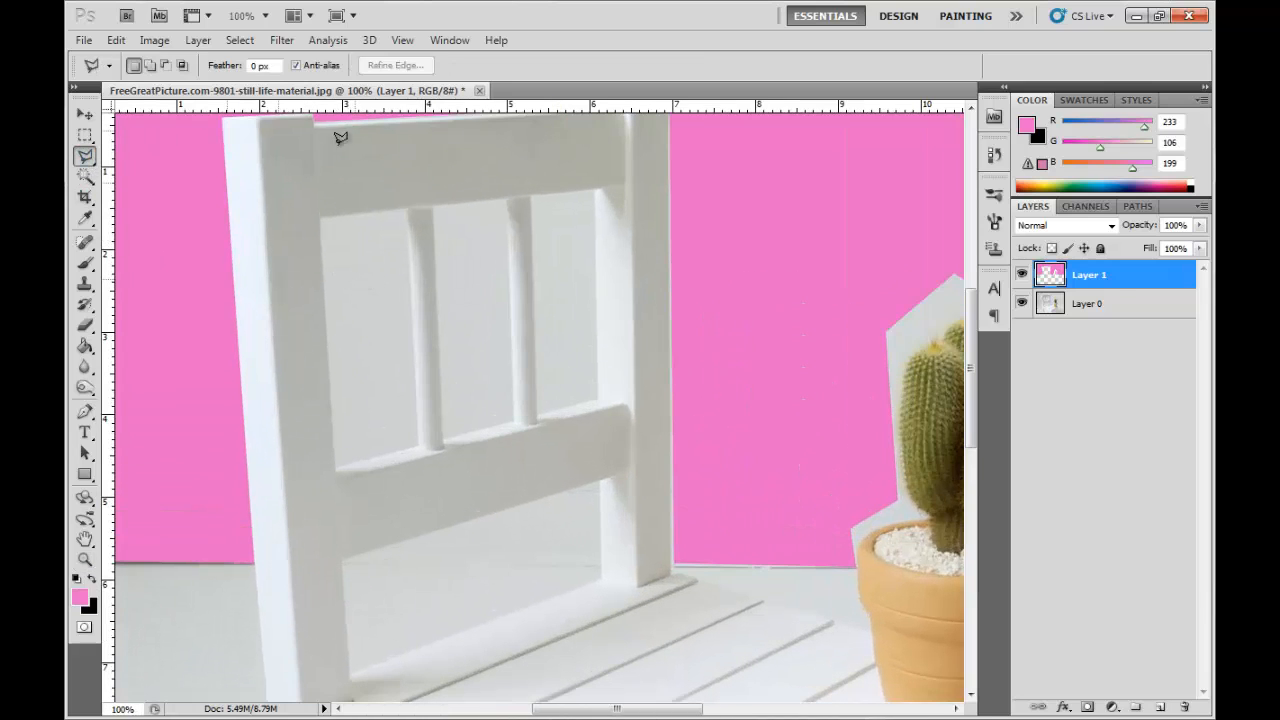
click(321, 215)
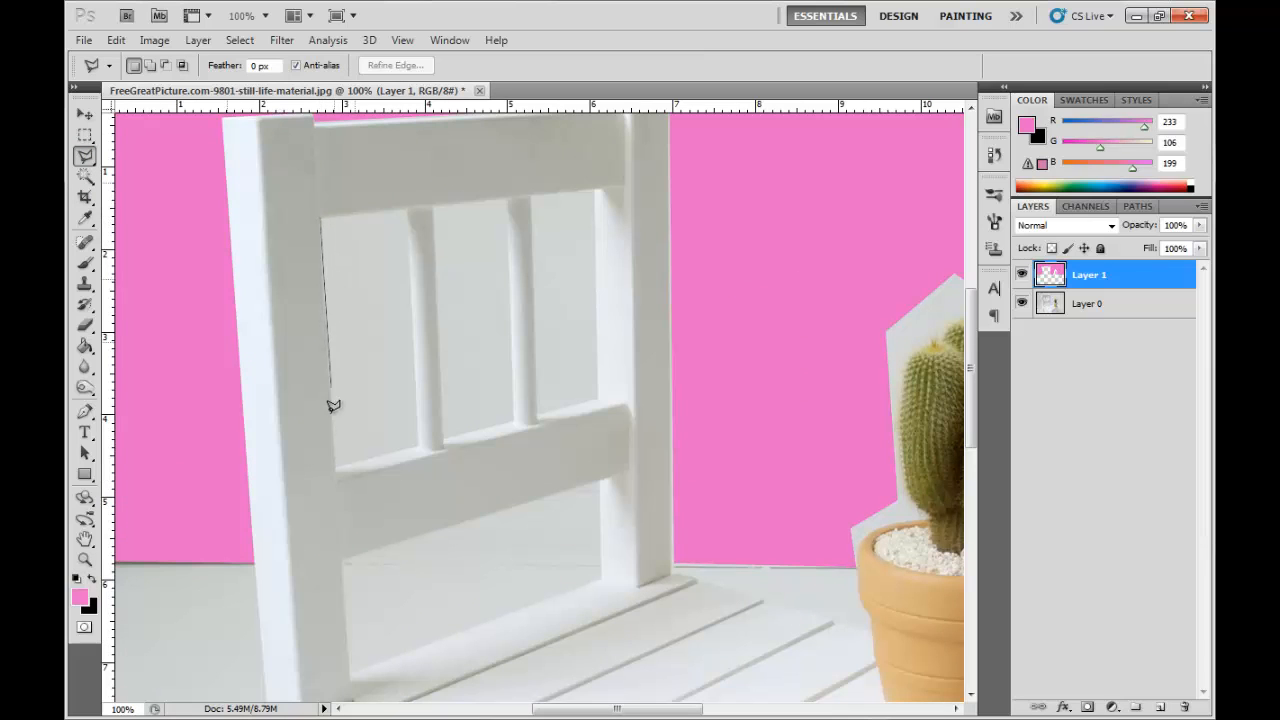
click(335, 464)
click(407, 206)
click(323, 212)
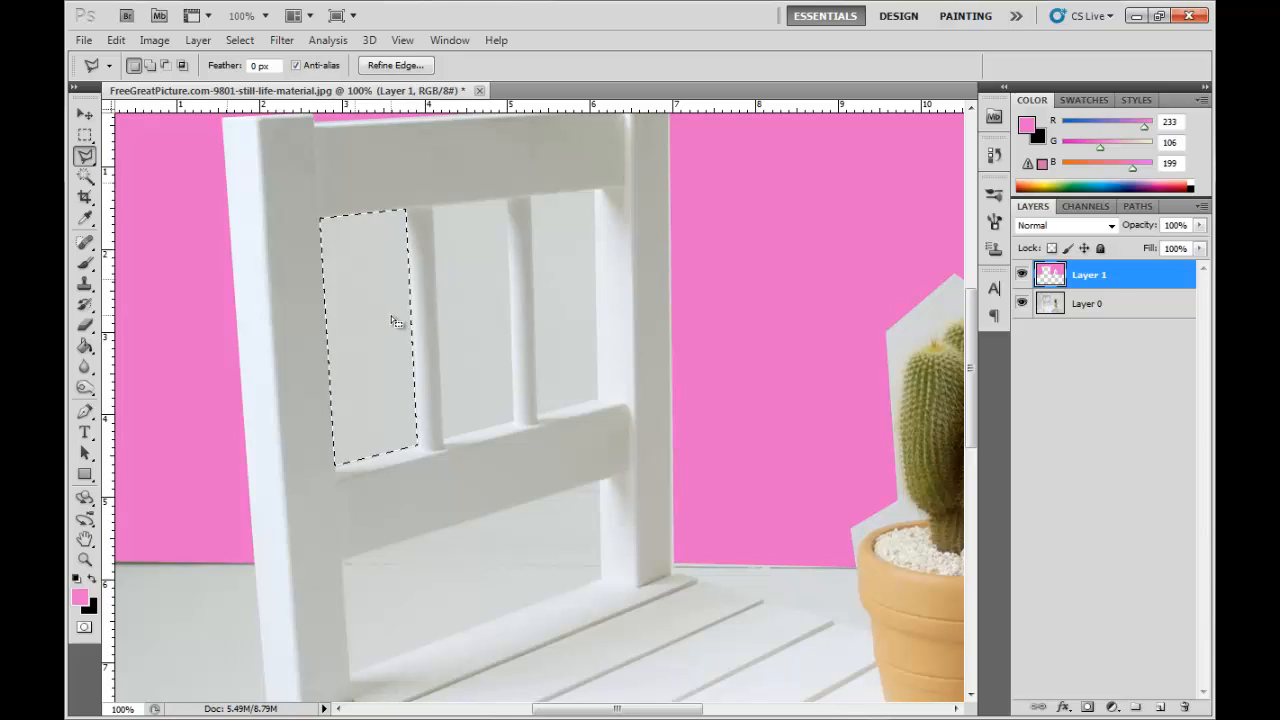
key(alt+BackSpace)
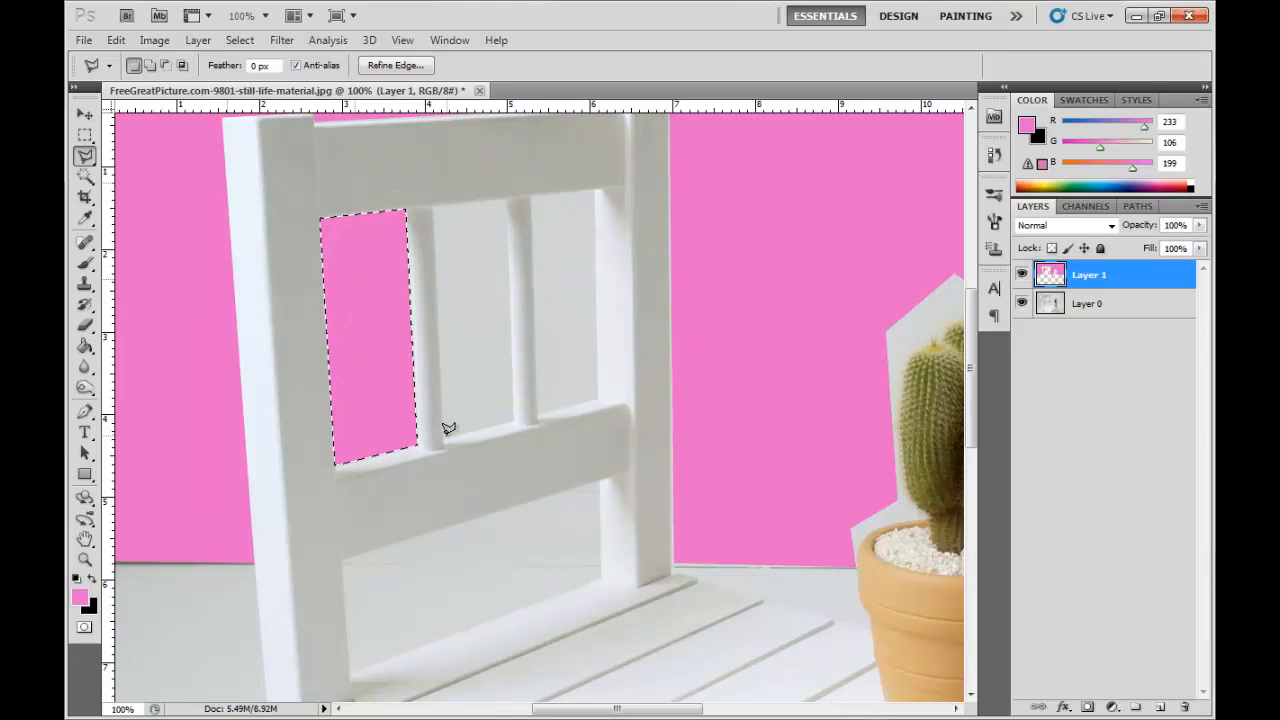
key(ctrl+d)
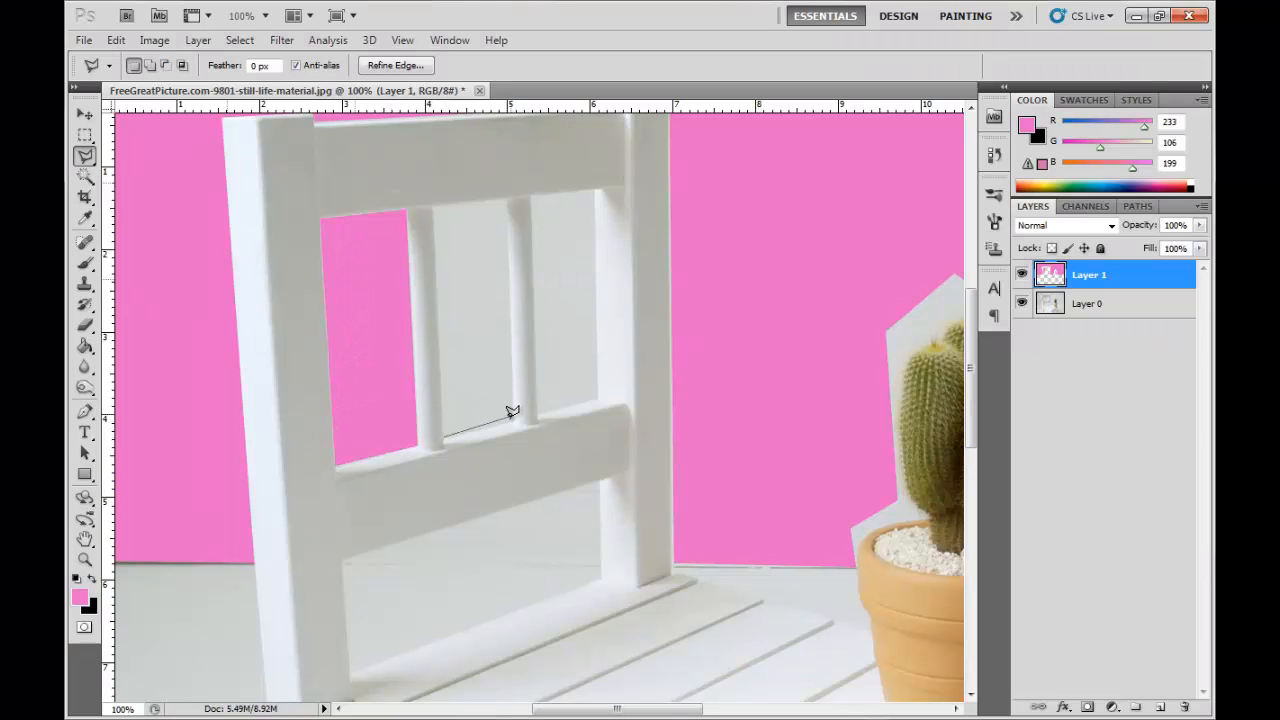
Step: Outline the middle opening of the chair back with the Polygonal Lasso and fill it with pink
click(513, 420)
click(505, 197)
click(445, 428)
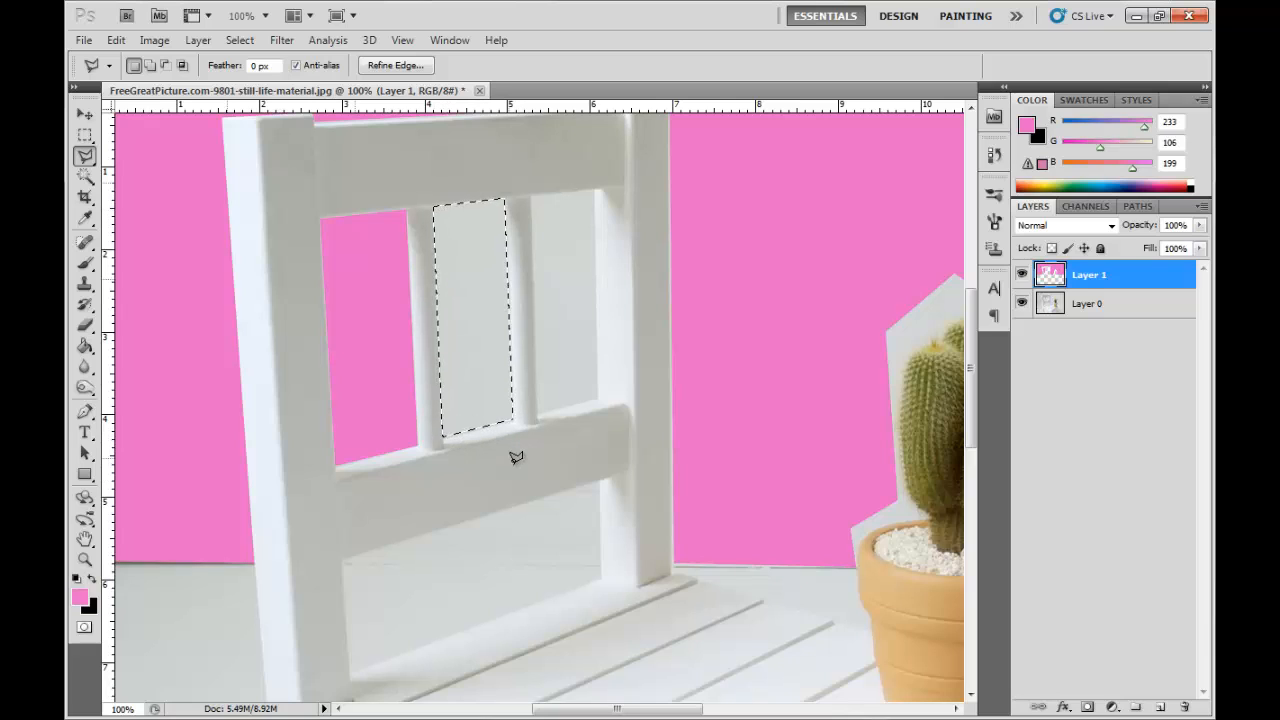
key(alt+BackSpace)
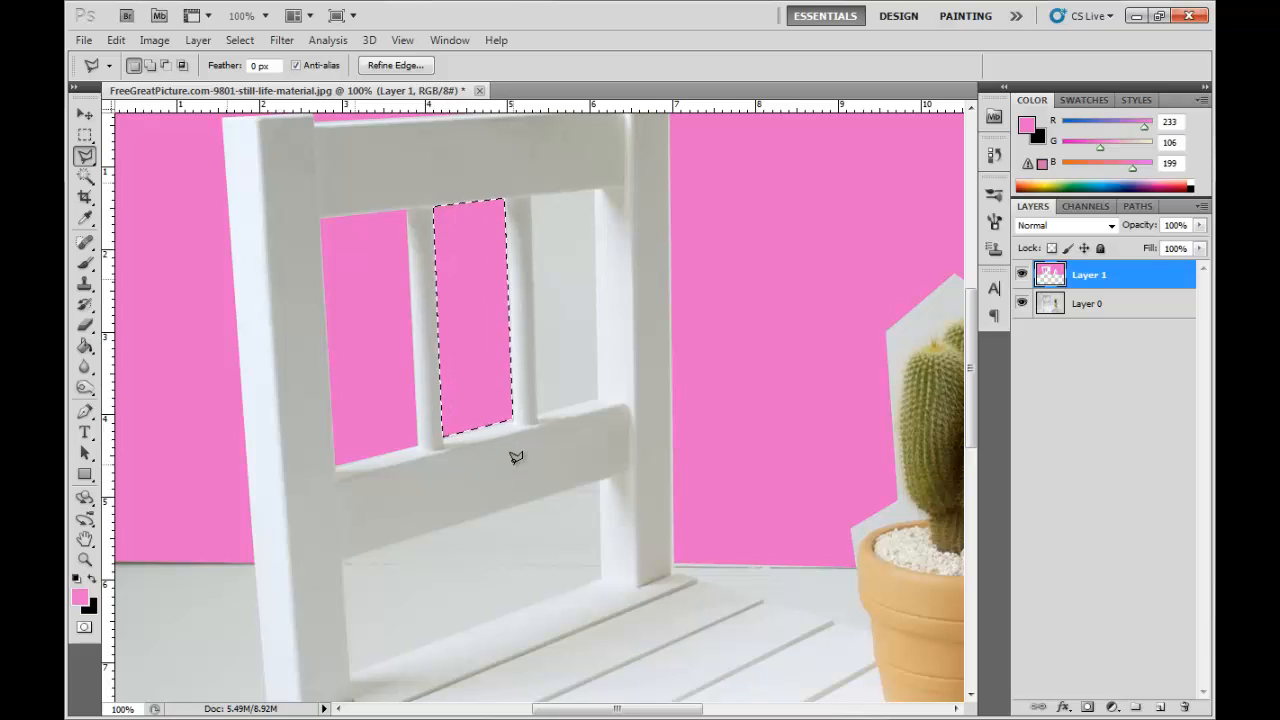
Step: Outline the right opening of the chair back with the Polygonal Lasso, fill it with pink, and clear the selection
click(531, 195)
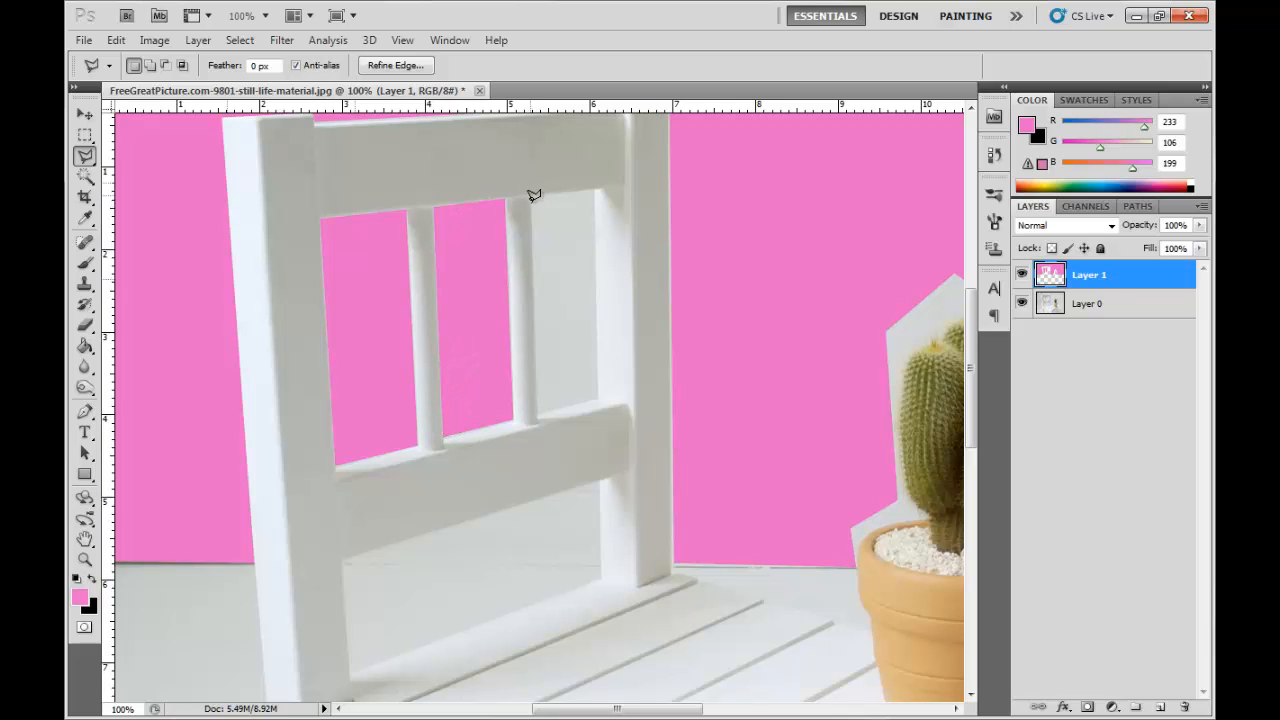
click(537, 411)
click(597, 396)
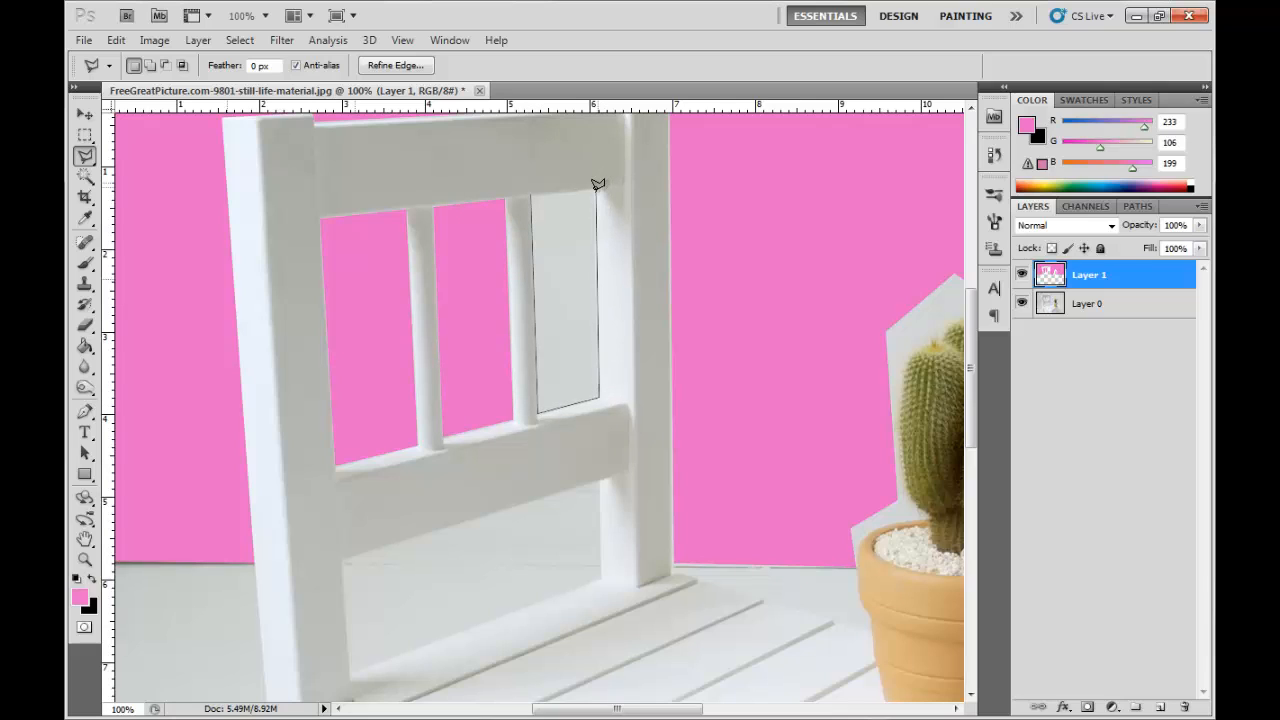
click(595, 187)
click(536, 189)
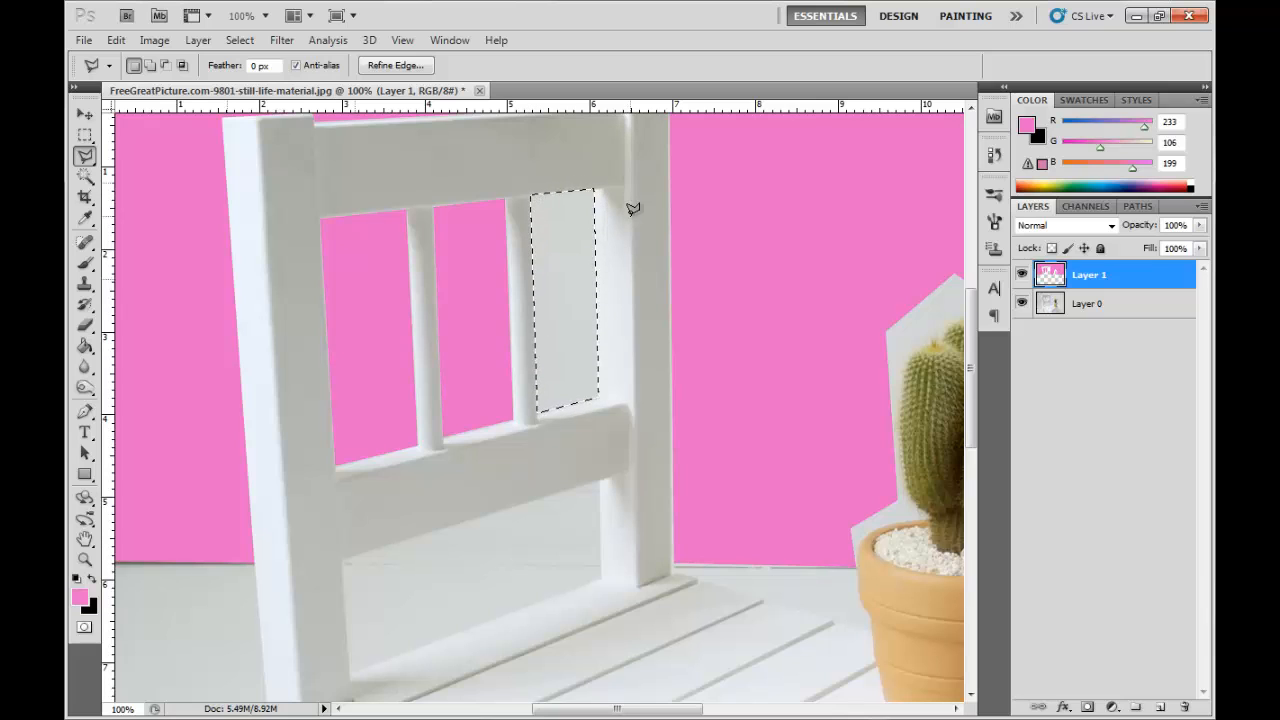
key(alt+BackSpace)
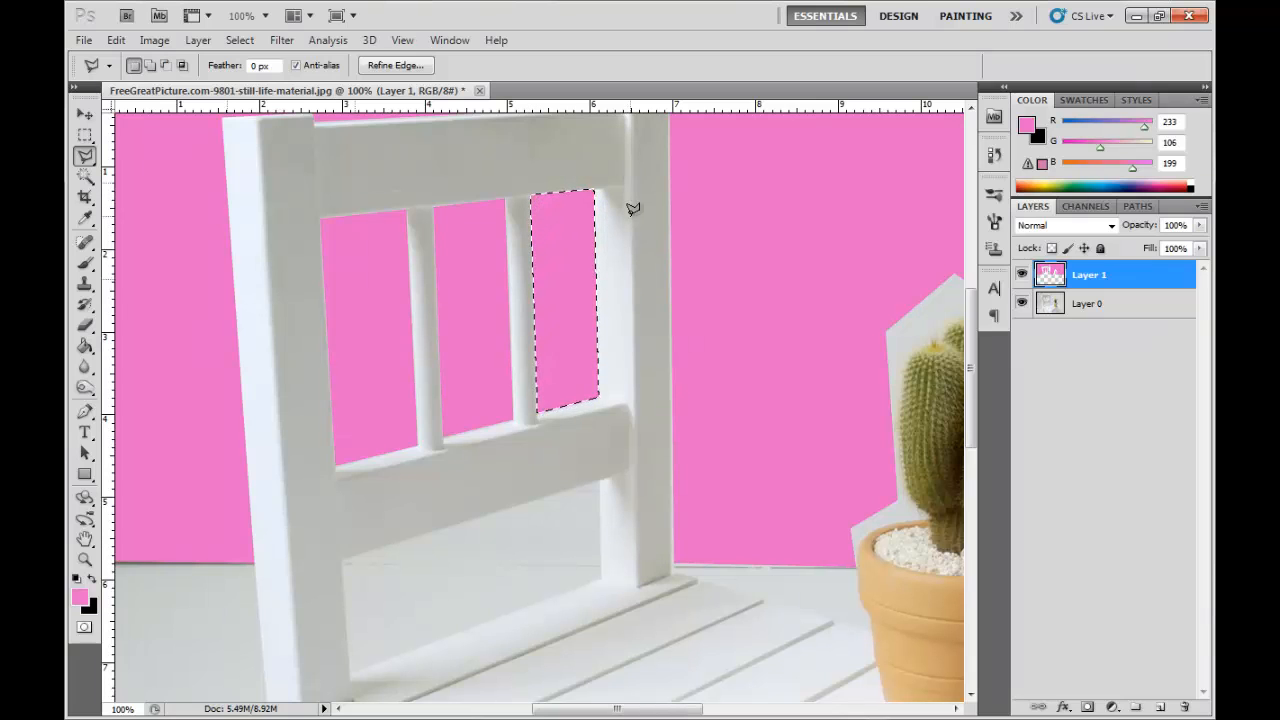
click(728, 298)
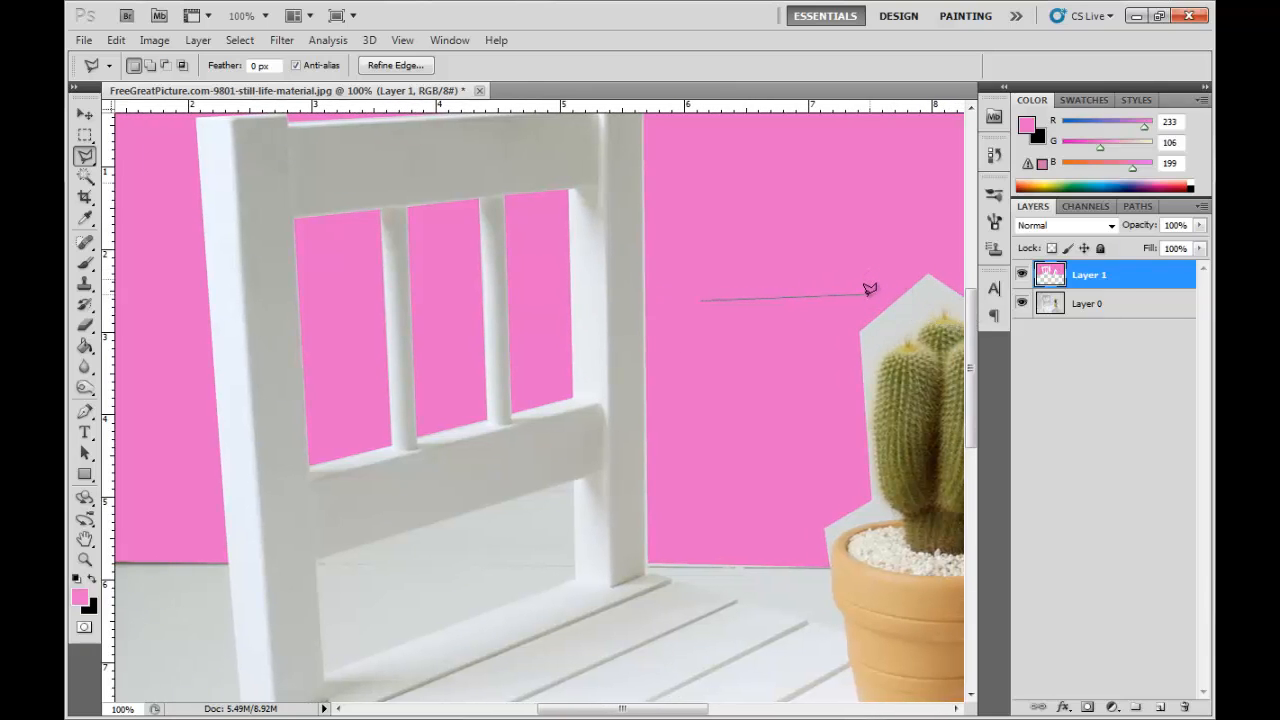
key(Escape)
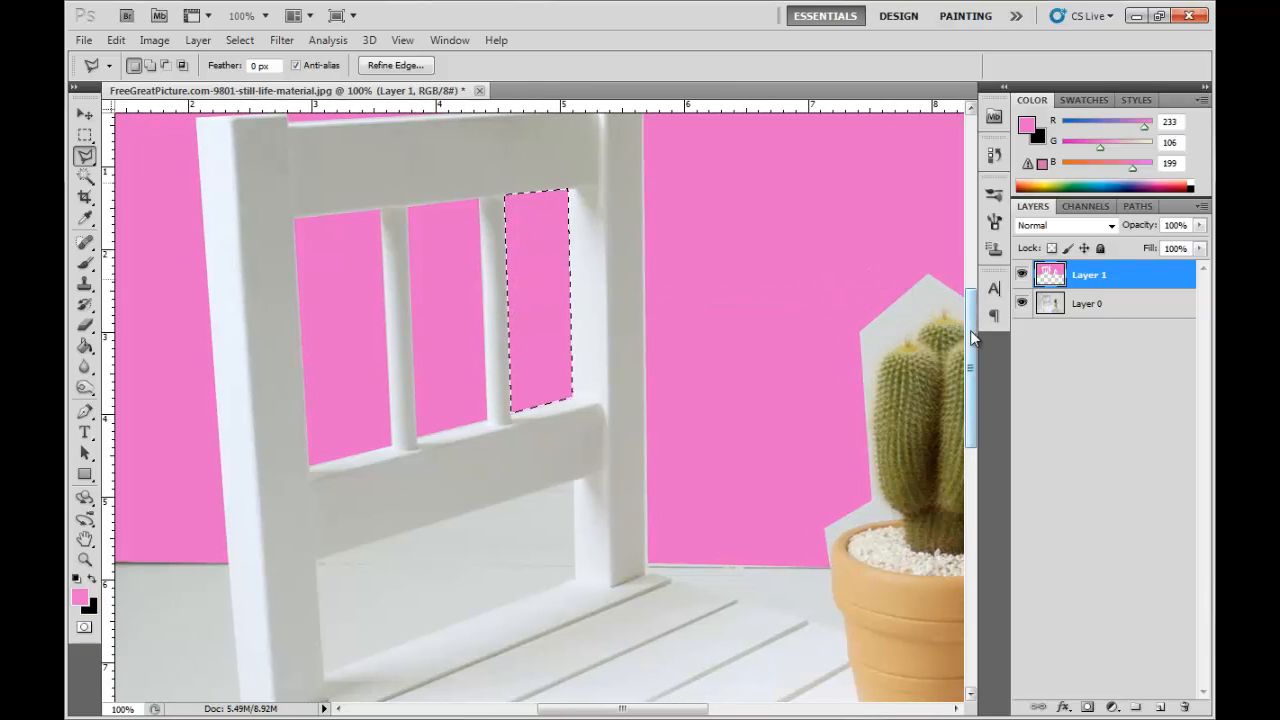
drag(970, 329, 971, 307)
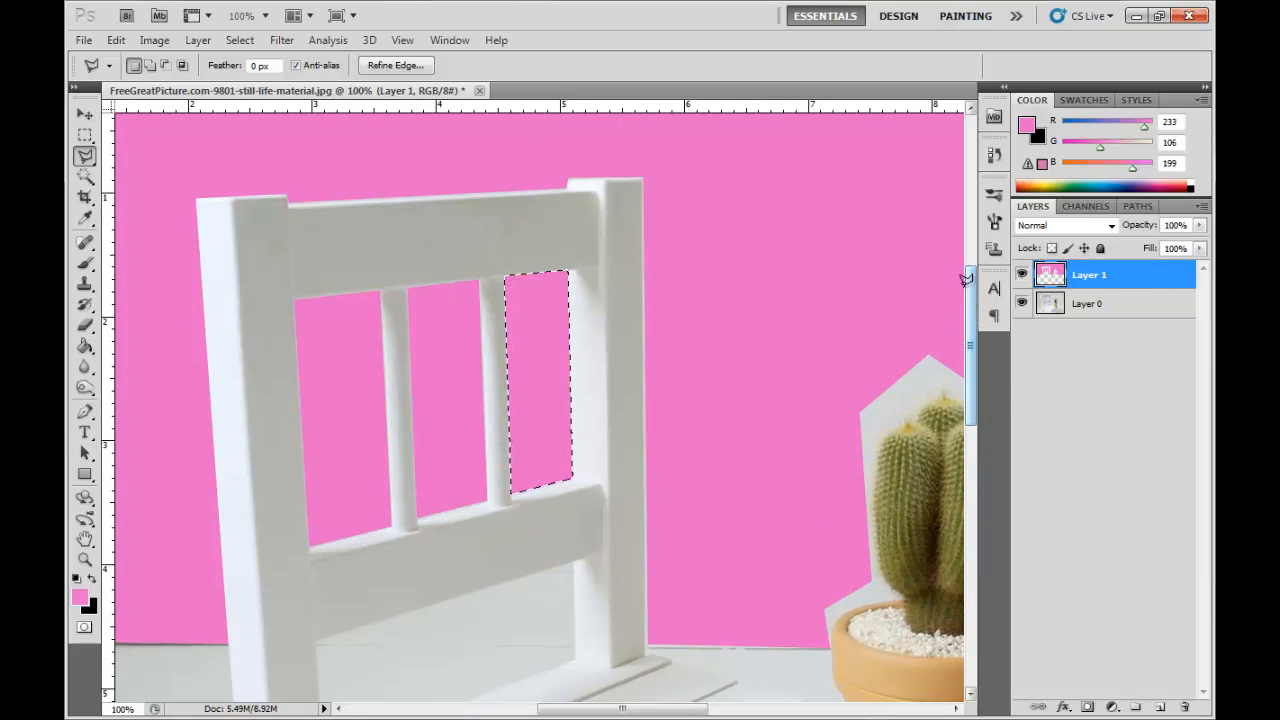
key(ctrl+d)
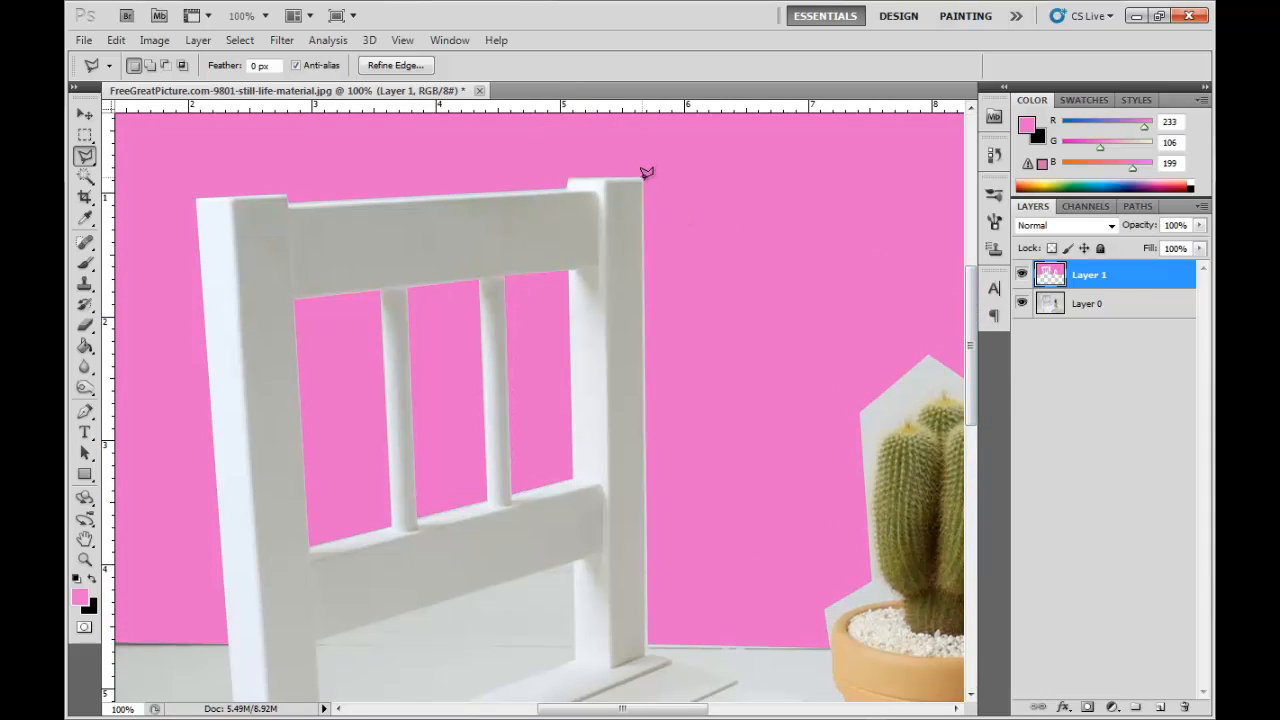
Step: Lasso the leftover pale strips beside the chair's right post and the cactus's left side and fill them with pink
click(647, 641)
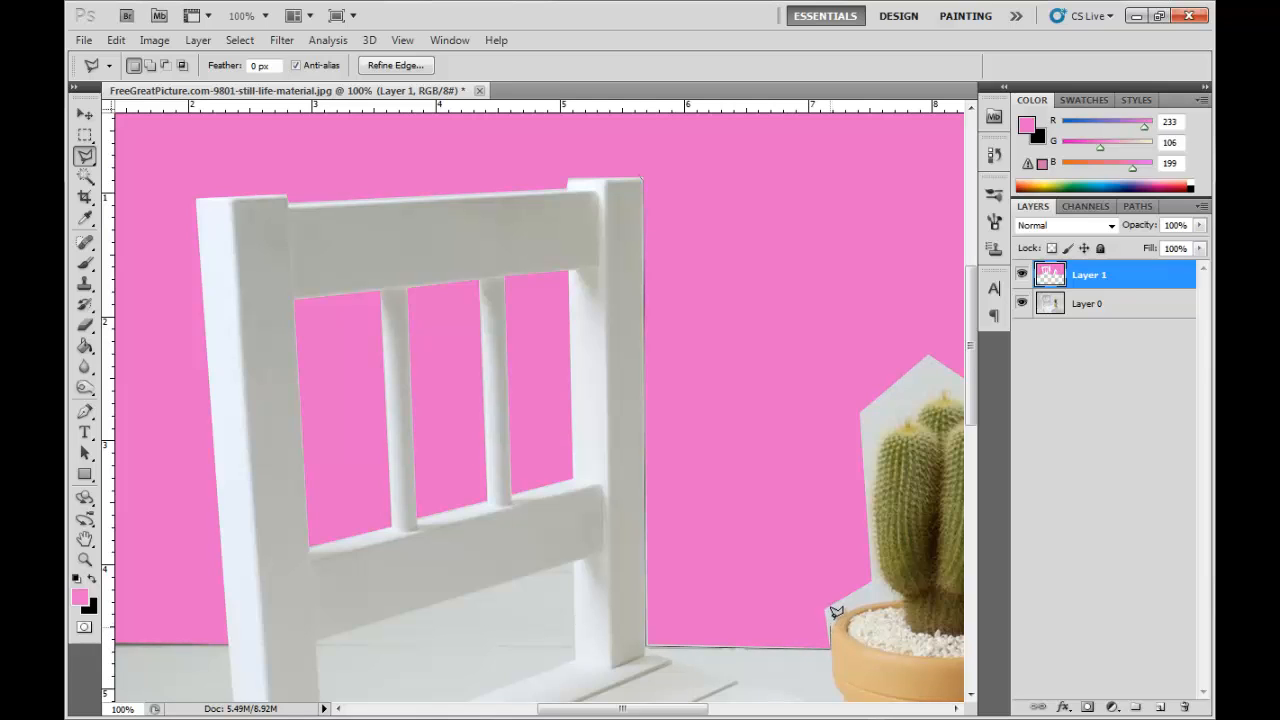
click(880, 585)
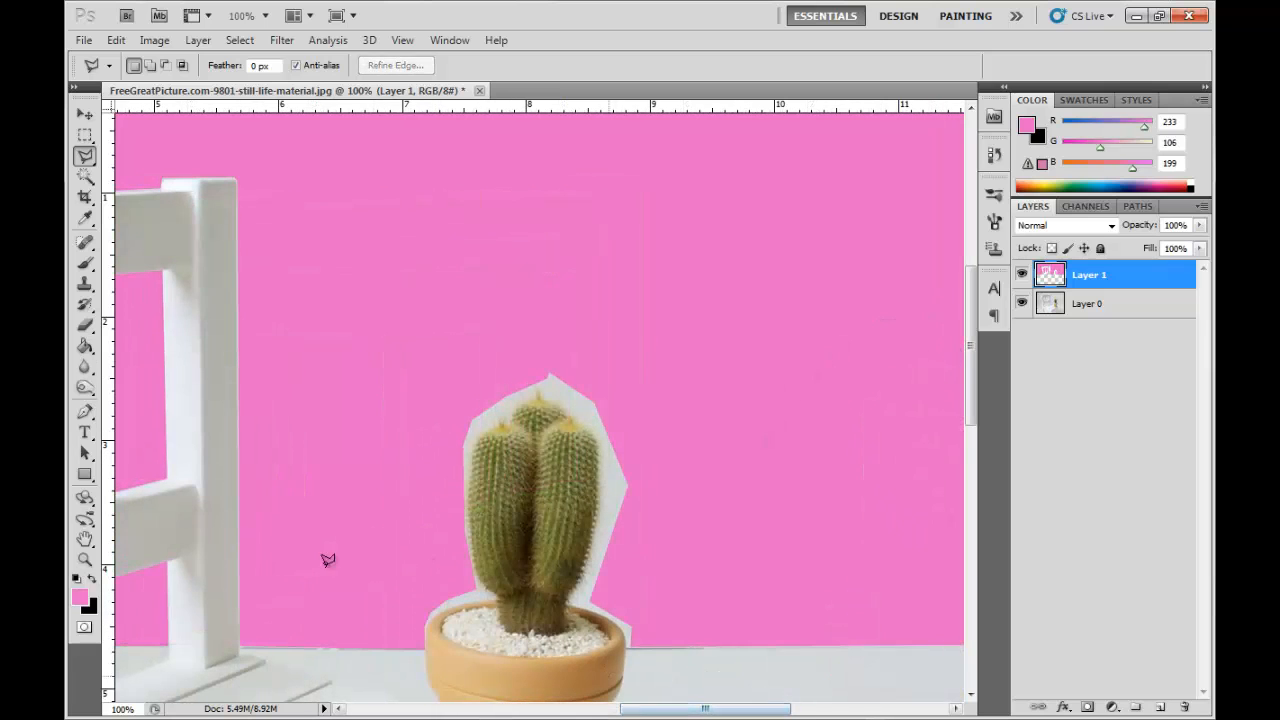
Step: Paint pink over the pale gap around the cactus on Layer 1 with a 25-pixel brush, following the plant's outline
click(85, 559)
click(524, 641)
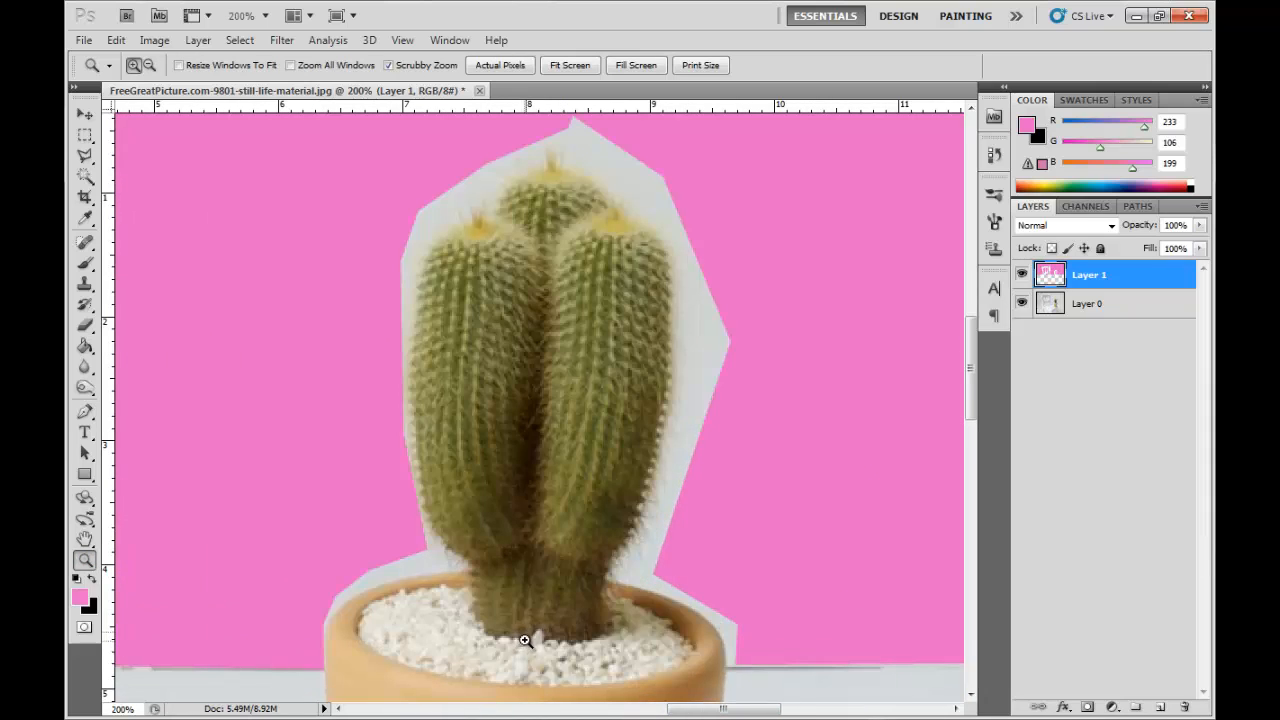
scroll(966, 372, up, 2)
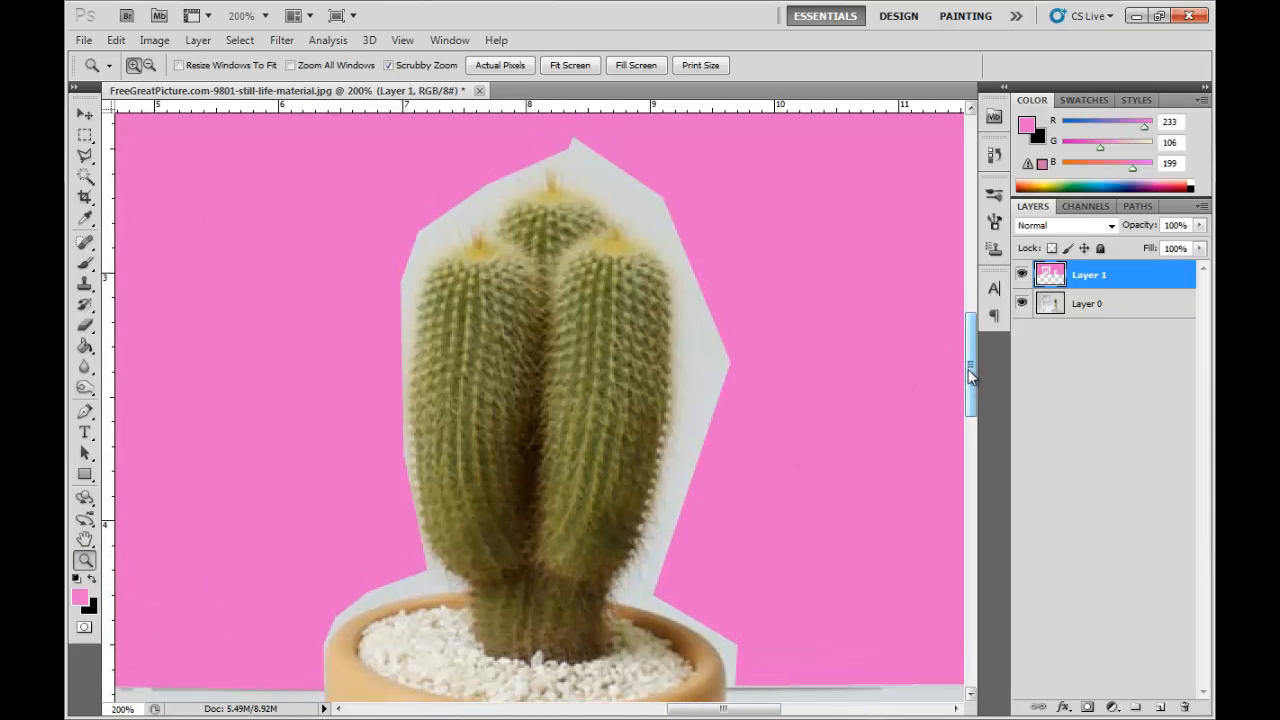
click(88, 260)
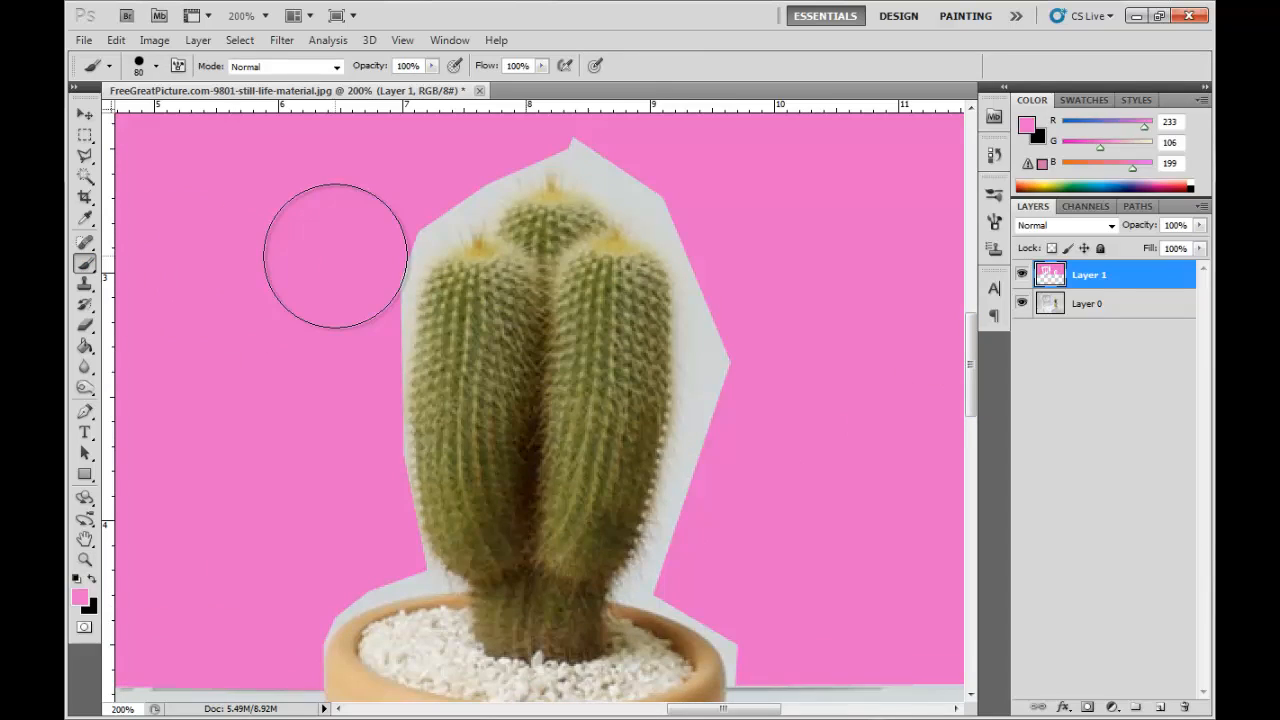
key(bracketleft)
key(bracketleft)
key(bracketleft)
key(bracketleft)
key(bracketleft)
key(bracketleft)
key(bracketleft)
key(bracketleft)
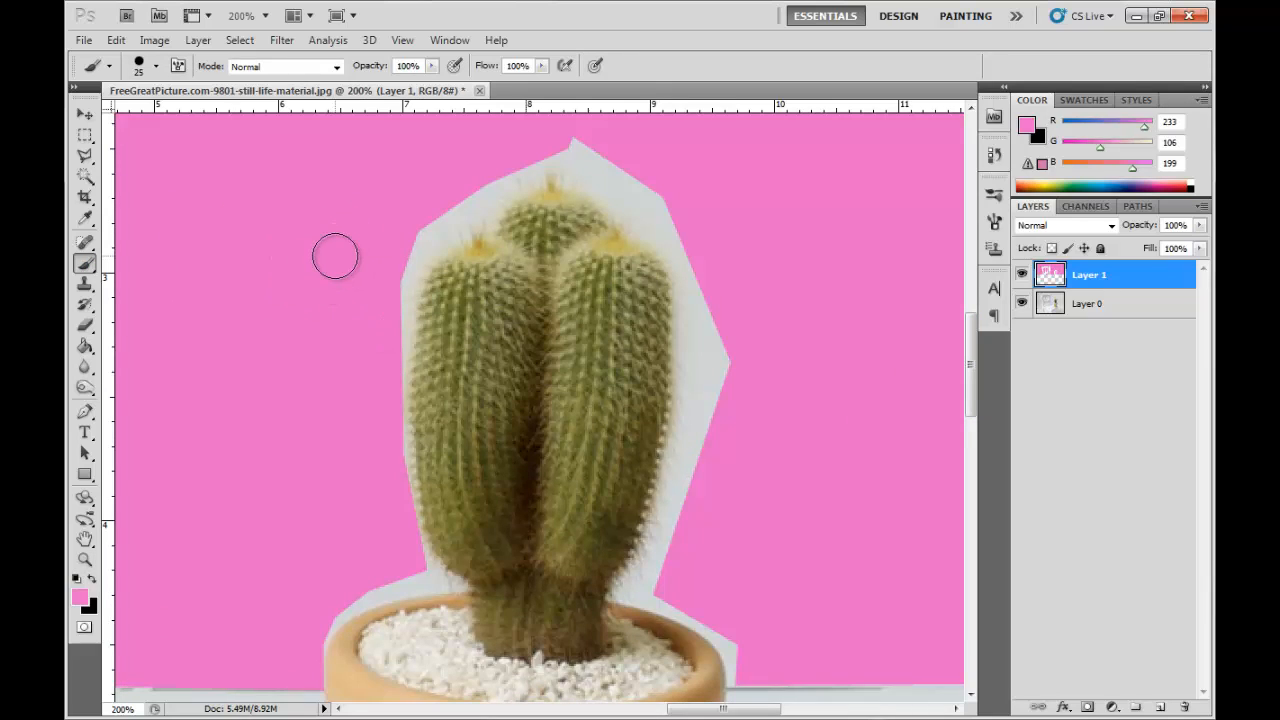
mouse_move(746, 371)
mouse_down()
mouse_move(727, 395)
mouse_move(716, 341)
mouse_move(708, 385)
mouse_move(700, 305)
mouse_move(693, 341)
mouse_move(697, 267)
mouse_move(701, 346)
mouse_move(690, 271)
mouse_move(690, 348)
mouse_move(684, 294)
mouse_move(680, 494)
mouse_move(704, 360)
mouse_move(712, 491)
mouse_move(711, 393)
mouse_move(686, 474)
mouse_move(688, 382)
mouse_move(652, 550)
mouse_move(677, 466)
mouse_move(684, 491)
mouse_move(694, 478)
mouse_move(617, 593)
mouse_move(640, 560)
mouse_move(667, 551)
mouse_move(678, 561)
mouse_move(625, 598)
mouse_move(666, 608)
mouse_move(680, 589)
mouse_move(660, 580)
mouse_move(634, 594)
mouse_move(683, 610)
mouse_up()
Step: Paint pink over the pale gaps around the cactus's base and pot rim, and move the pink layer beneath Layer 0
scroll(955, 410, down, 5)
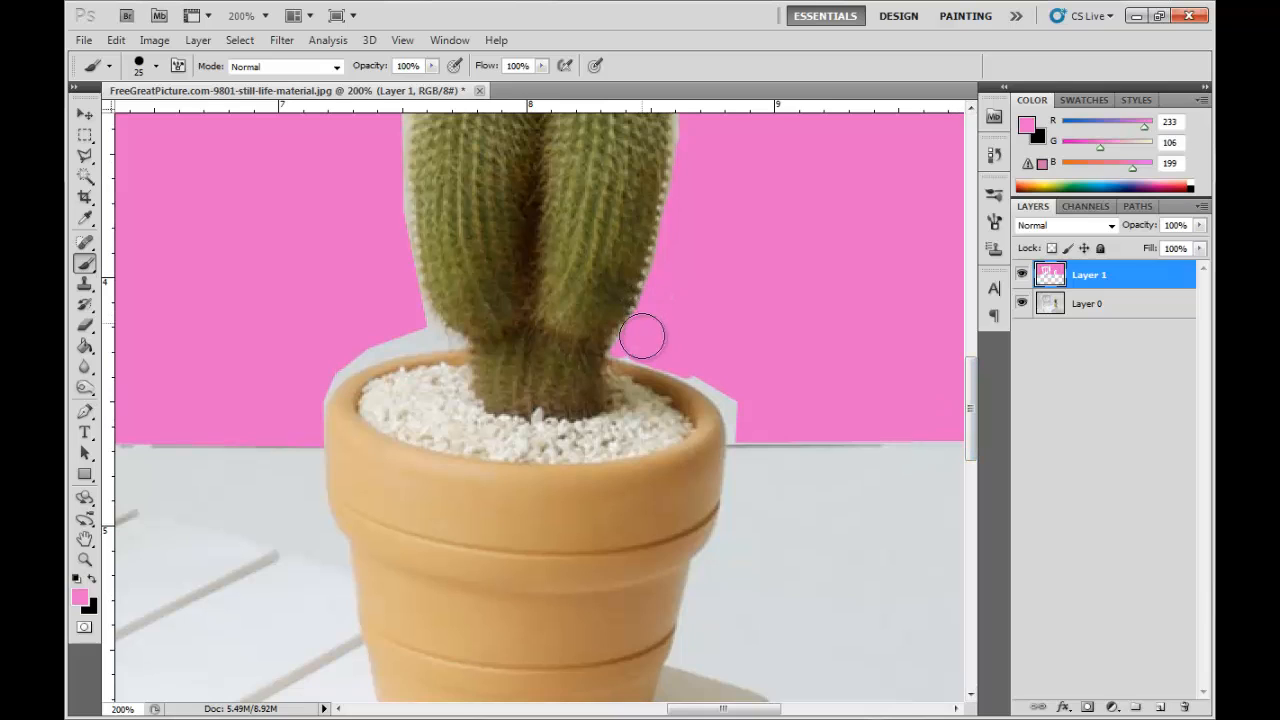
mouse_move(620, 355)
mouse_down()
mouse_move(745, 403)
mouse_move(689, 322)
mouse_move(645, 317)
mouse_move(632, 355)
mouse_up()
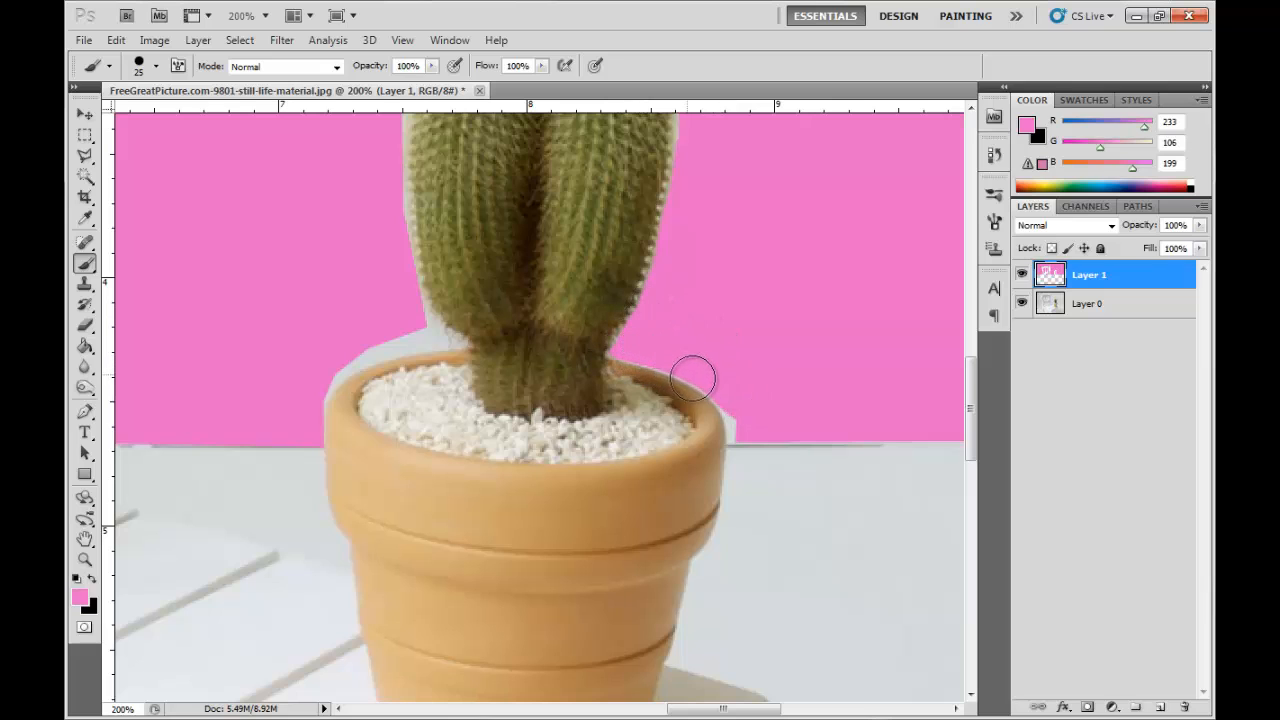
drag(725, 415, 737, 436)
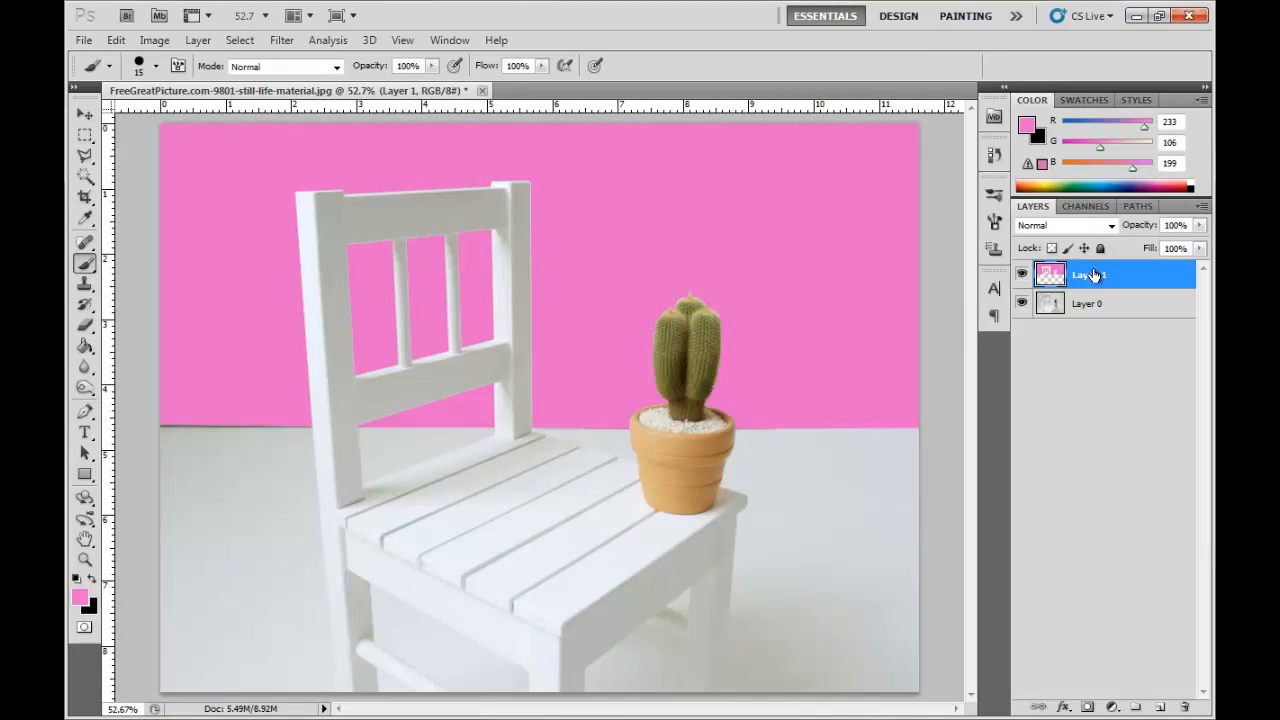
drag(1074, 275, 1089, 357)
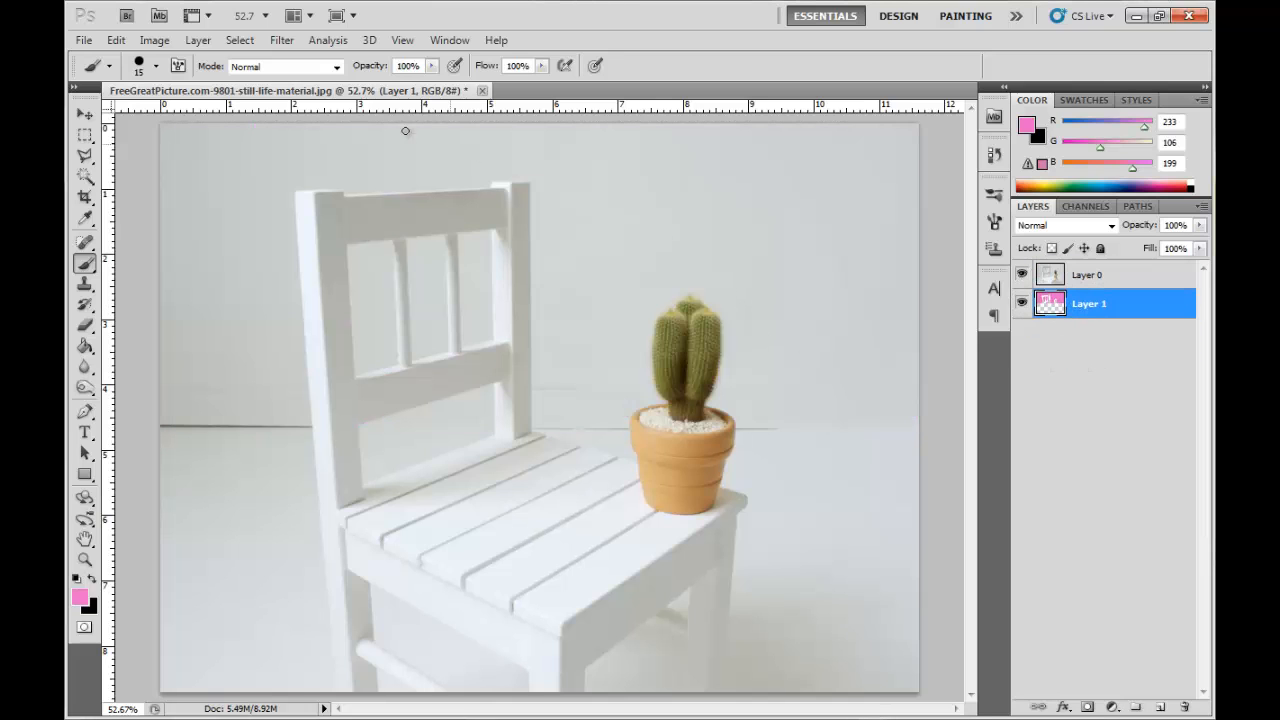
Step: Open "Beauty 8 colors red SIMPLE FULLER TILE paleblue.jpg" and convert its Background into a regular layer
click(84, 40)
click(97, 78)
click(976, 152)
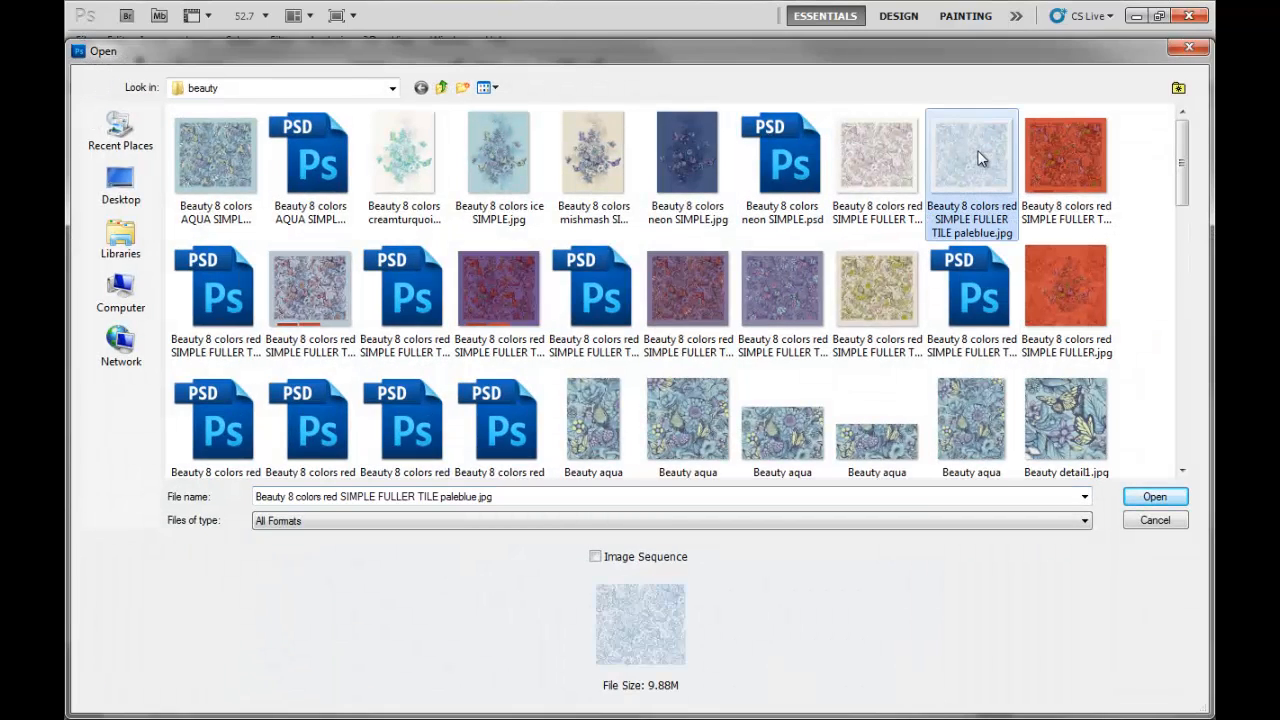
click(1155, 497)
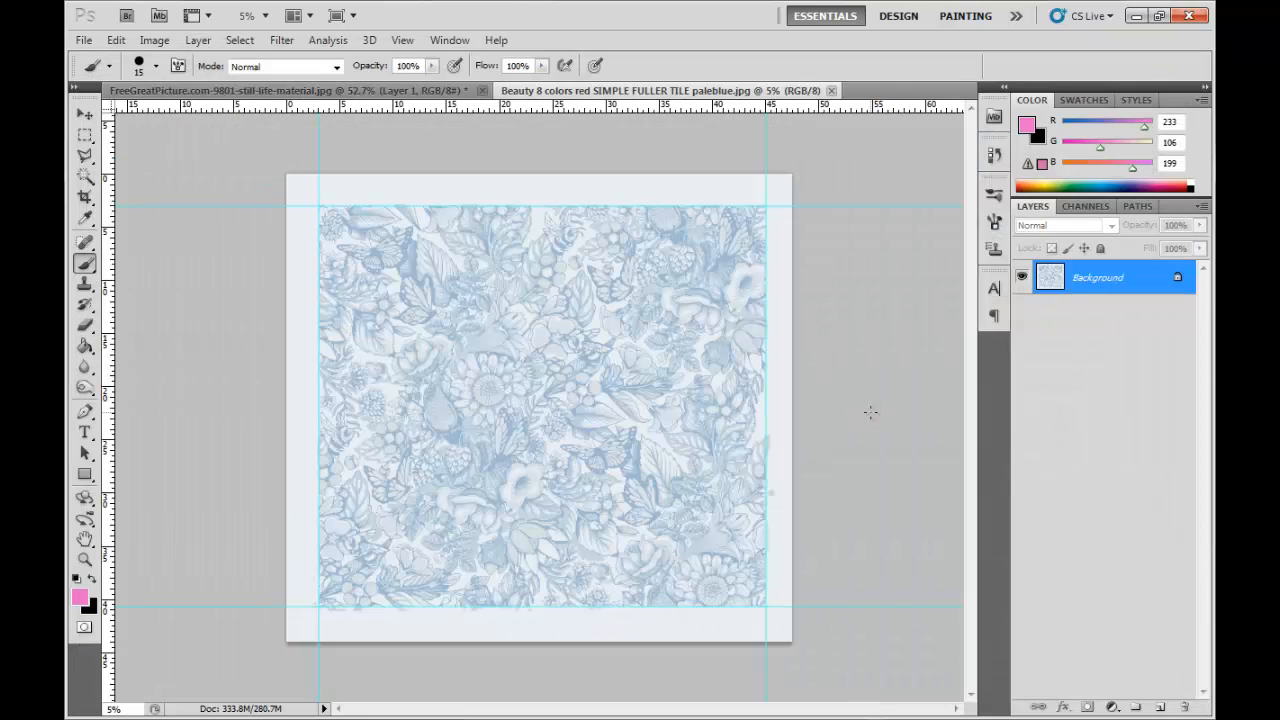
double_click(1095, 285)
click(800, 220)
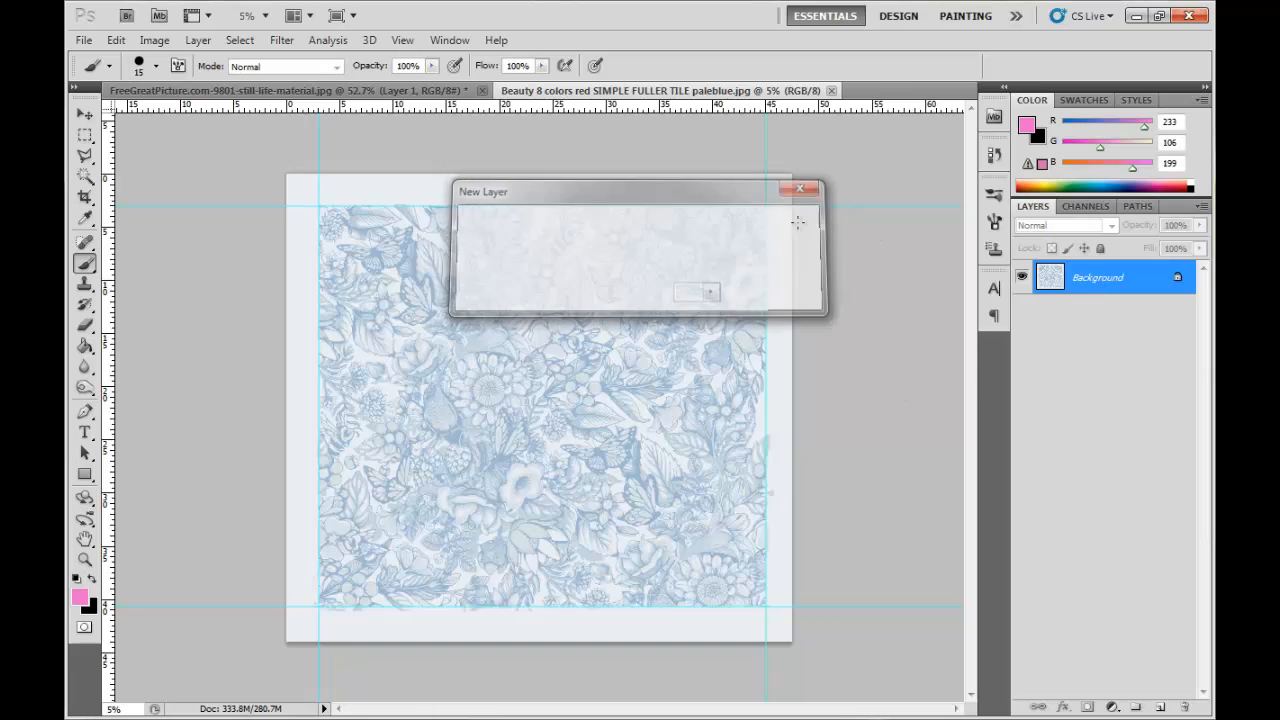
Step: Resize the floral pattern image to a width of 3000 pixels with proportions constrained
click(154, 40)
click(182, 170)
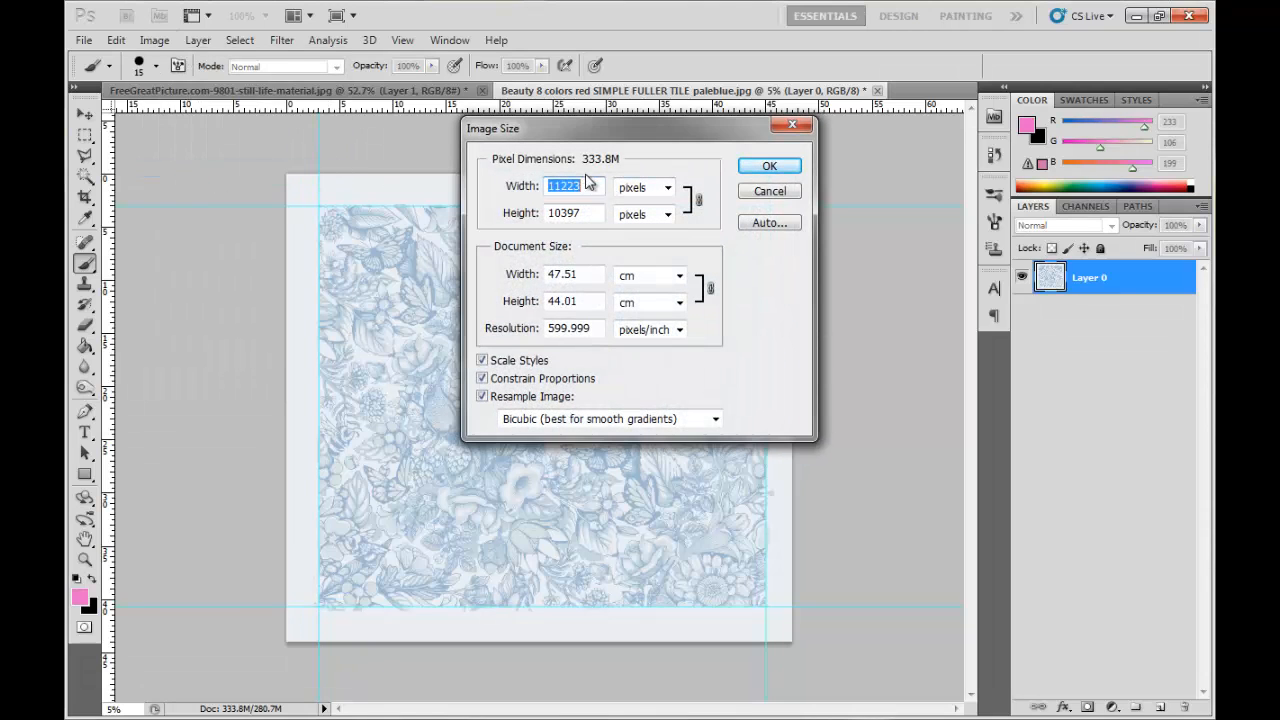
text(3000)
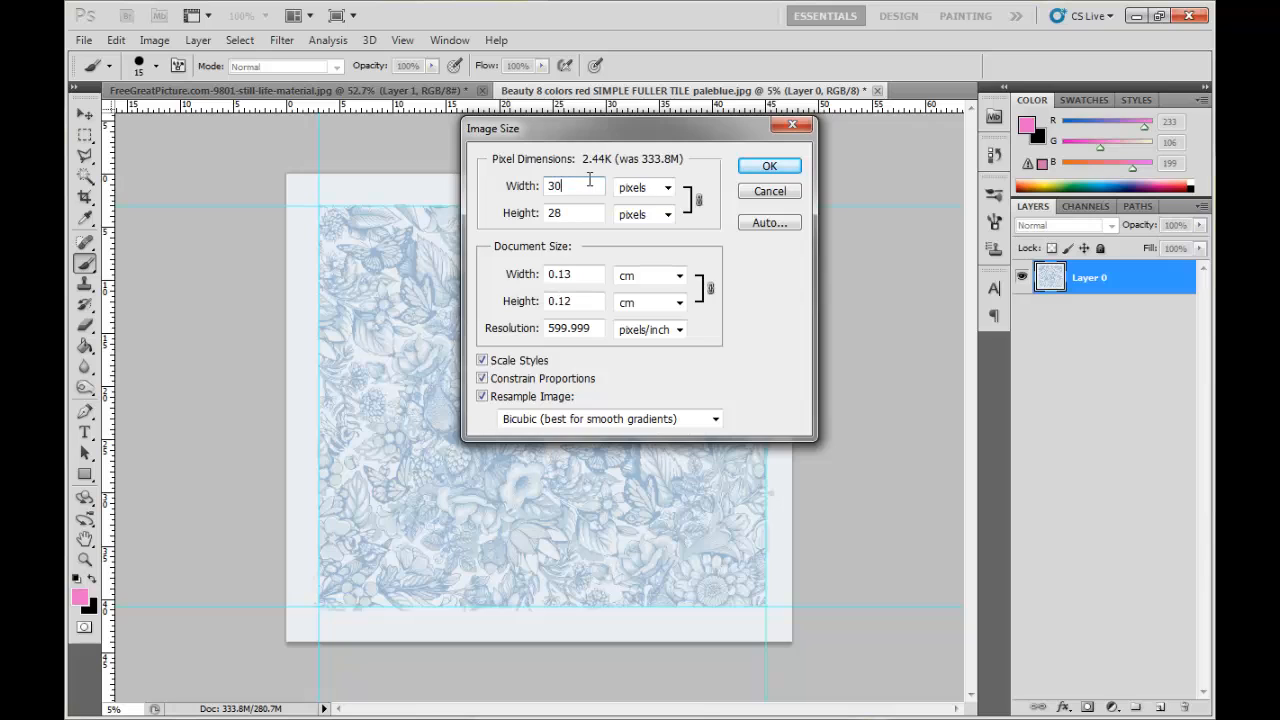
click(777, 165)
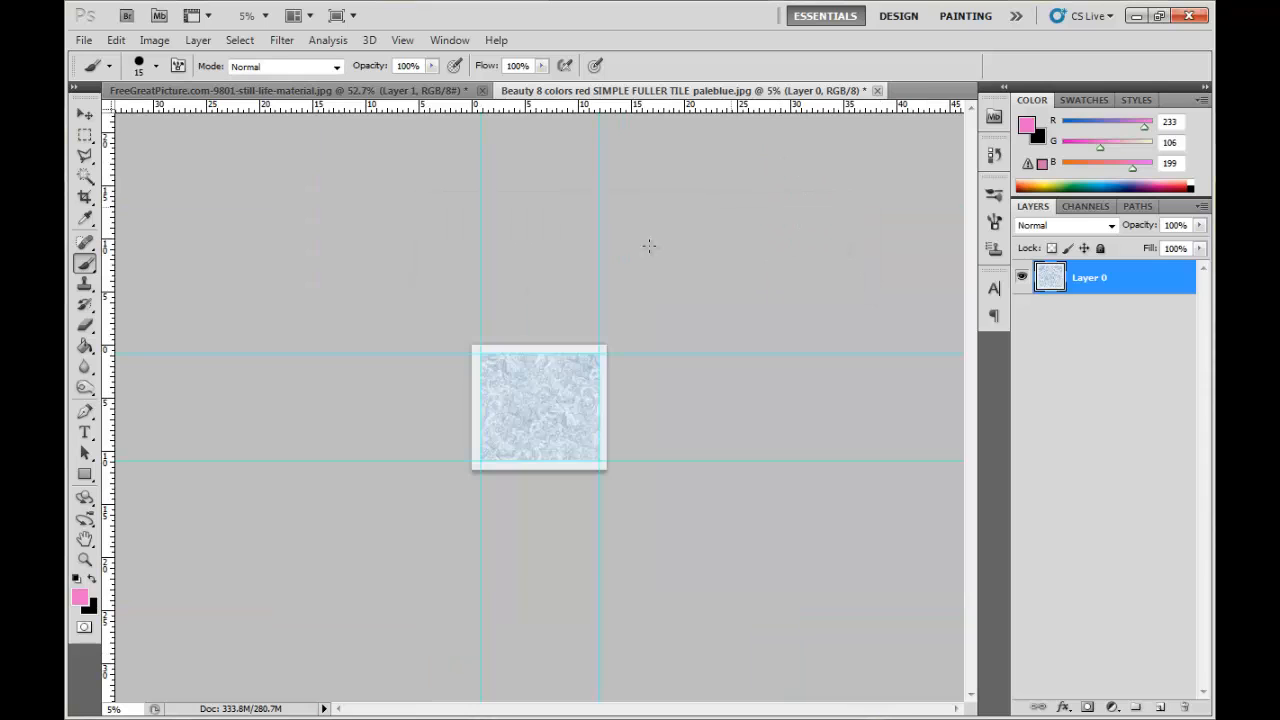
Step: Select the floral pattern area enclosed by the guides with the Rectangular Marquee and copy it
click(86, 560)
drag(549, 401, 549, 401)
click(549, 401)
click(85, 135)
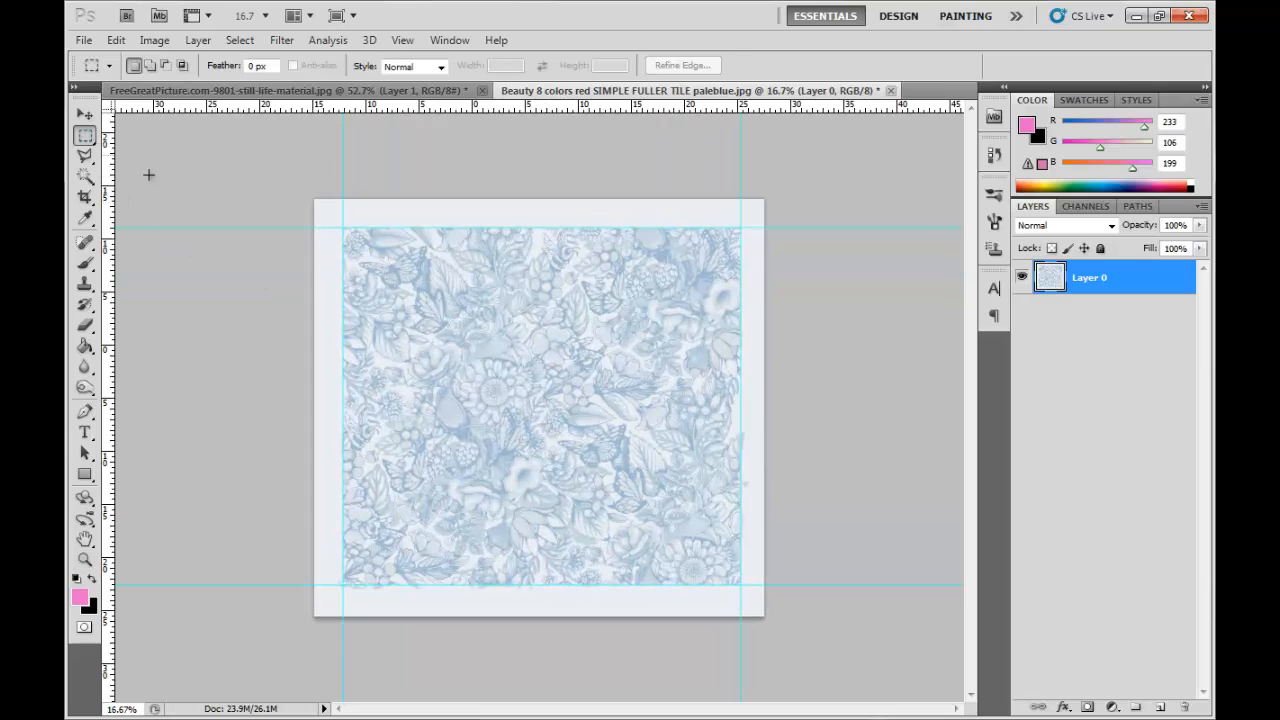
drag(343, 228, 718, 540)
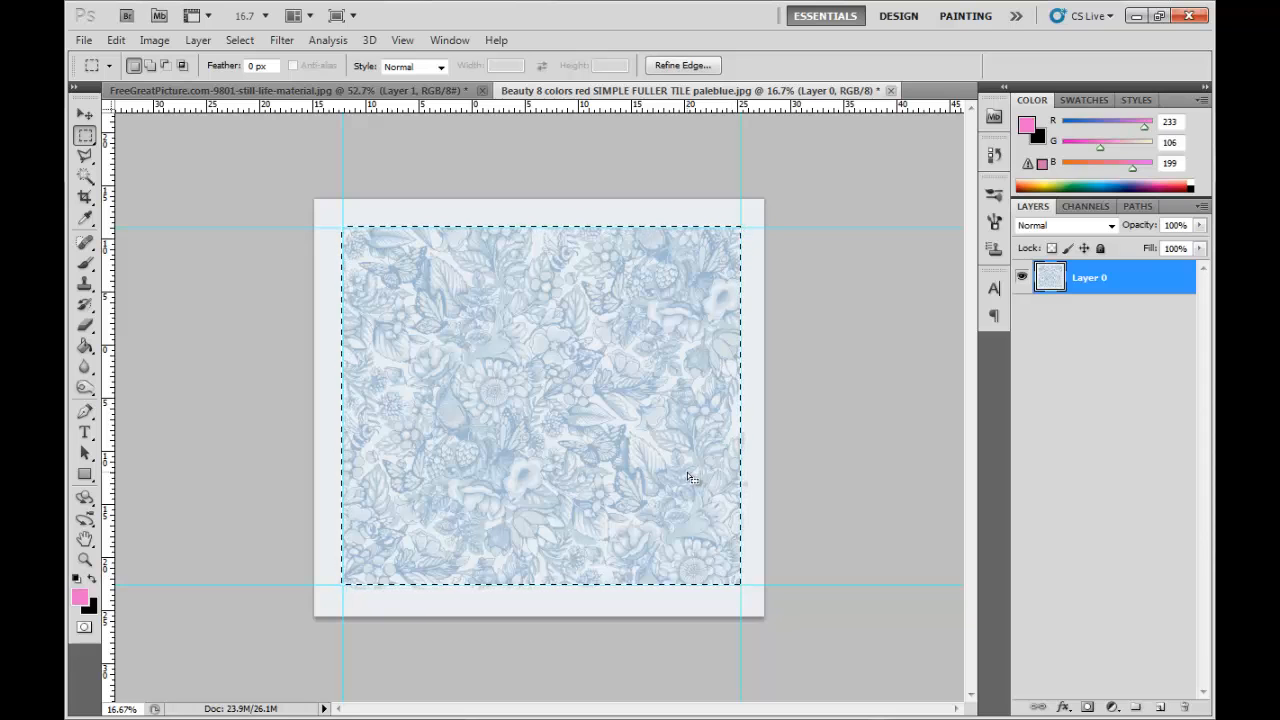
Step: Paste the copied floral pattern into the chair photo document above Layer 0
click(298, 89)
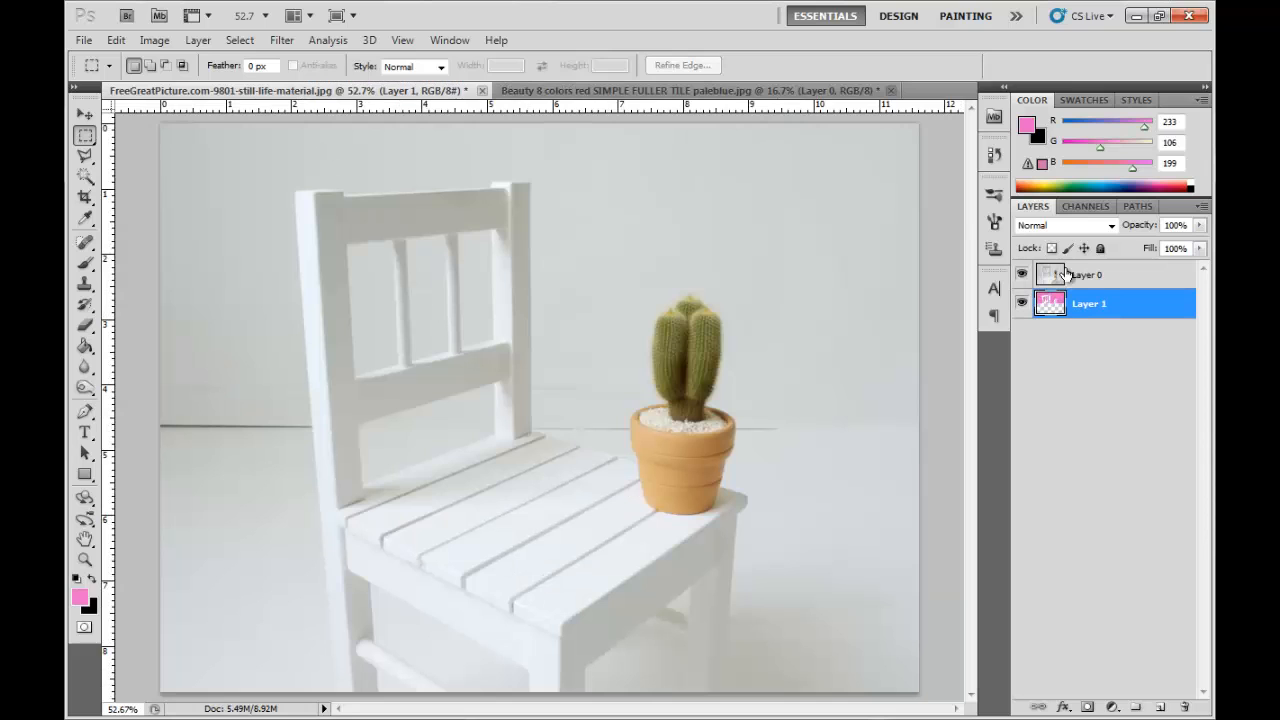
click(1134, 277)
key(ctrl+v)
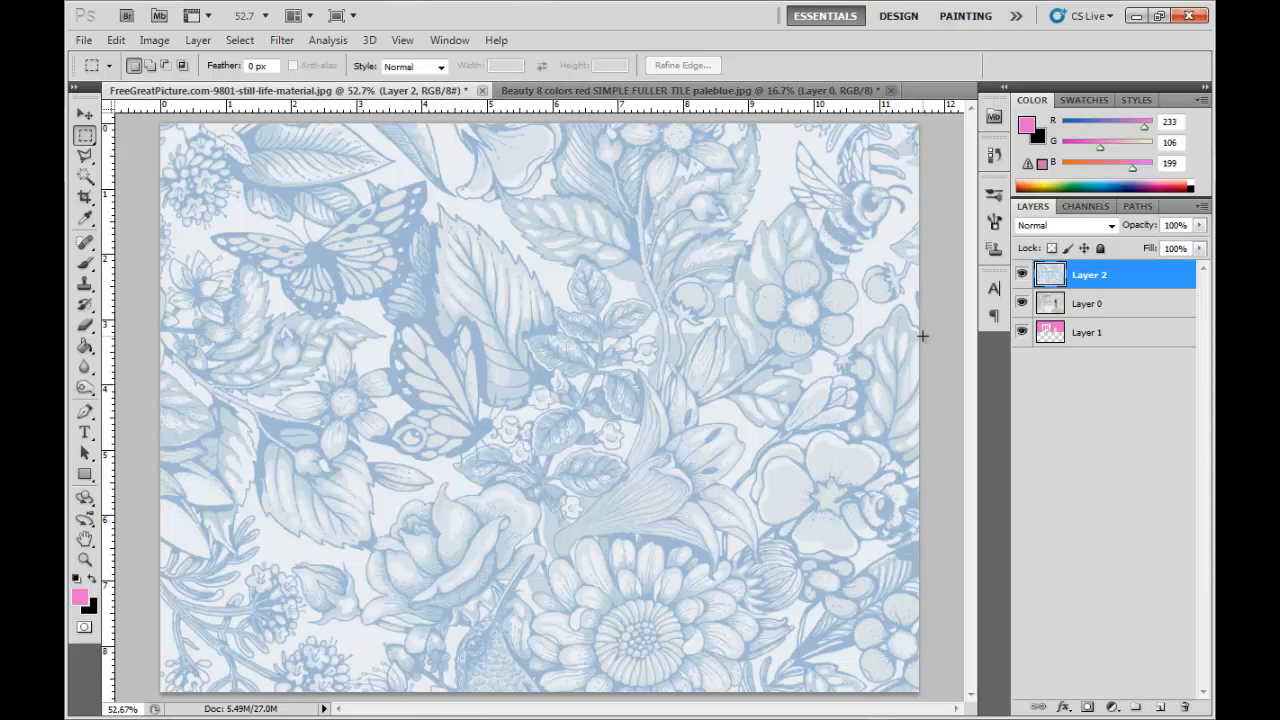
Step: Scale the pasted floral pattern proportionally to about 62% and position it so it covers the whole photo
key(ctrl+t)
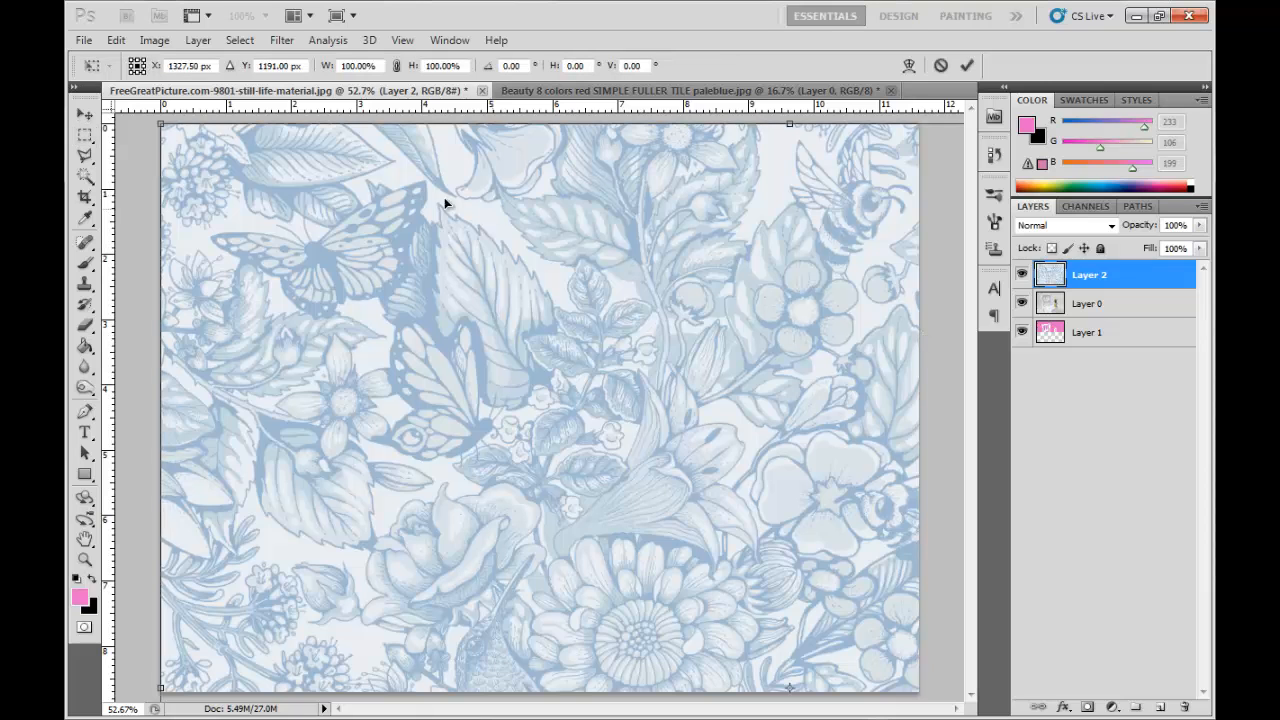
drag(161, 125, 443, 366)
drag(586, 471, 423, 317)
drag(197, 145, 611, 550)
drag(685, 585, 210, 175)
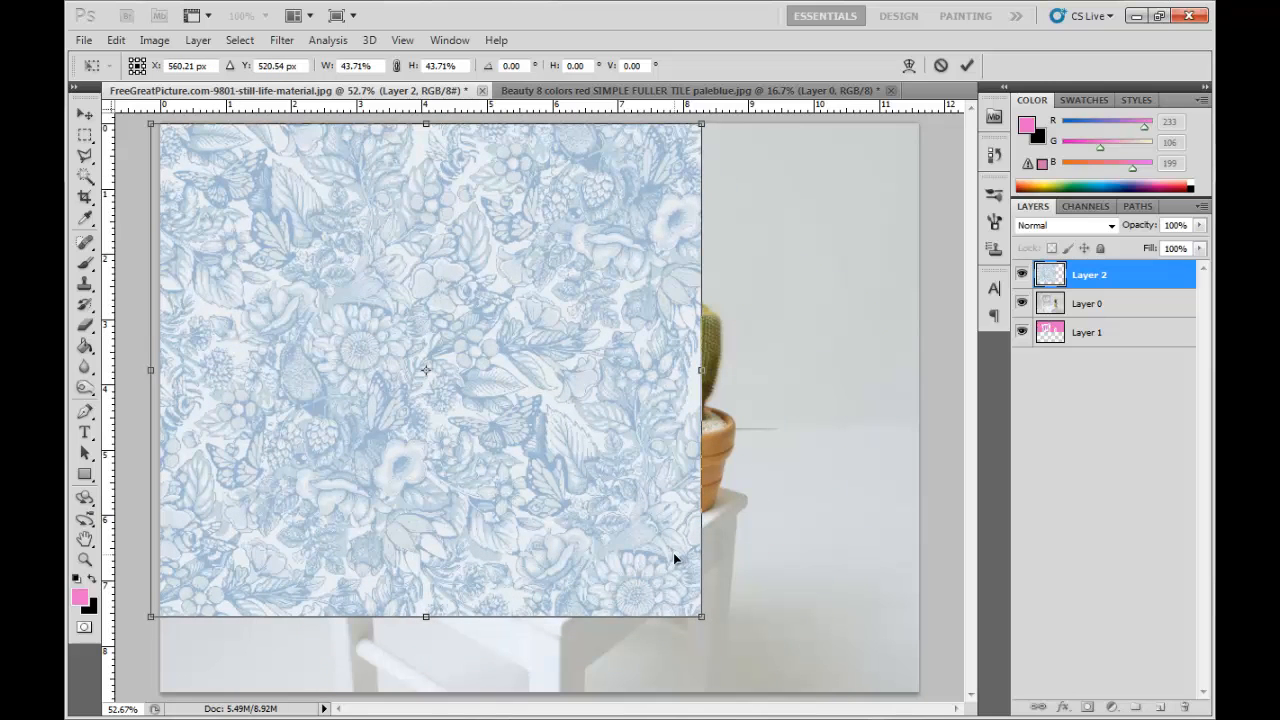
drag(702, 616, 1022, 718)
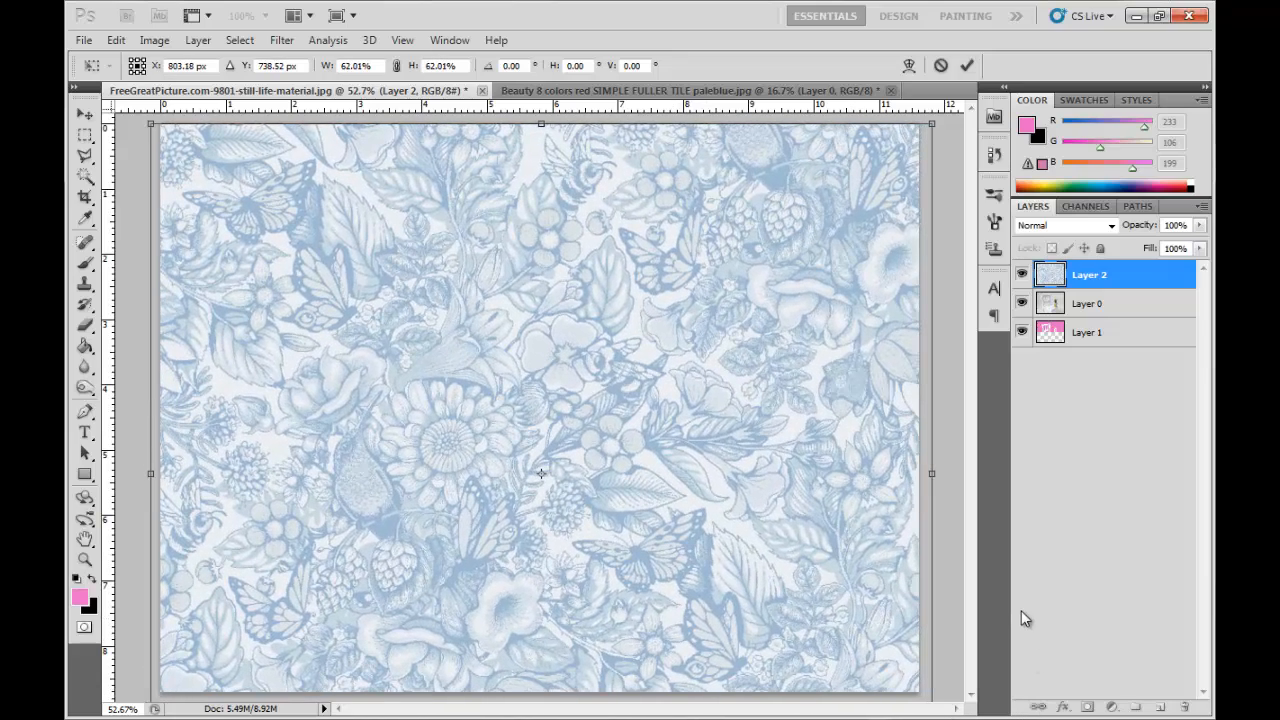
key(Return)
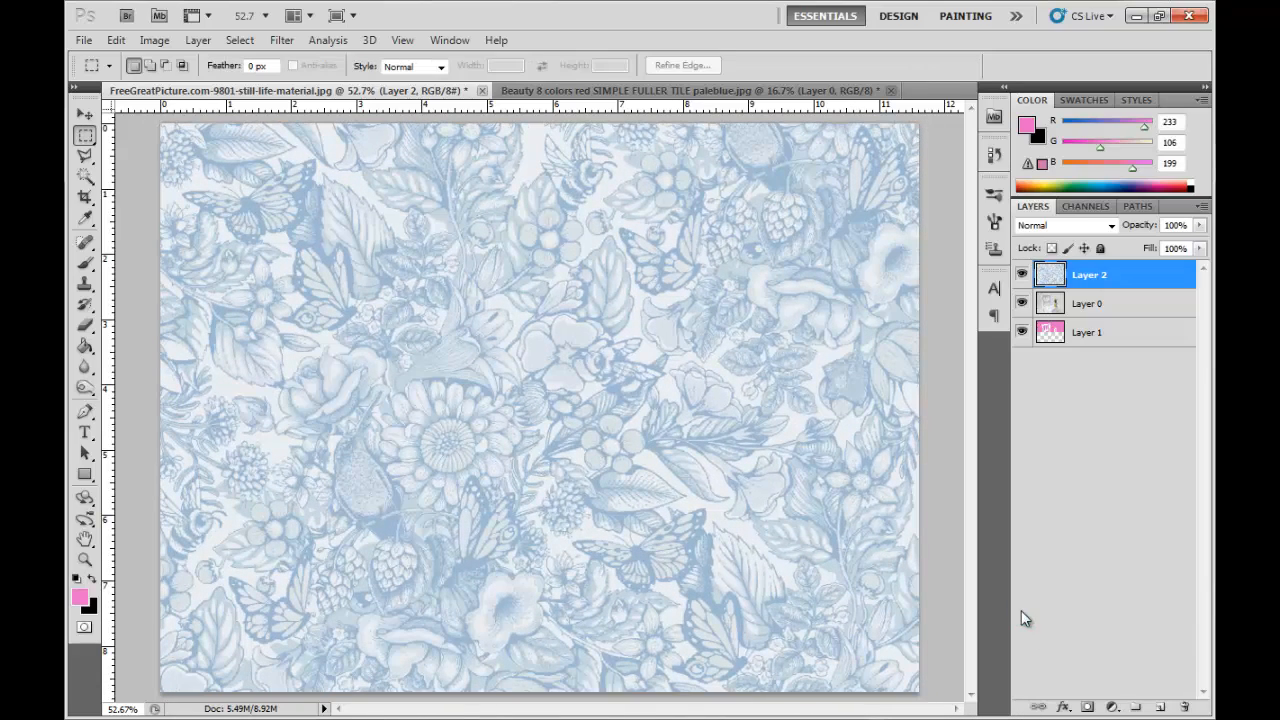
Step: Set the pattern layer's blend mode to Multiply and move it up so its lower edge falls across the chair seat
click(1111, 226)
click(1058, 301)
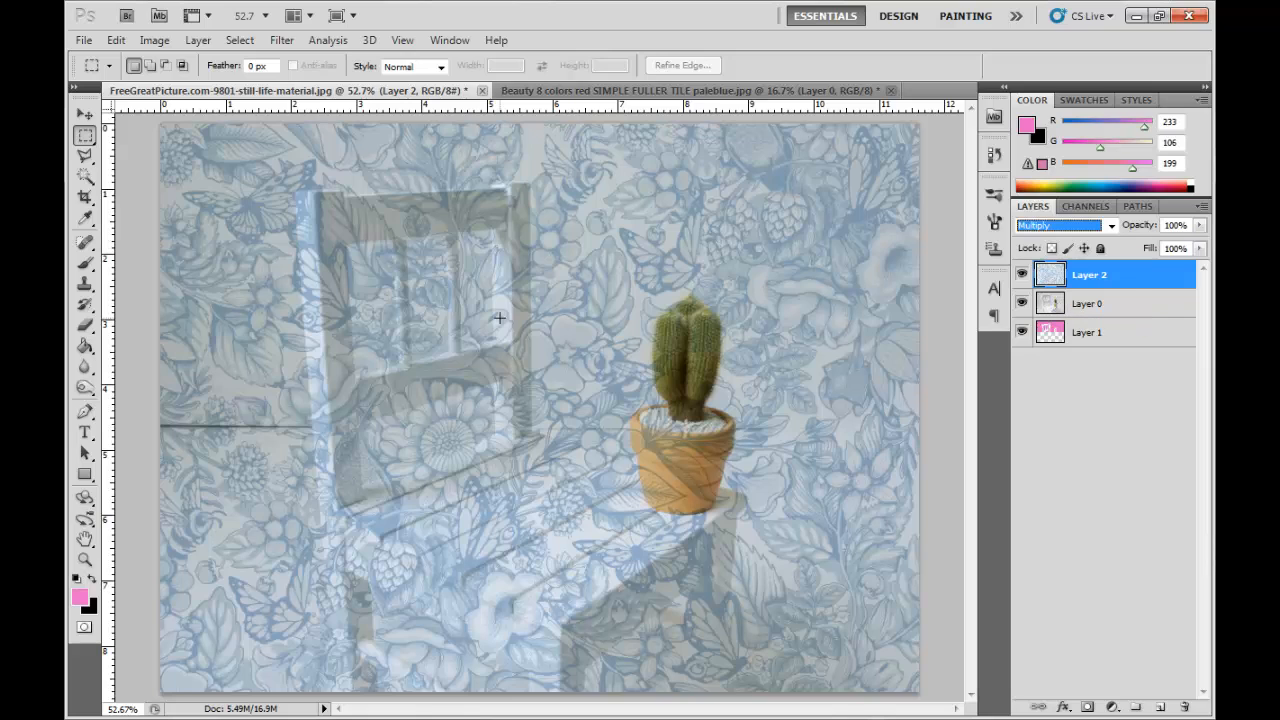
click(85, 114)
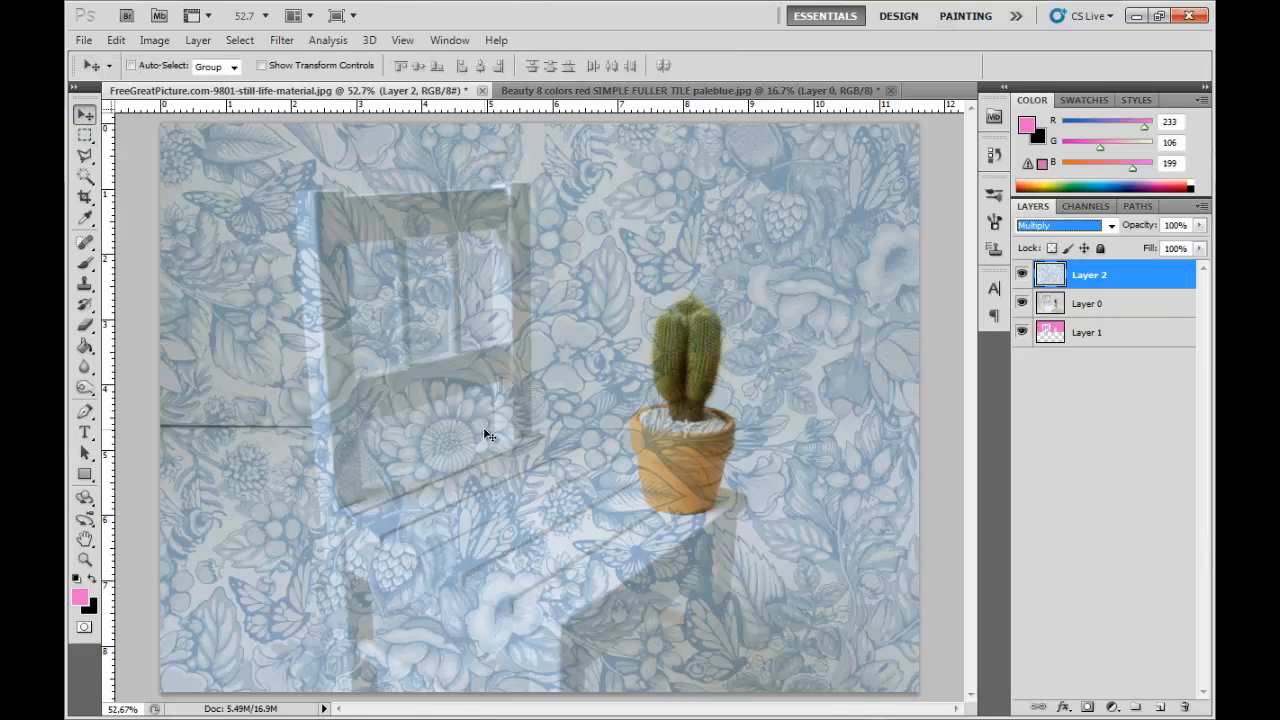
drag(541, 625, 548, 353)
mouse_move(558, 453)
mouse_down()
mouse_move(553, 437)
mouse_move(511, 449)
mouse_move(549, 475)
mouse_move(548, 460)
mouse_up()
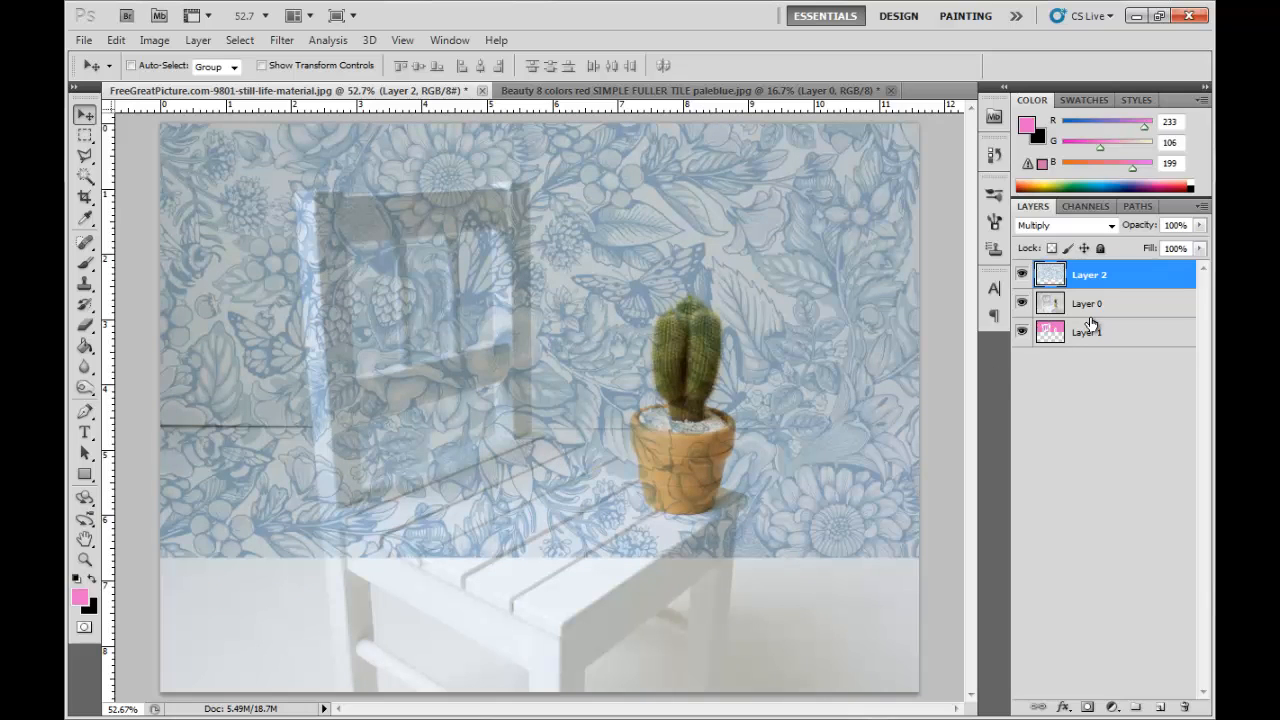
Step: Delete the pattern everywhere outside the wall using the inverted outline of the pink Layer 1, and deselect
ctrl+click(1050, 338)
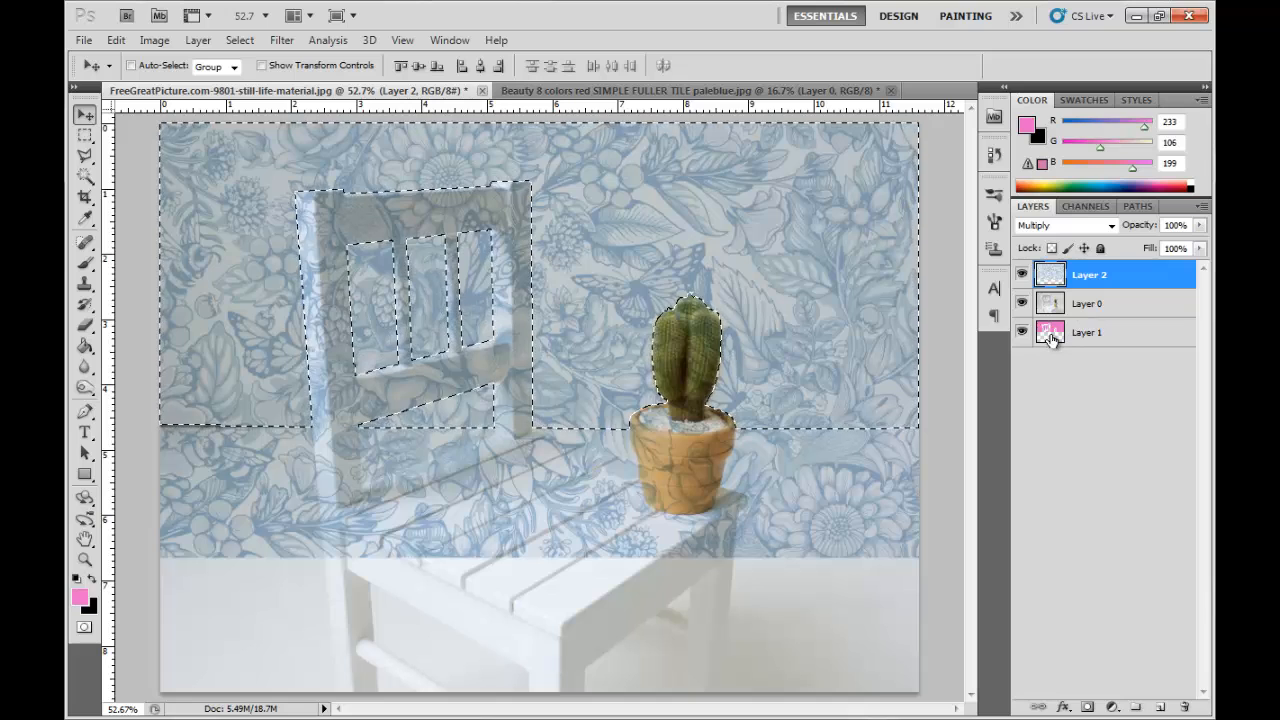
key(ctrl+shift+i)
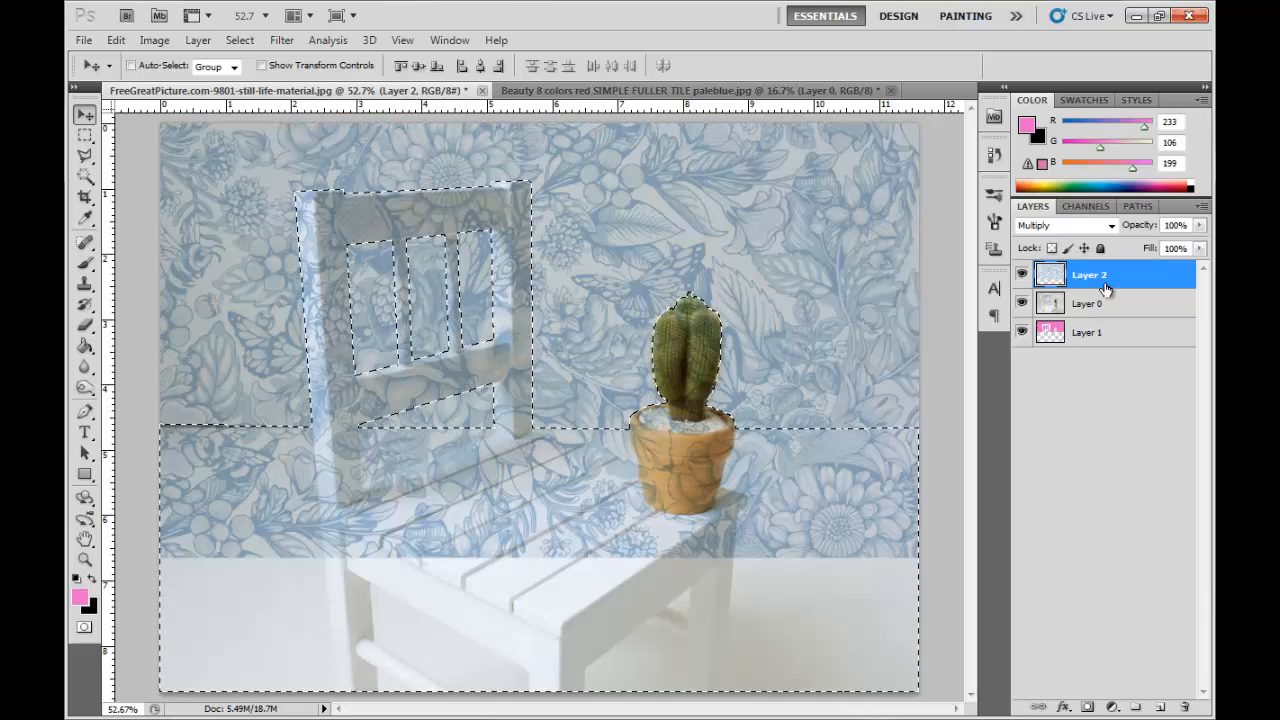
key(Delete)
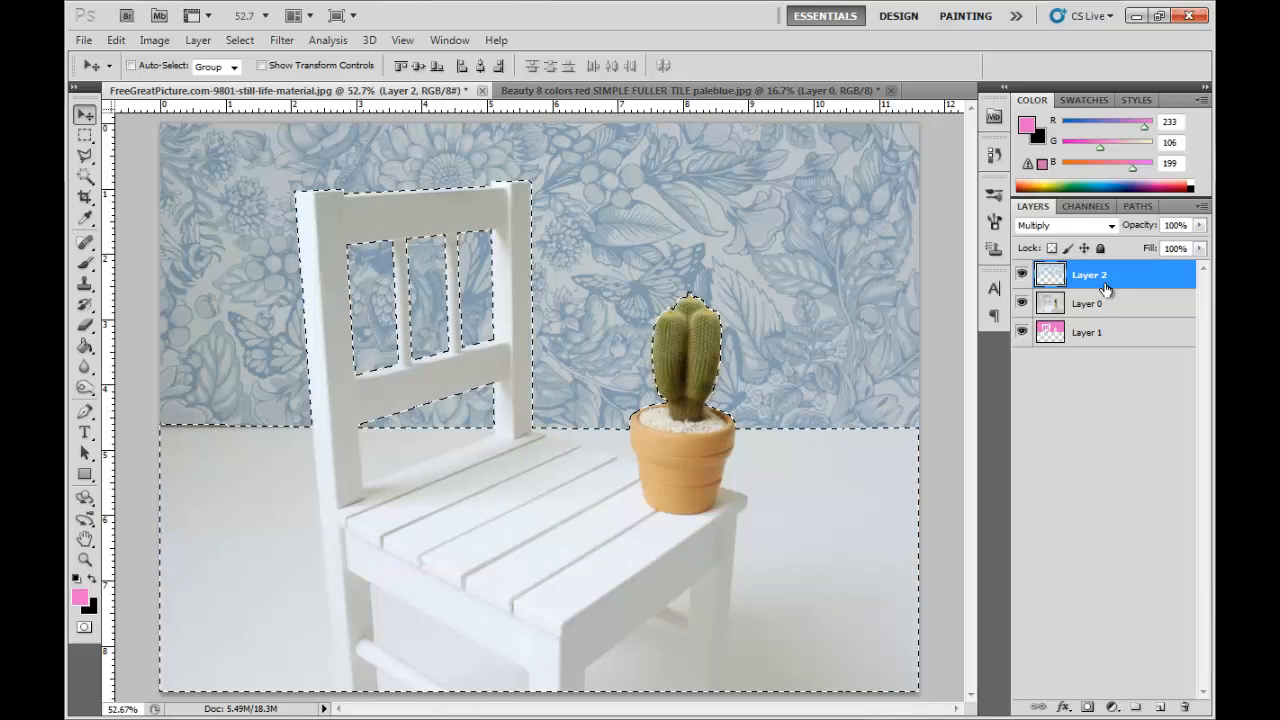
key(ctrl+d)
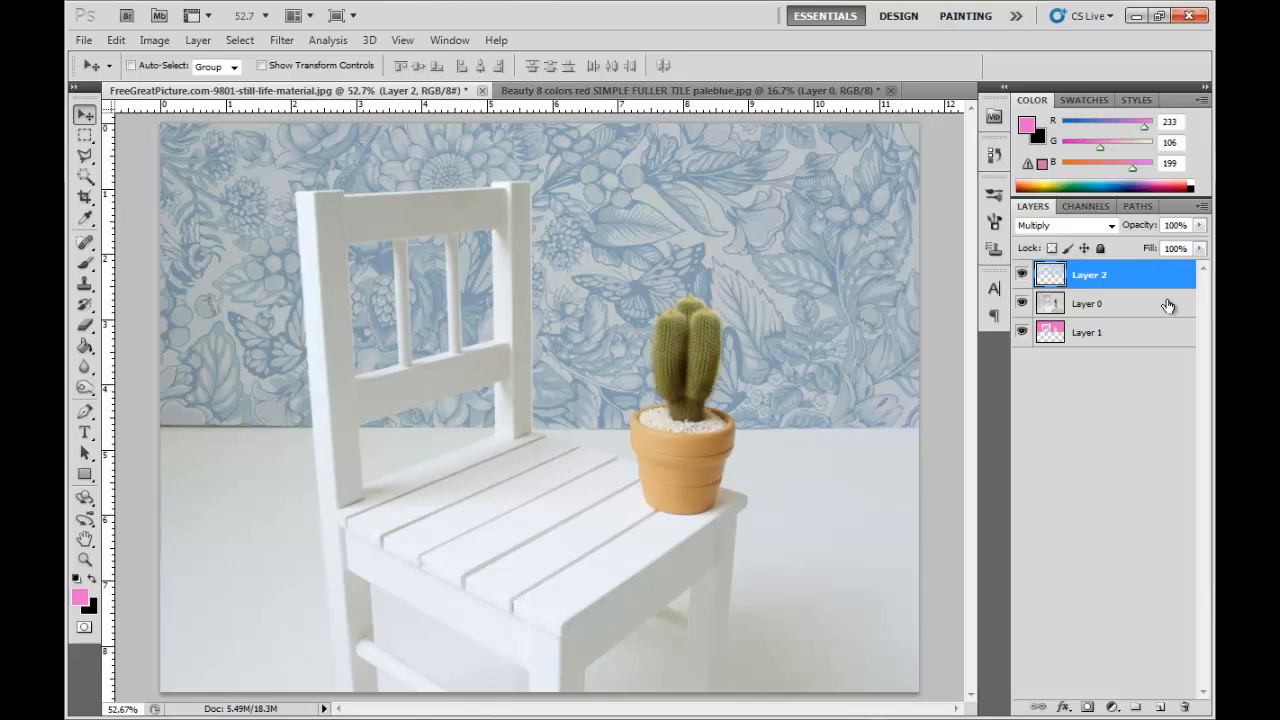
Step: Copy the wall area of Layer 0 to a new layer, using the pink Layer 1's outline as the selection
click(1139, 312)
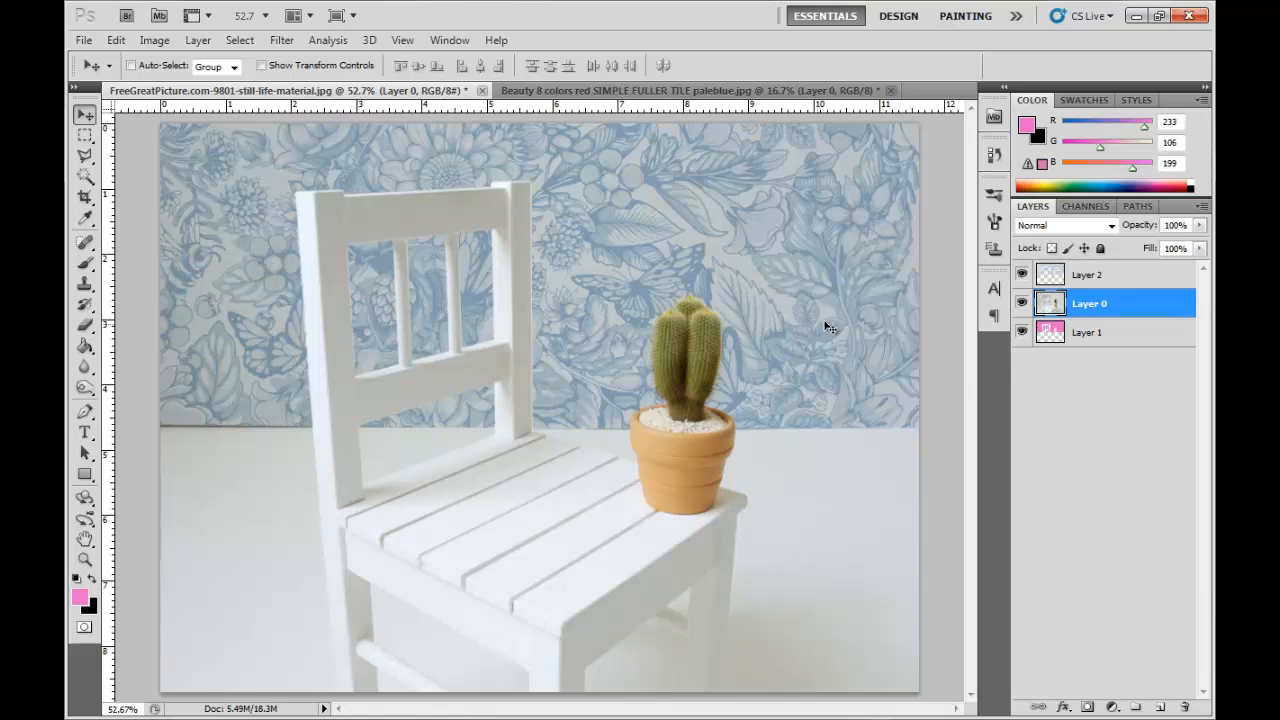
ctrl+click(1054, 334)
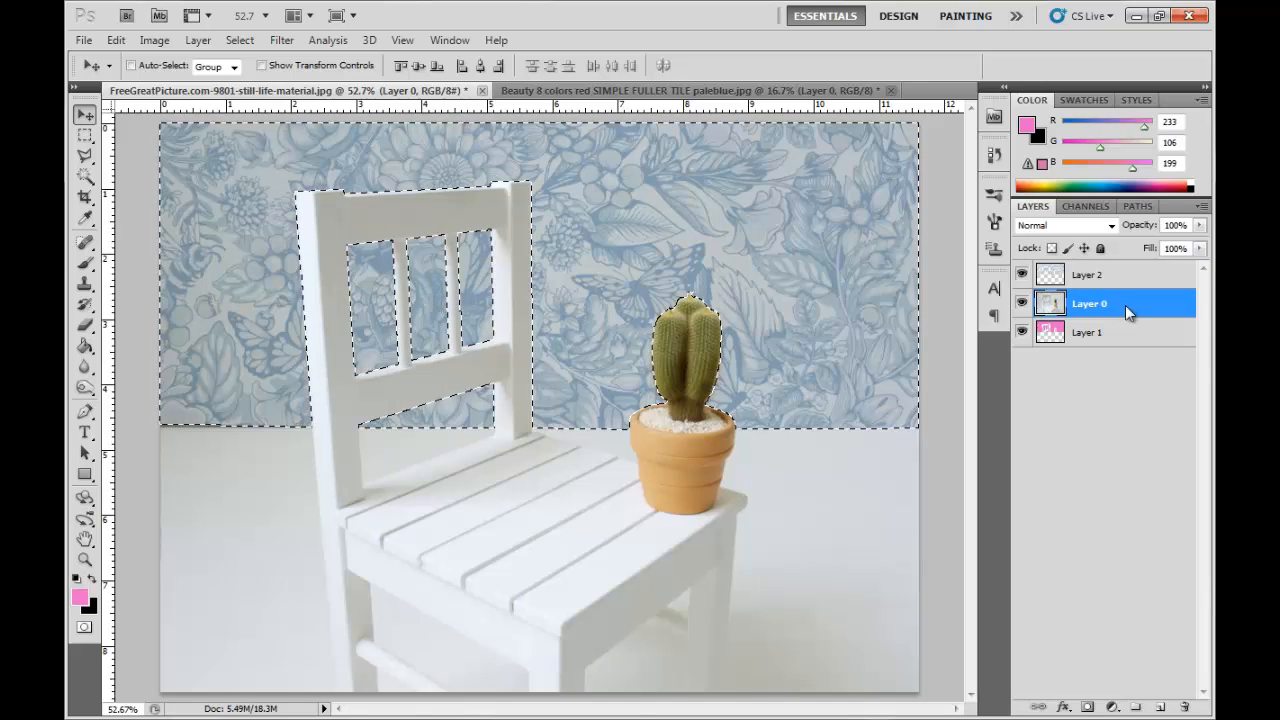
key(ctrl+j)
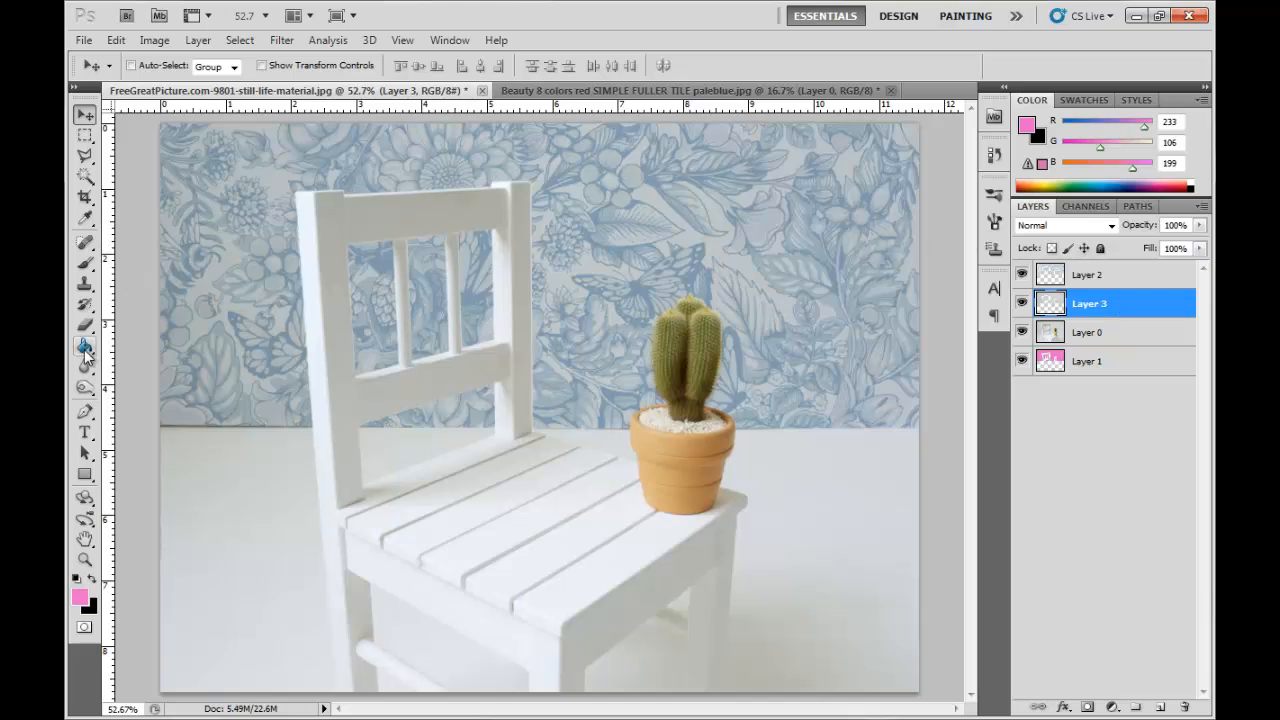
Step: Adjust the copied wall layer's Levels with input values 61, 1.66 and 224, and check the wall without the pattern
click(154, 40)
mouse_move(185, 88)
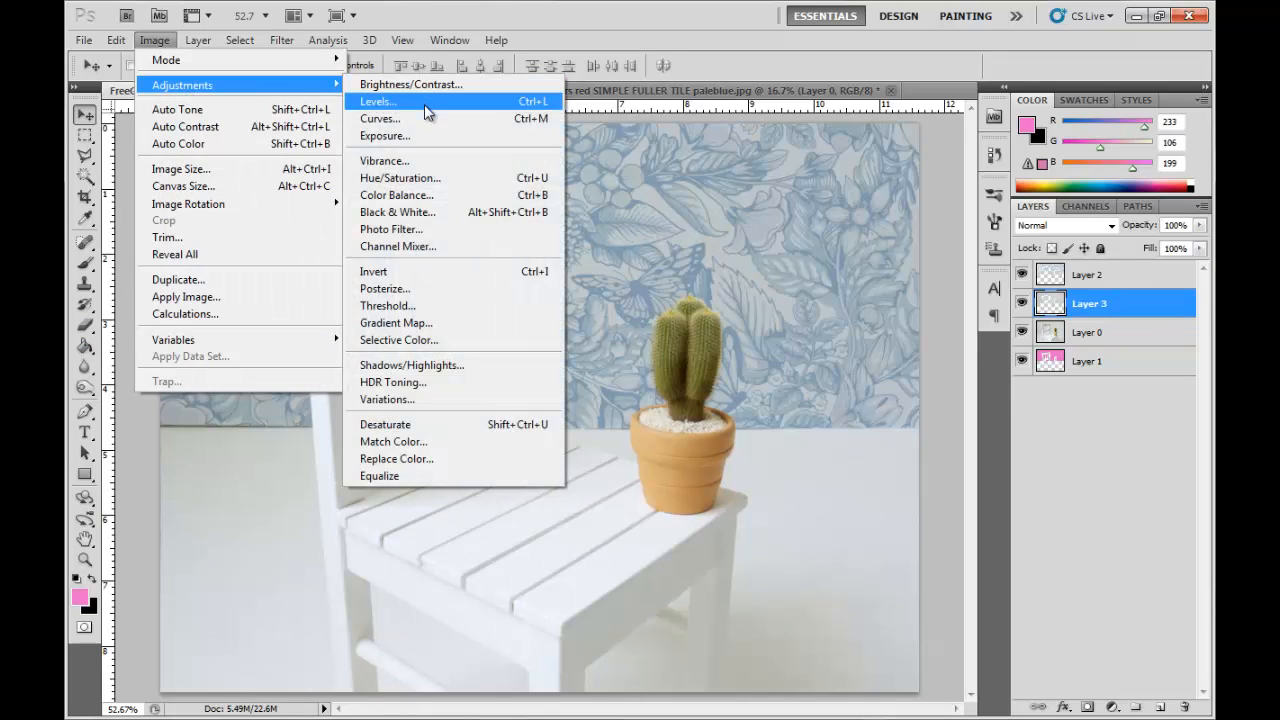
click(409, 105)
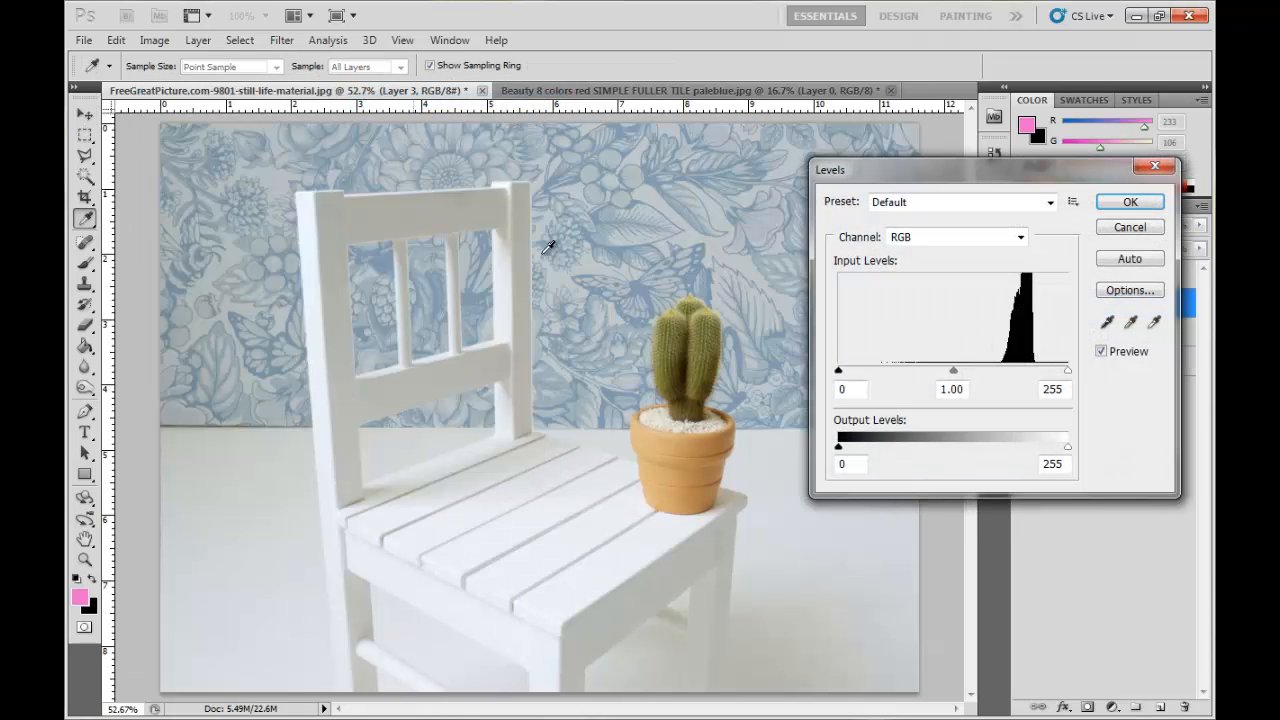
mouse_move(838, 371)
mouse_down()
mouse_move(958, 372)
mouse_move(847, 378)
mouse_up()
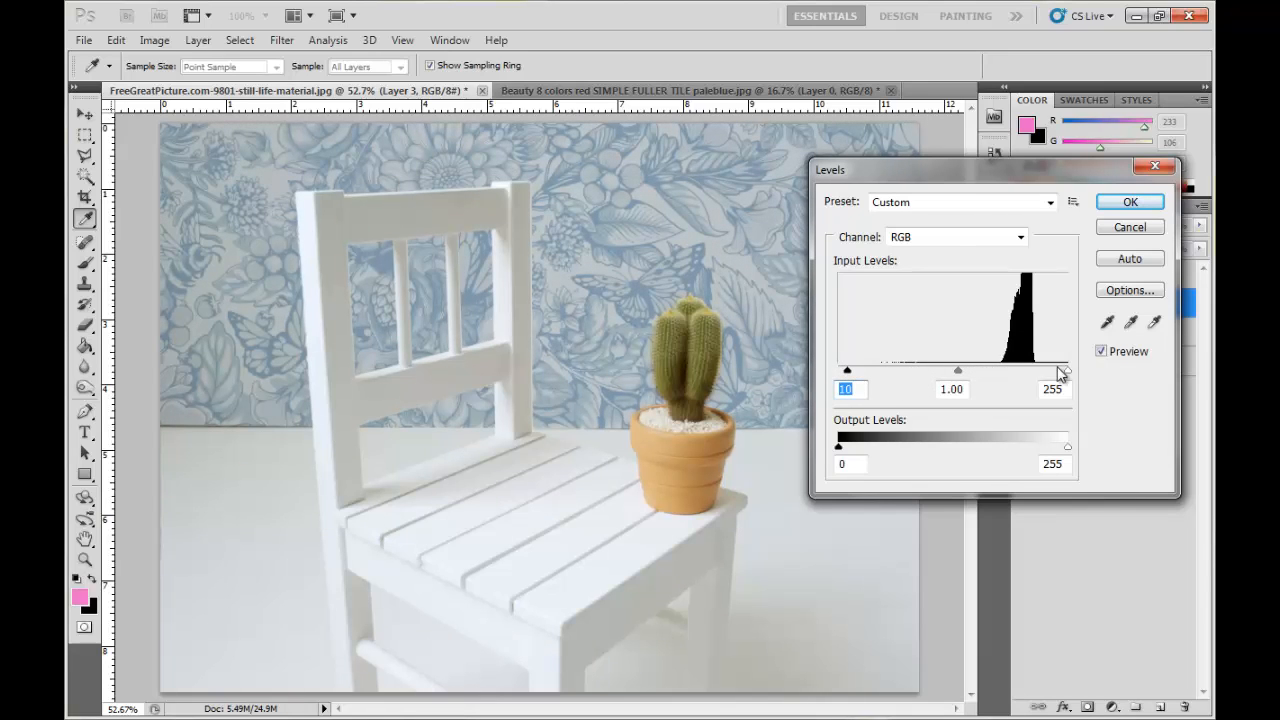
drag(1067, 371, 1031, 372)
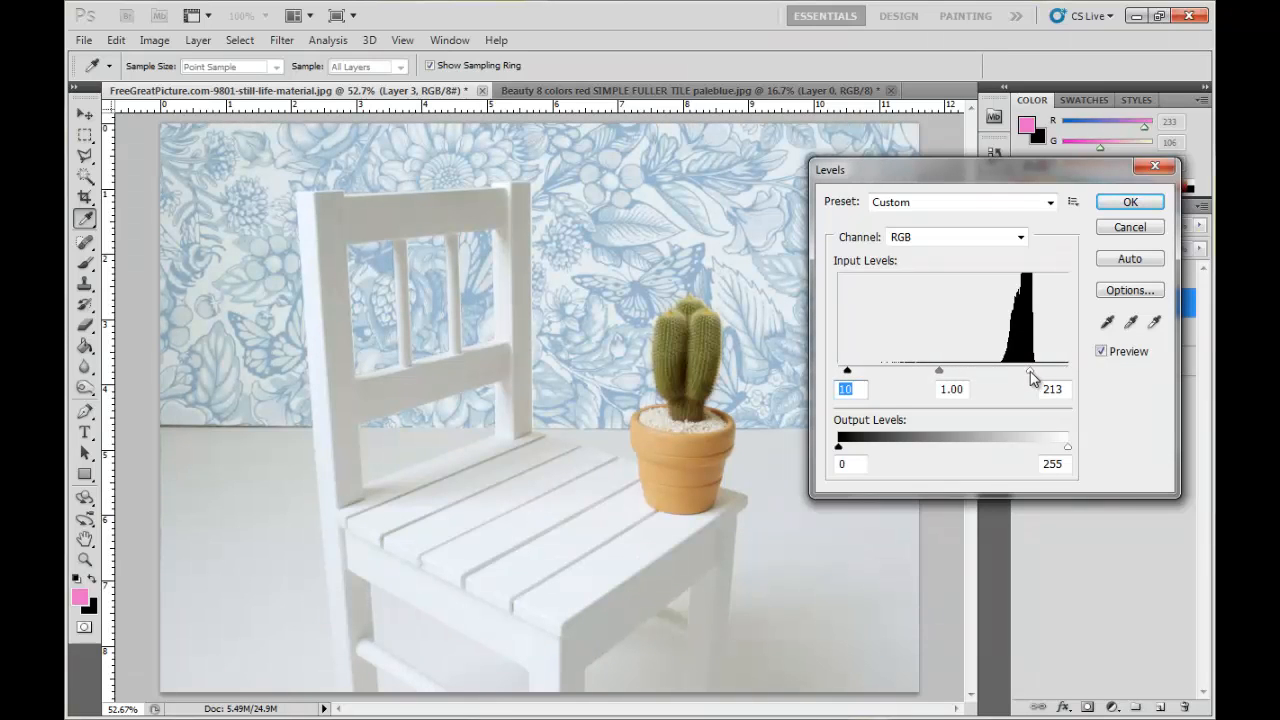
drag(849, 372, 894, 371)
mouse_move(1033, 378)
mouse_down()
mouse_move(1043, 374)
mouse_move(905, 380)
mouse_move(943, 374)
mouse_up()
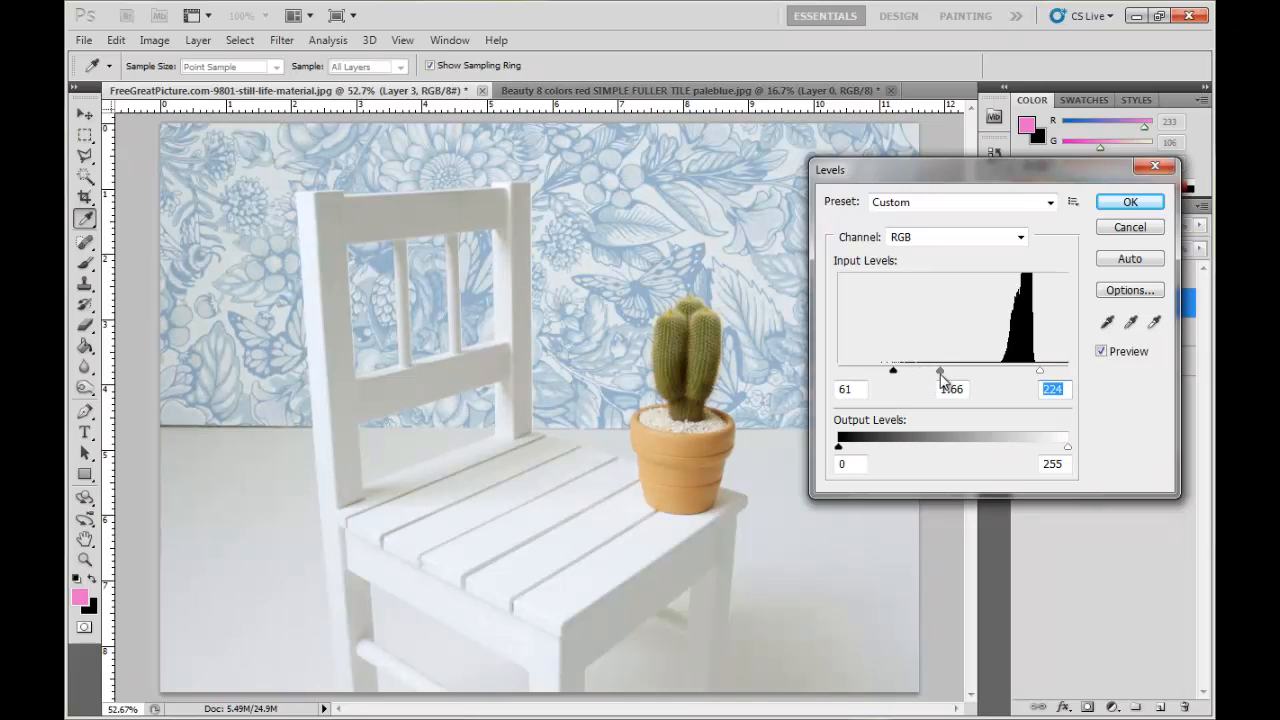
click(1131, 203)
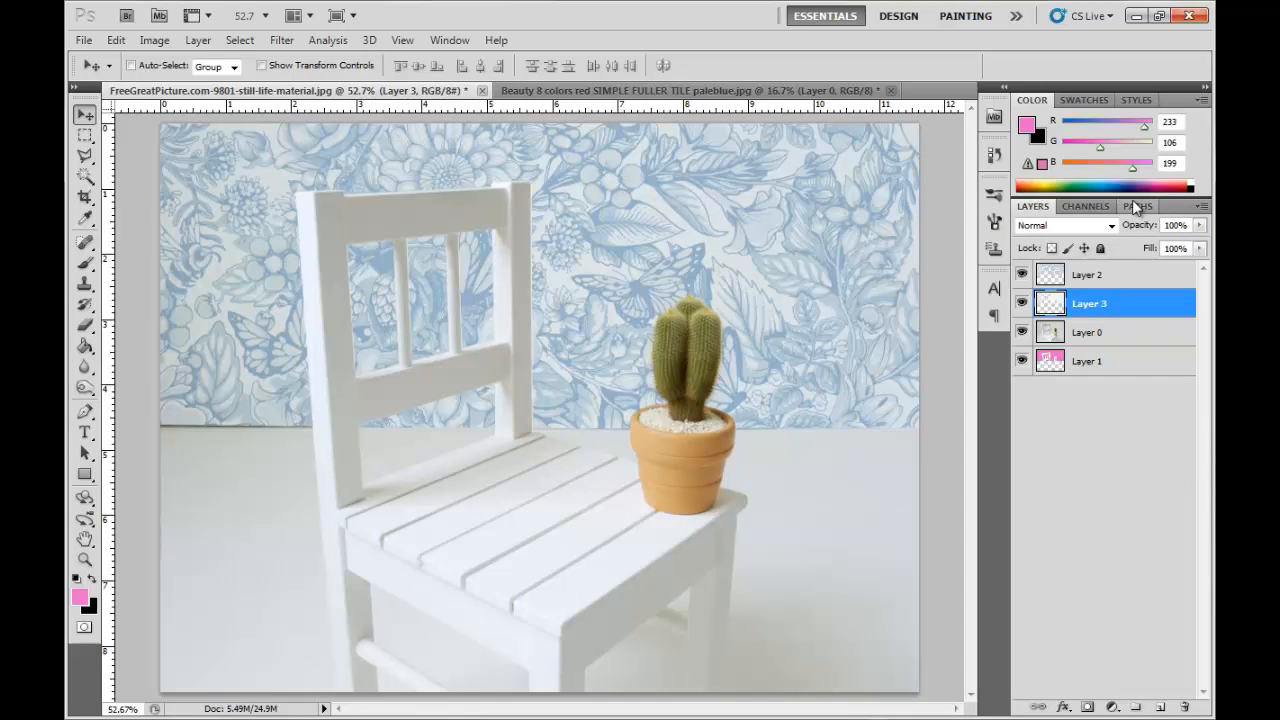
click(1021, 275)
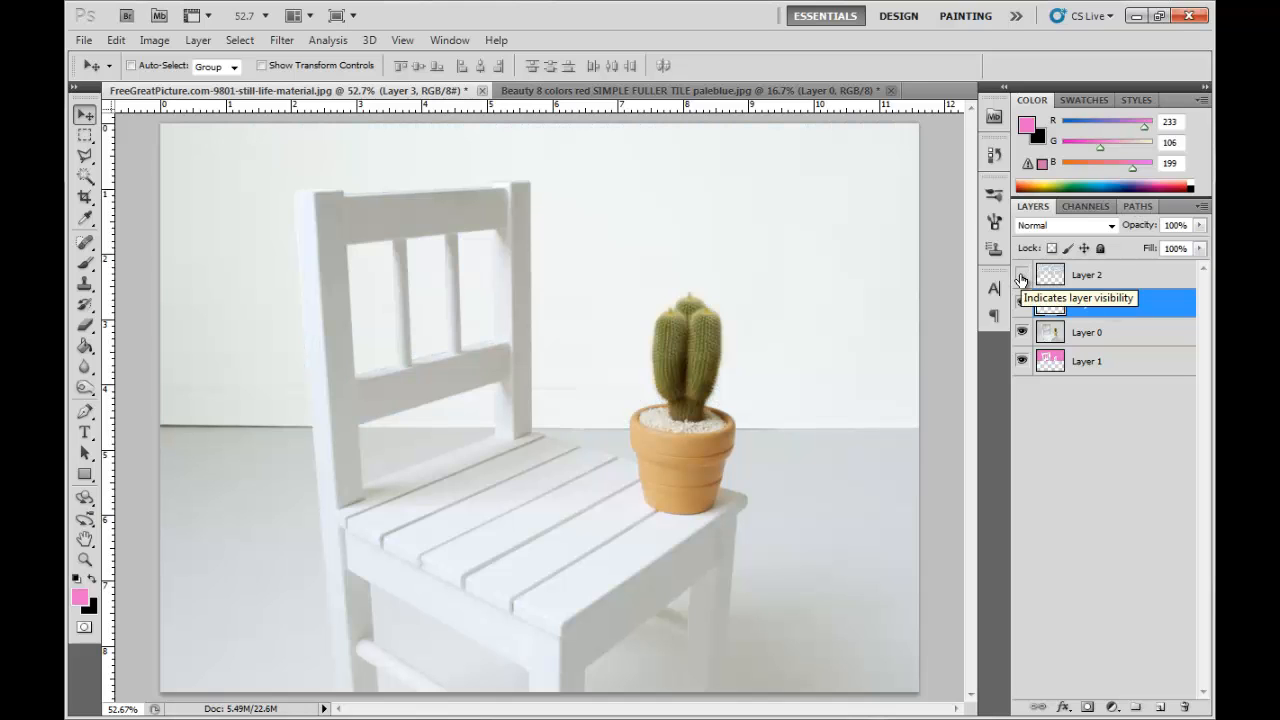
click(1021, 276)
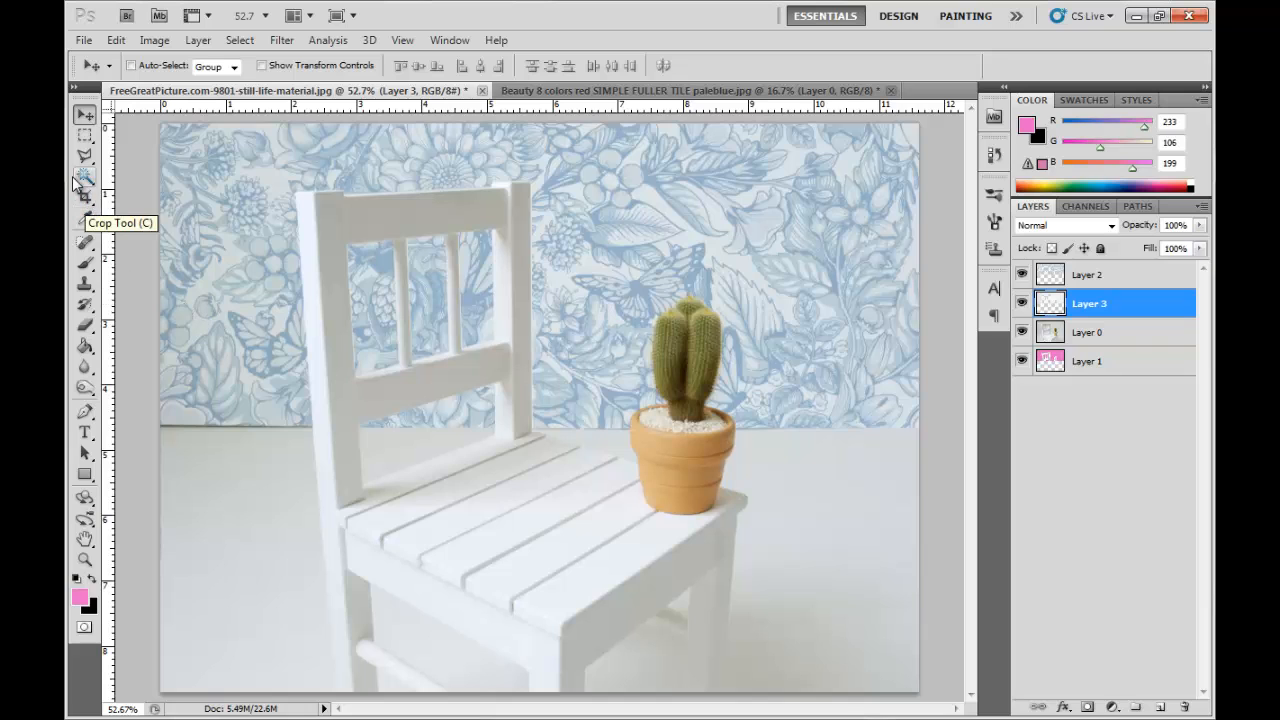
click(85, 388)
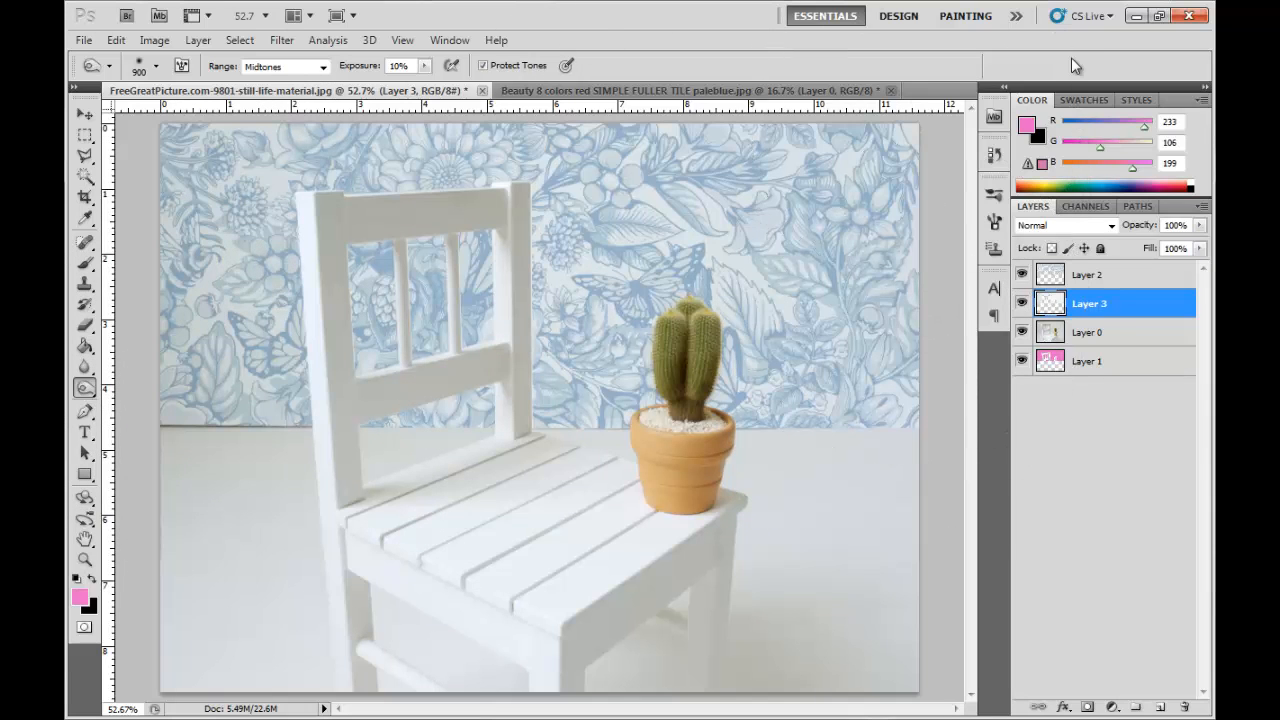
key(shift+o)
Step: Delete a horizontal strip of the Layer 2 pattern along the wall's base using a Polygonal Lasso selection, and deselect
click(1113, 283)
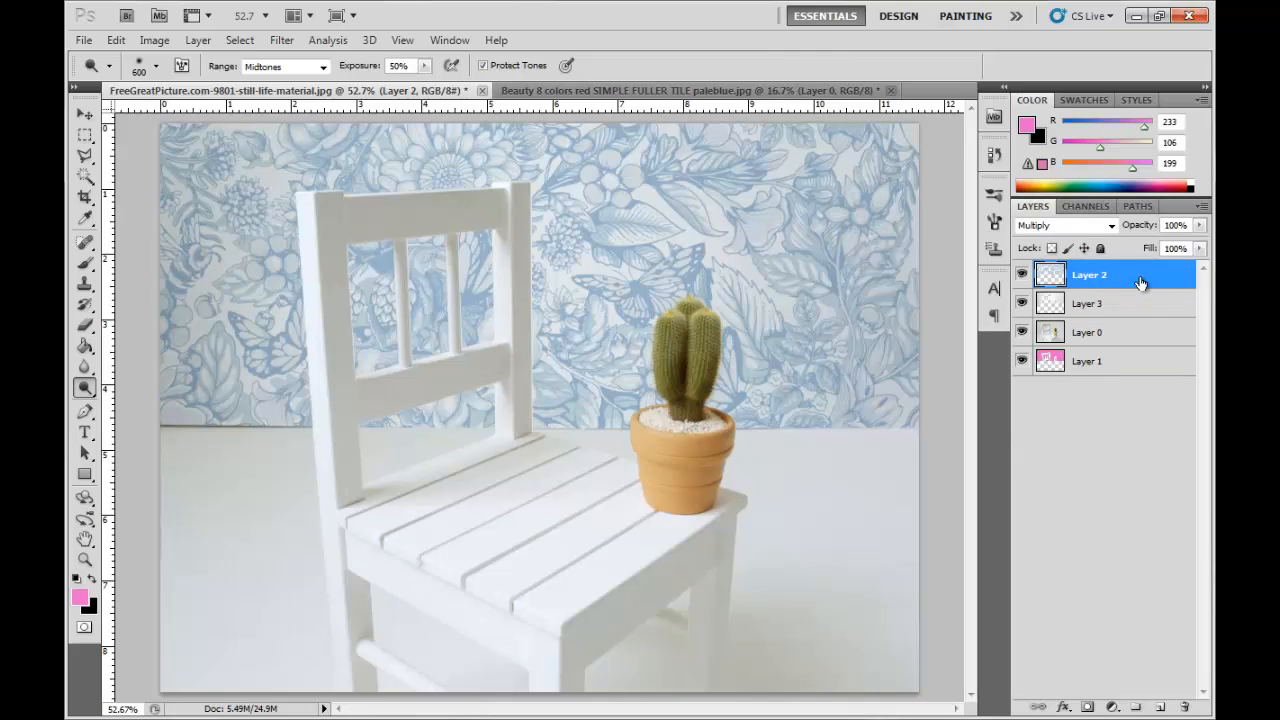
click(1023, 275)
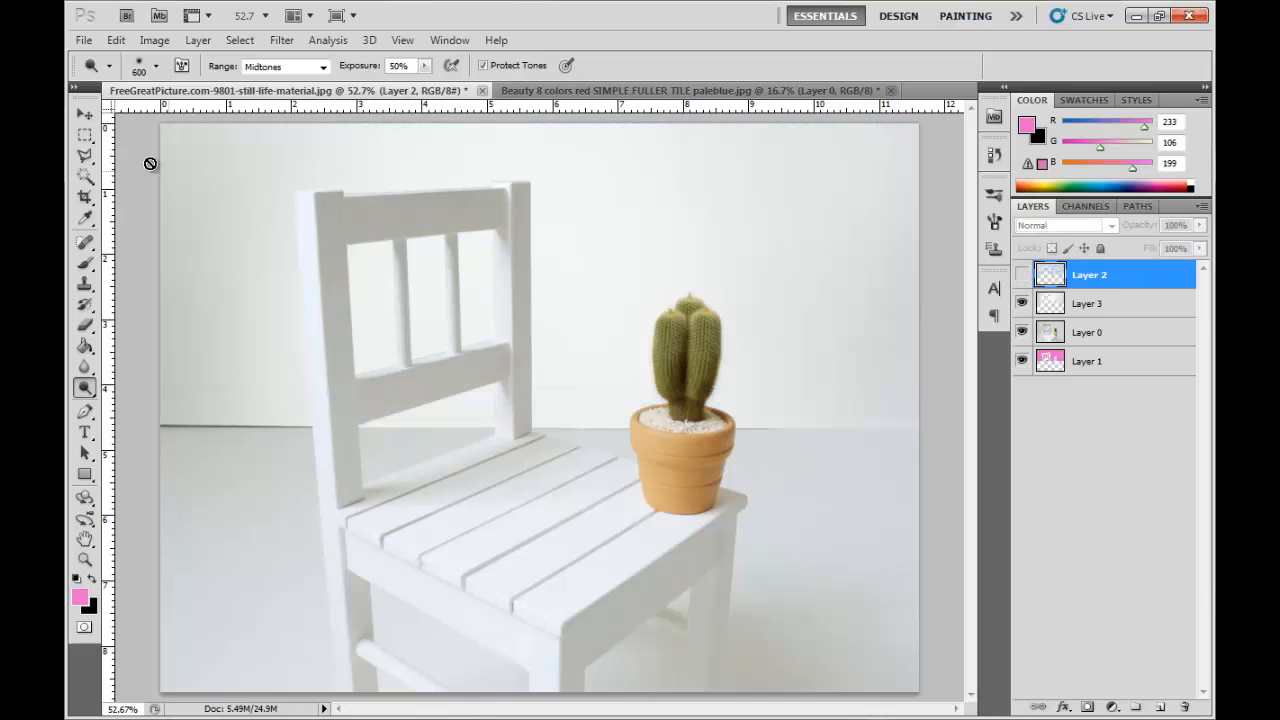
click(85, 156)
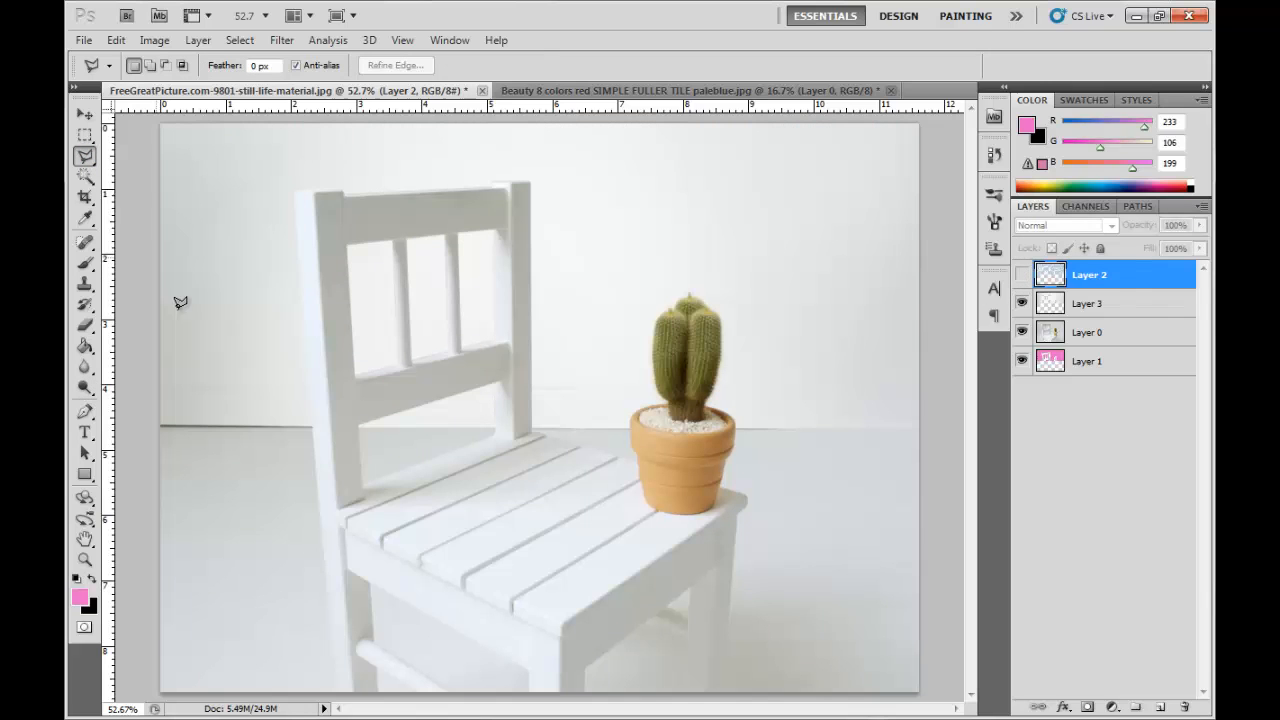
click(160, 385)
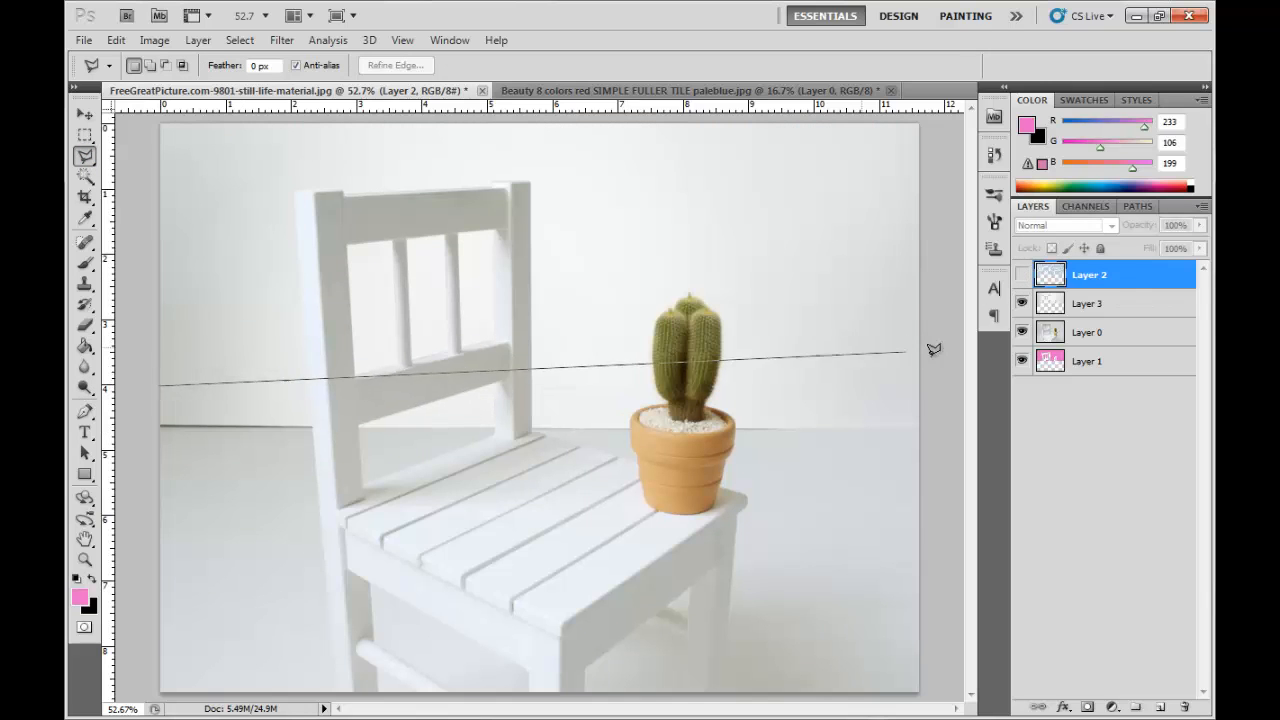
click(936, 391)
click(937, 444)
click(143, 453)
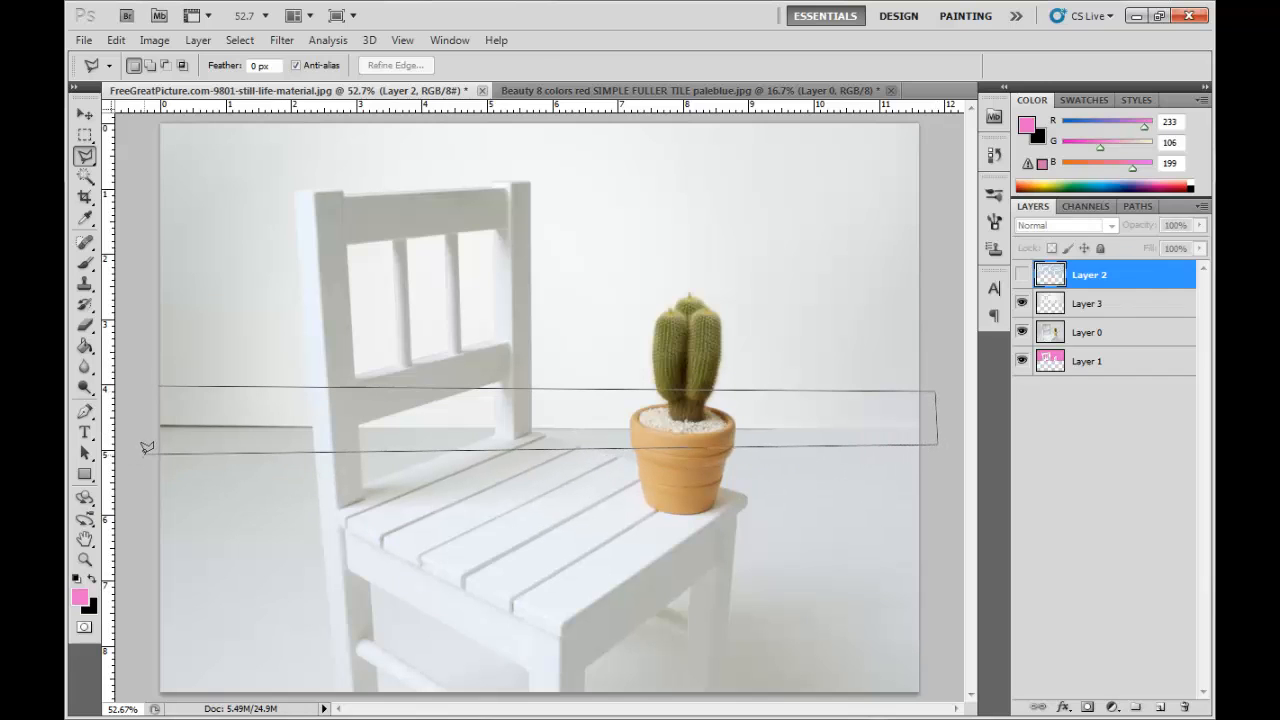
click(144, 383)
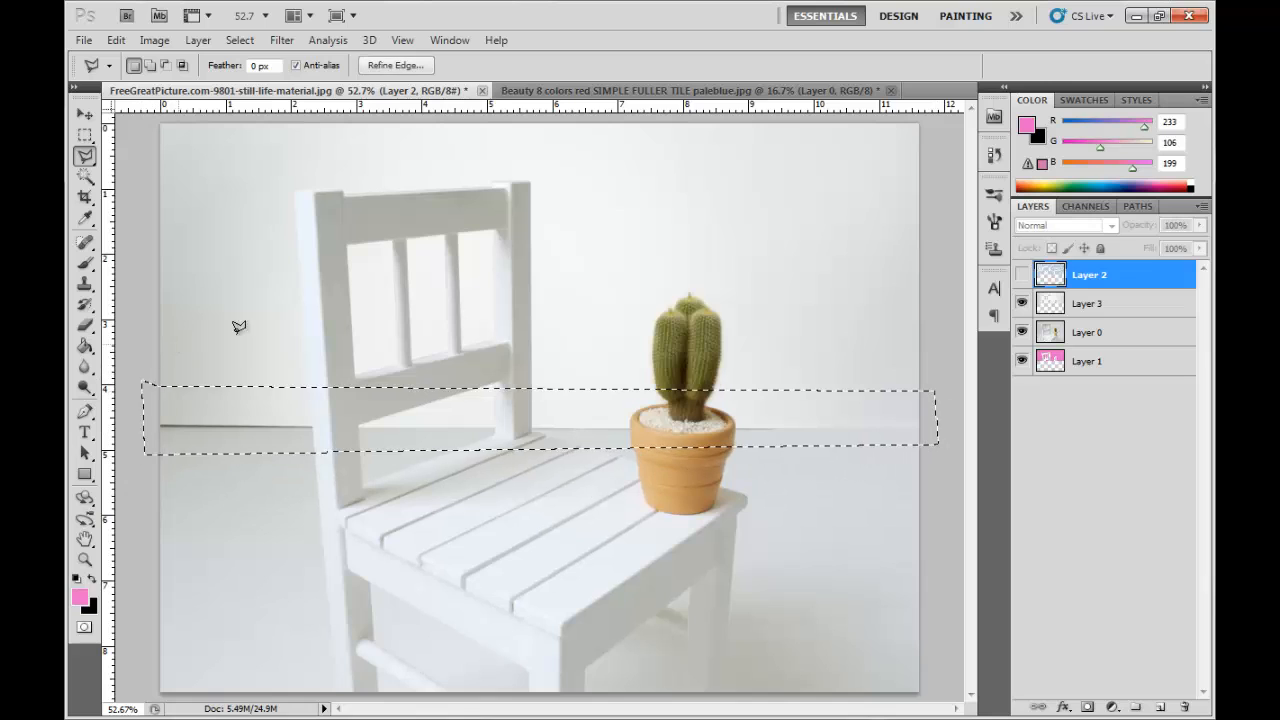
click(1021, 274)
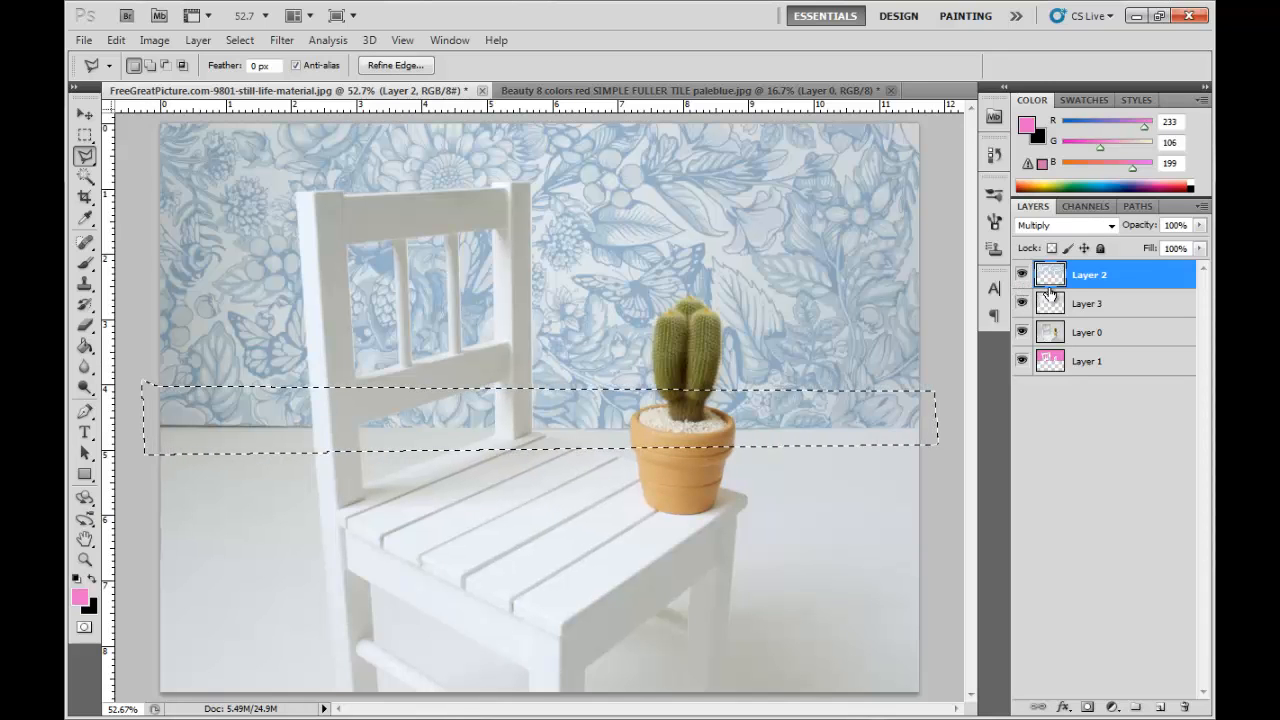
key(Delete)
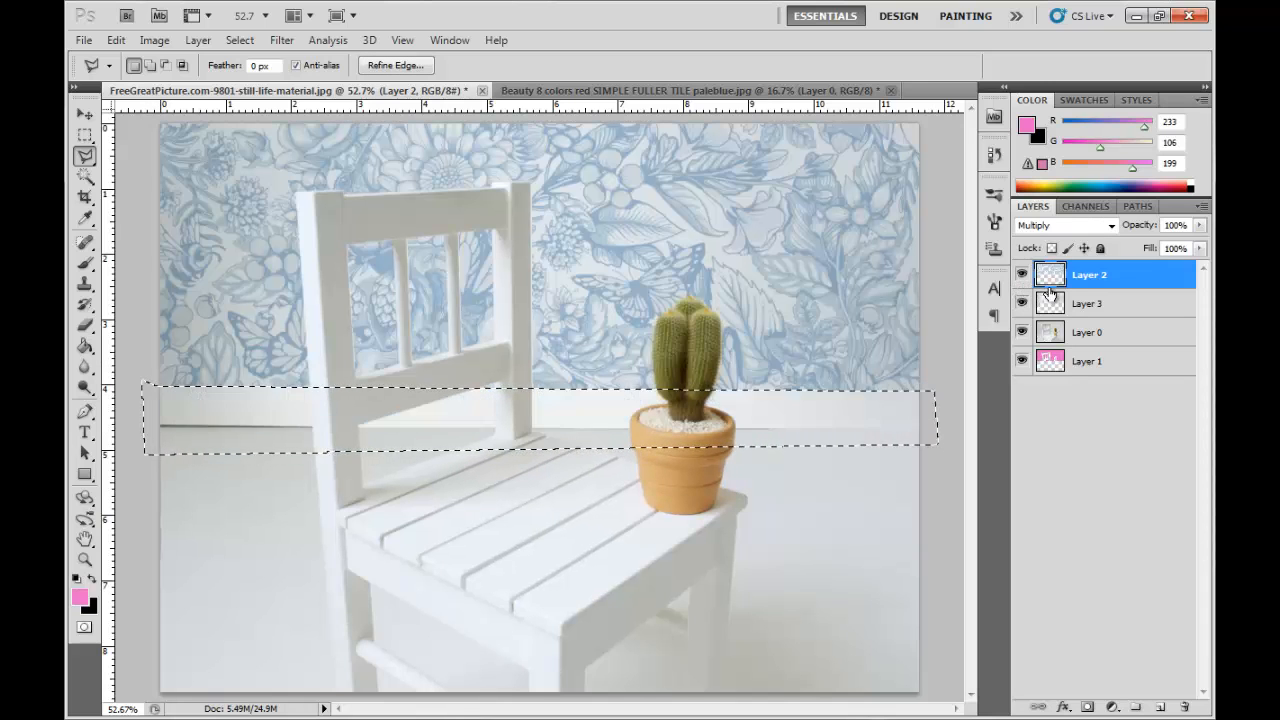
key(ctrl+d)
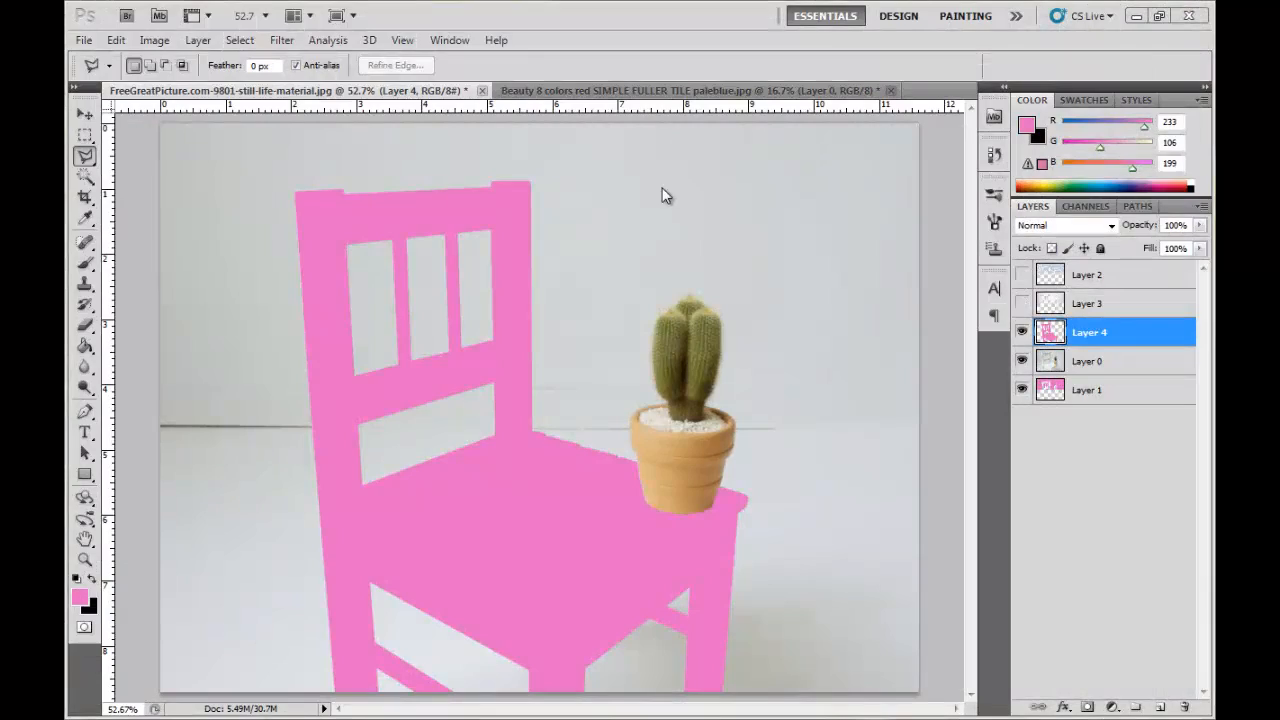
Step: Set the pink chair layer's blend mode to Multiply, and store it hidden at the bottom of the layer stack
click(1021, 334)
click(1021, 335)
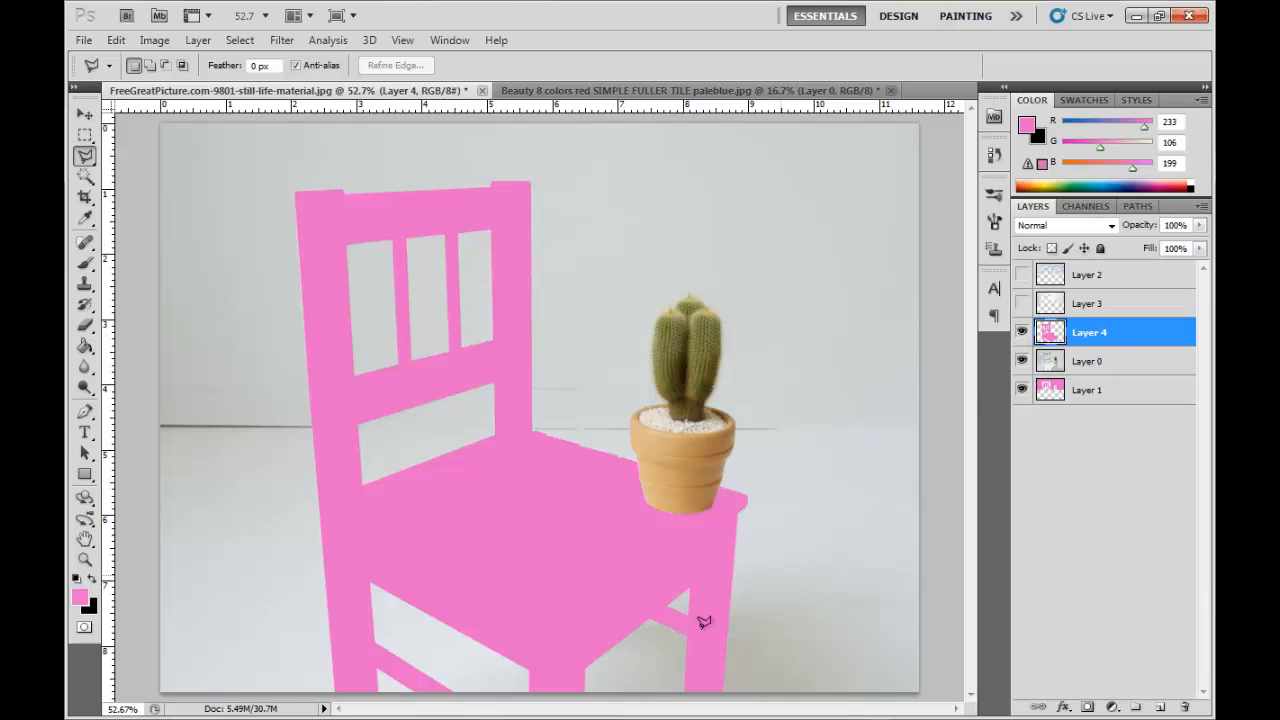
click(1109, 225)
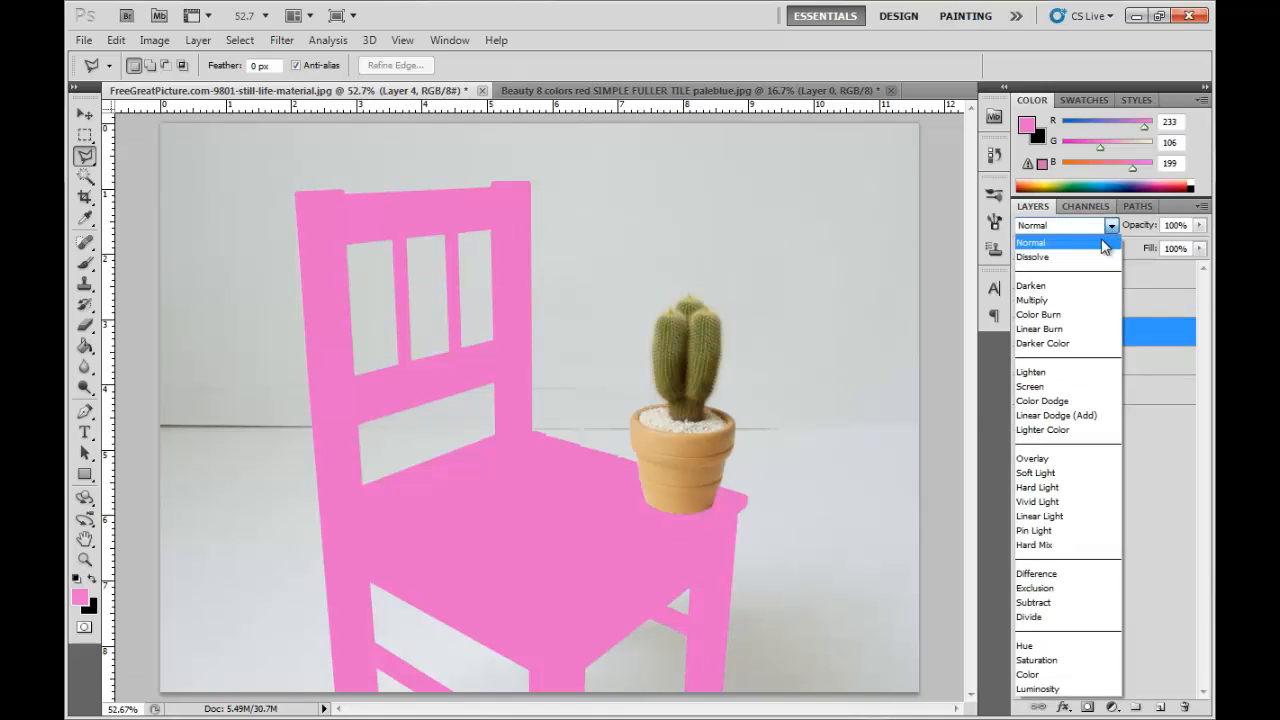
click(1050, 298)
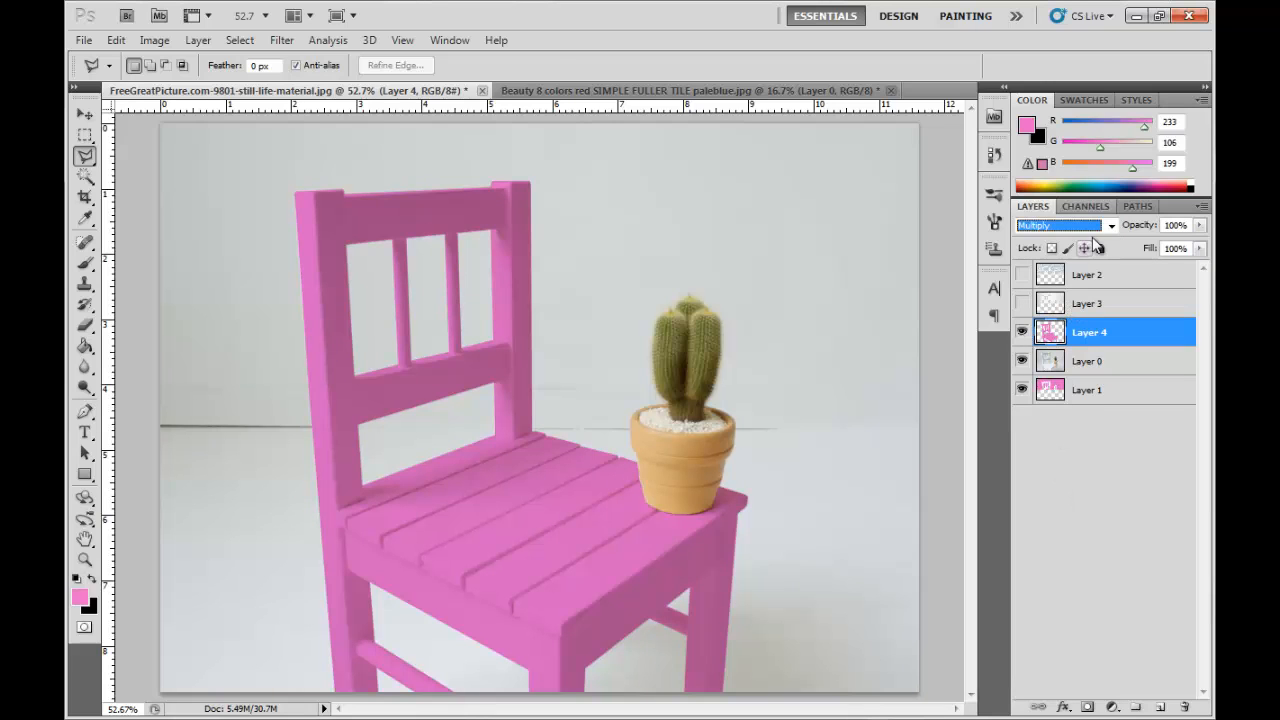
click(1021, 332)
drag(1086, 337, 1086, 435)
Step: Open the pattern file Beauty 8 colors red SIMPLE FULLER TILEb.jpg from the beauty folder
click(83, 42)
click(143, 78)
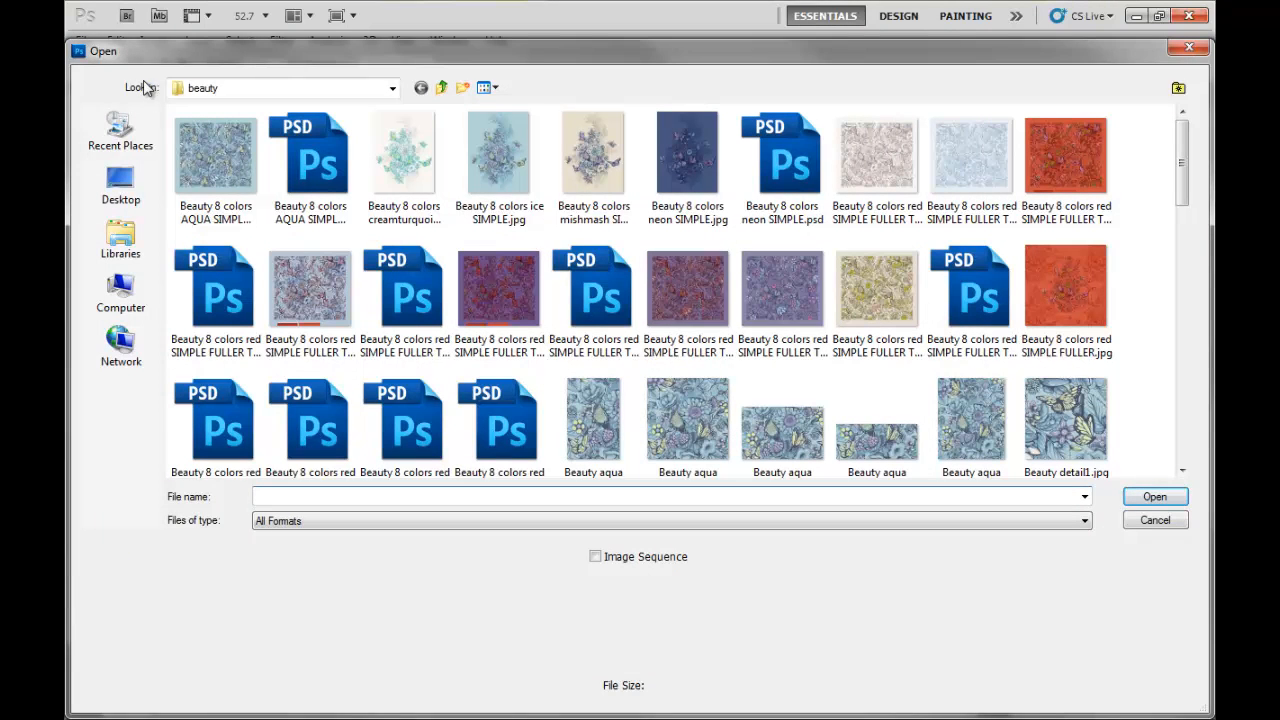
click(703, 294)
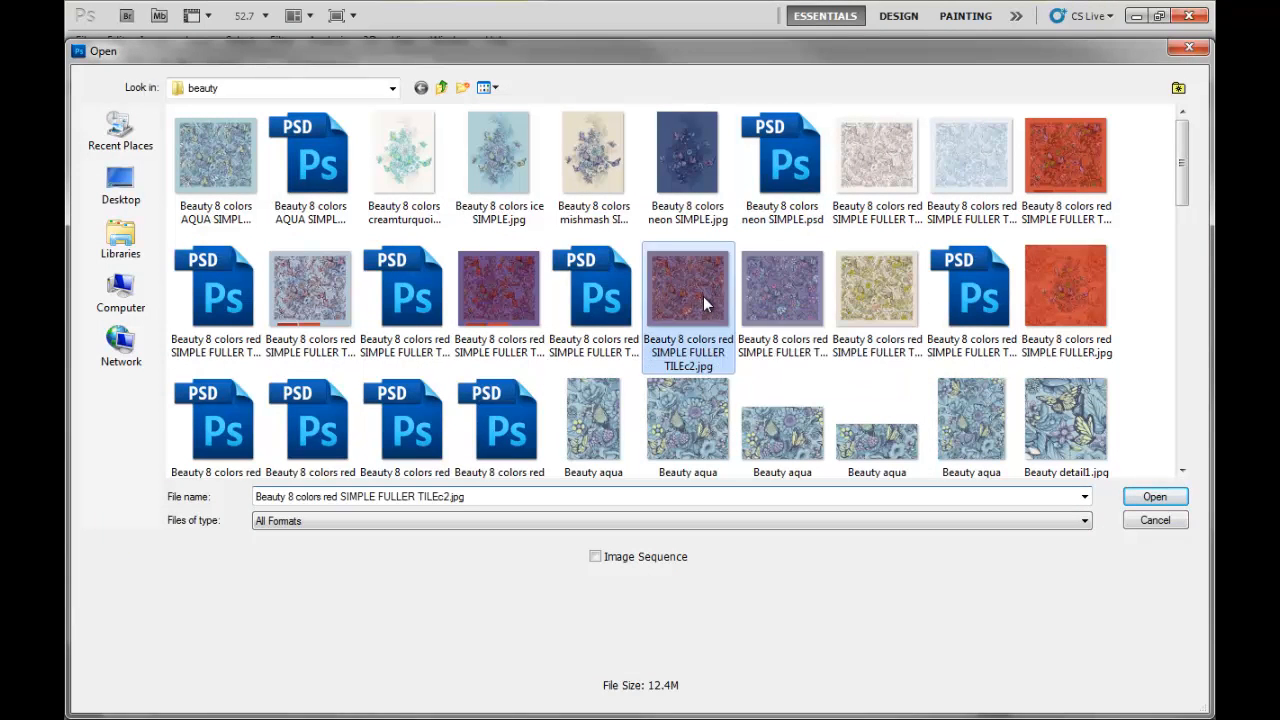
click(345, 305)
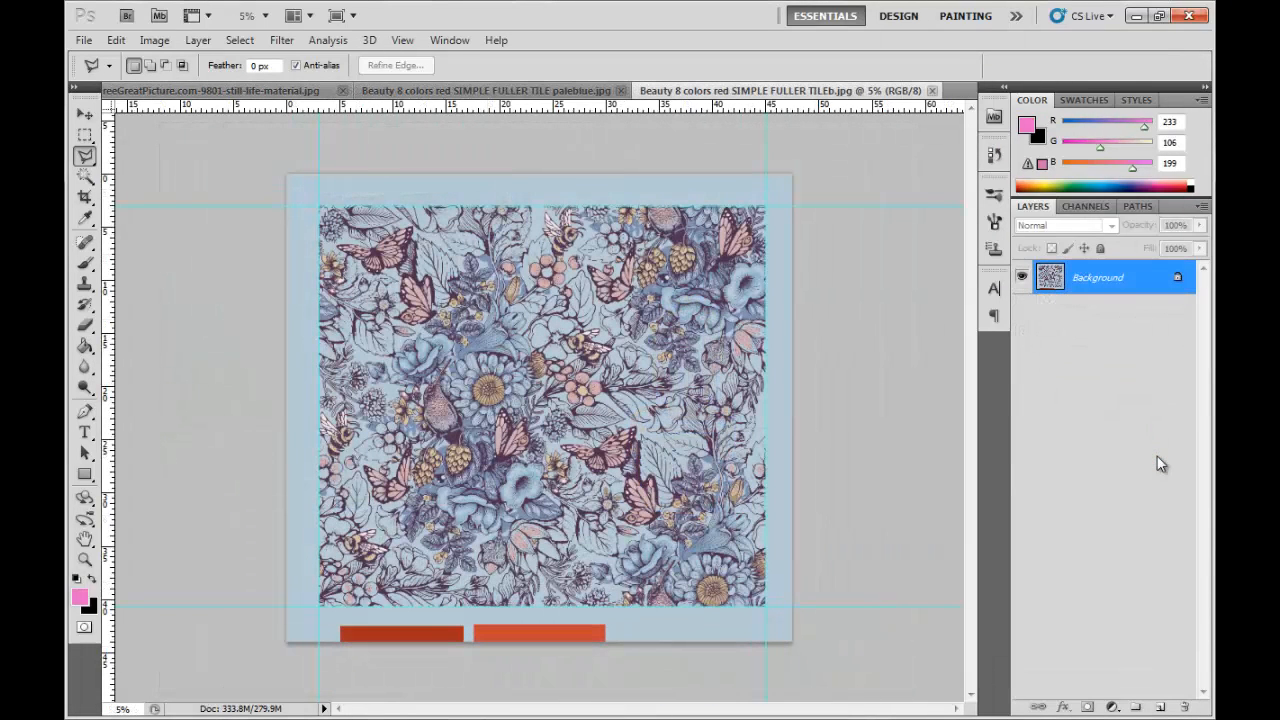
Step: Resize the opened pattern image to a width of 2000 pixels with proportions constrained
click(154, 40)
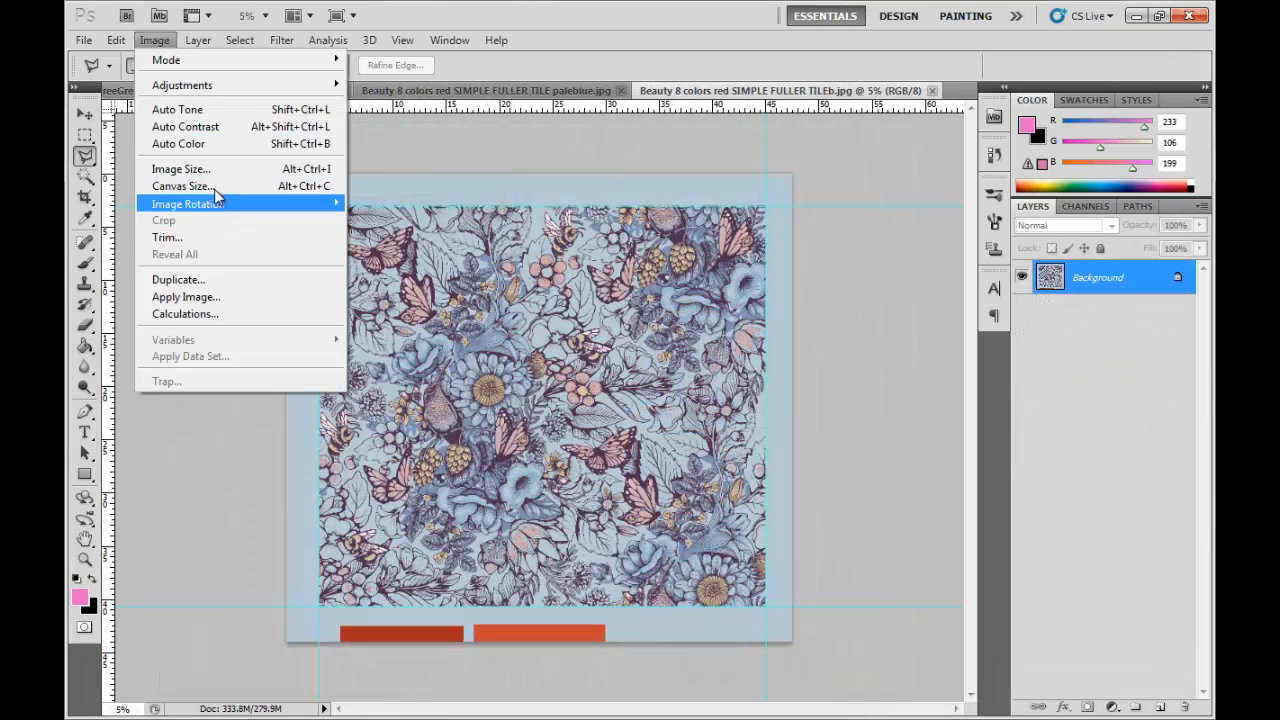
click(220, 170)
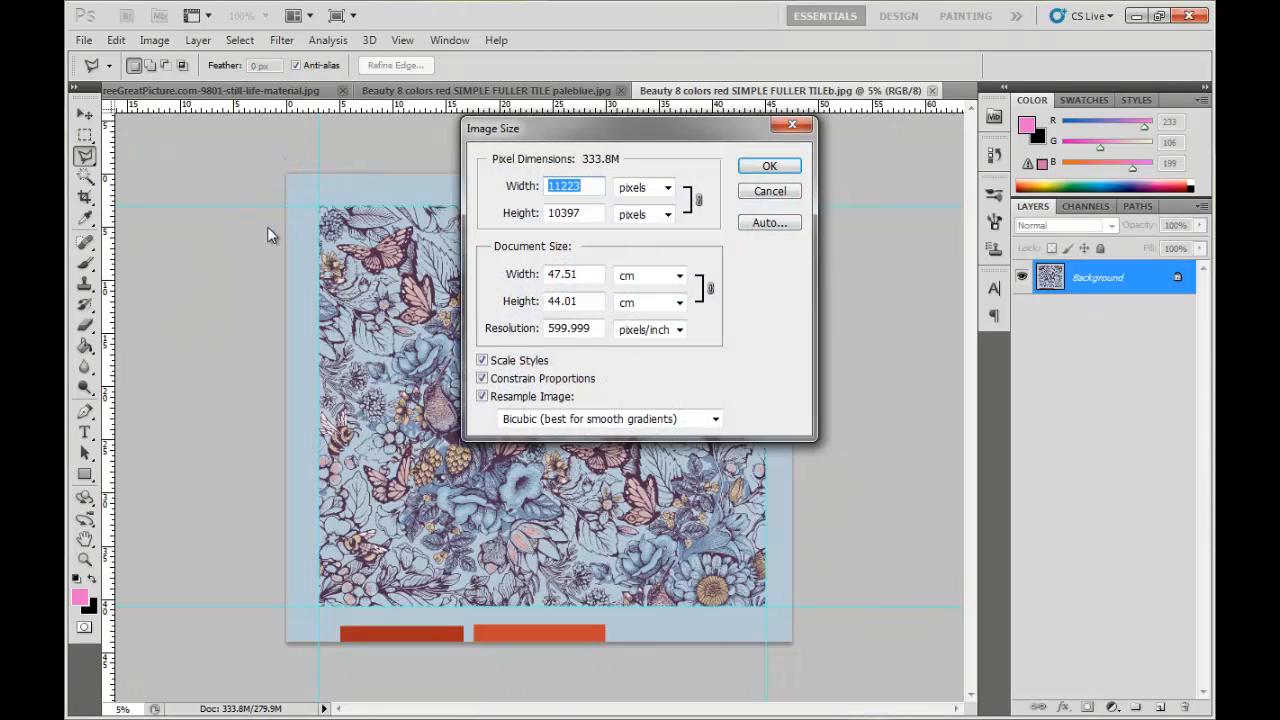
text(2000)
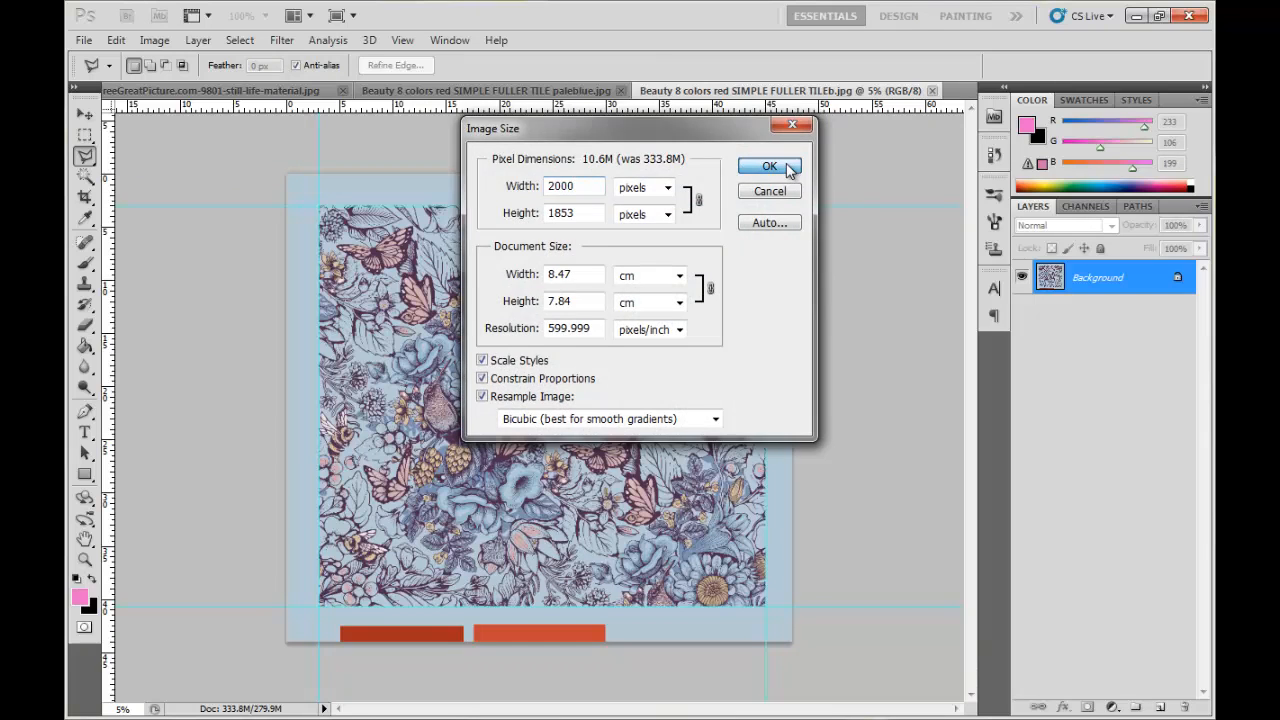
click(788, 167)
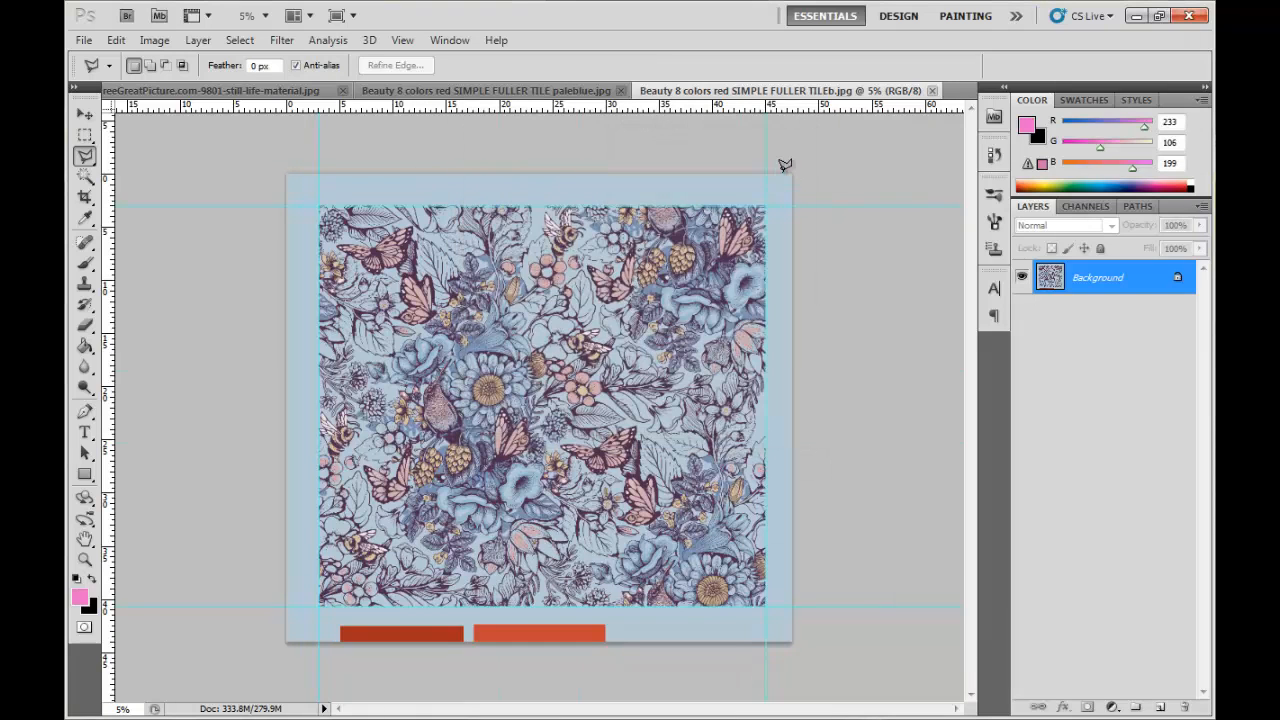
Step: Select the floral pattern area enclosed by the guides with a rectangular marquee and copy it
click(84, 560)
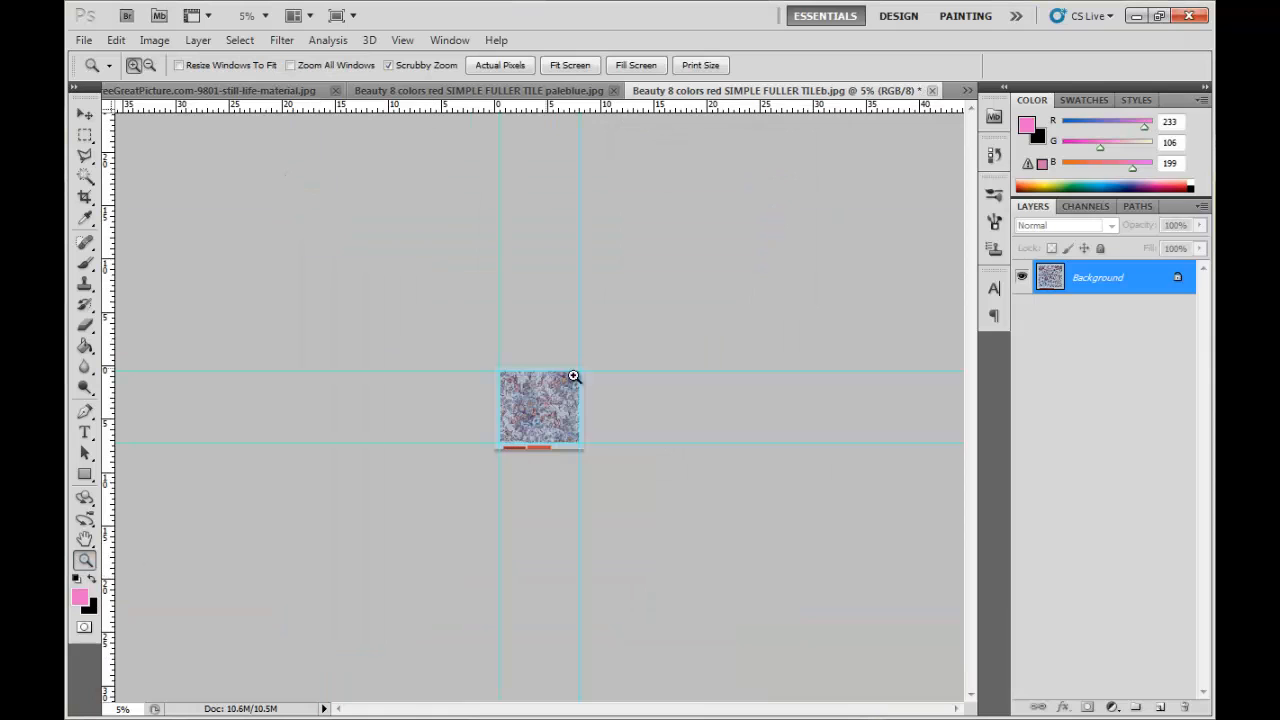
click(585, 409)
click(587, 409)
click(587, 409)
click(587, 409)
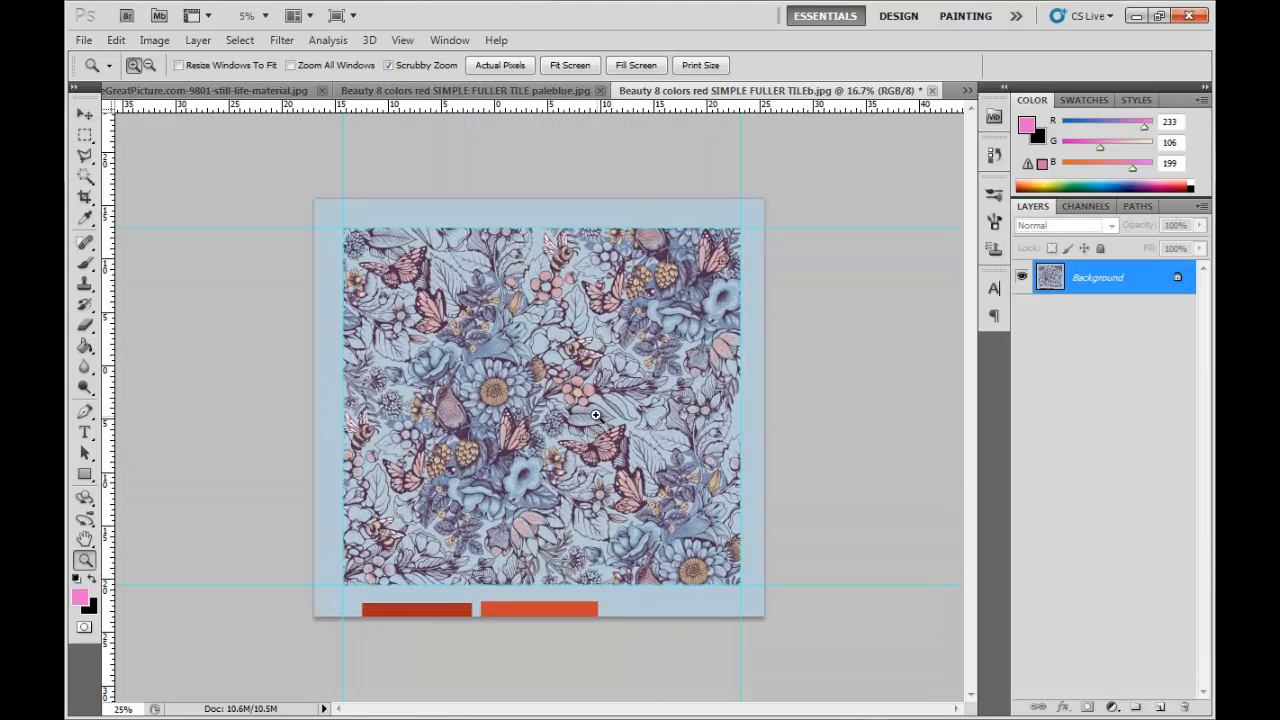
click(86, 136)
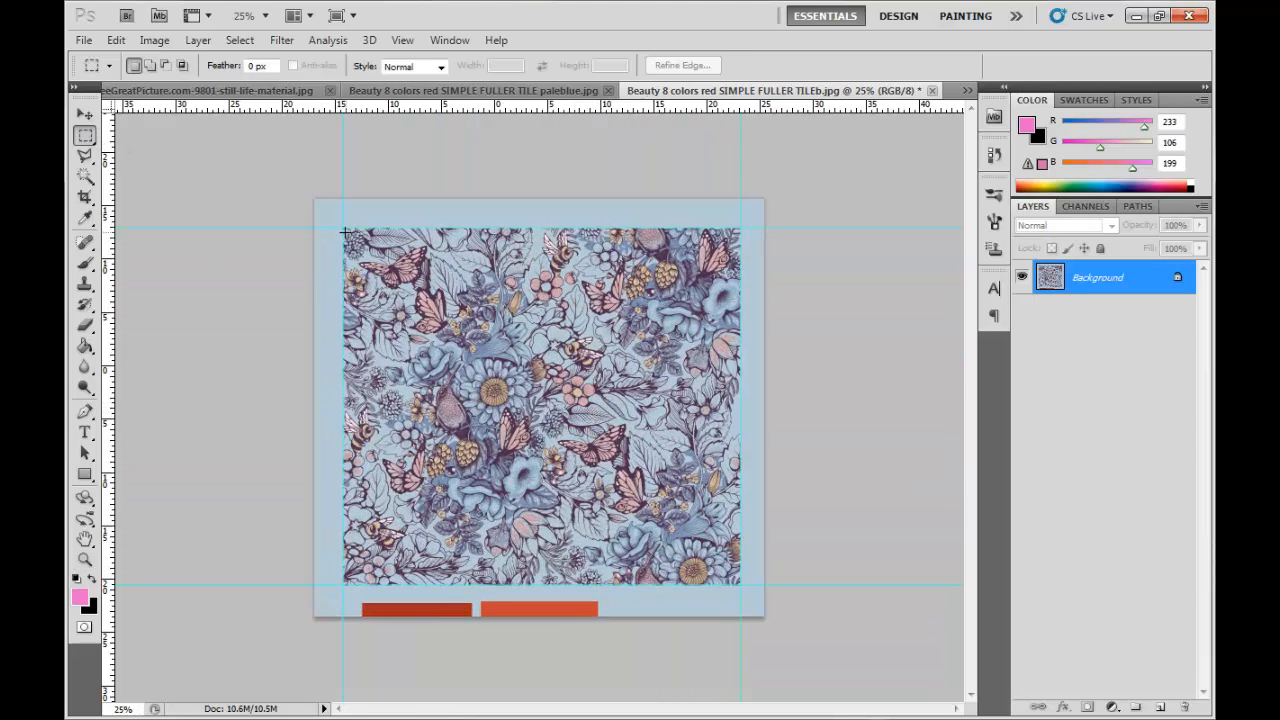
drag(342, 227, 740, 586)
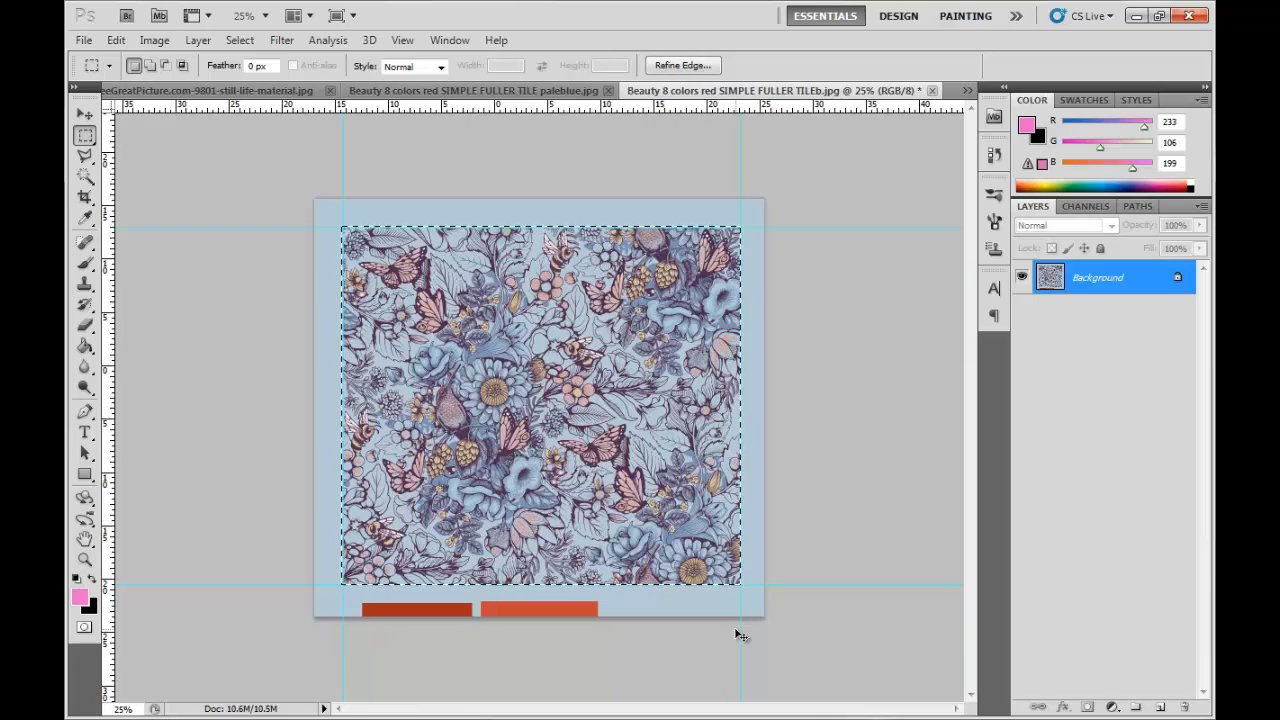
Step: Paste the copied pattern into the still-life chair photo as a new layer above Layer 2
click(268, 92)
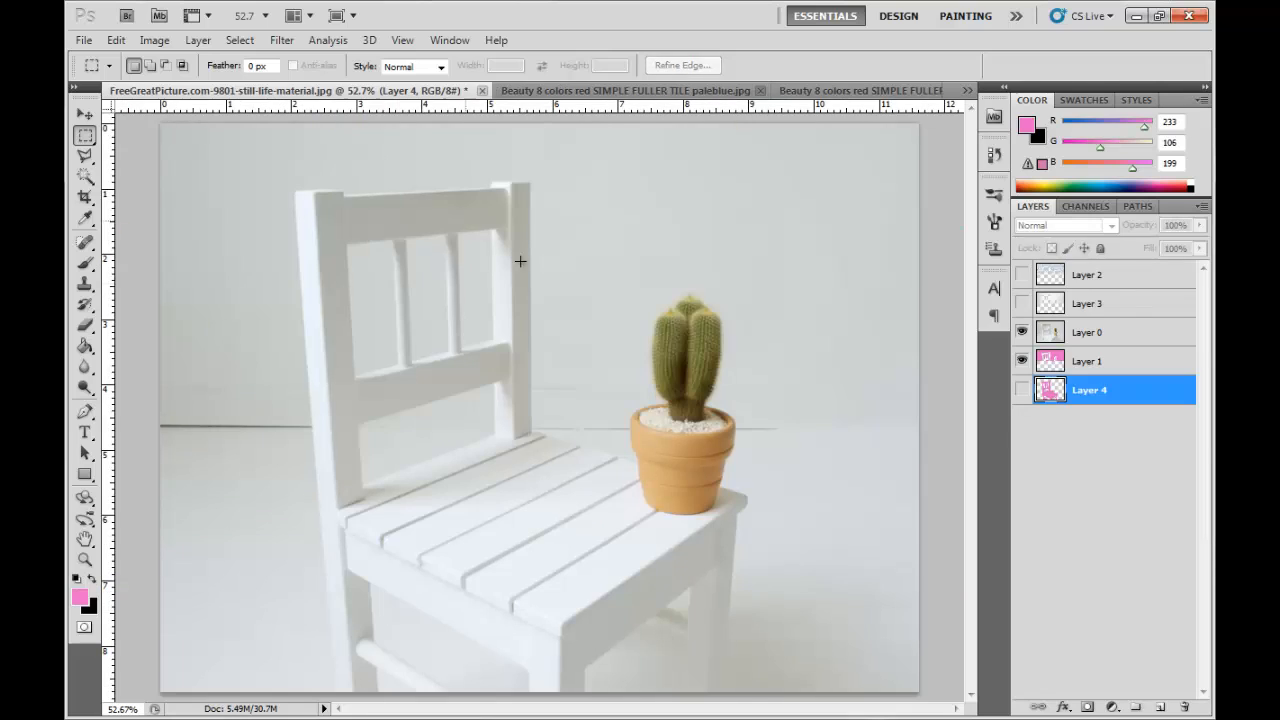
click(1131, 288)
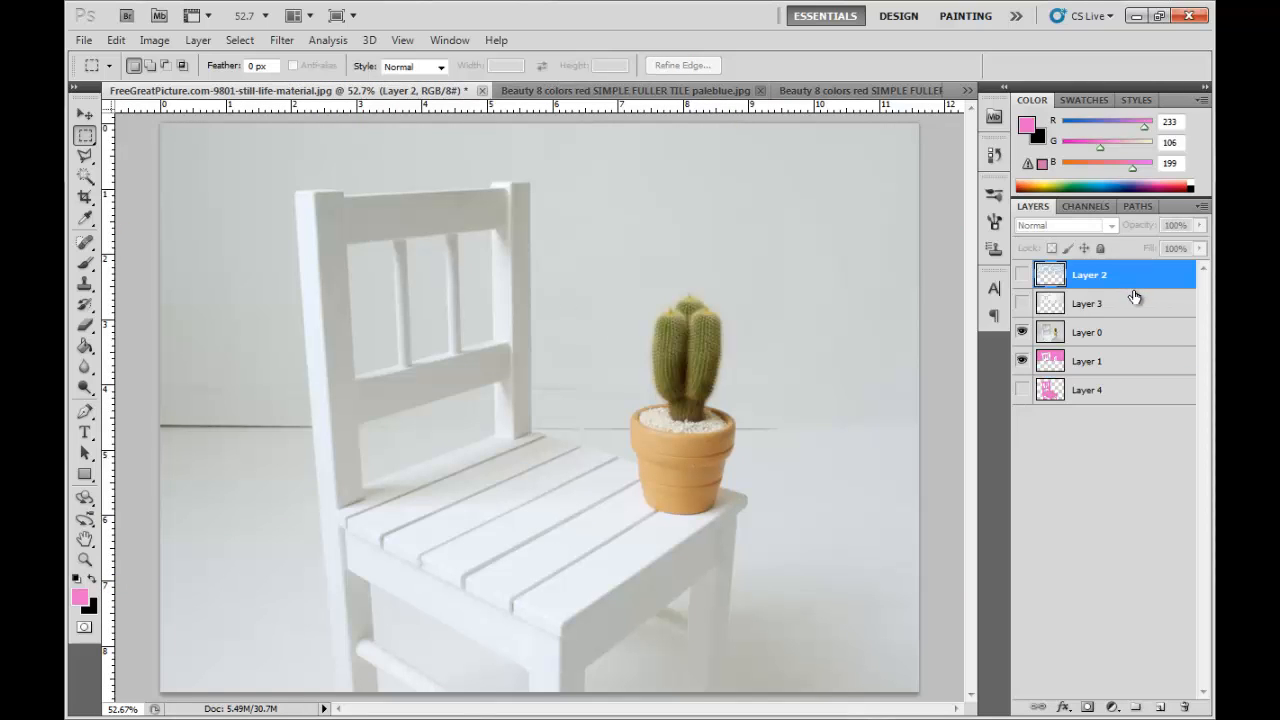
key(ctrl+v)
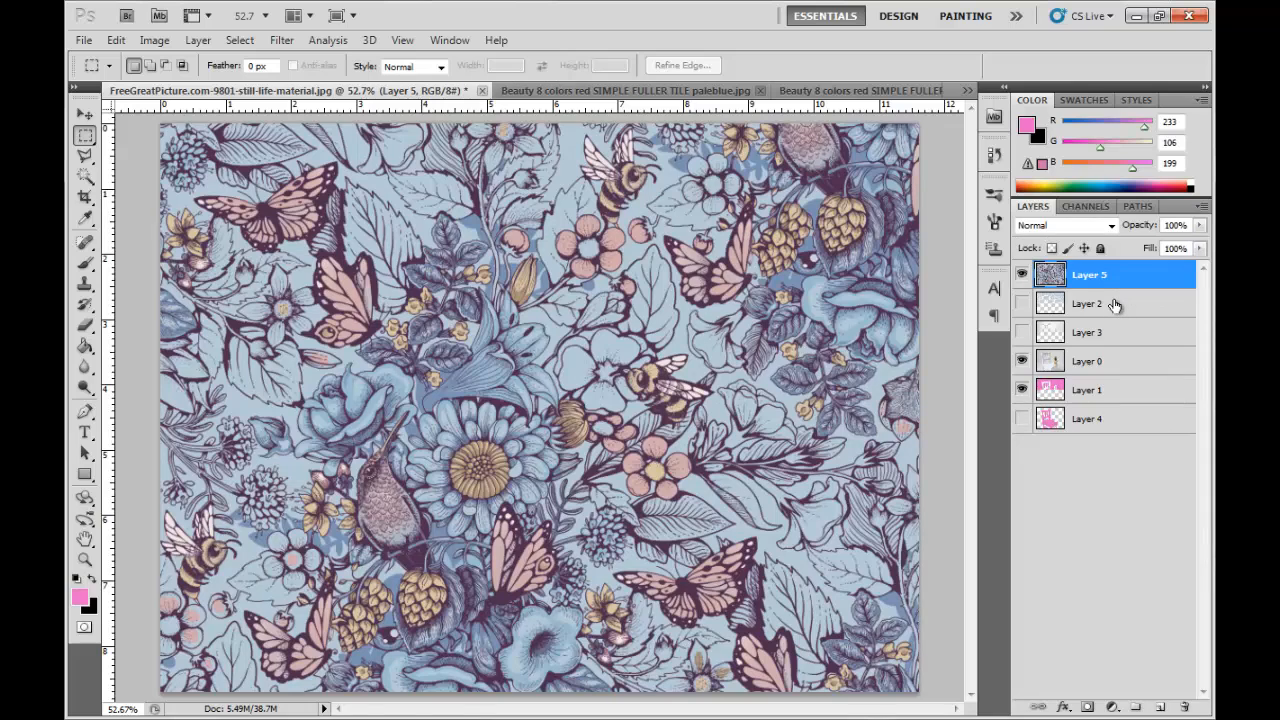
Step: Set the pasted pattern on Layer 5 to Multiply and fit it over the chair, scaled to 71.02%
click(1108, 226)
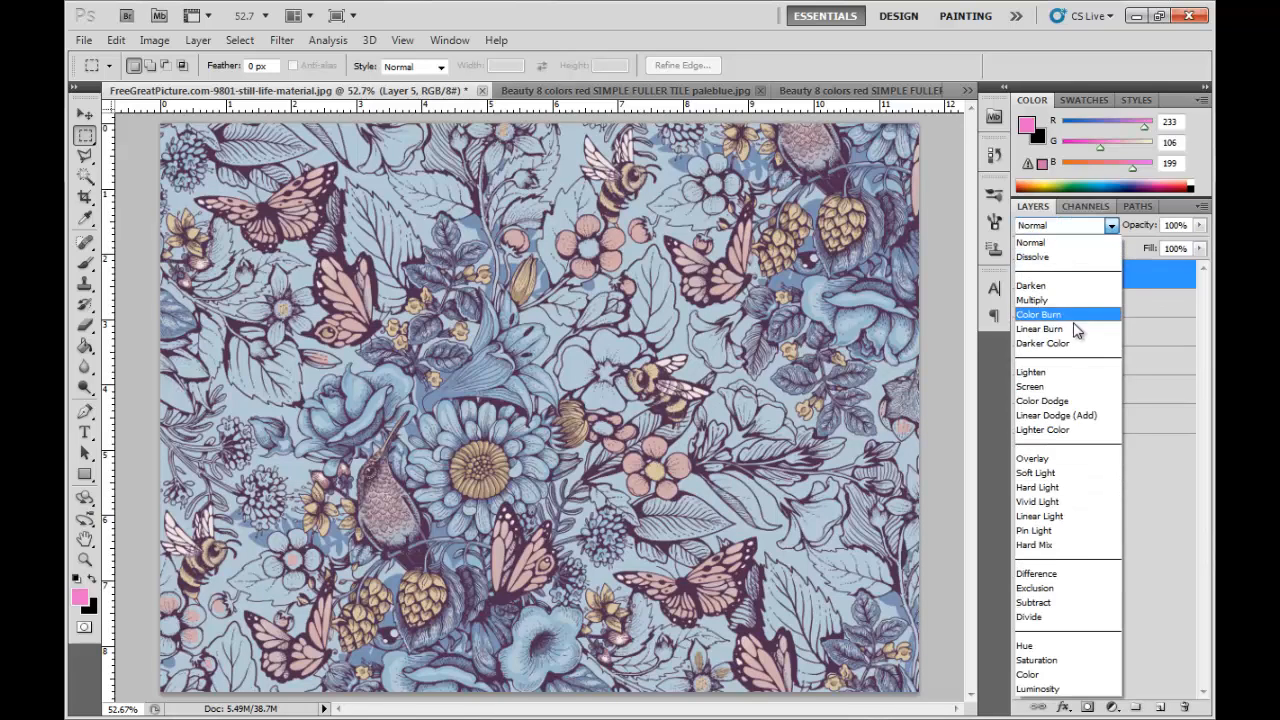
click(1075, 305)
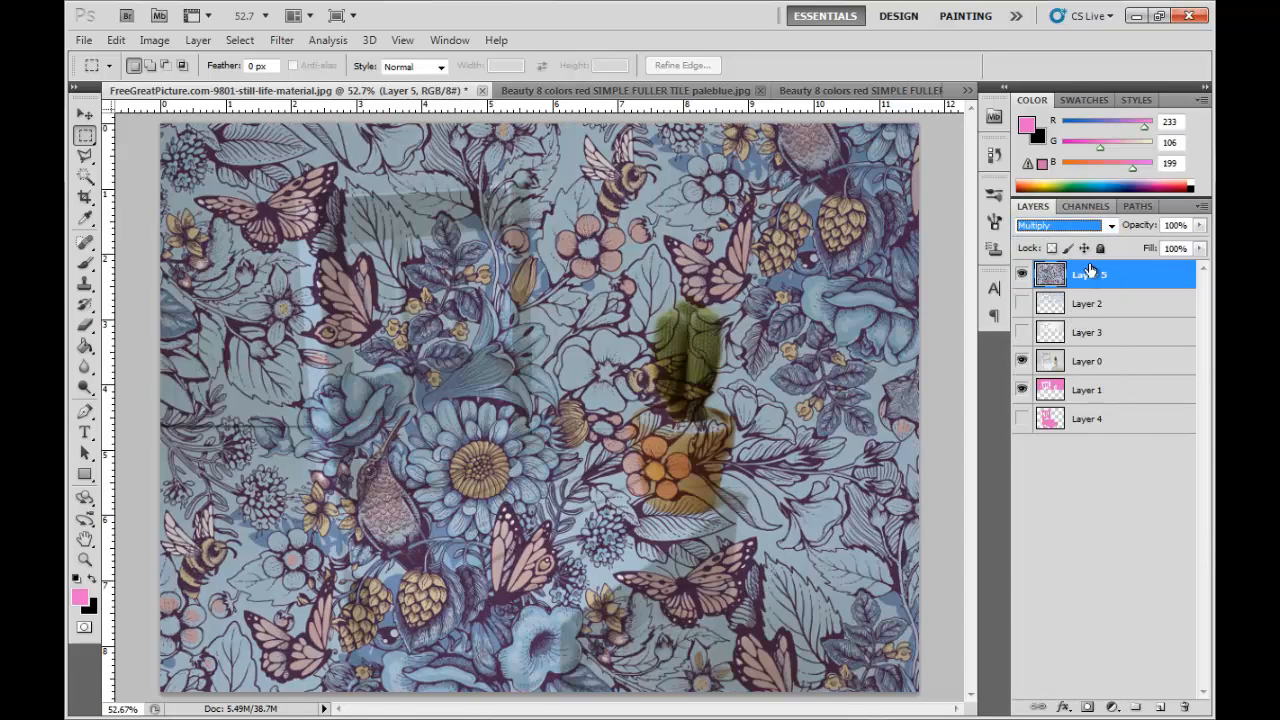
key(ctrl+t)
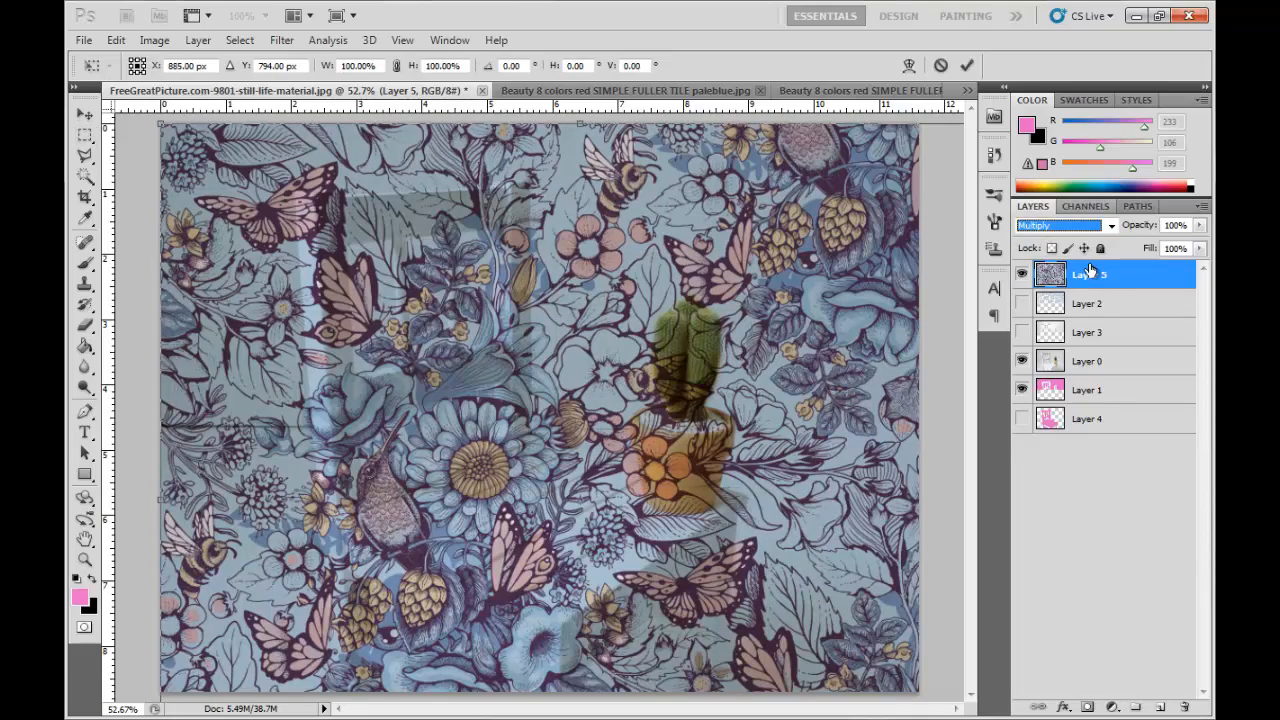
drag(160, 120, 656, 584)
drag(828, 621, 427, 189)
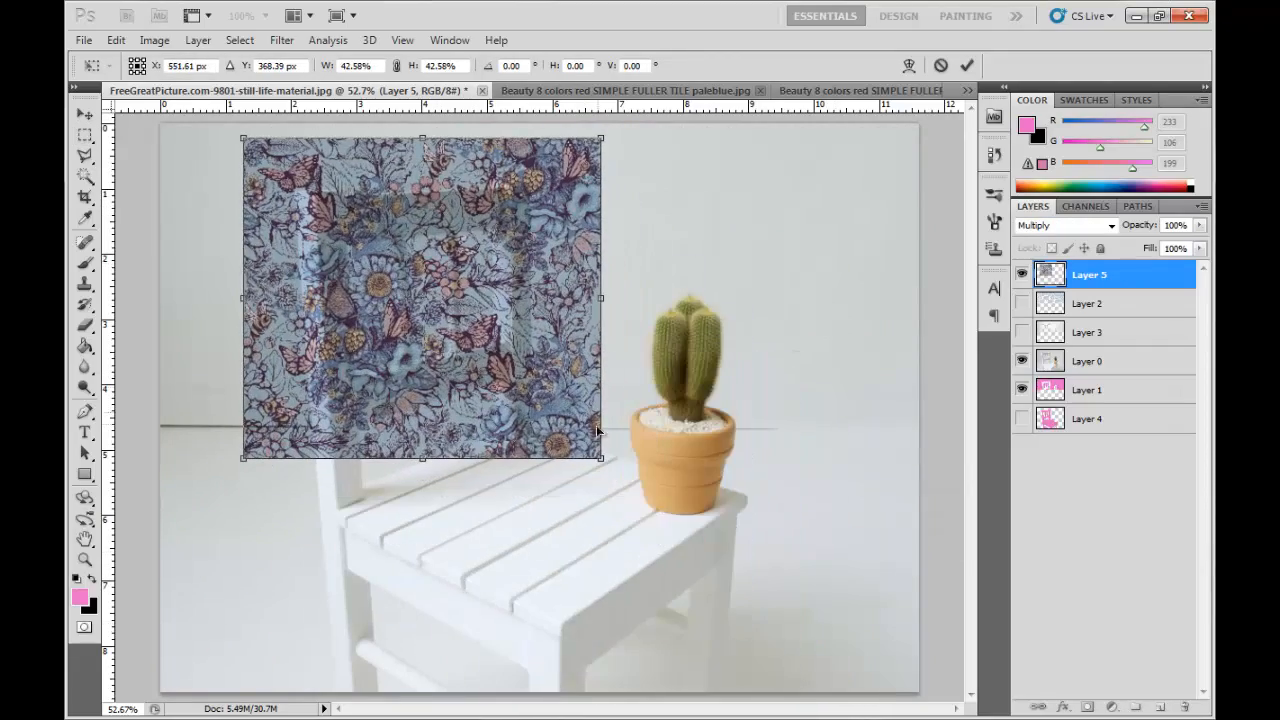
drag(600, 458, 822, 690)
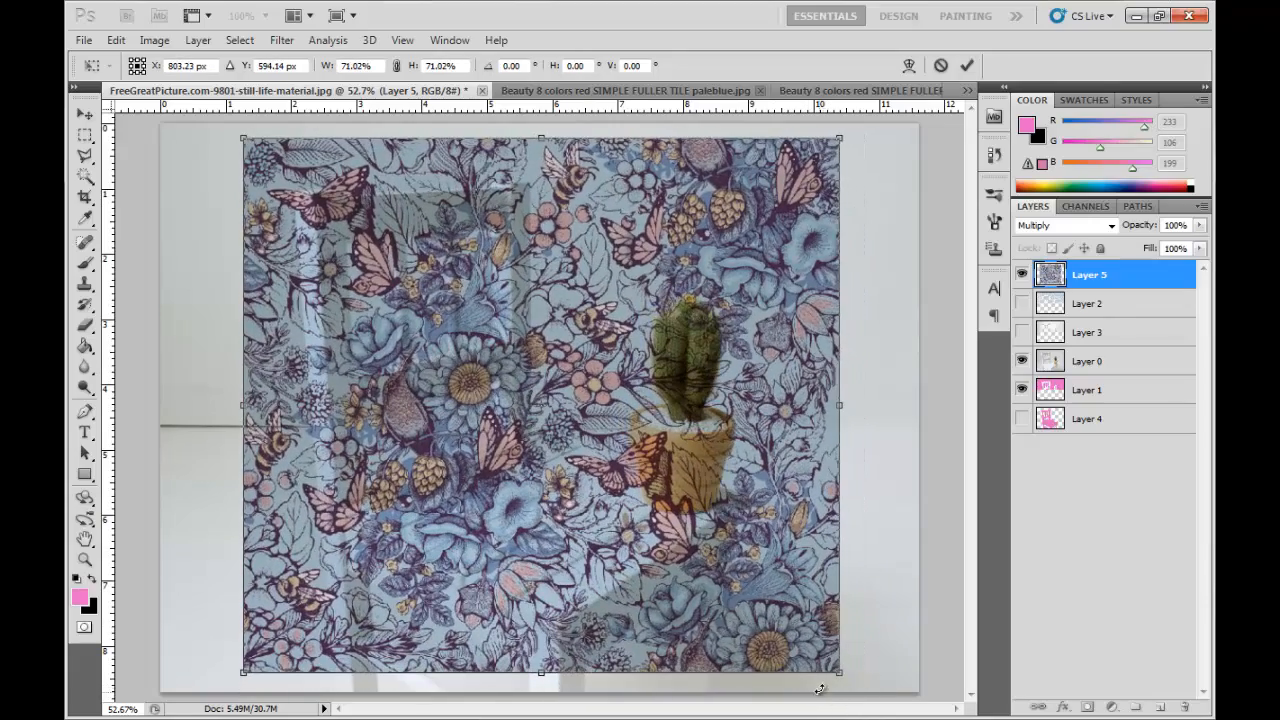
key(Return)
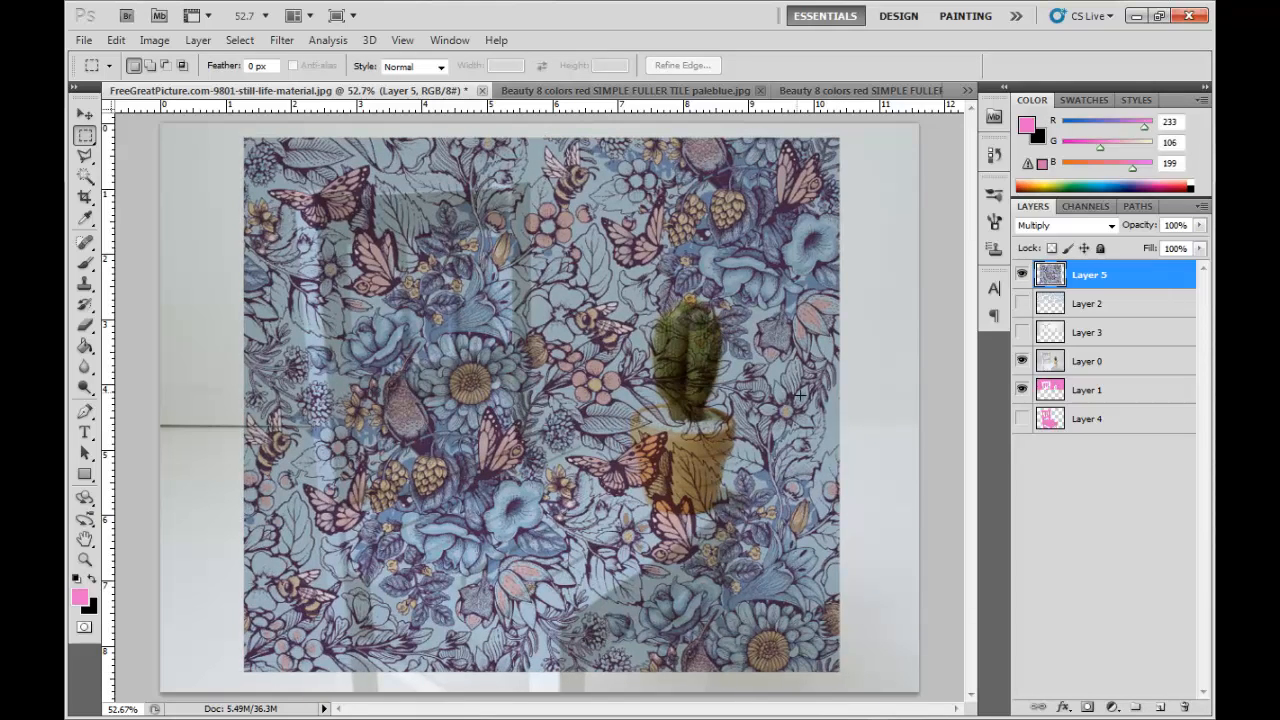
click(85, 115)
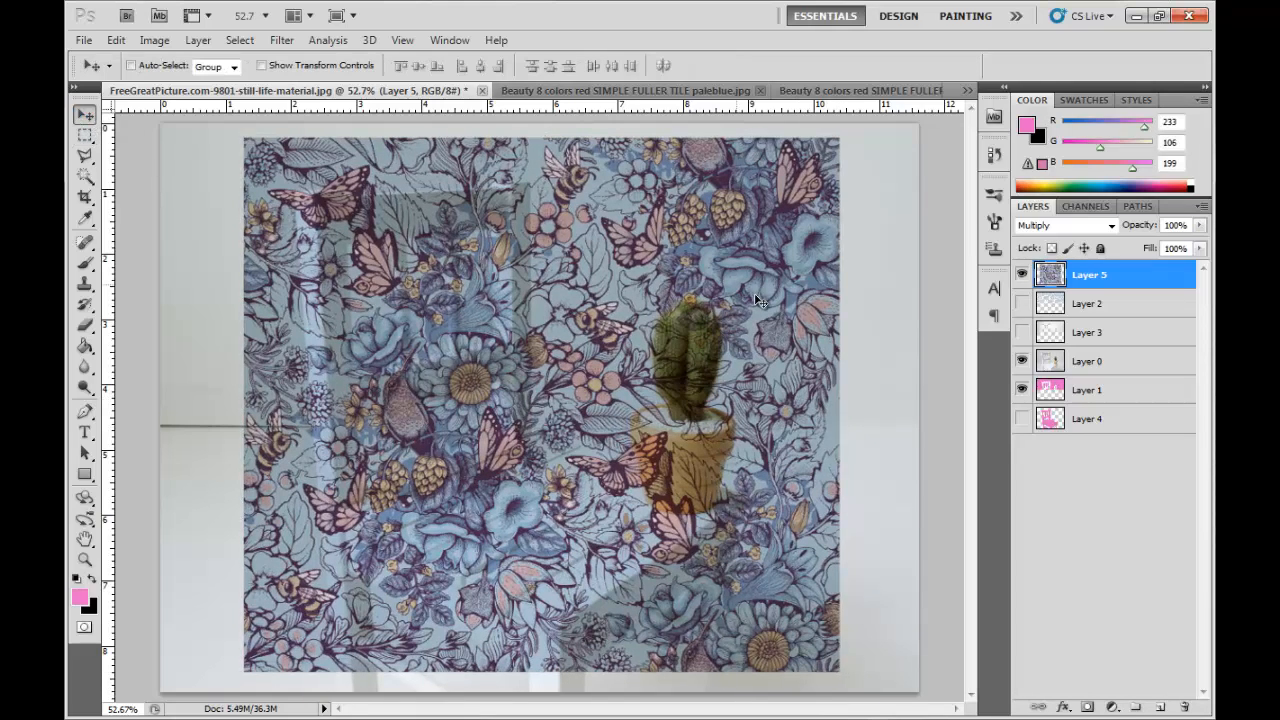
drag(786, 350, 790, 367)
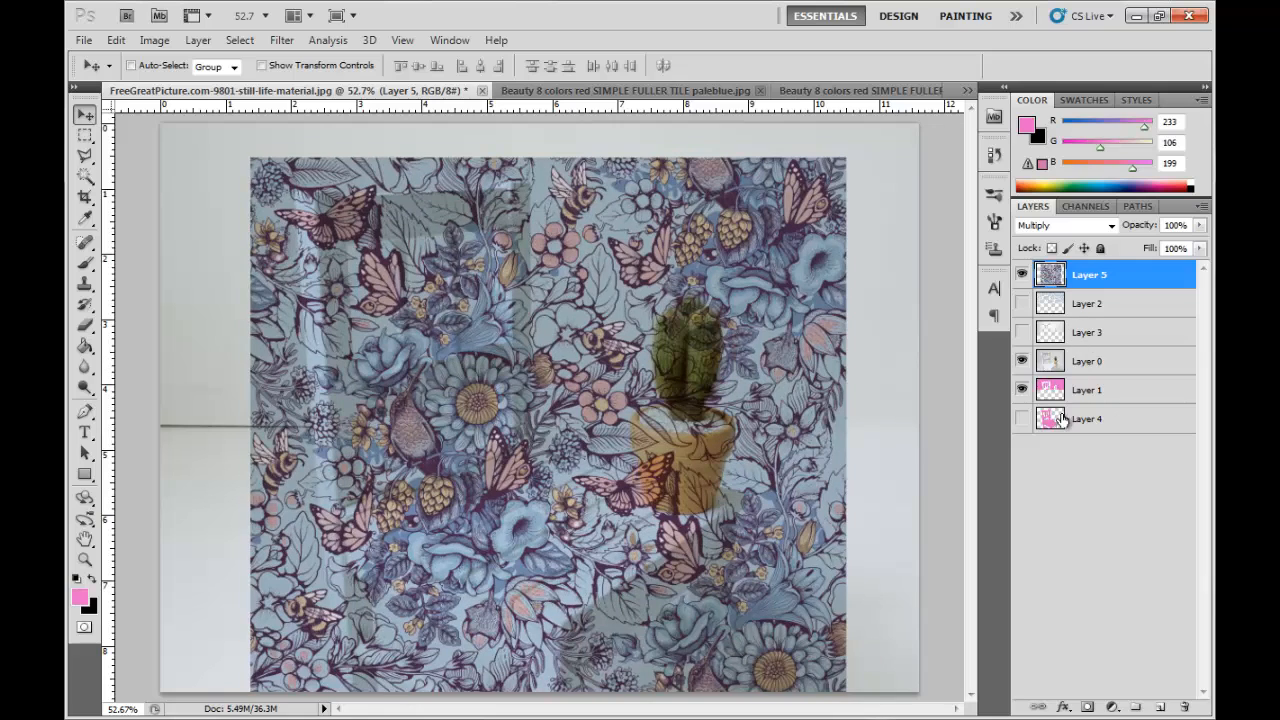
Step: Trim the Layer 5 pattern to the chair by deleting everything outside the chair outline loaded from Layer 4, then deselect
ctrl+click(1054, 424)
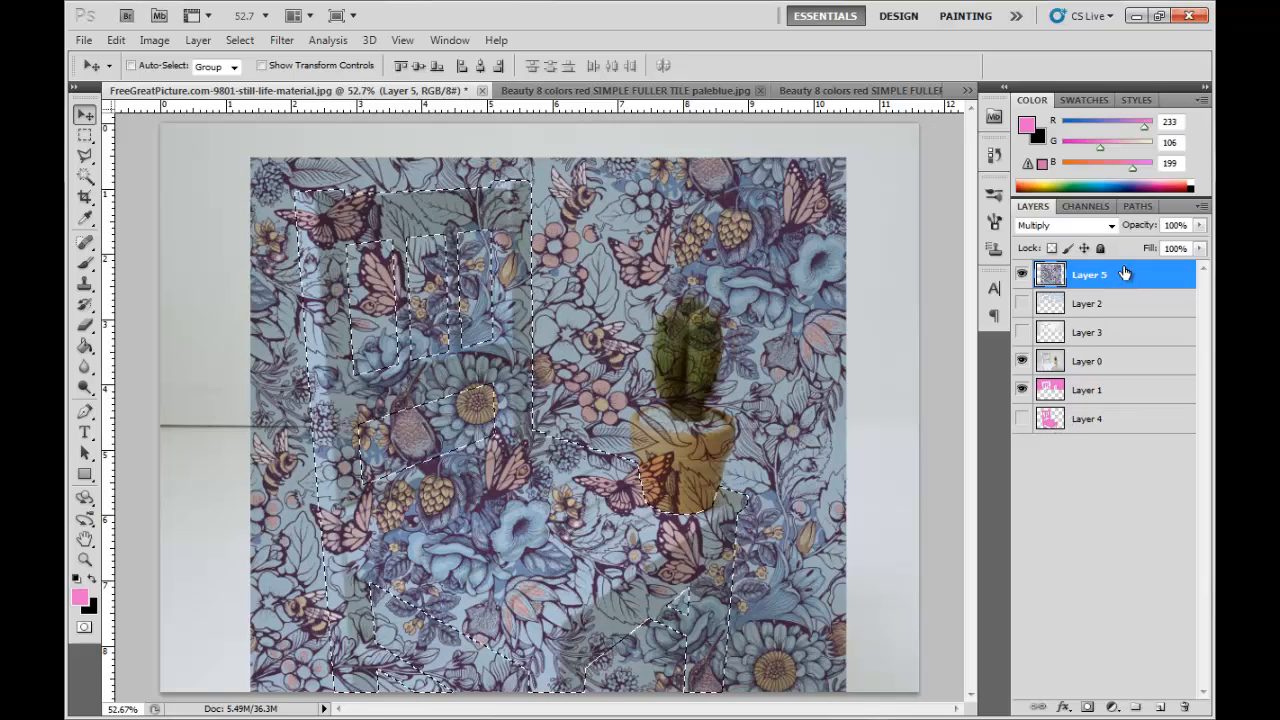
key(ctrl+shift+i)
key(Delete)
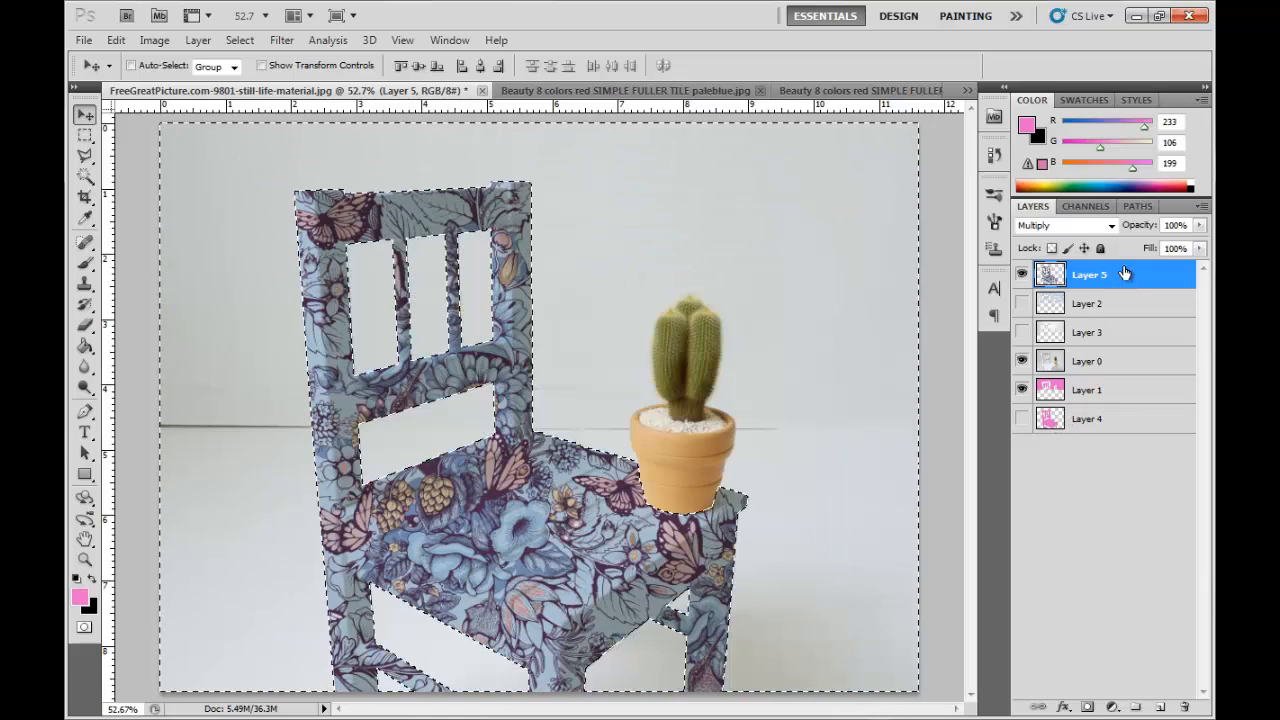
key(ctrl+d)
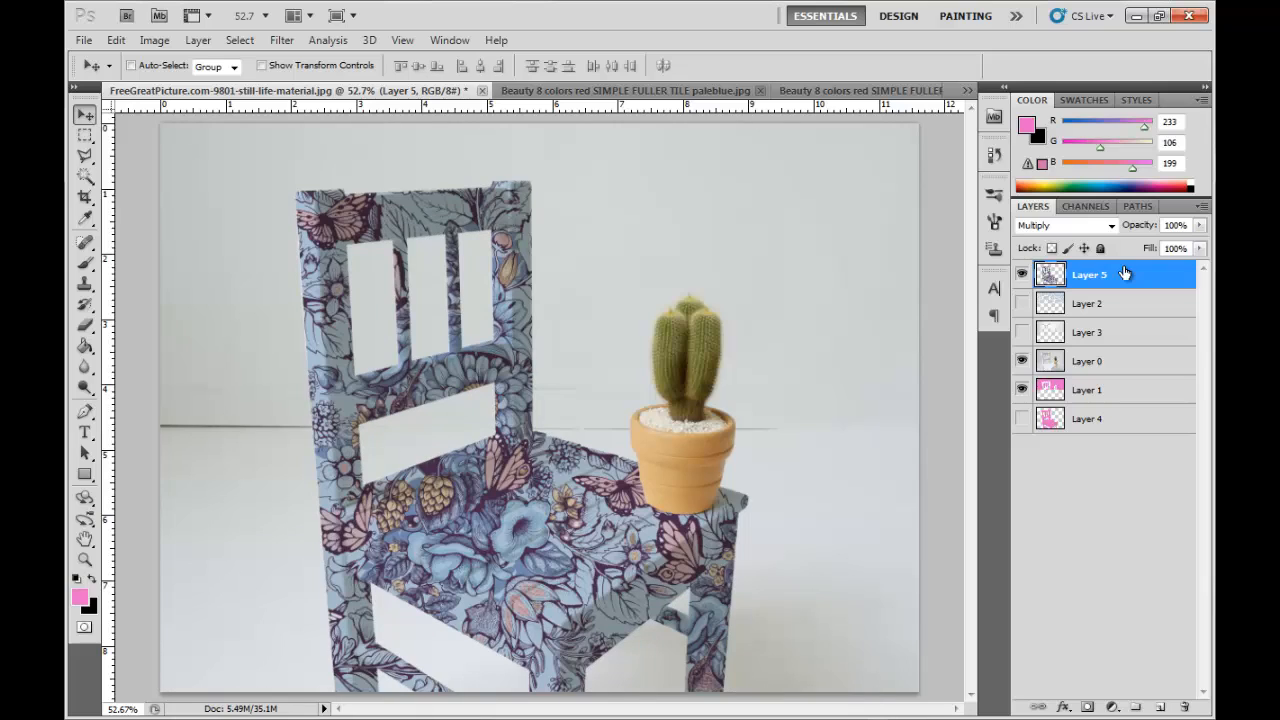
Step: Lower the opacity of the chair pattern on Layer 5 to 72%
click(1199, 226)
drag(1199, 248, 1176, 250)
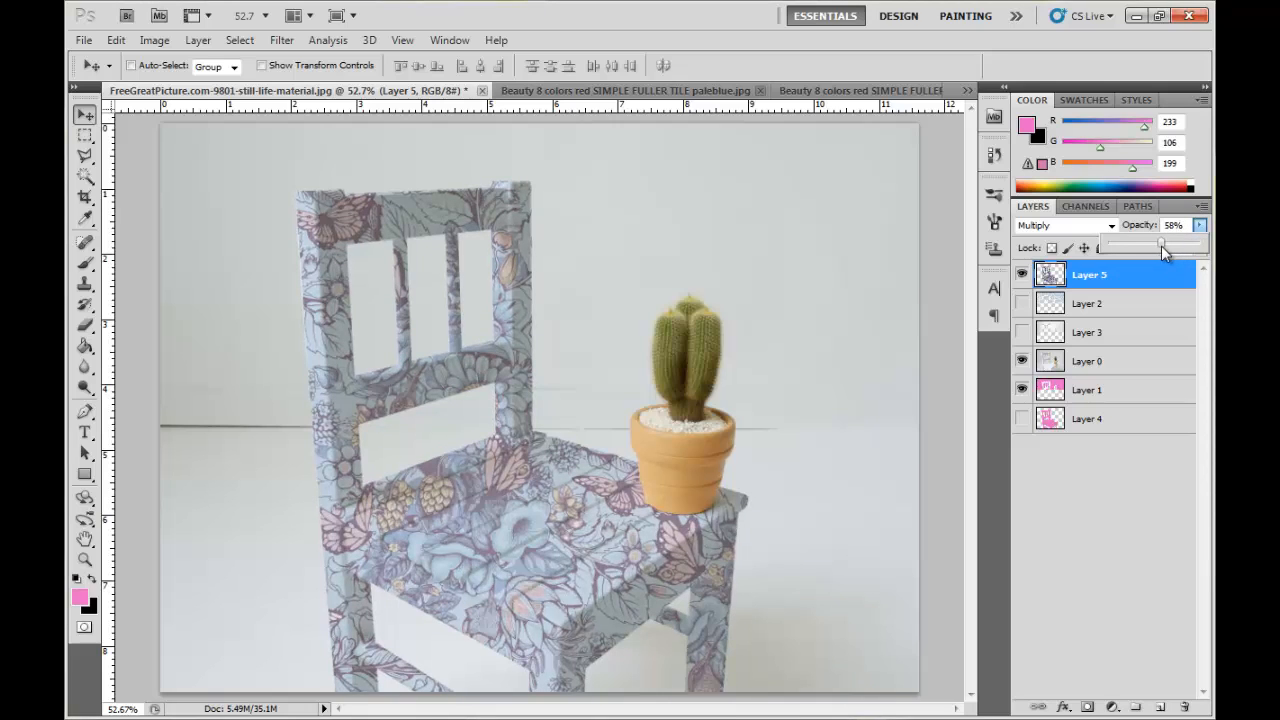
drag(1173, 244, 1176, 244)
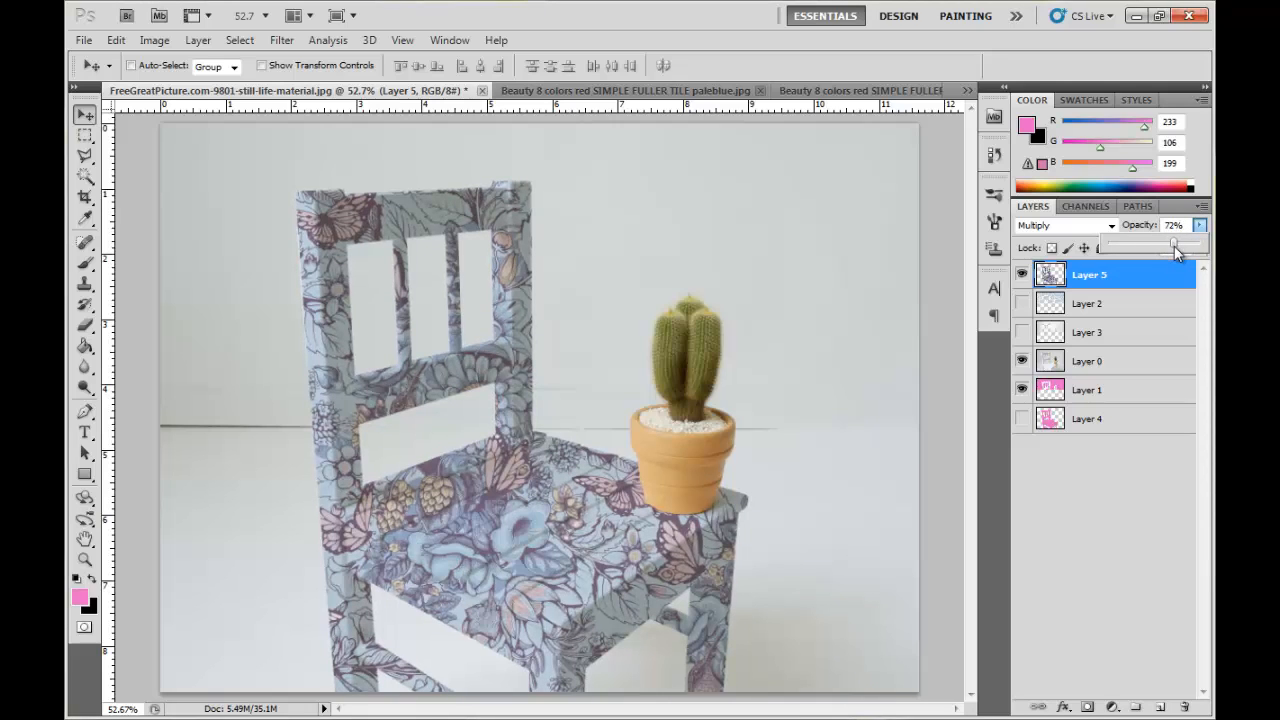
click(1156, 281)
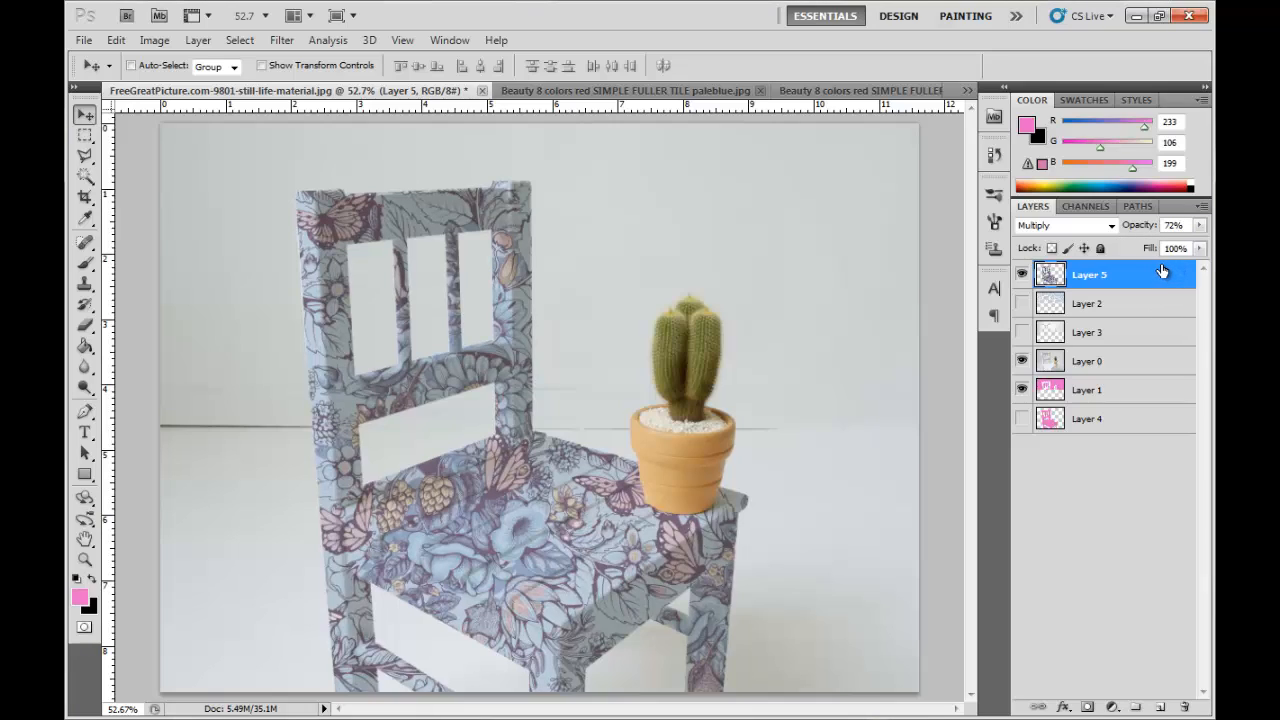
Step: Copy the chair area of the Layer 0 photo to a new layer, using the Layer 4 outline as the selection
click(1084, 362)
ctrl+click(1051, 421)
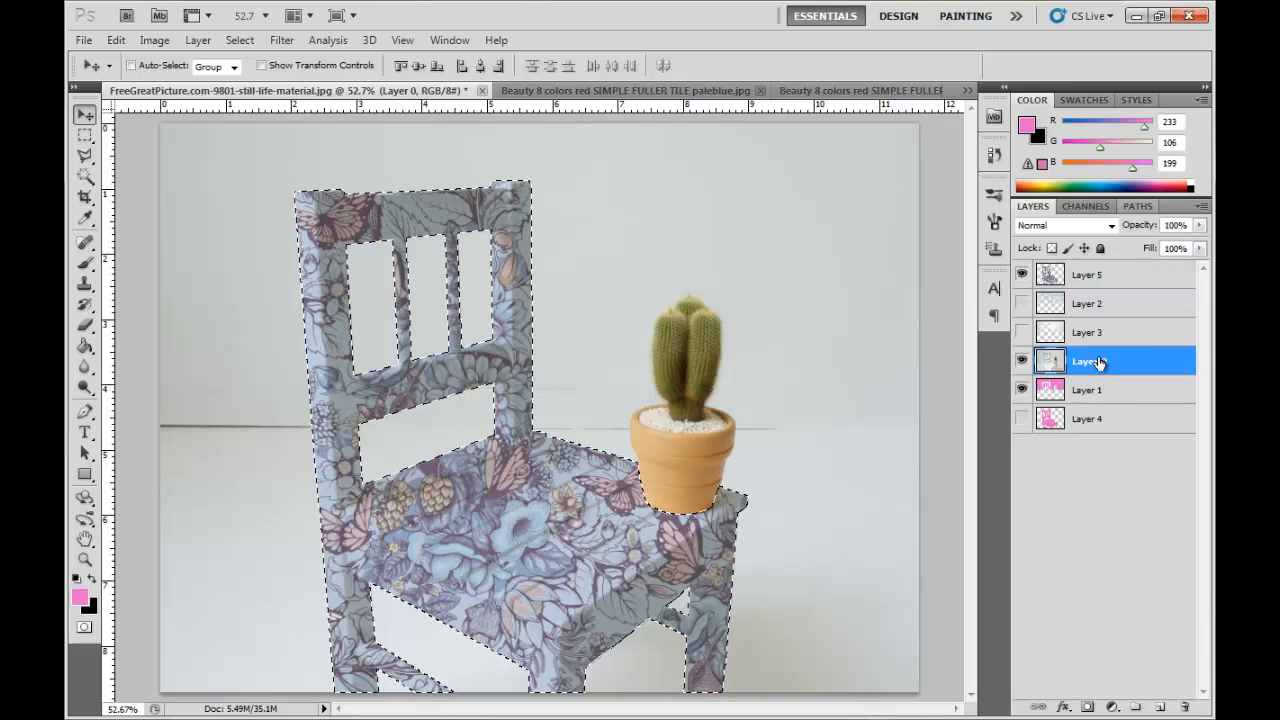
key(ctrl+j)
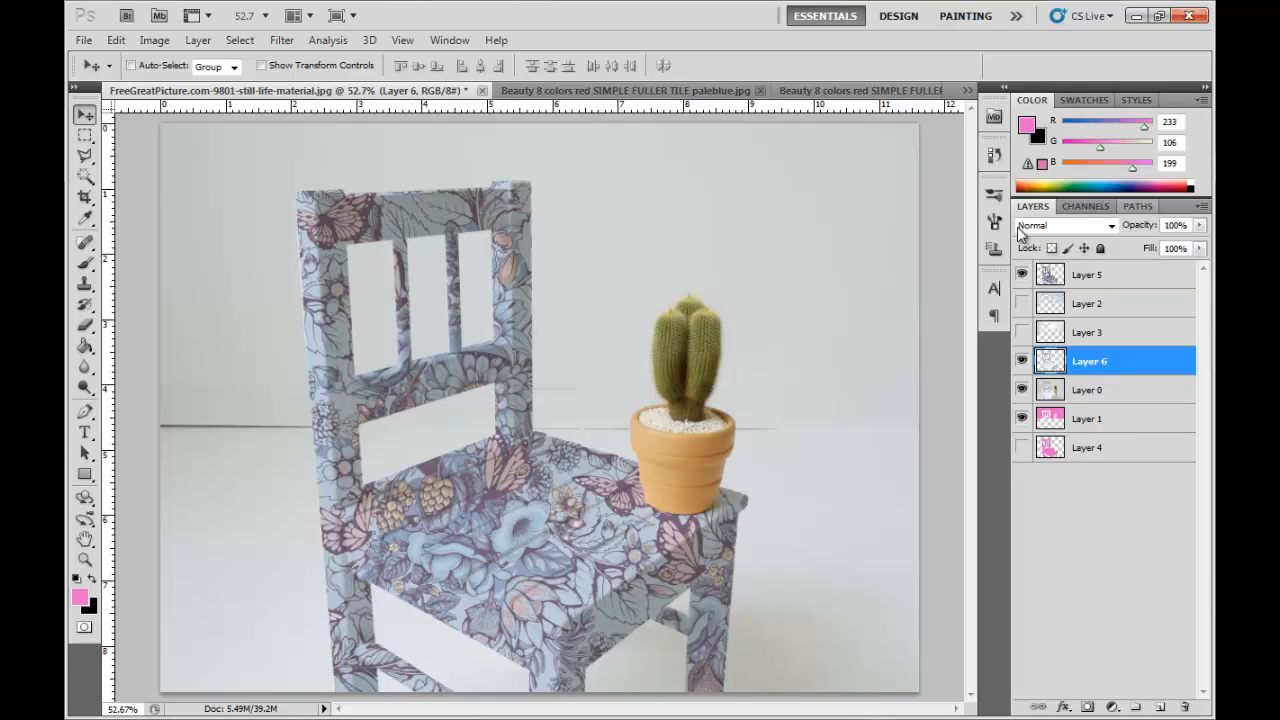
Step: Apply Levels to the copied chair layer with input levels 59, 1.03 and 251
click(153, 42)
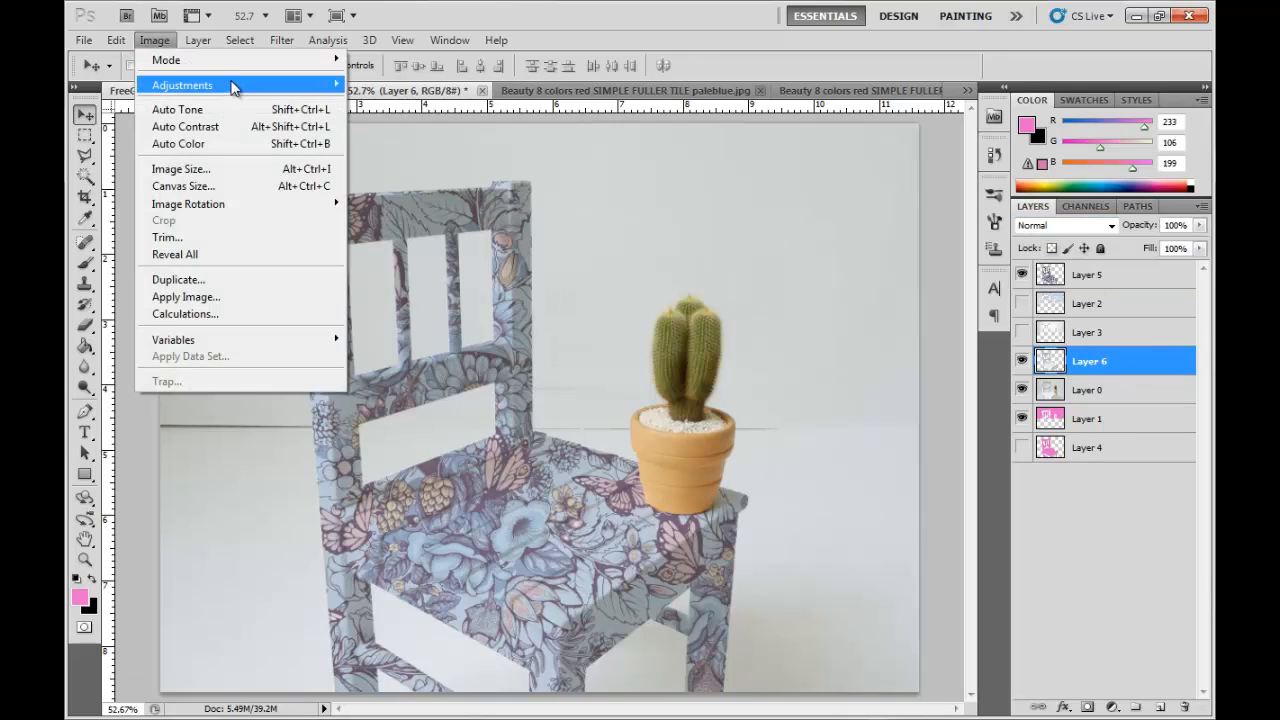
mouse_move(236, 86)
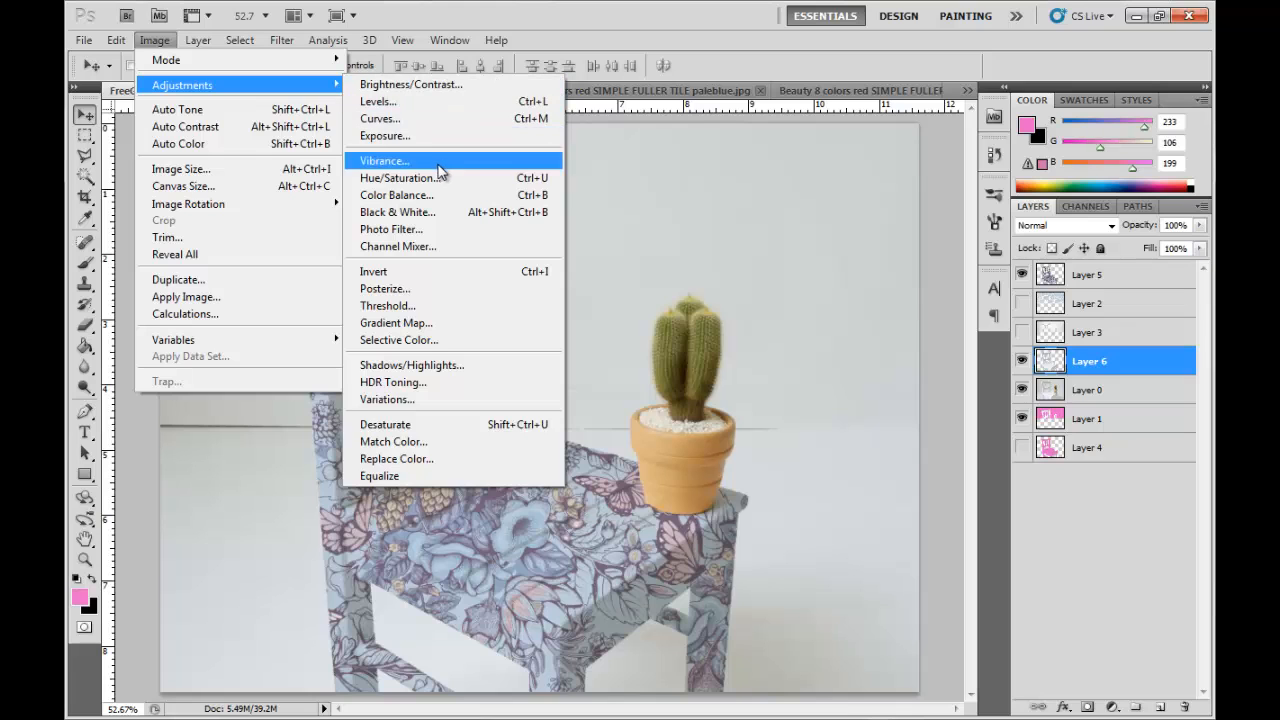
click(447, 102)
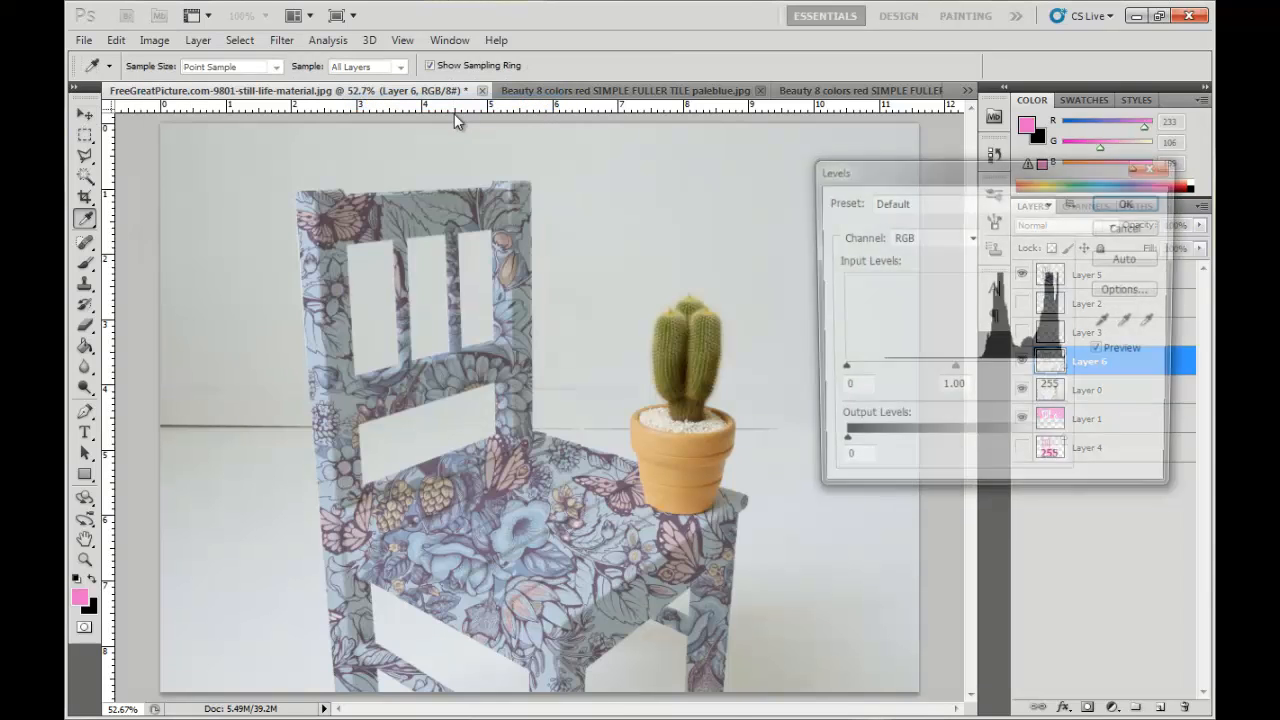
drag(841, 376, 891, 379)
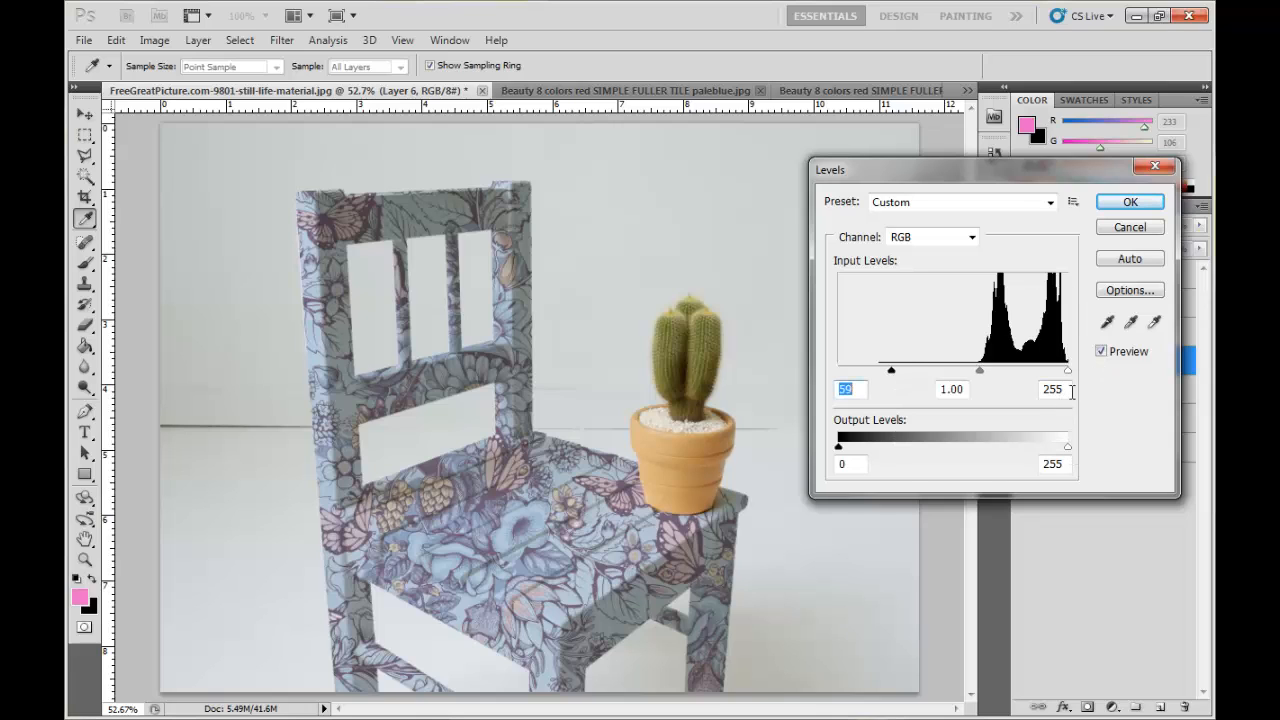
drag(1068, 371, 1064, 376)
mouse_move(980, 375)
mouse_down()
mouse_move(1006, 374)
mouse_move(951, 374)
mouse_move(979, 380)
mouse_up()
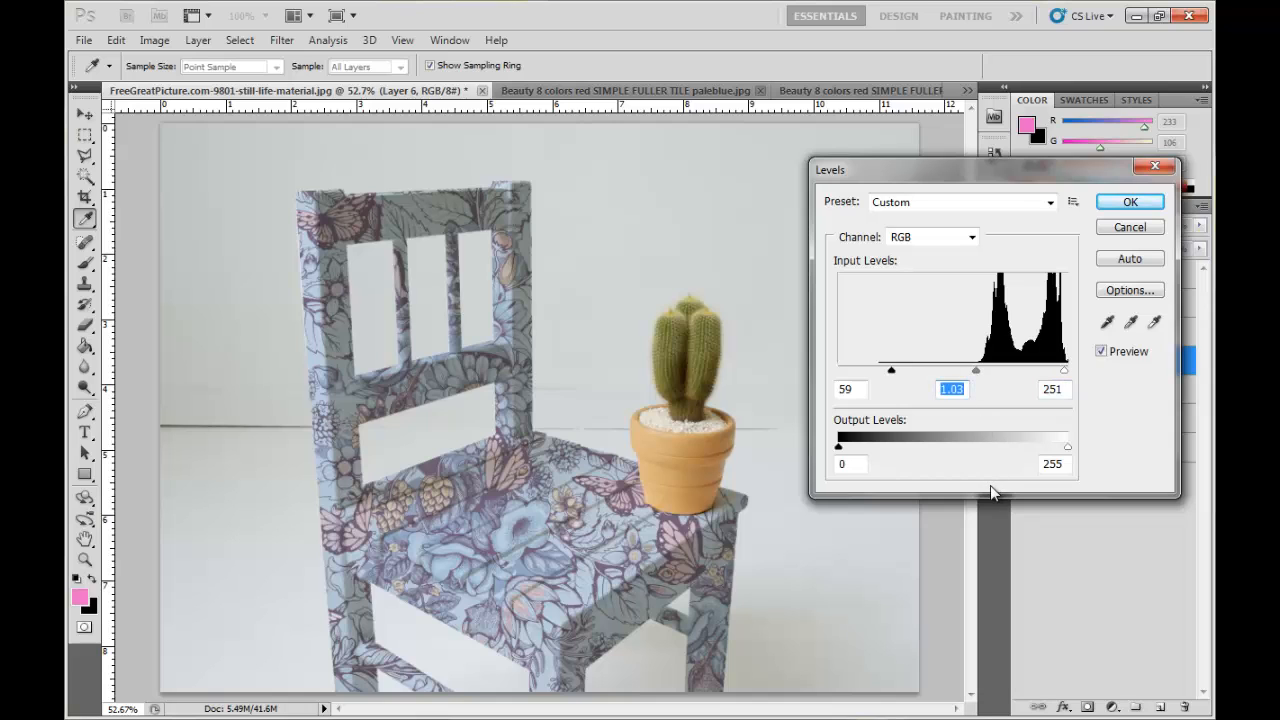
click(1132, 203)
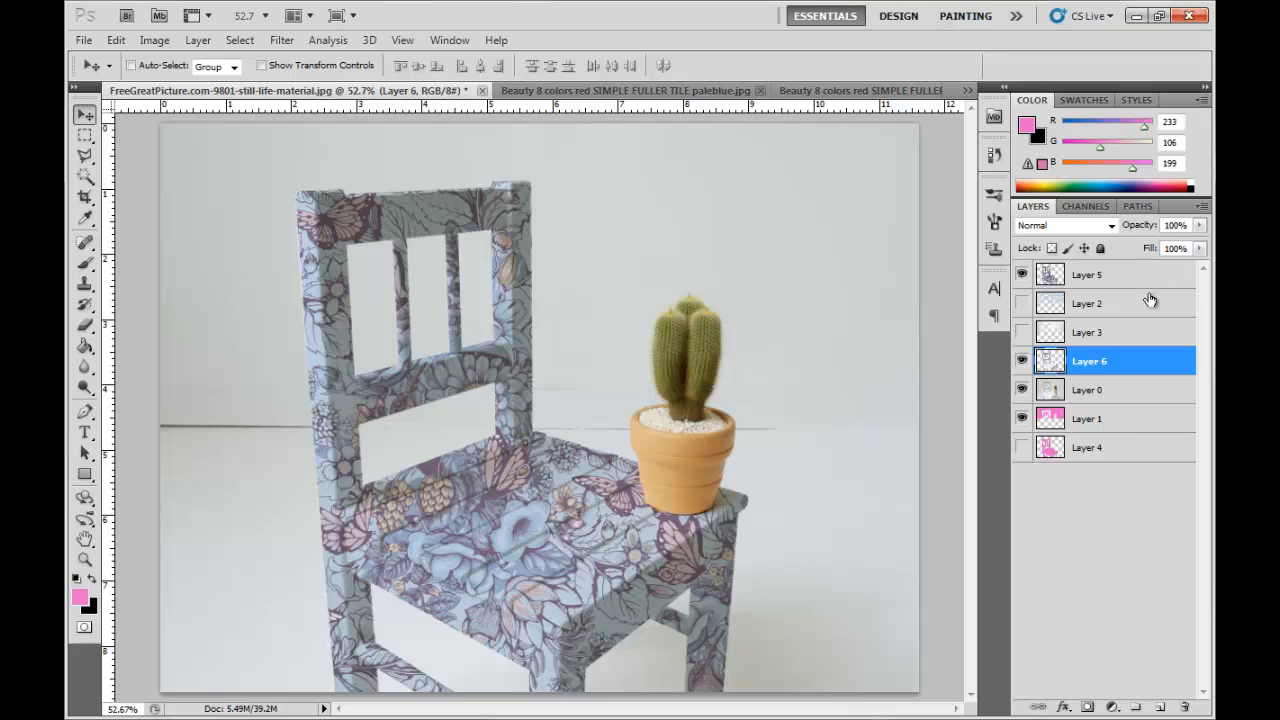
Step: Show the wall pattern on Layer 2 and lower its opacity to 56%
click(1022, 305)
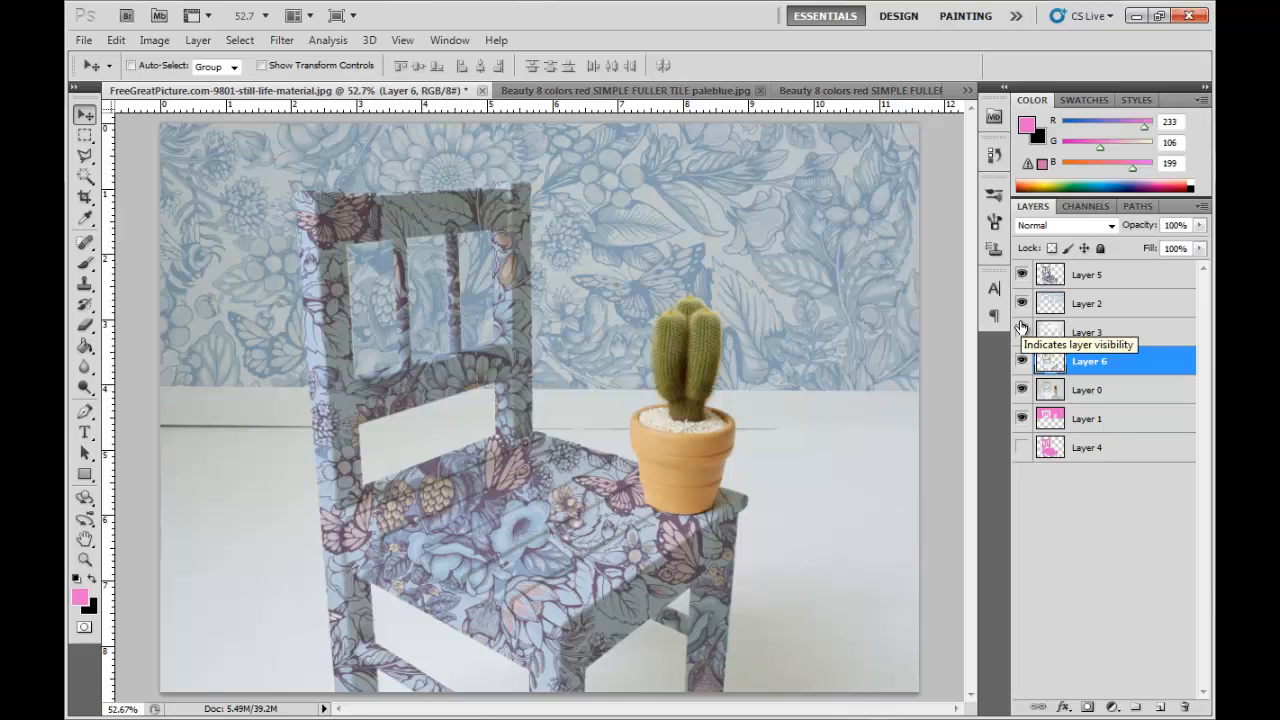
click(1132, 312)
click(1199, 225)
drag(1197, 249, 1163, 251)
click(1140, 310)
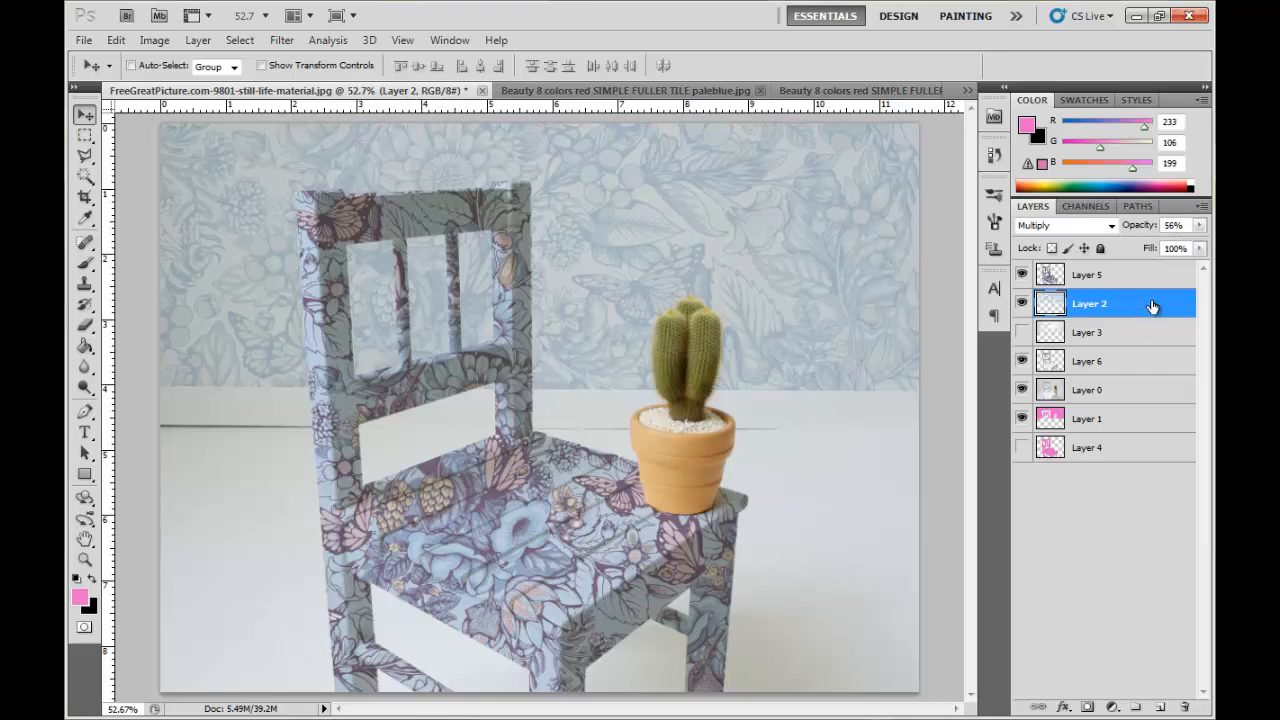
Step: Duplicate Layer 2, set the copy to Overlay at 33% opacity, and hide both wall pattern layers
key(ctrl+j)
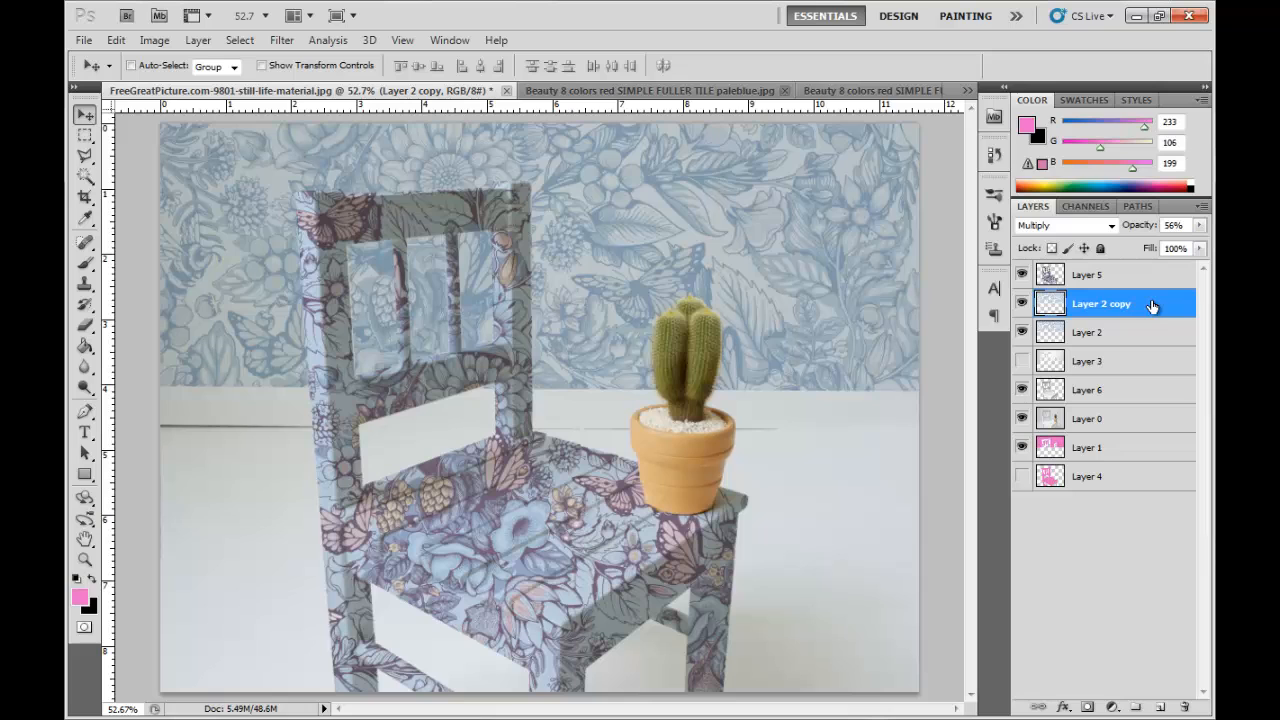
click(1110, 226)
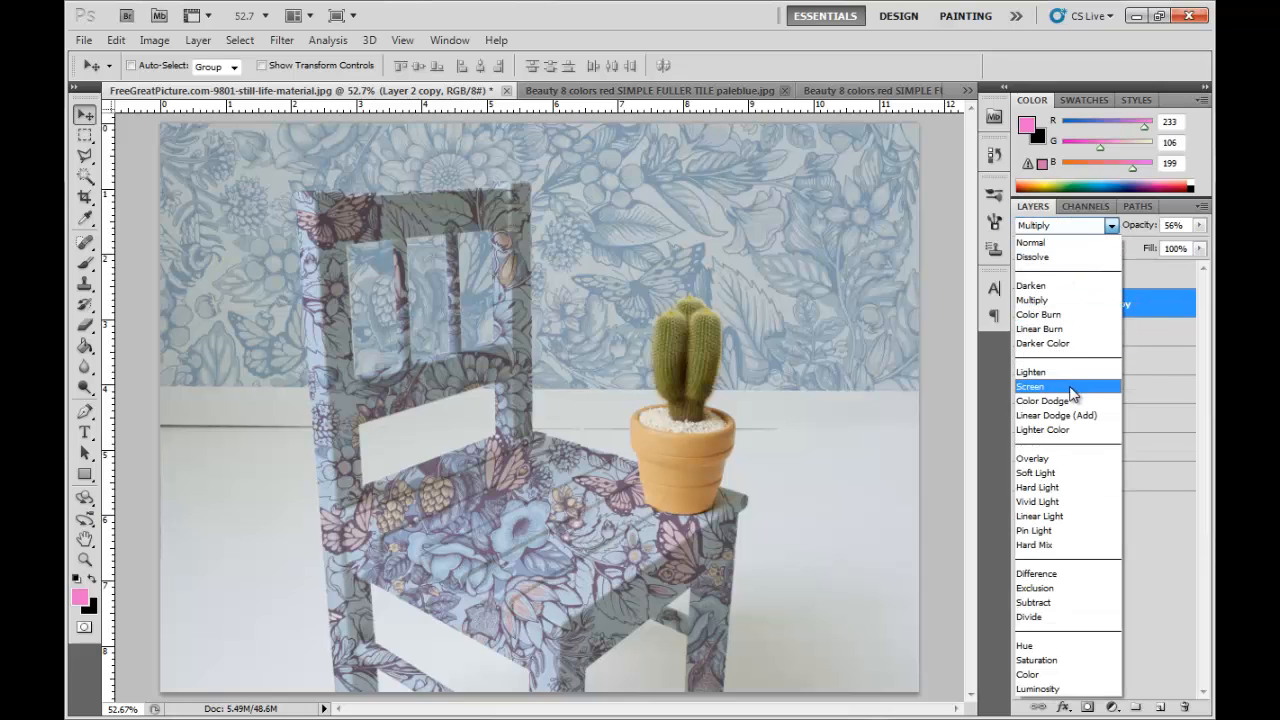
click(1064, 459)
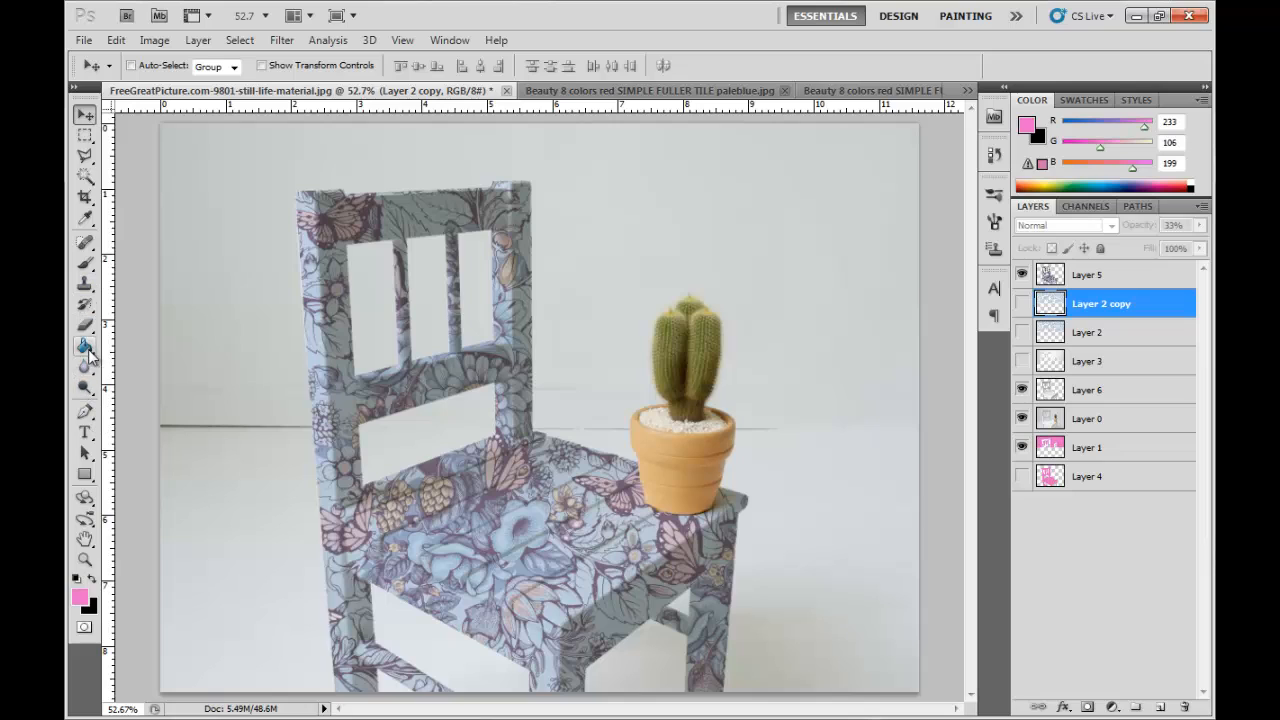
Step: Ready the Burn tool on the chair copy, Layer 6, with the brush size reduced to 175
click(84, 388)
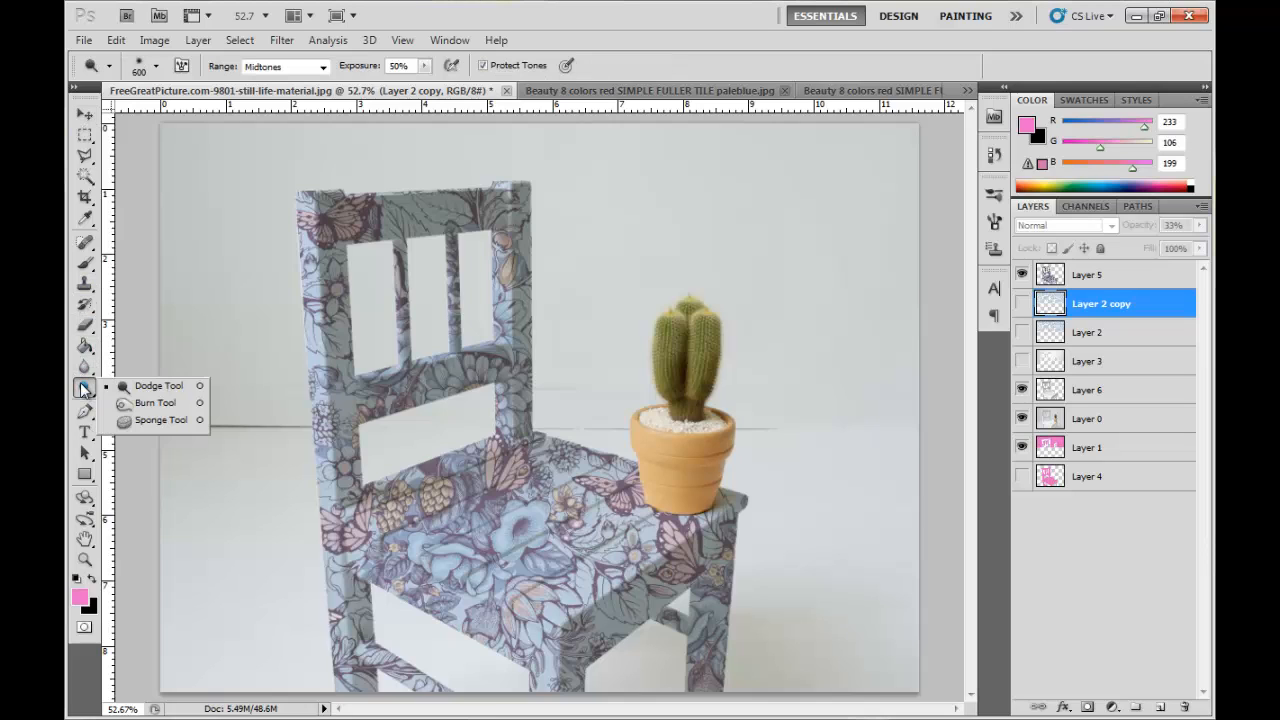
click(152, 403)
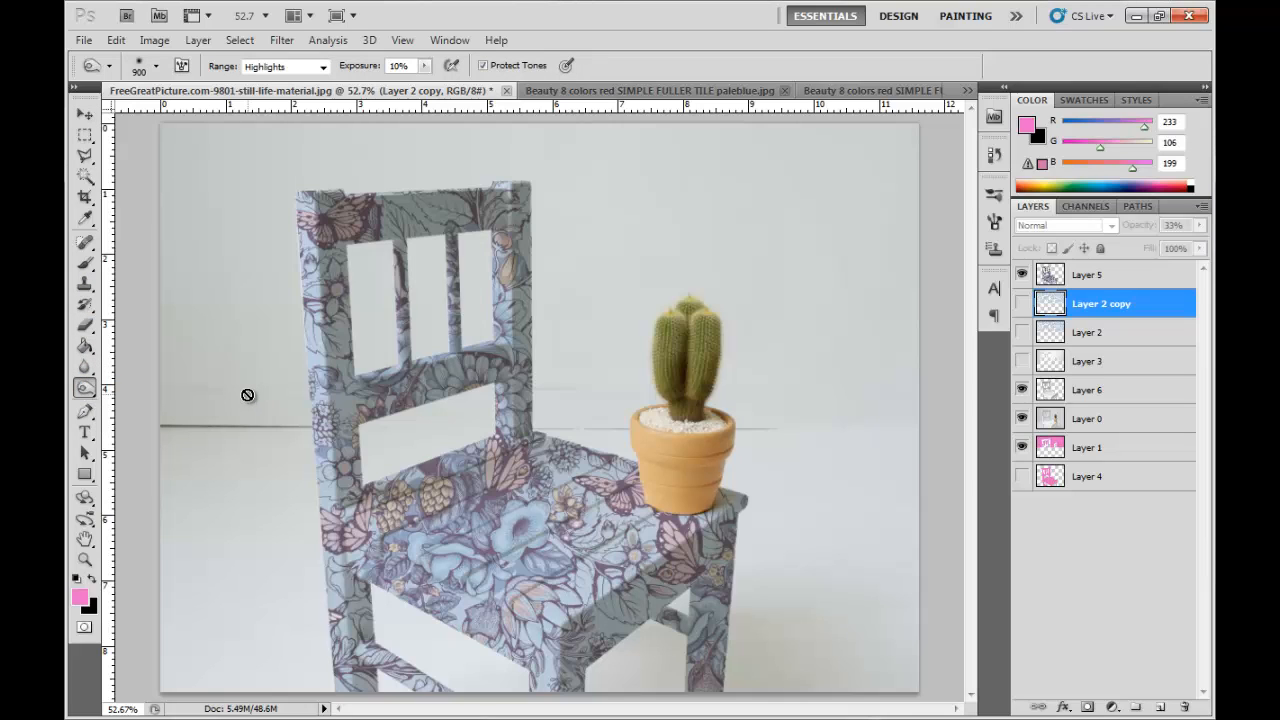
click(1104, 396)
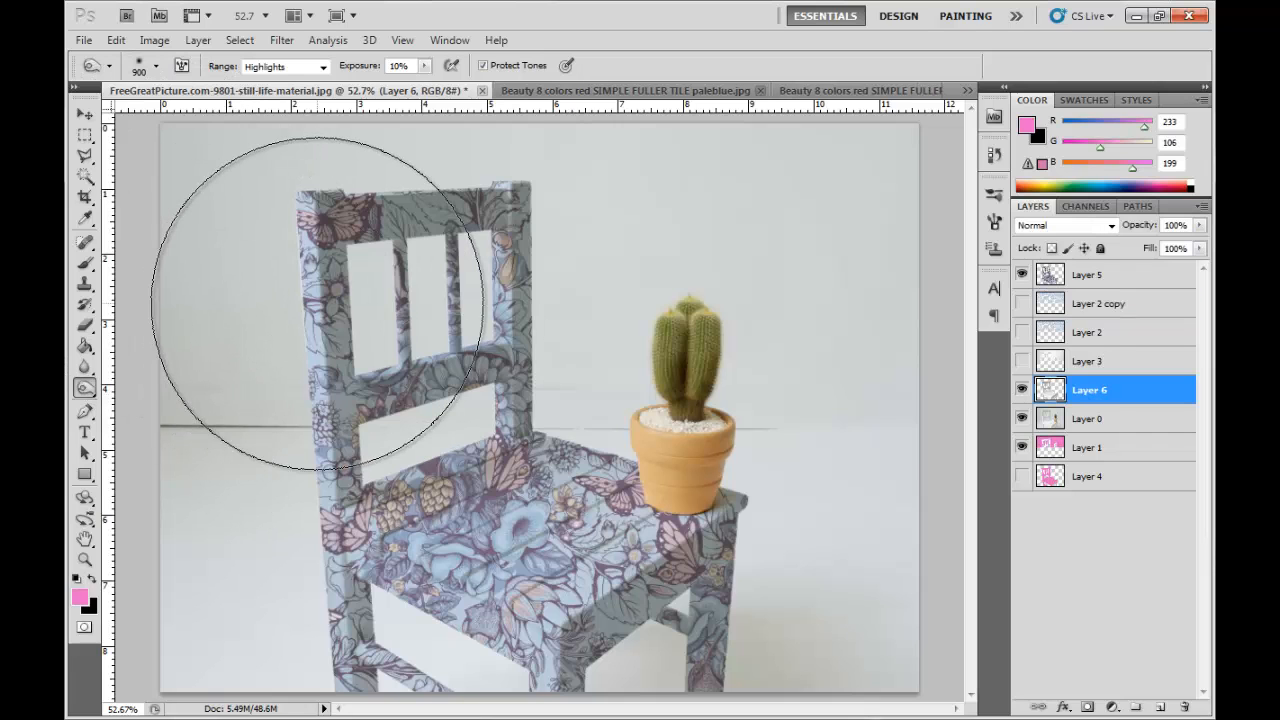
key(bracketleft)
key(bracketleft)
key(bracketleft)
key(bracketleft)
key(bracketleft)
key(bracketleft)
key(bracketleft)
key(bracketleft)
key(bracketleft)
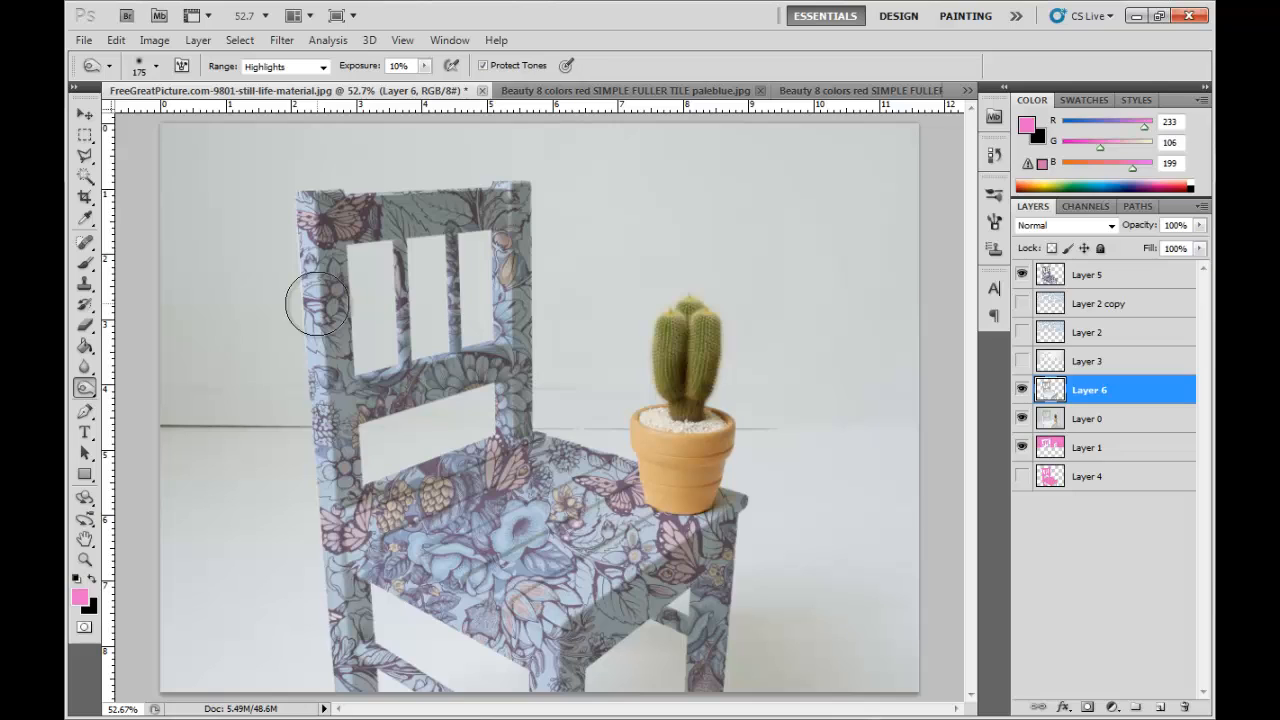
Step: Set the Burn tool's range to Midtones and its exposure to 50%
drag(425, 65, 460, 93)
click(322, 66)
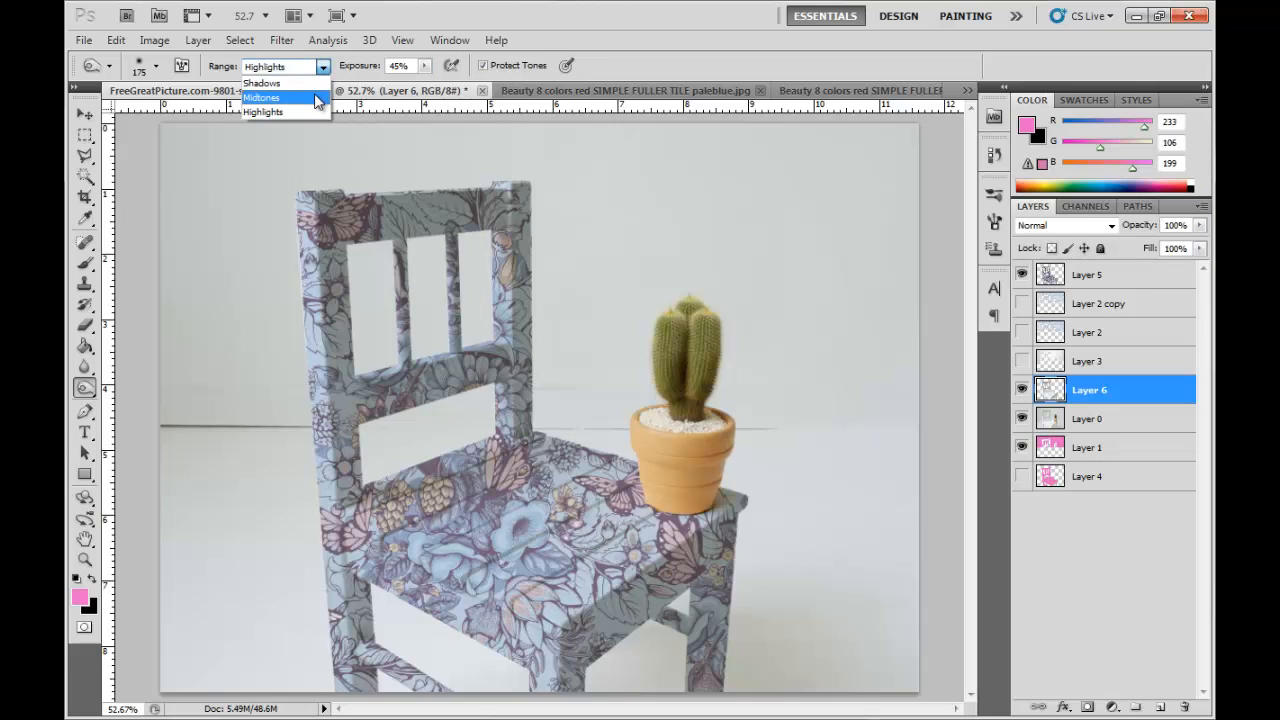
click(316, 98)
click(323, 67)
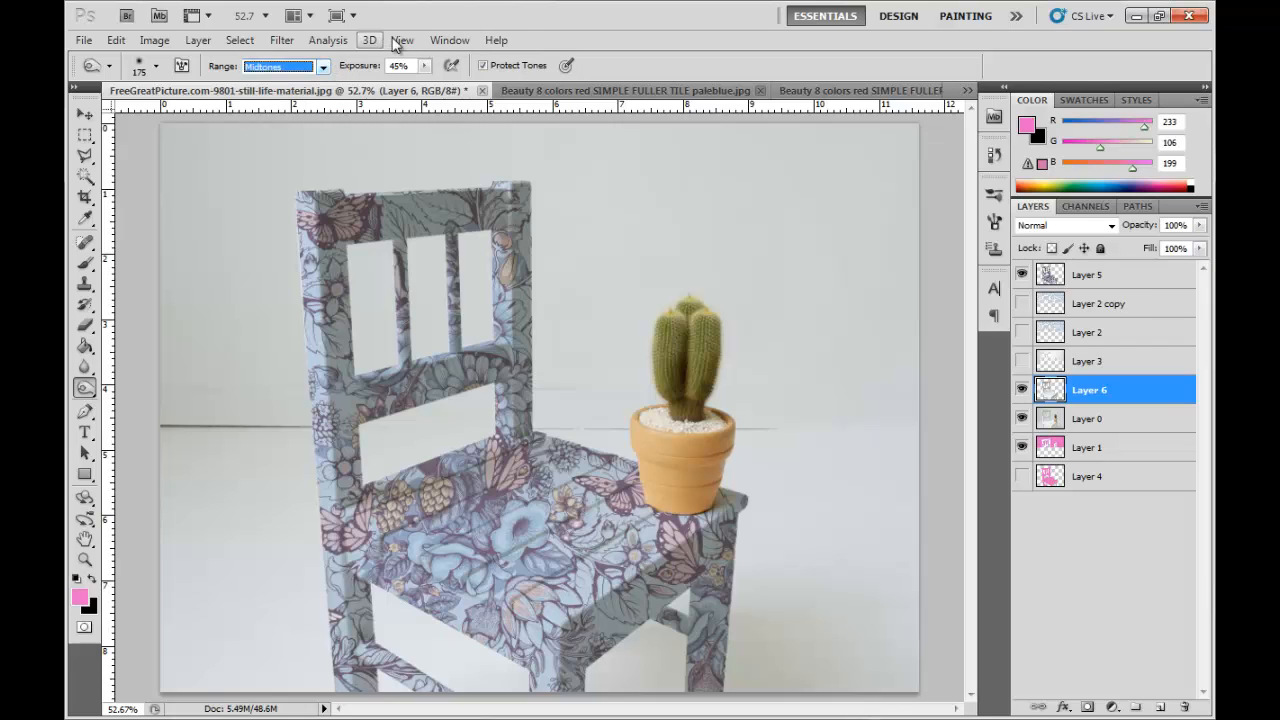
click(425, 66)
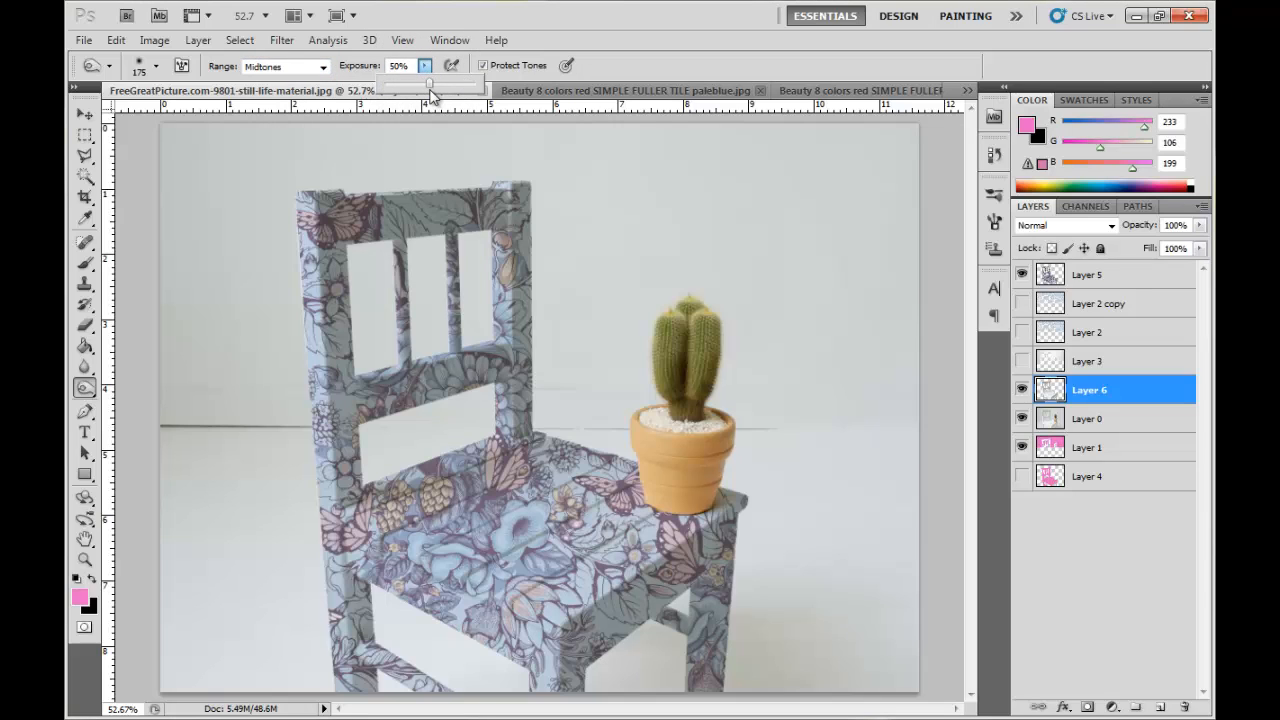
click(522, 168)
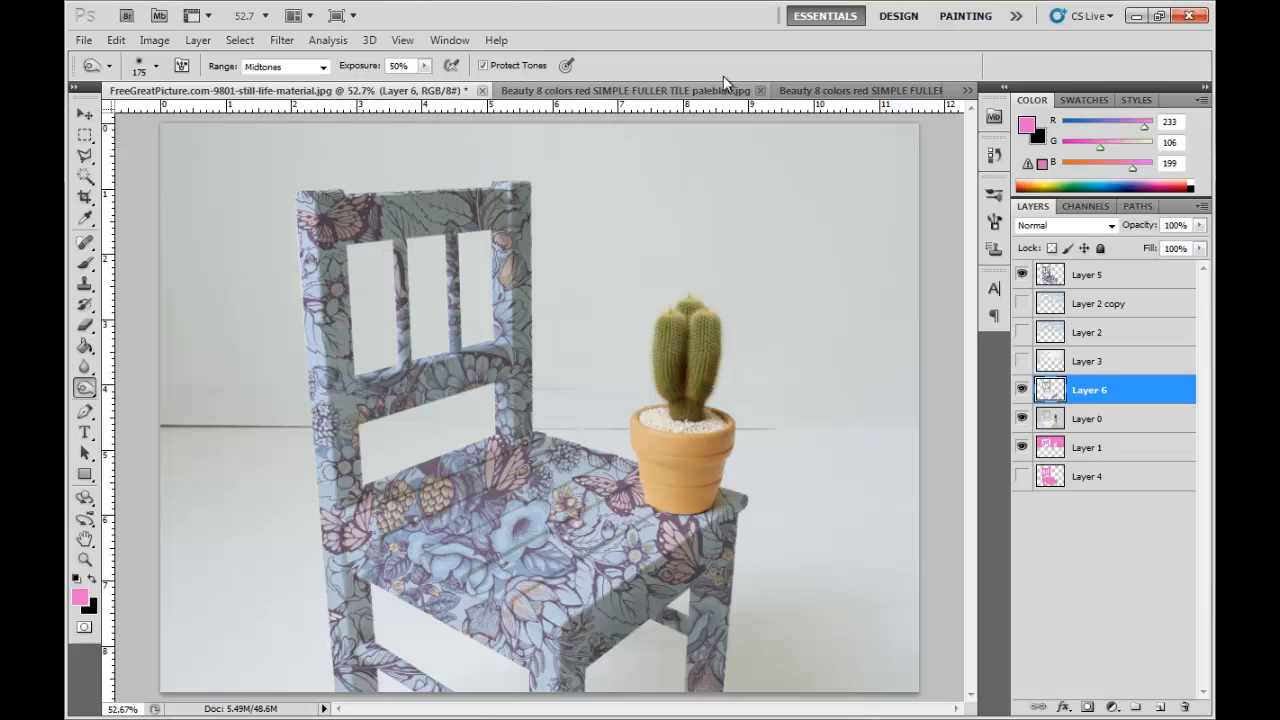
Step: Set the Burn tool's range to Shadows and hide the chair pattern on Layer 5
click(322, 67)
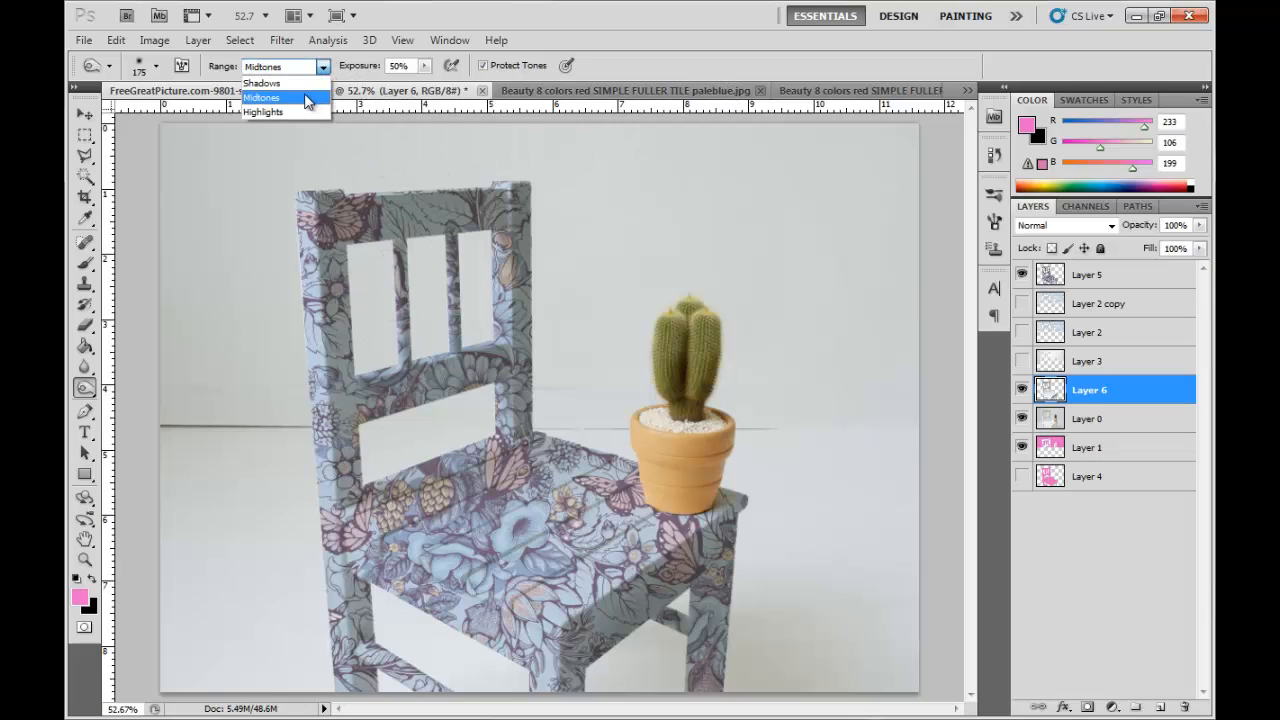
click(303, 86)
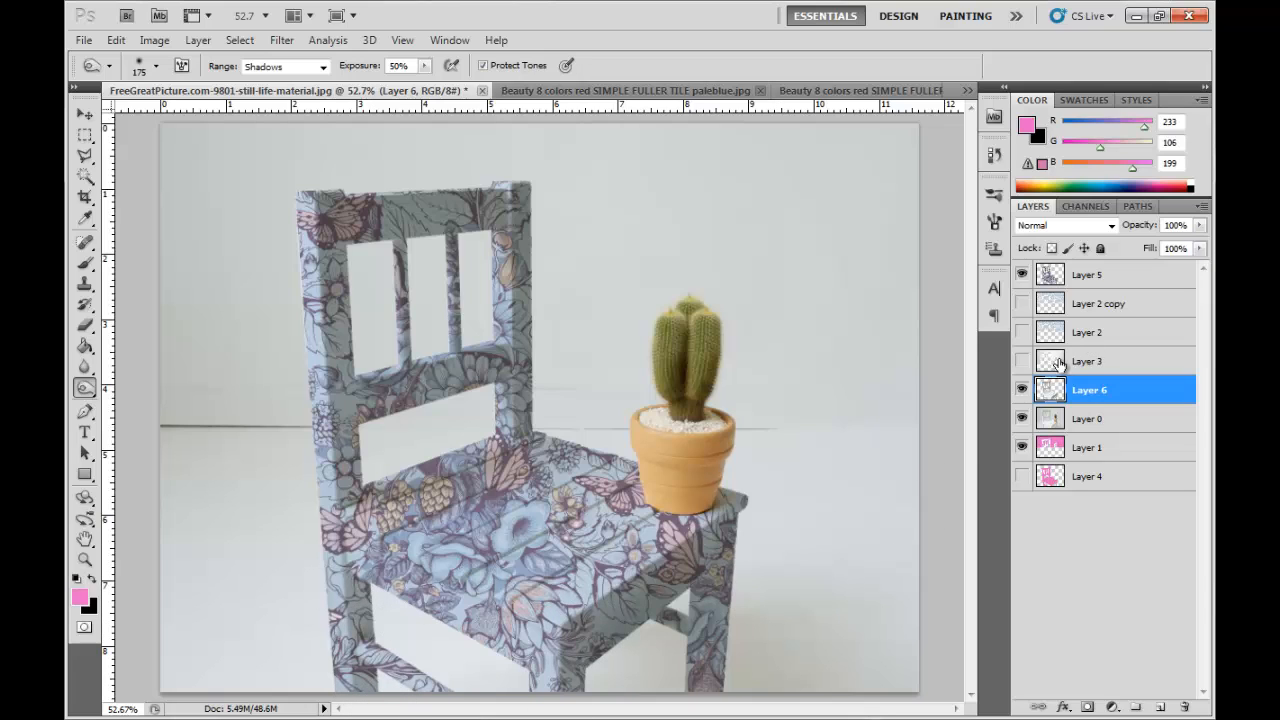
click(1021, 276)
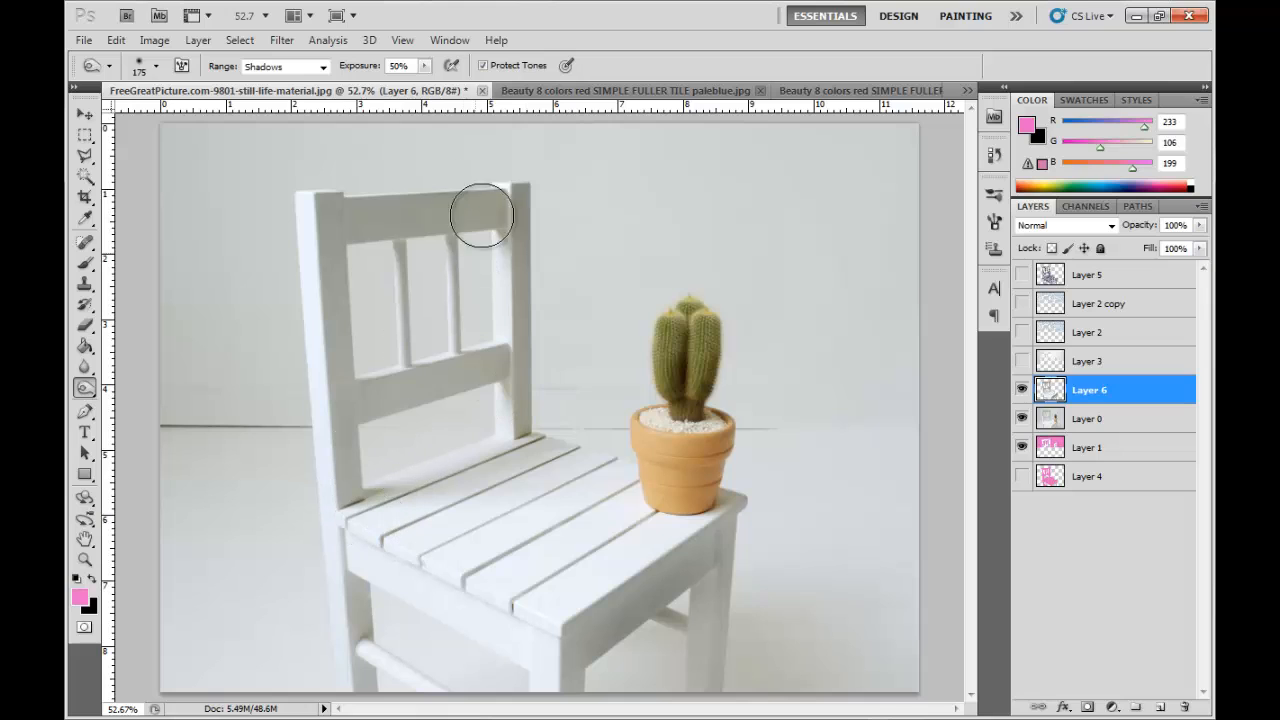
Step: Return the Burn tool's range to Midtones and toggle the visibility of the chair pattern on Layer 5
click(321, 67)
click(275, 95)
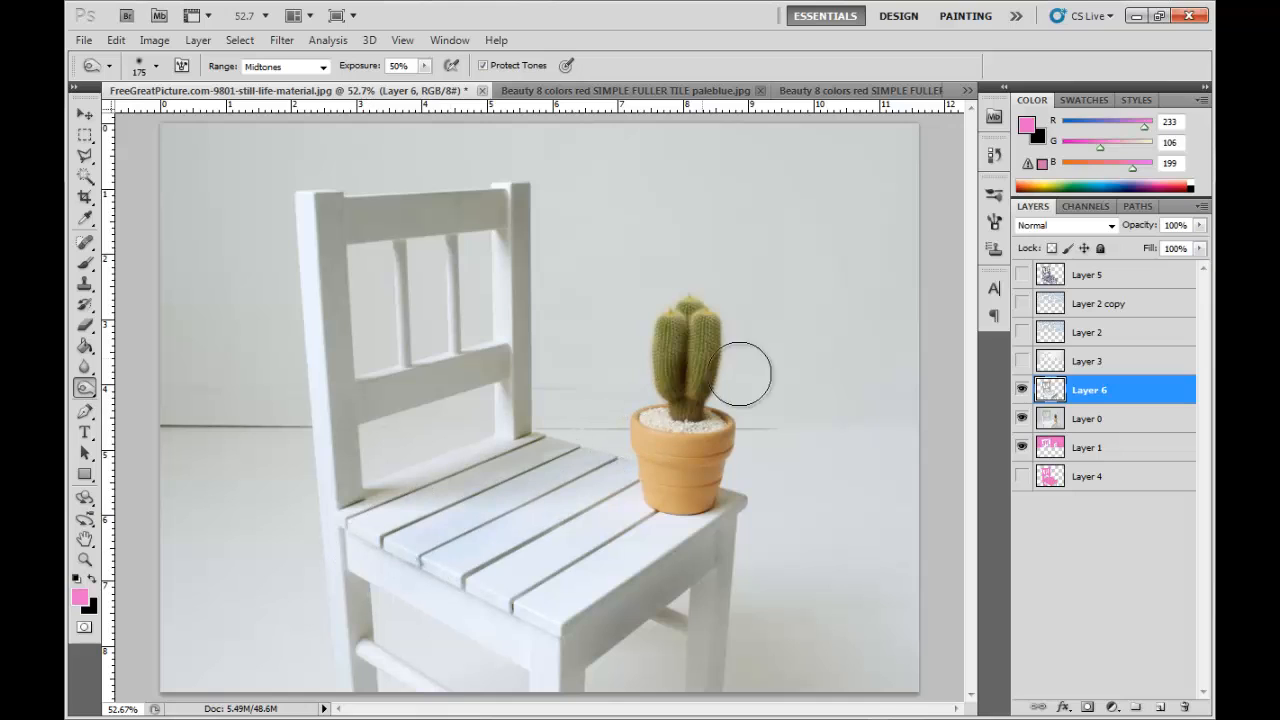
click(1022, 276)
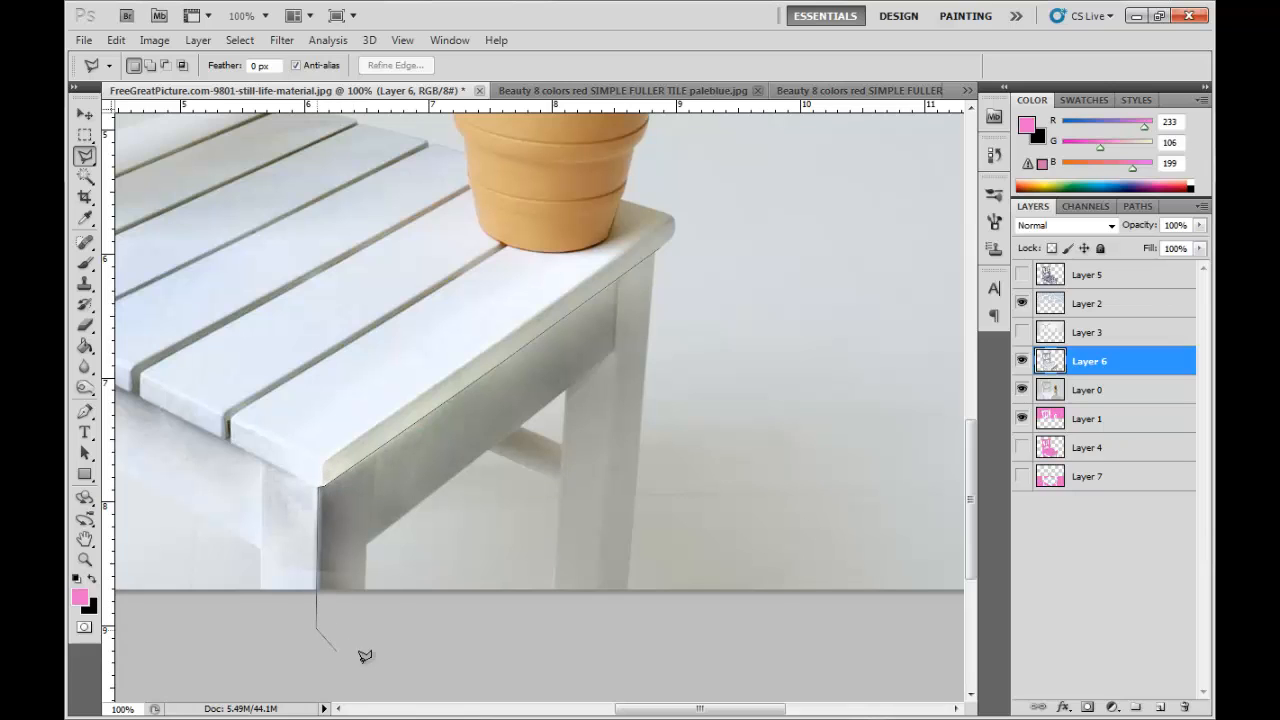
Step: Outline the chair's shaded side below the seat edge with the Polygonal Lasso and fill it with pink on a new layer
click(716, 670)
click(726, 296)
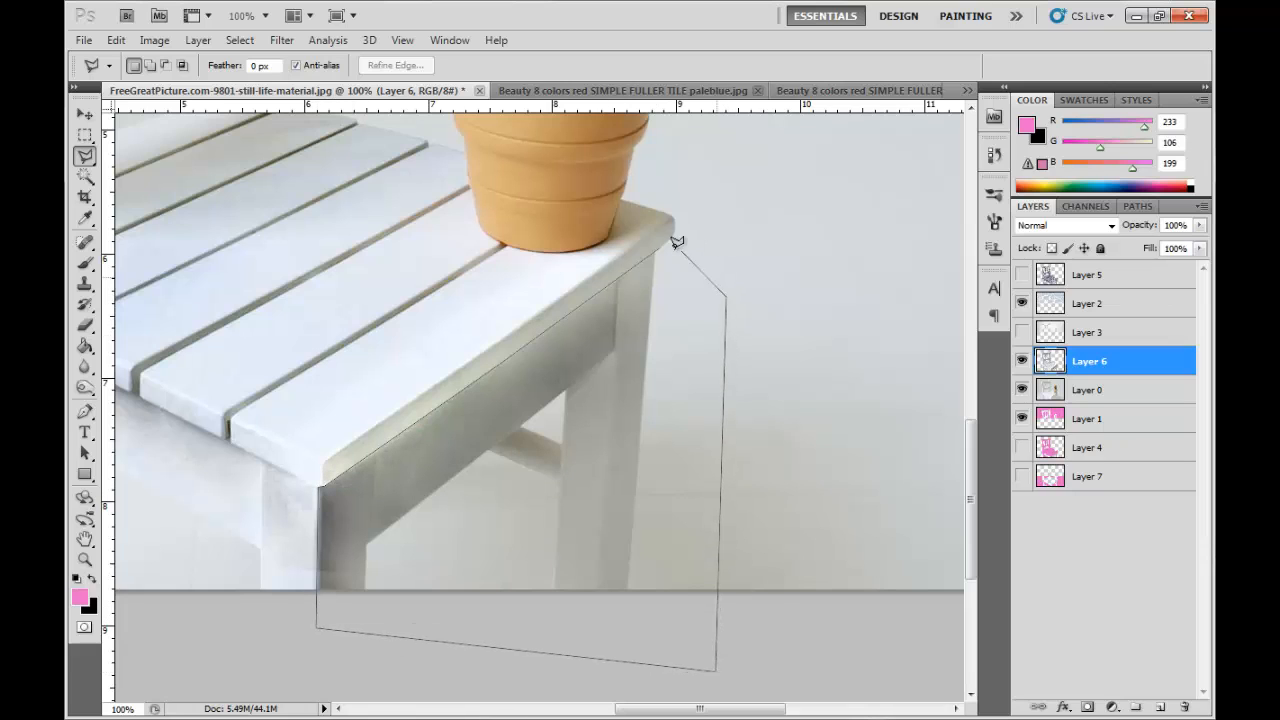
double_click(662, 245)
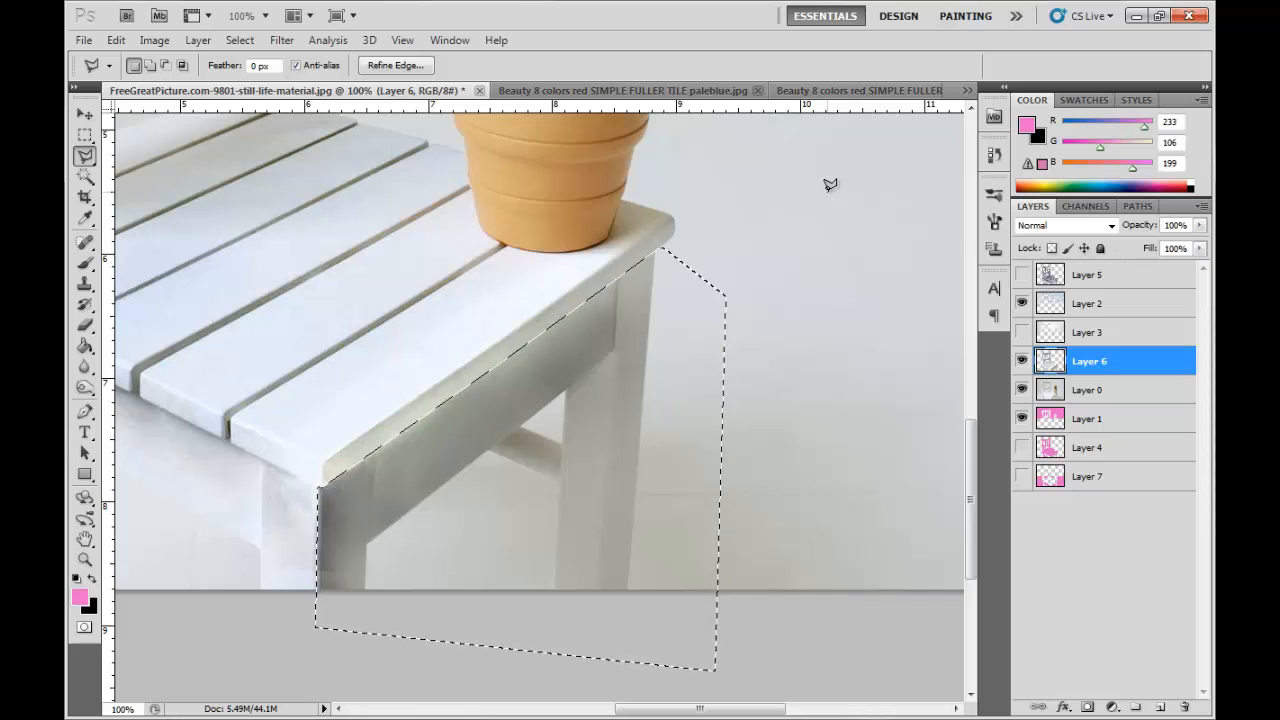
click(1163, 708)
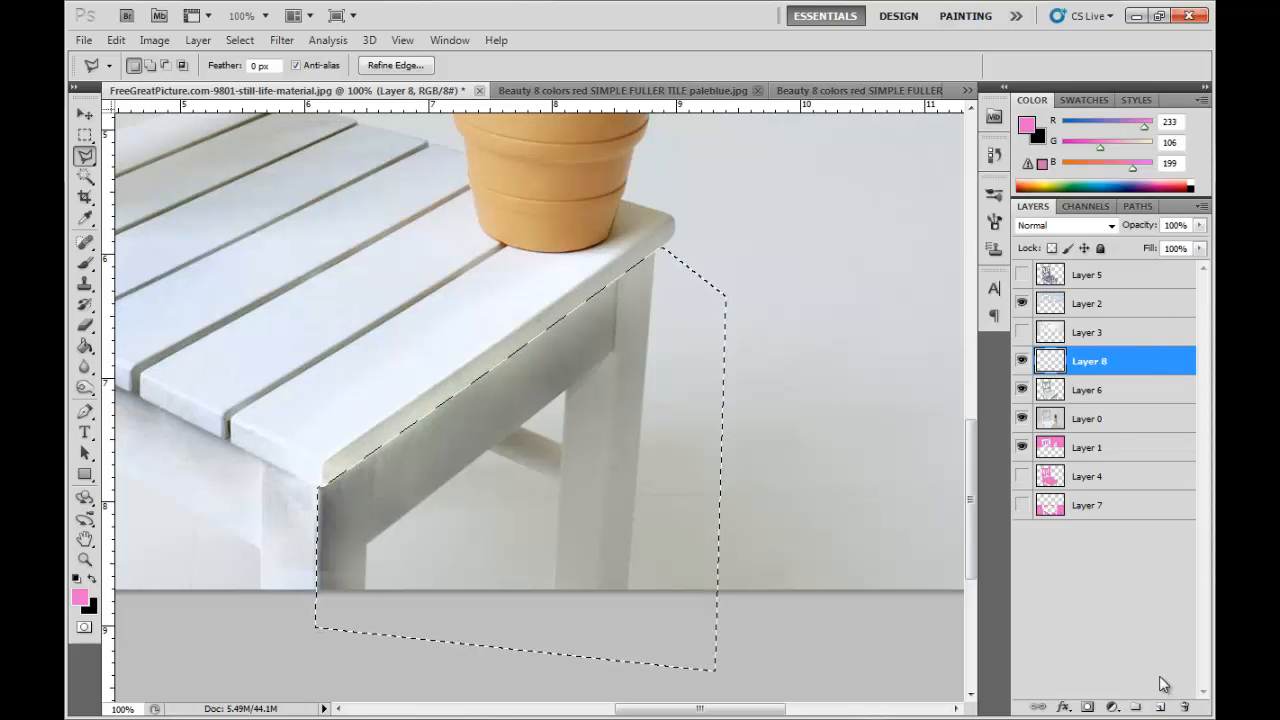
key(alt+BackSpace)
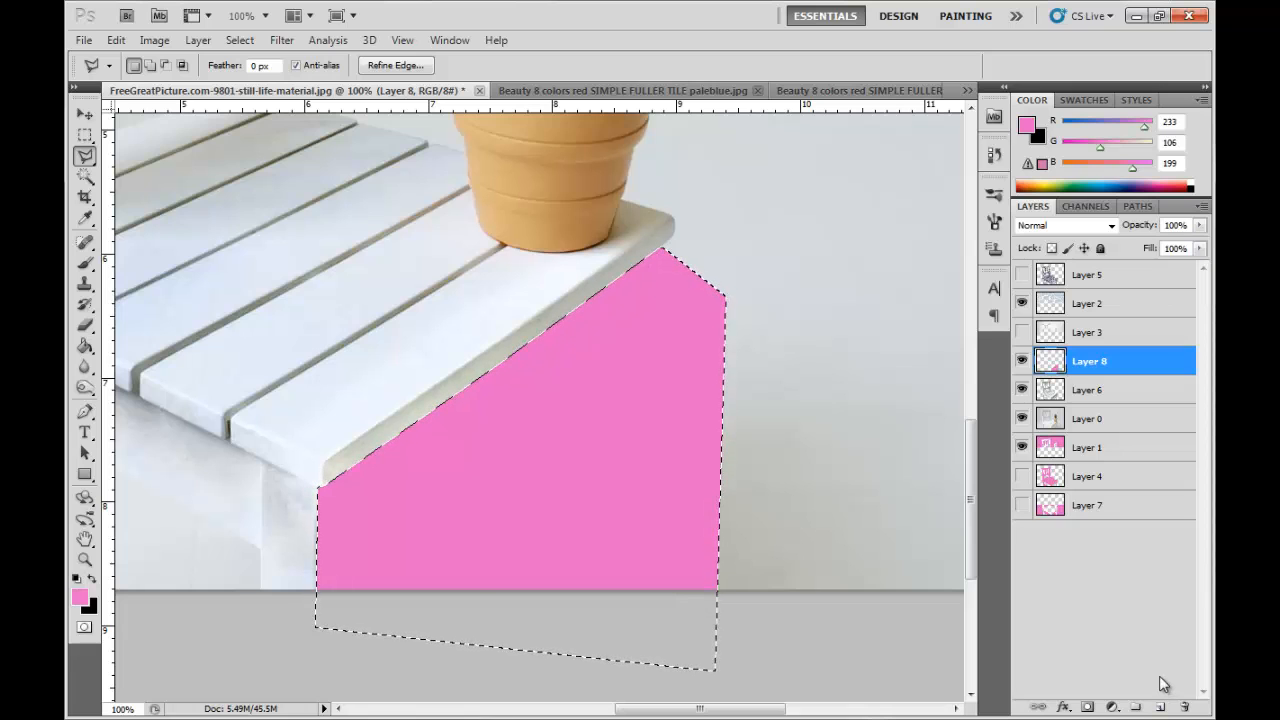
key(ctrl+d)
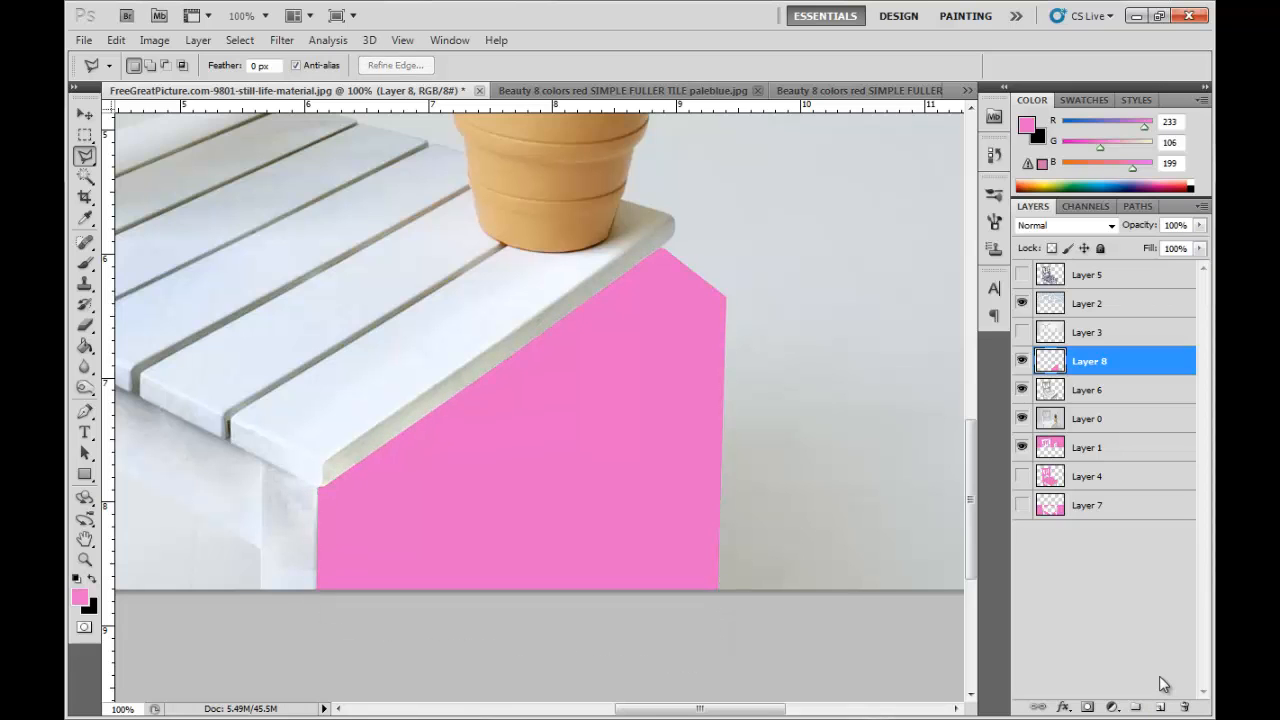
Step: Trim the pink fill on Layer 8 to the chair's outline using Layer 5's shape, and move Layer 8 below Layer 0
ctrl+click(1050, 277)
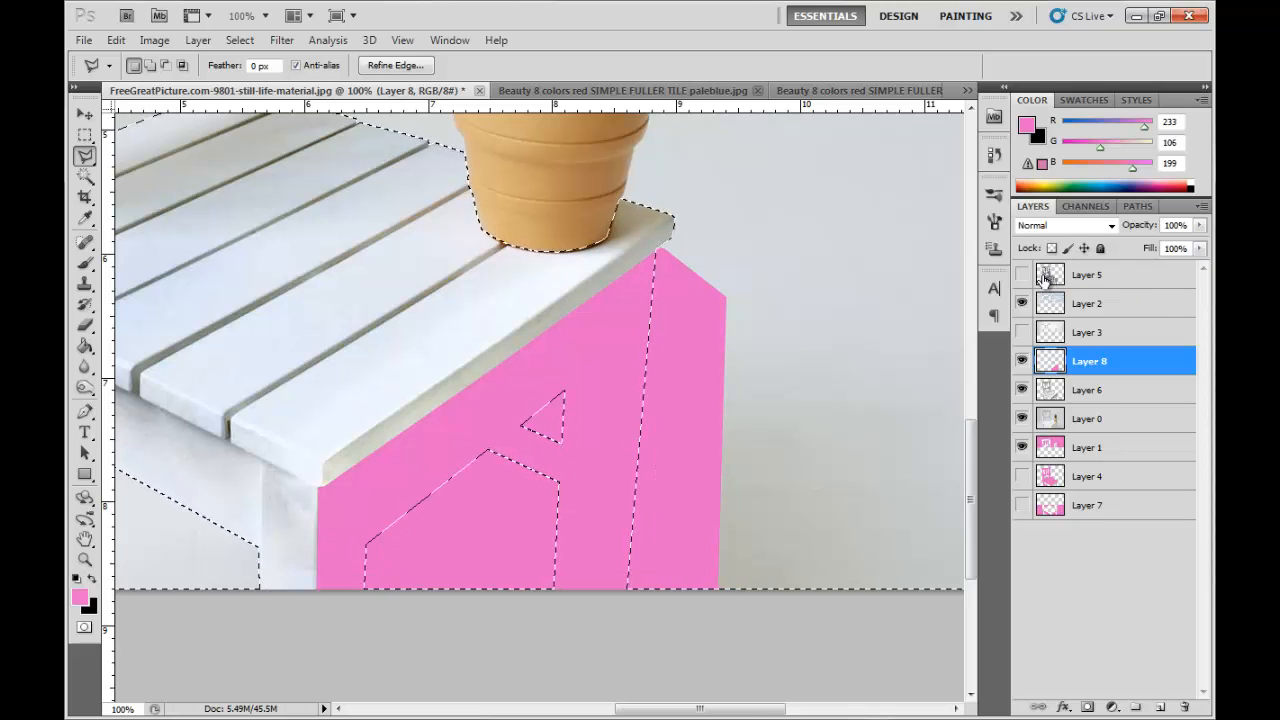
key(Delete)
key(ctrl+d)
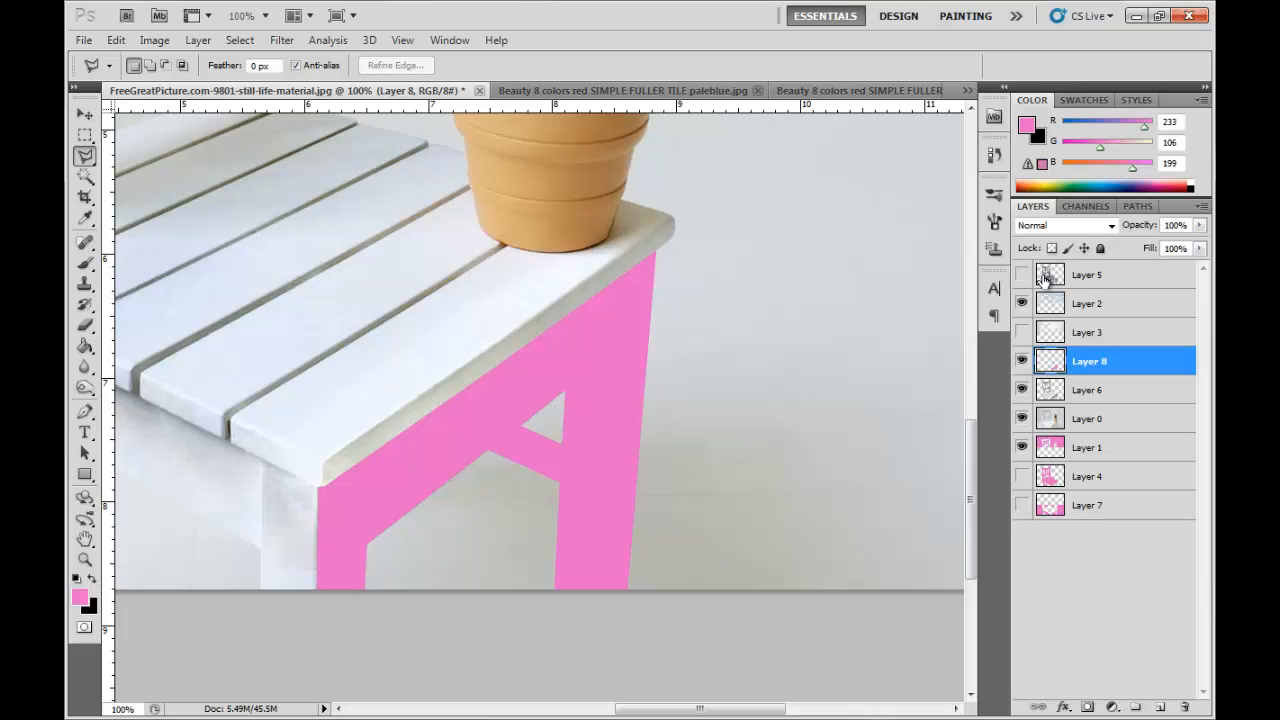
drag(1127, 366, 1120, 447)
Step: Close the open pattern files and paste the copied floral pattern as a new layer placed above all others
click(758, 91)
click(804, 91)
click(644, 294)
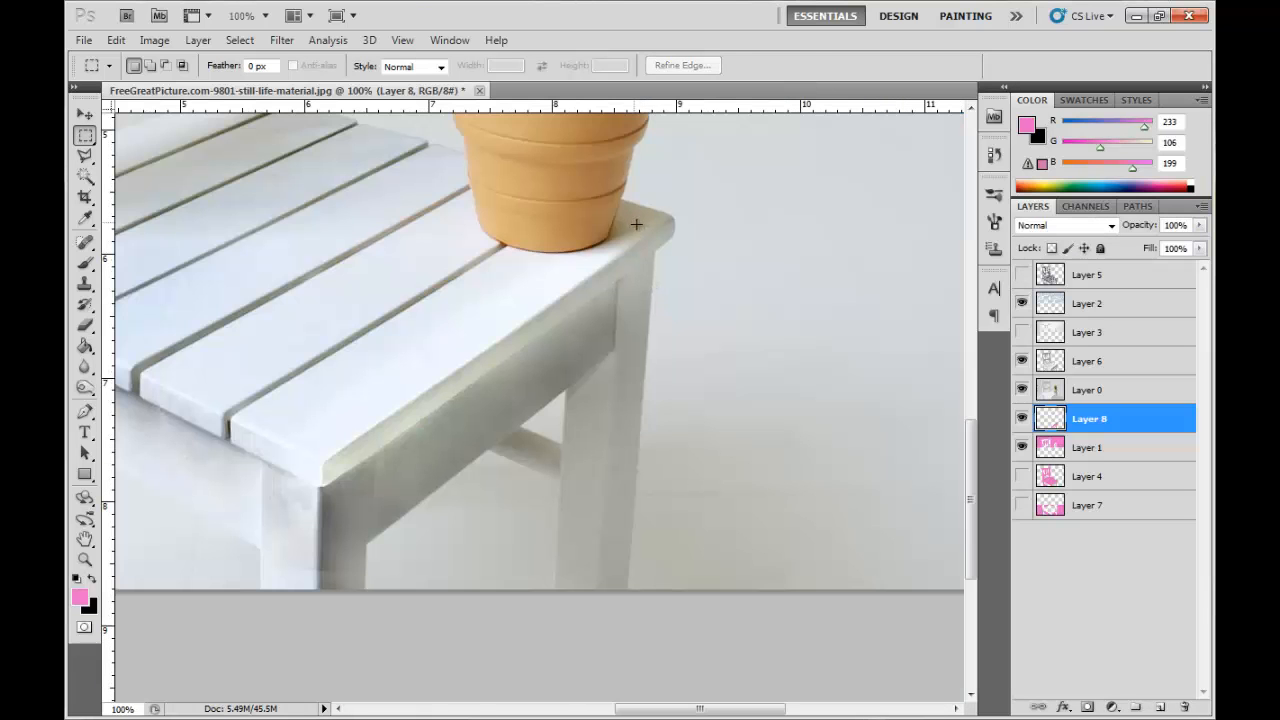
key(ctrl+v)
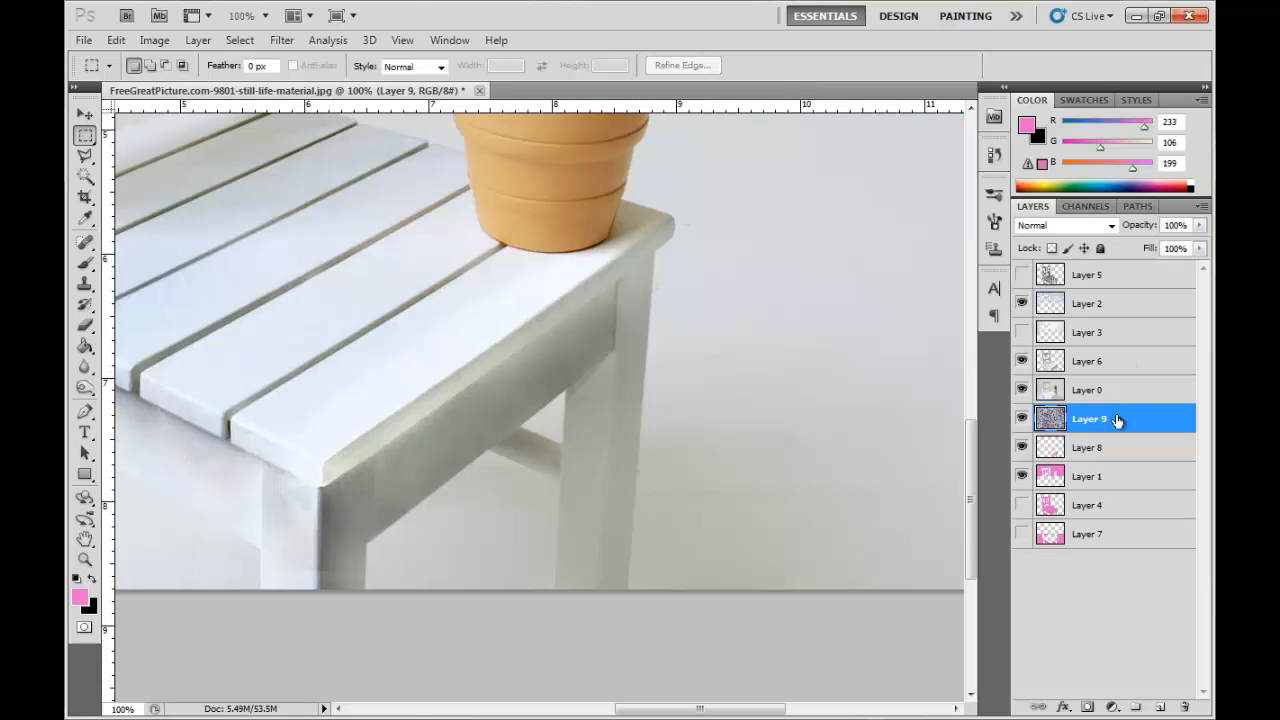
drag(1119, 414, 1128, 270)
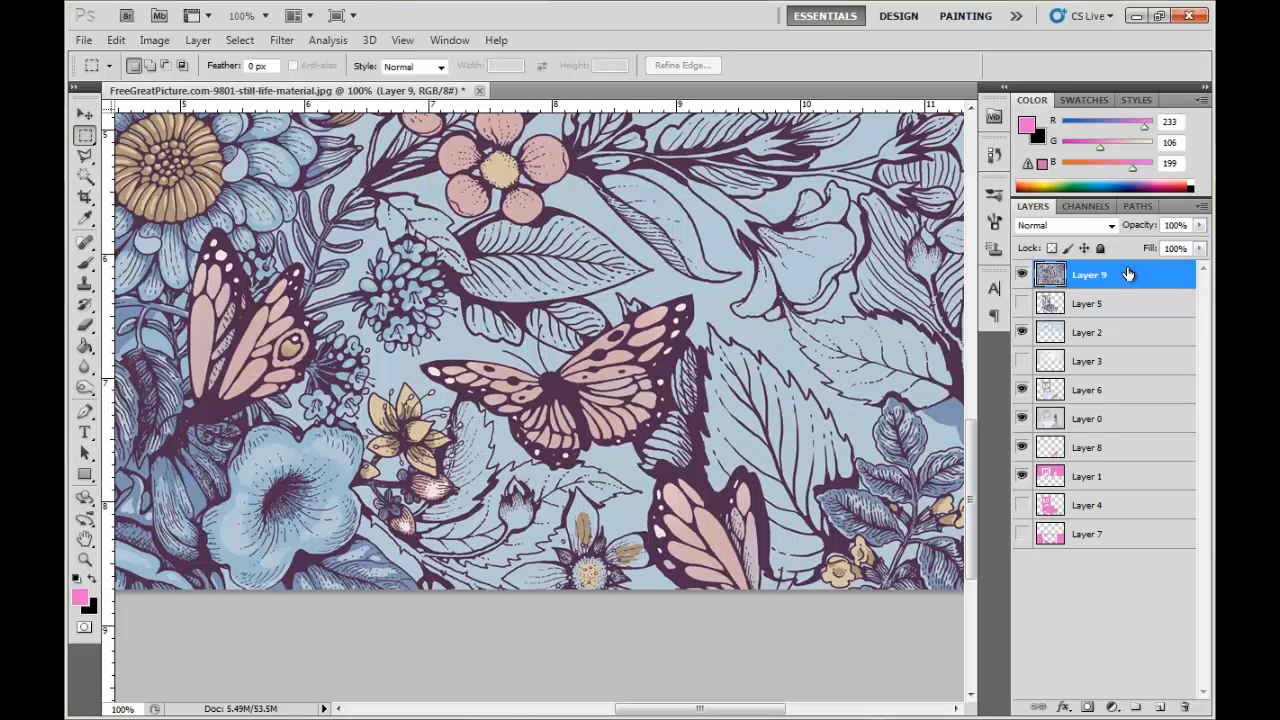
Step: Set the pasted floral pattern to Multiply and scale it proportionally to 55.47%
click(1112, 228)
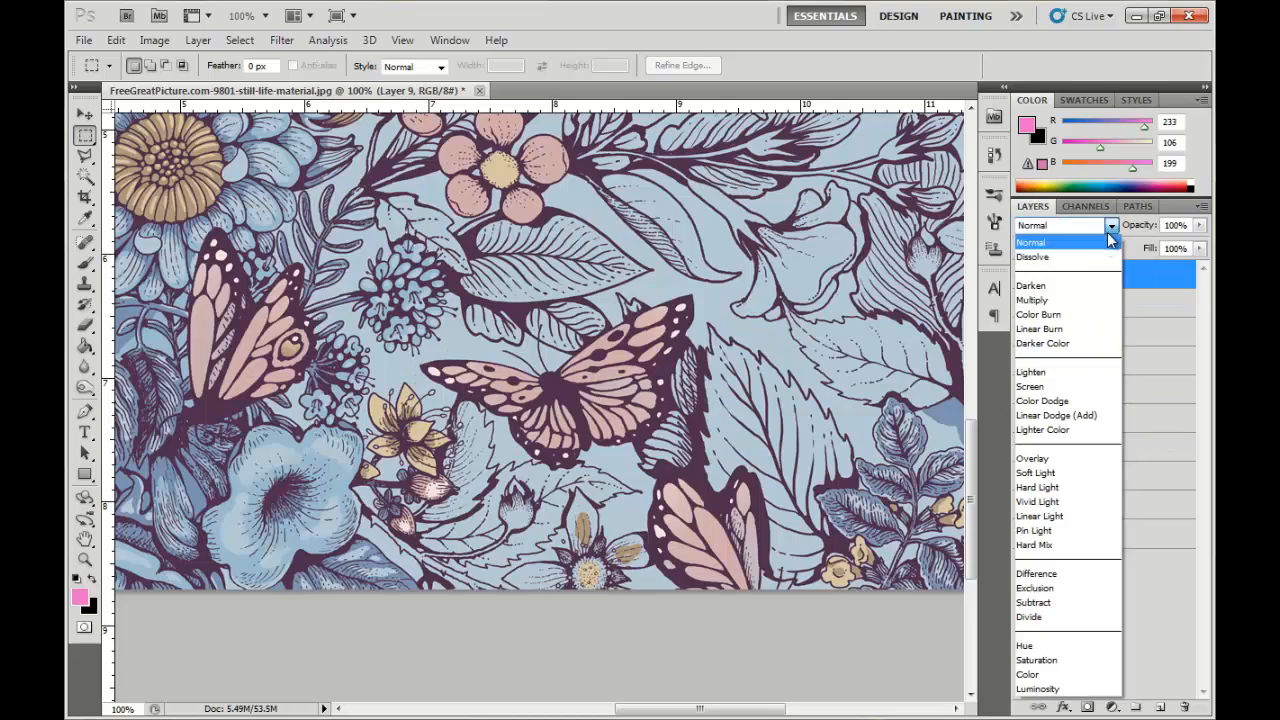
click(1077, 297)
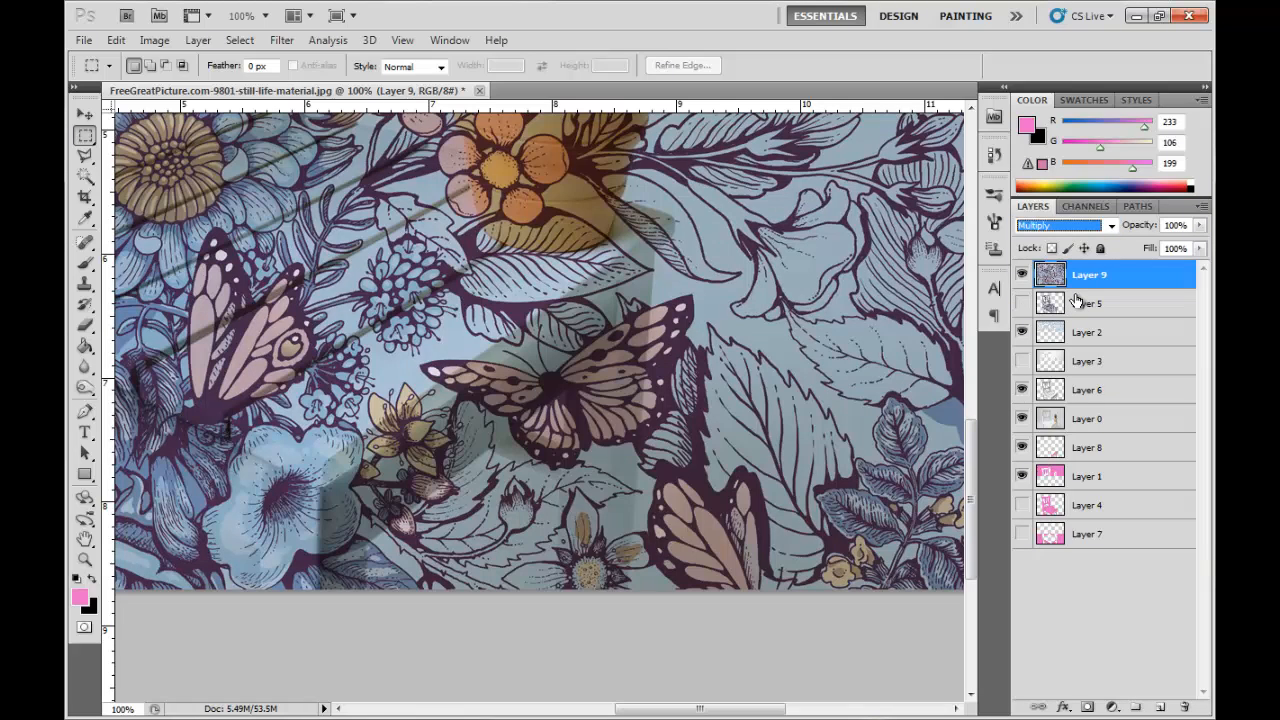
key(ctrl+0)
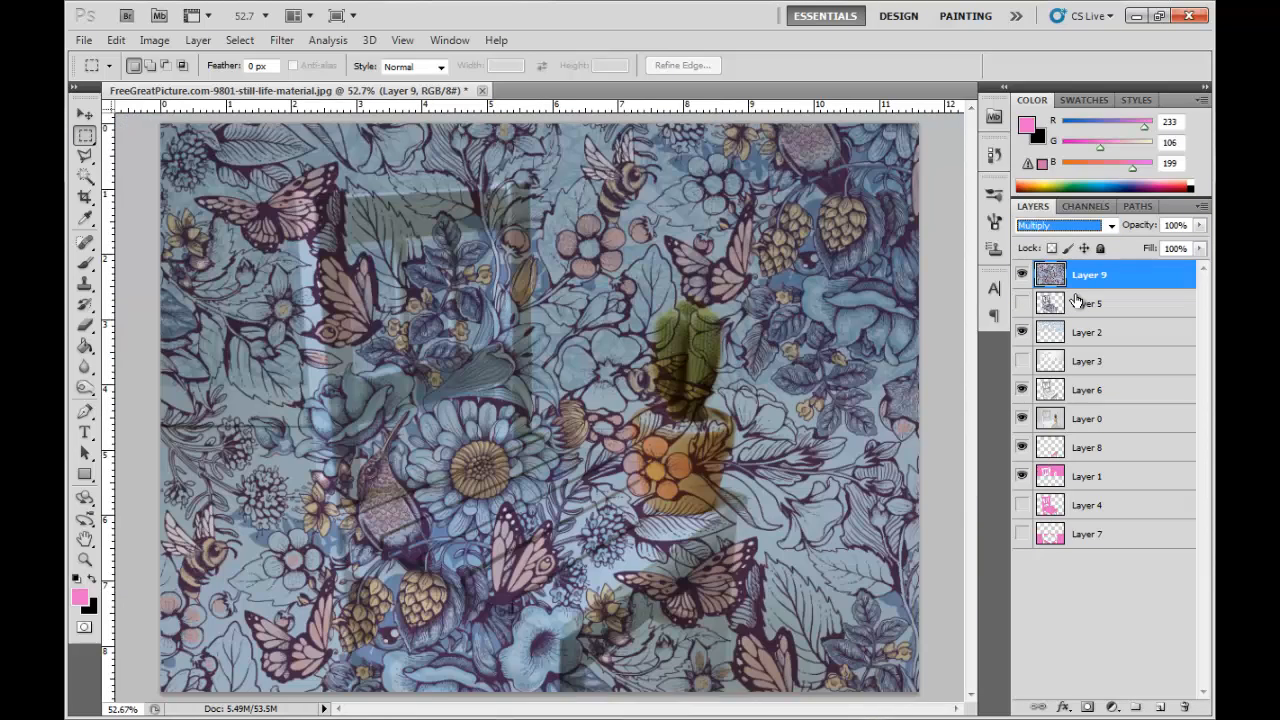
key(ctrl+t)
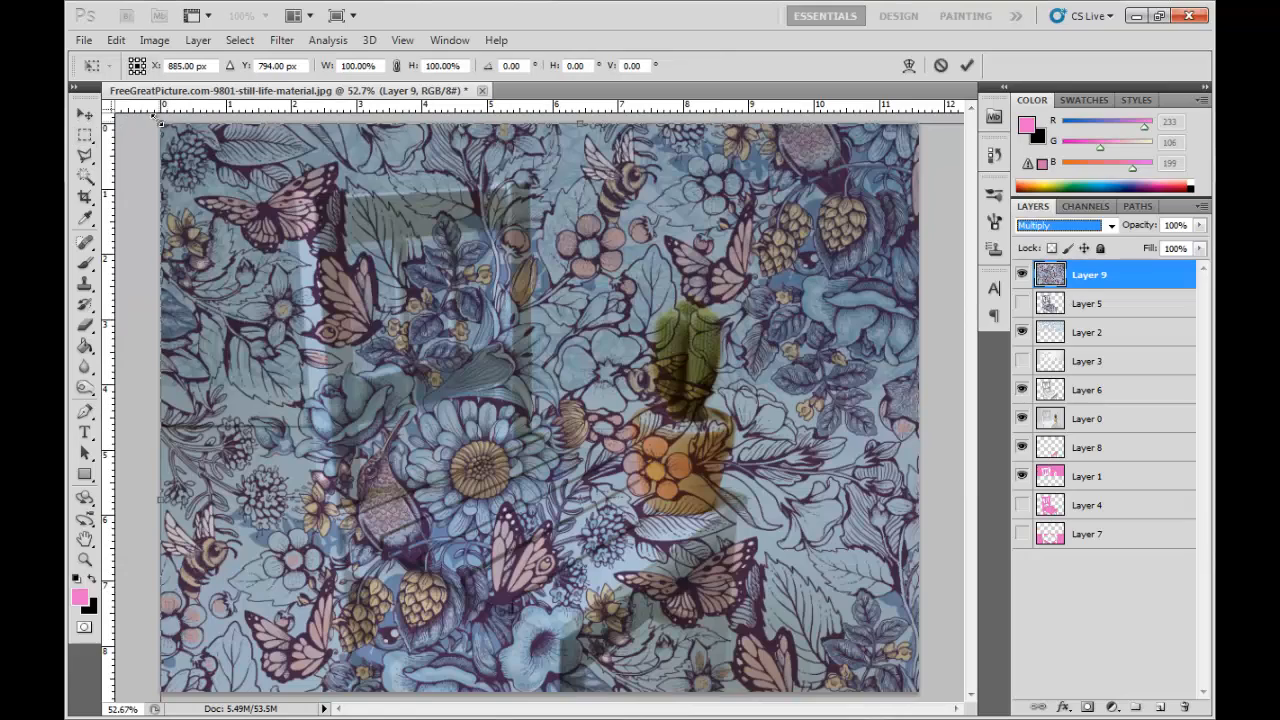
drag(158, 120, 535, 461)
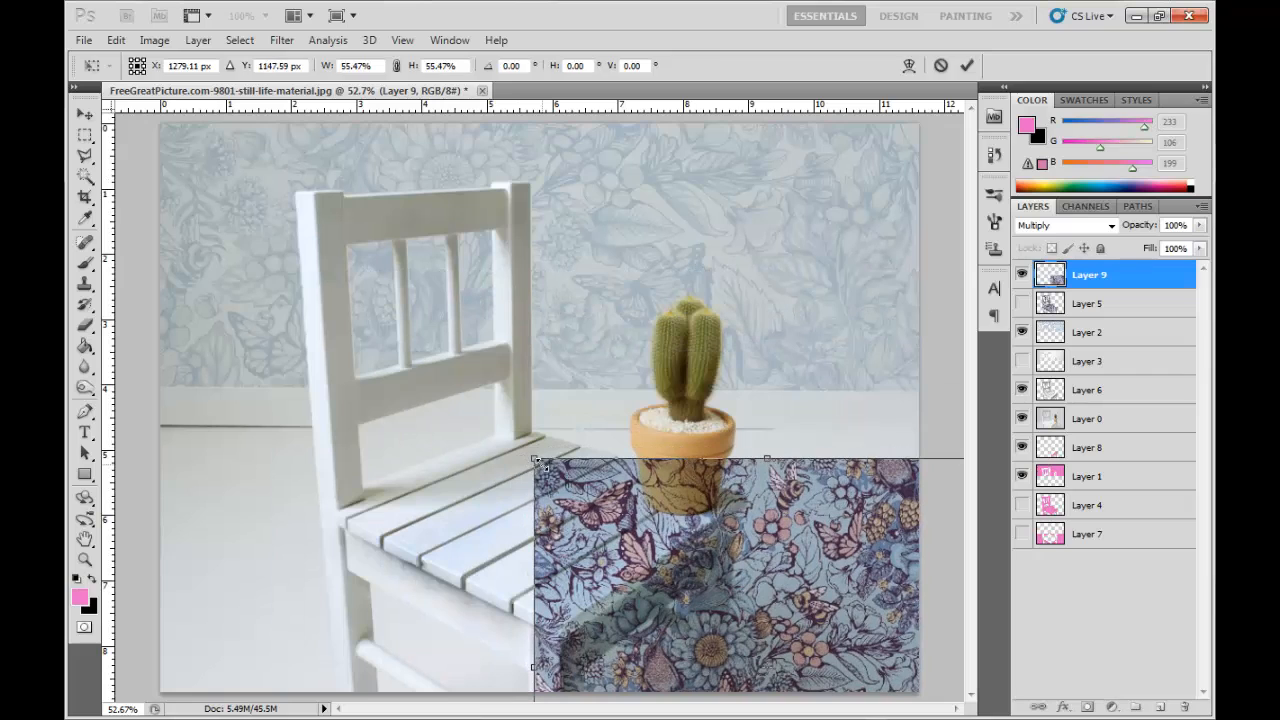
key(Return)
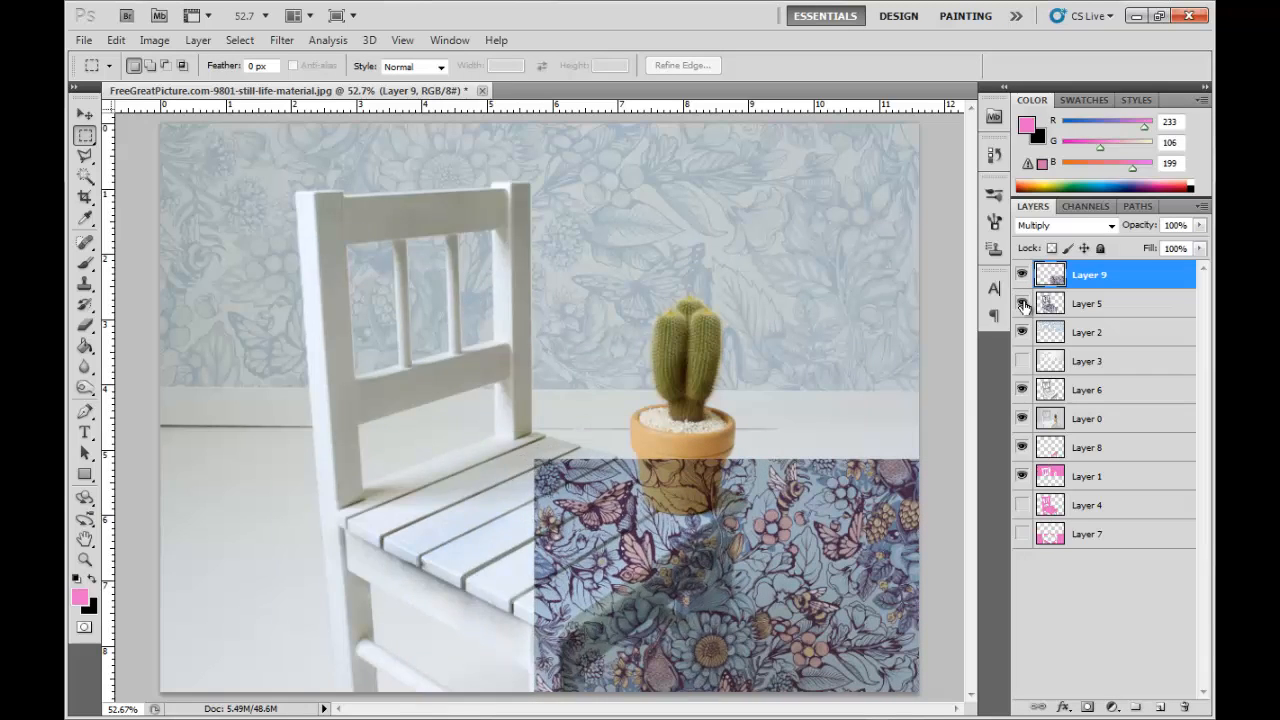
Step: Show the chair pattern on Layer 5 and move the scaled pattern on Layer 9 over the chair's shaded side
click(1022, 303)
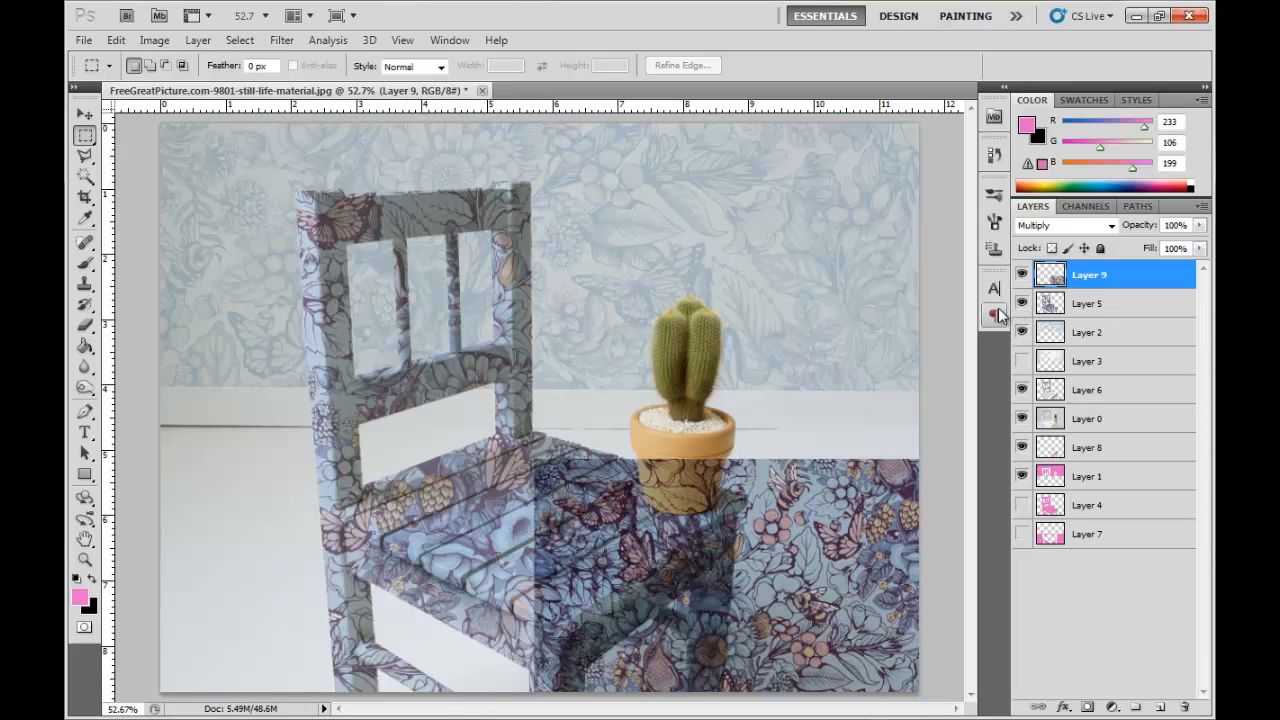
click(86, 115)
drag(841, 574, 686, 710)
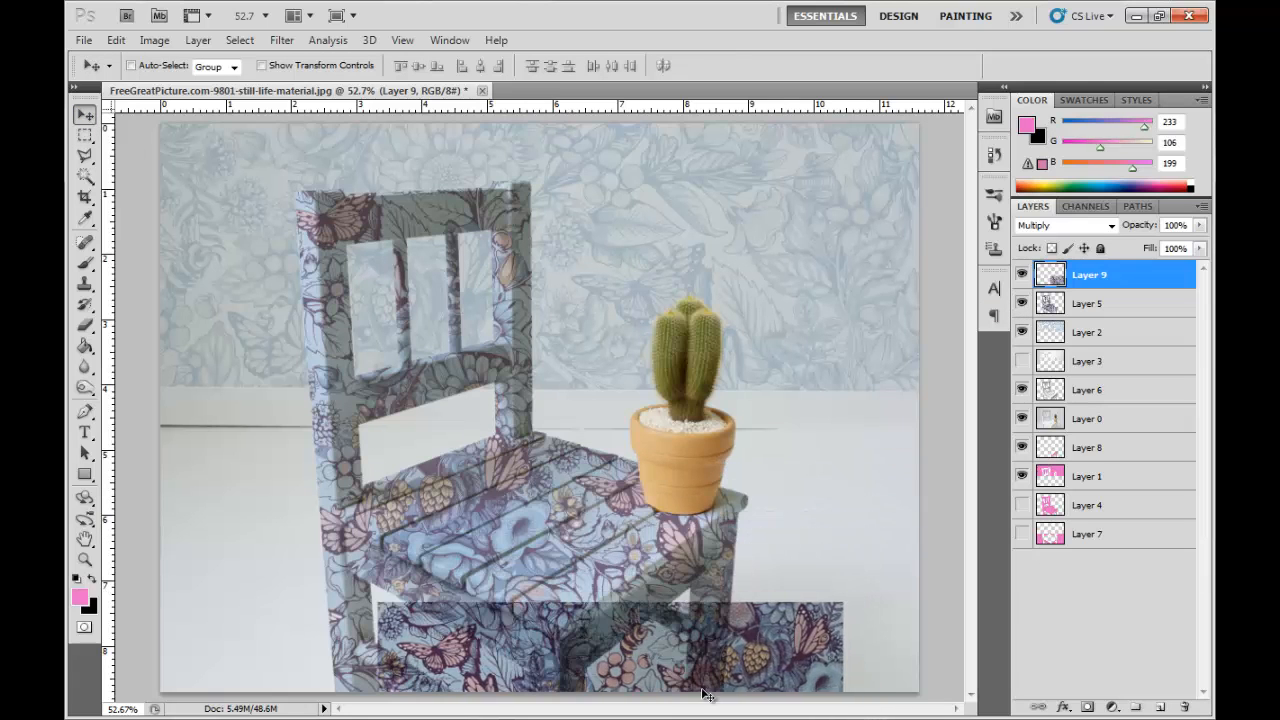
drag(797, 658, 844, 566)
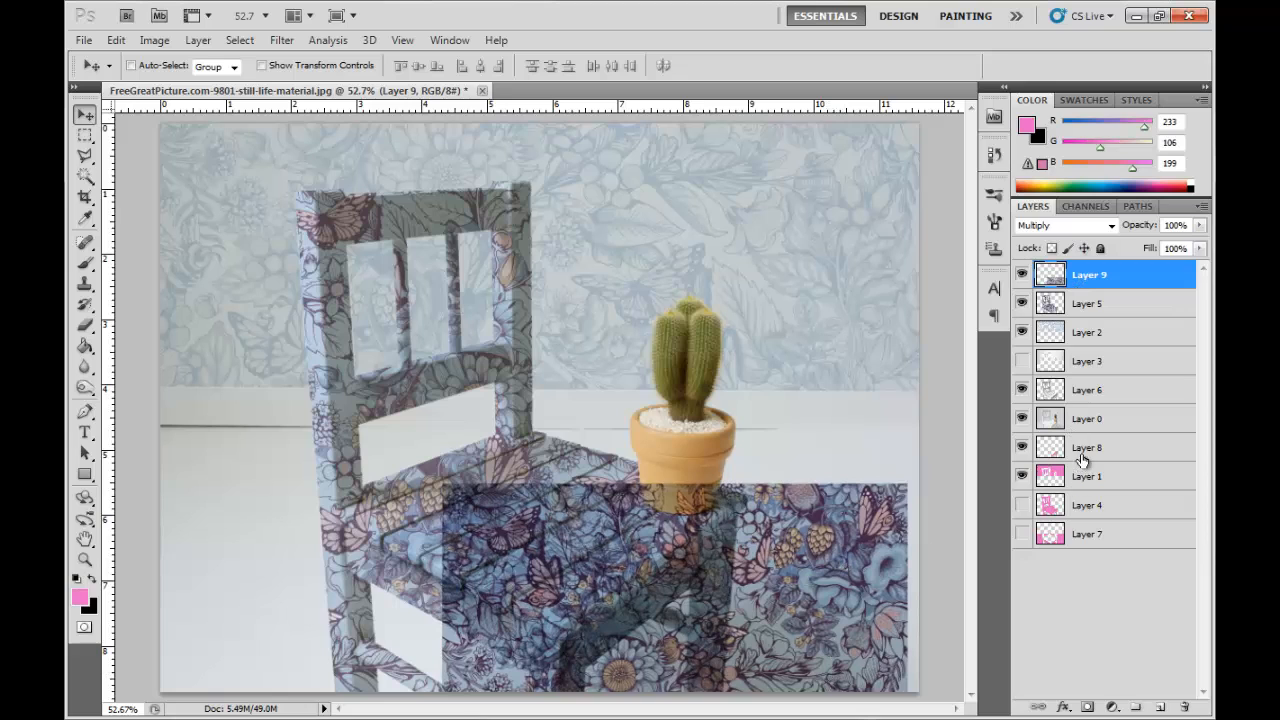
Step: Trim the Layer 9 pattern to the chair's shaded side by using Layer 8's shape and deleting everything outside it
ctrl+click(1082, 453)
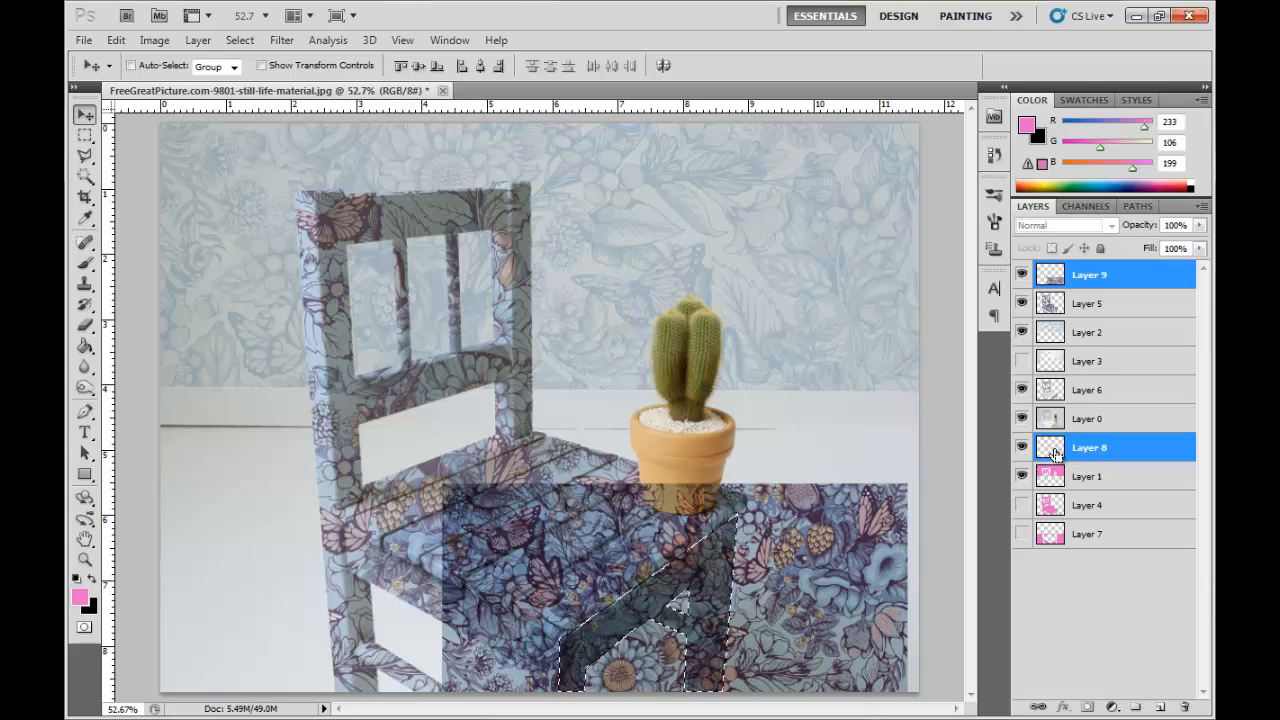
click(1100, 293)
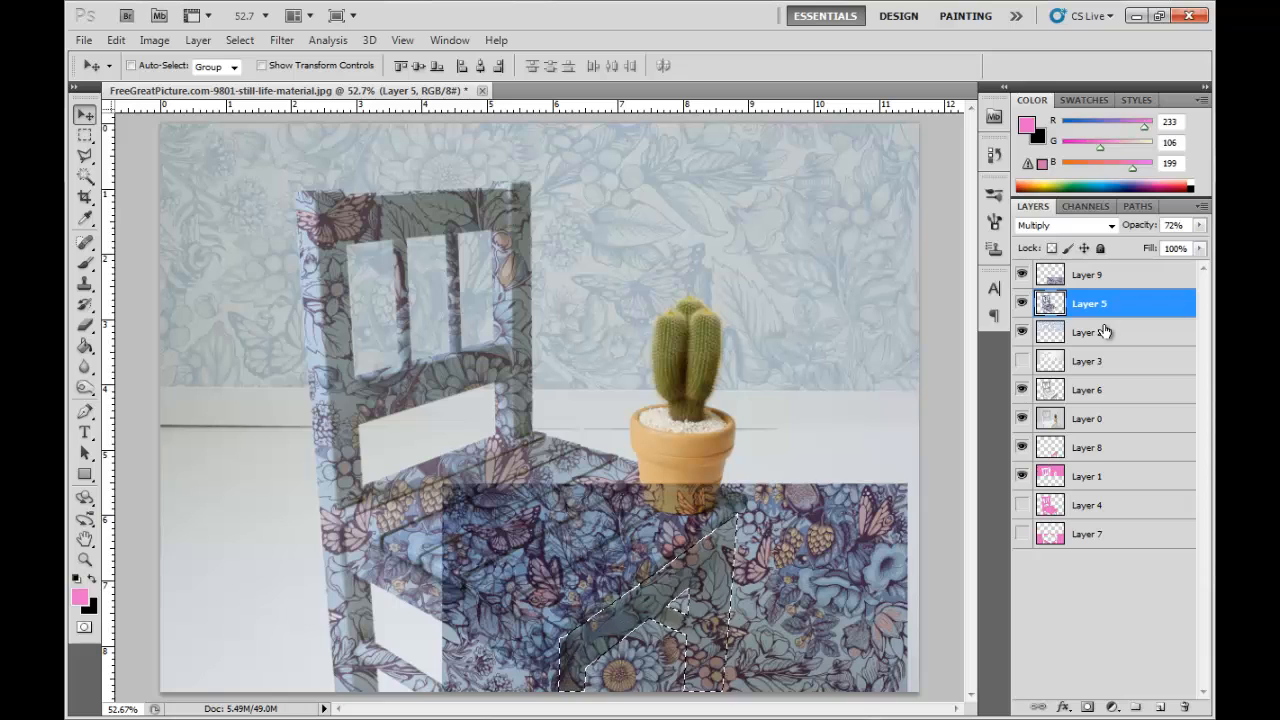
click(1095, 280)
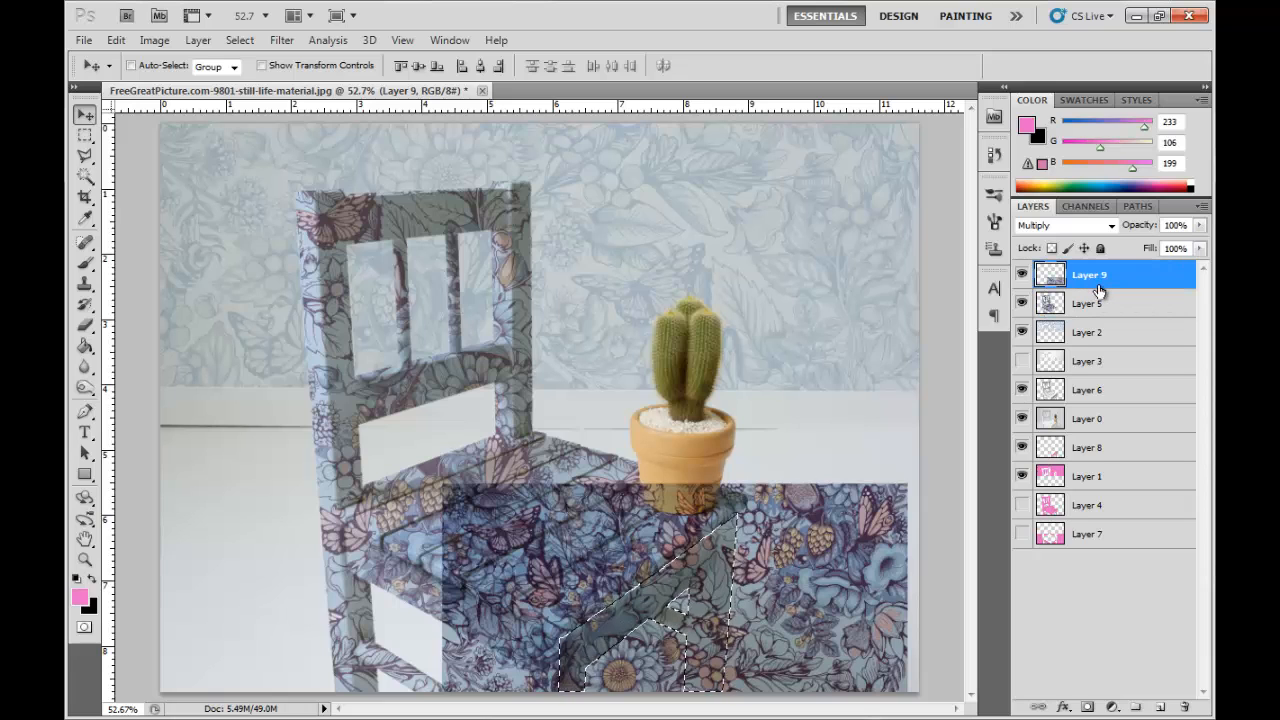
key(ctrl+shift+i)
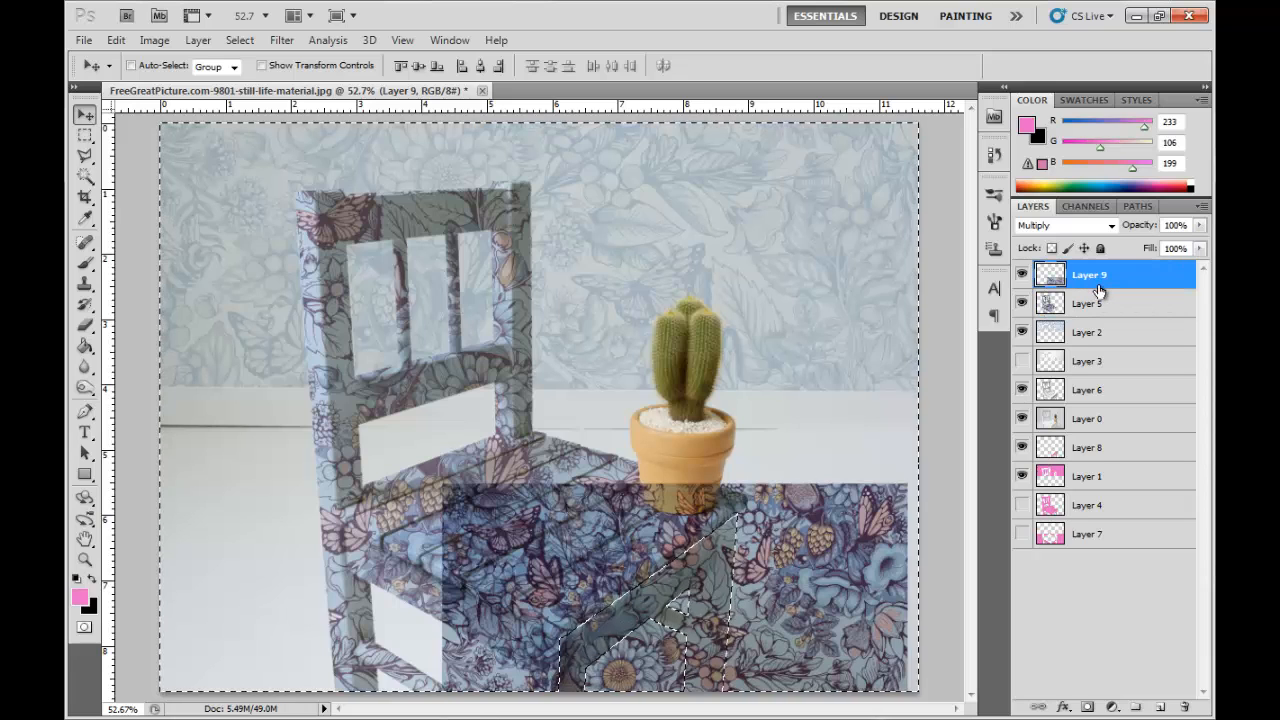
key(Delete)
key(ctrl+d)
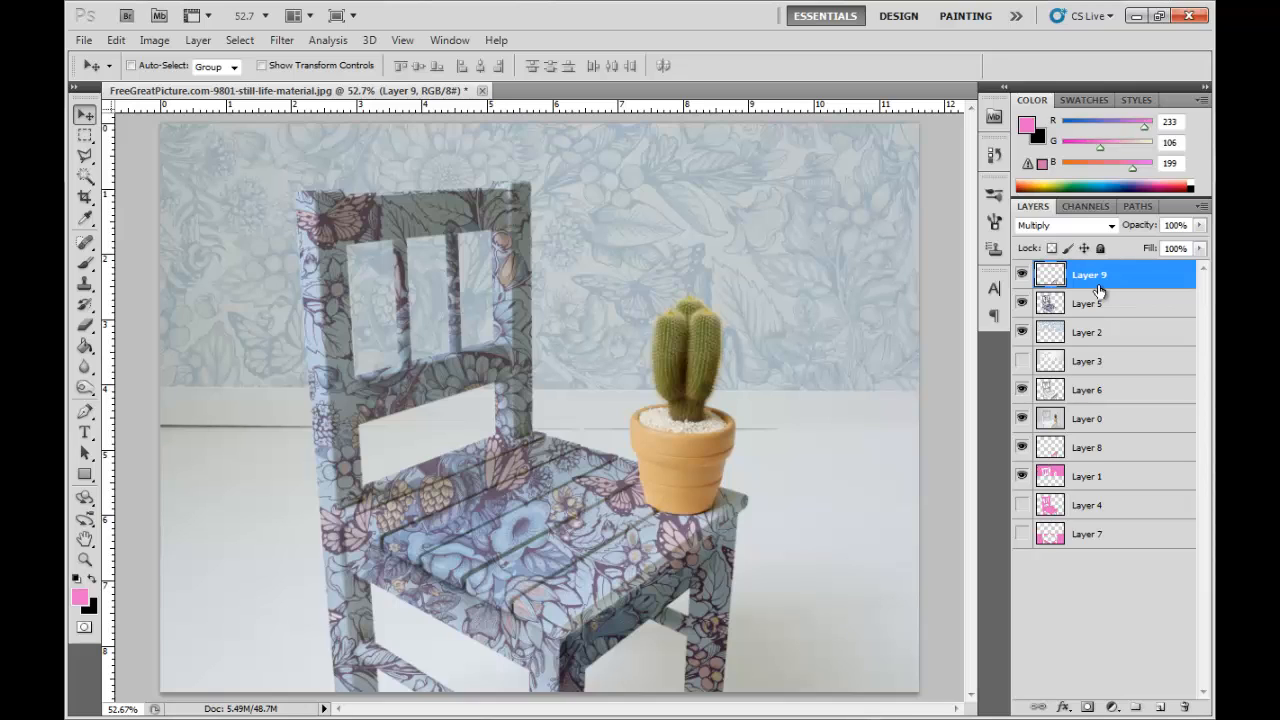
Step: Ready the Burn tool with brush size 70 and make the chair pattern on Layer 5 active
click(87, 388)
click(178, 403)
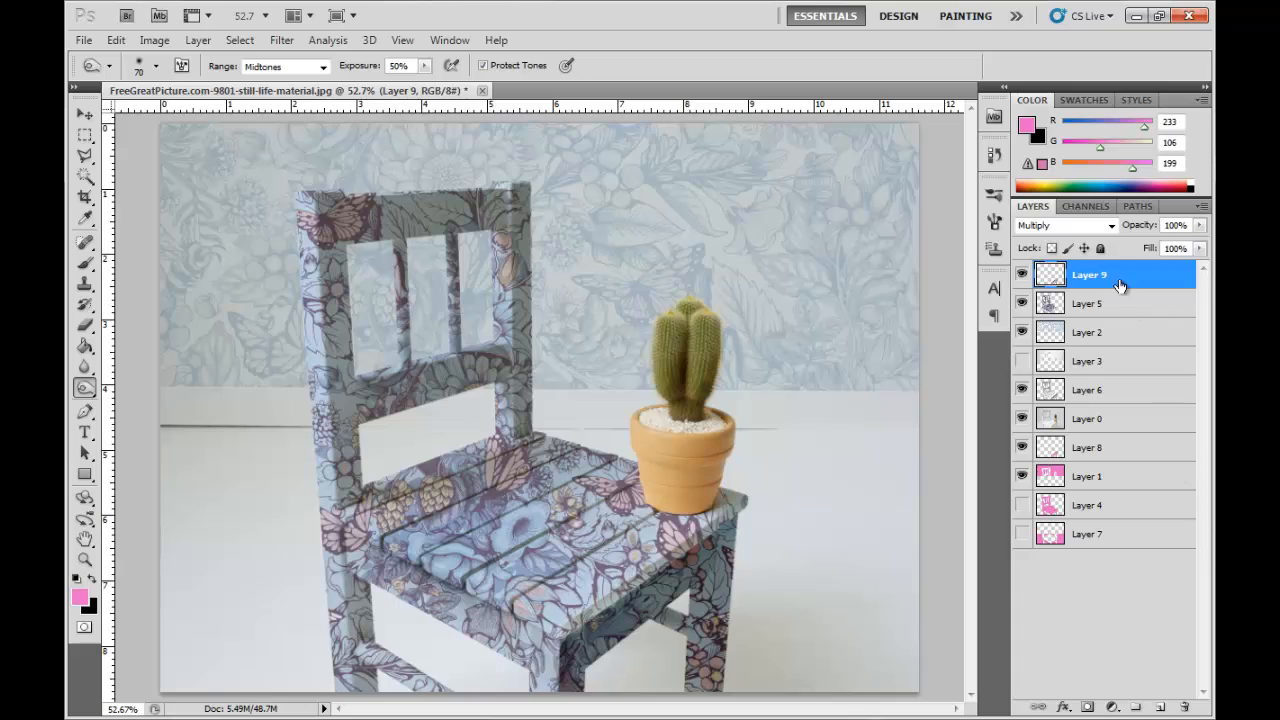
click(1082, 306)
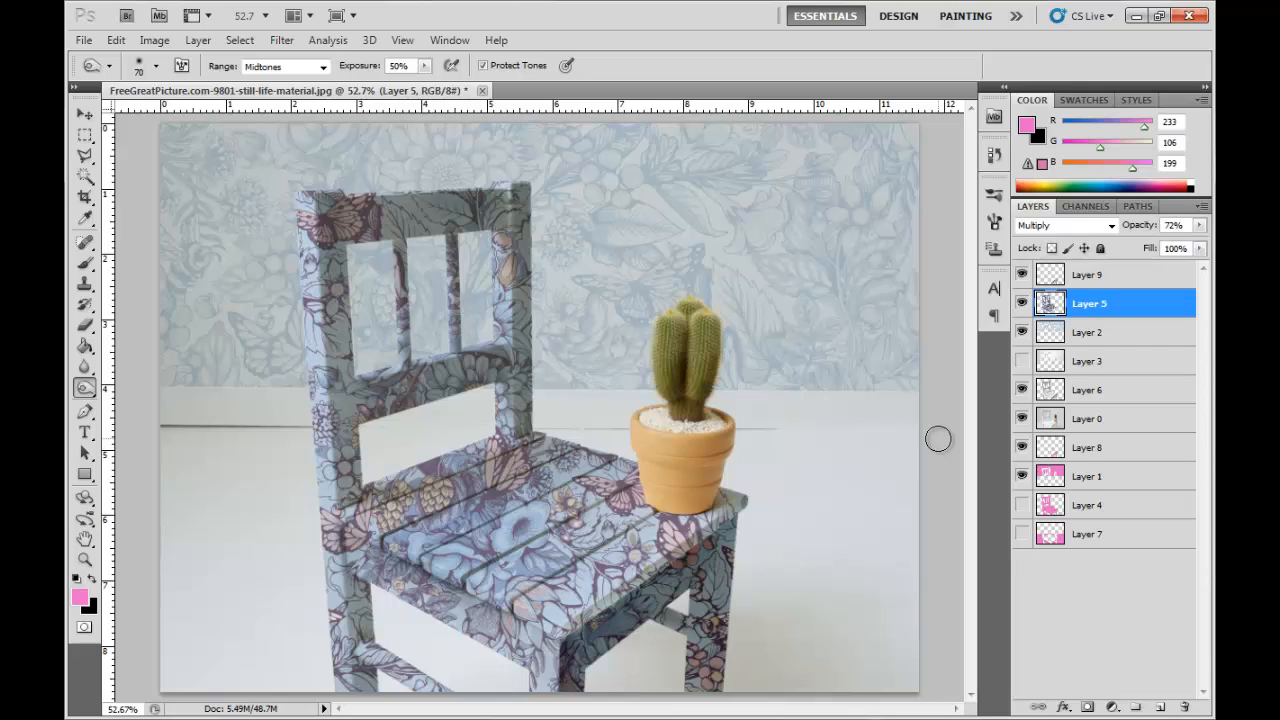
Step: Review the blend mode options for Layer 9, keeping Multiply
click(1105, 272)
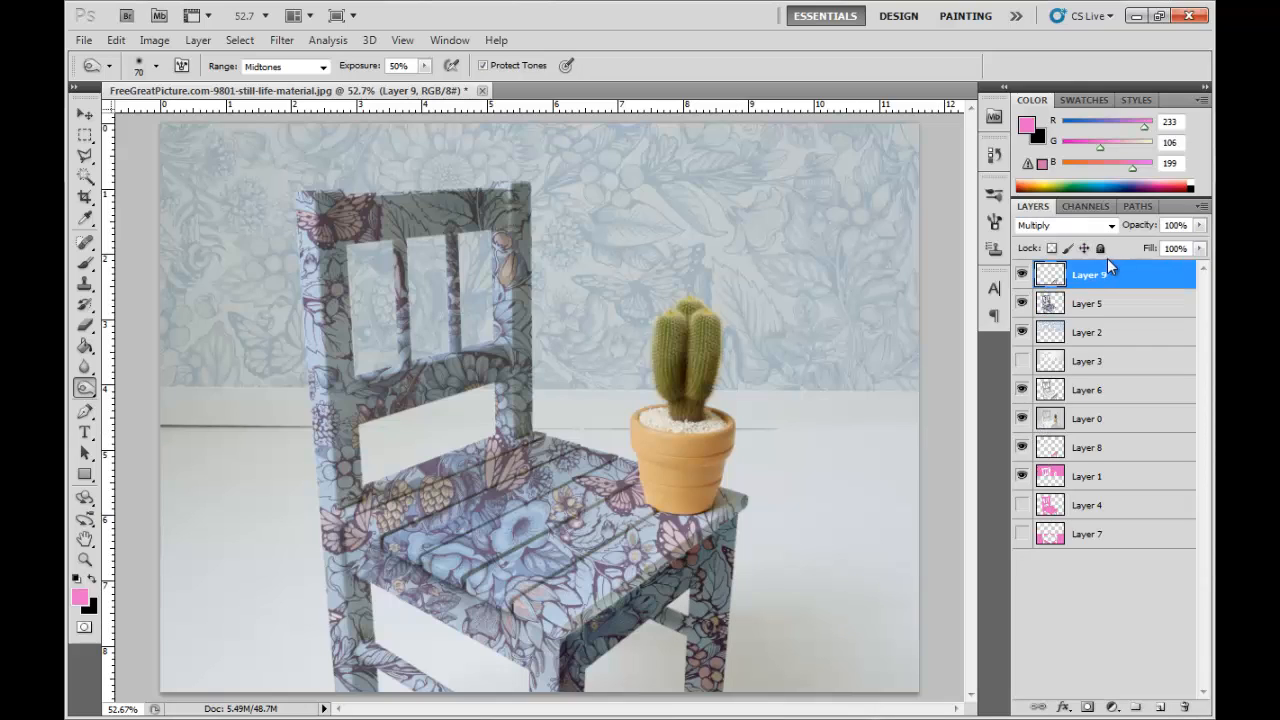
click(1111, 225)
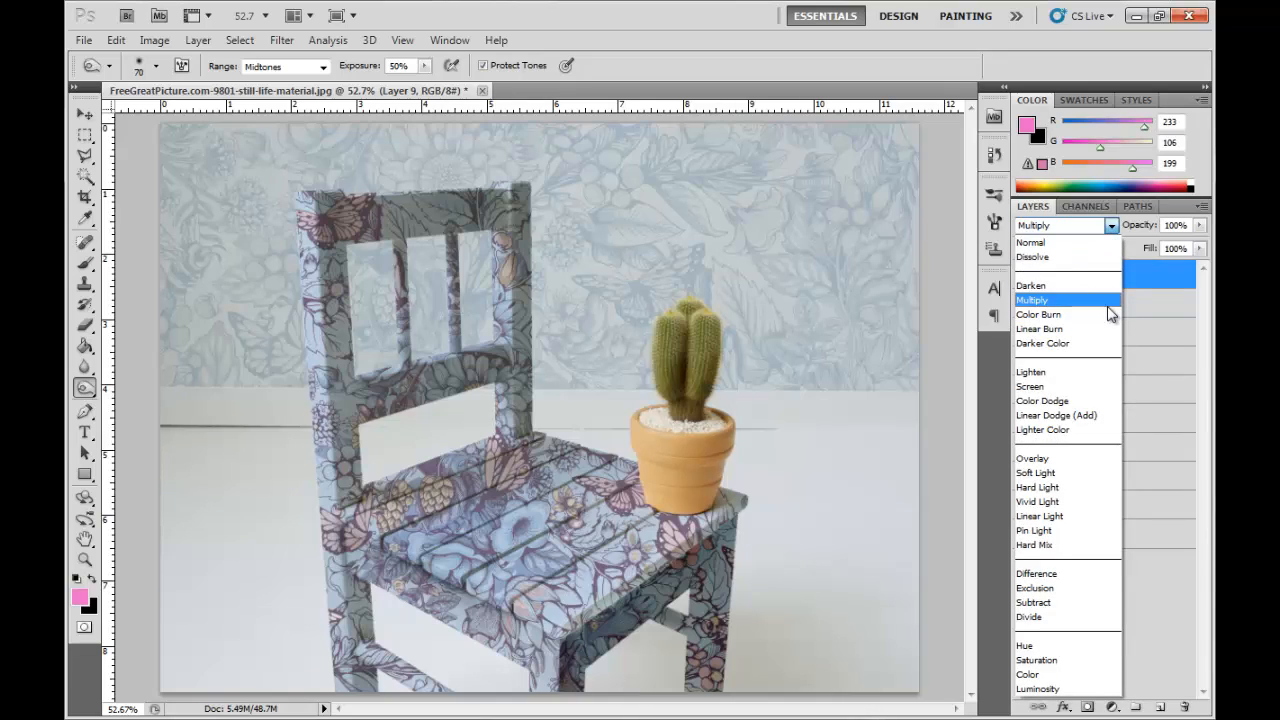
click(1112, 225)
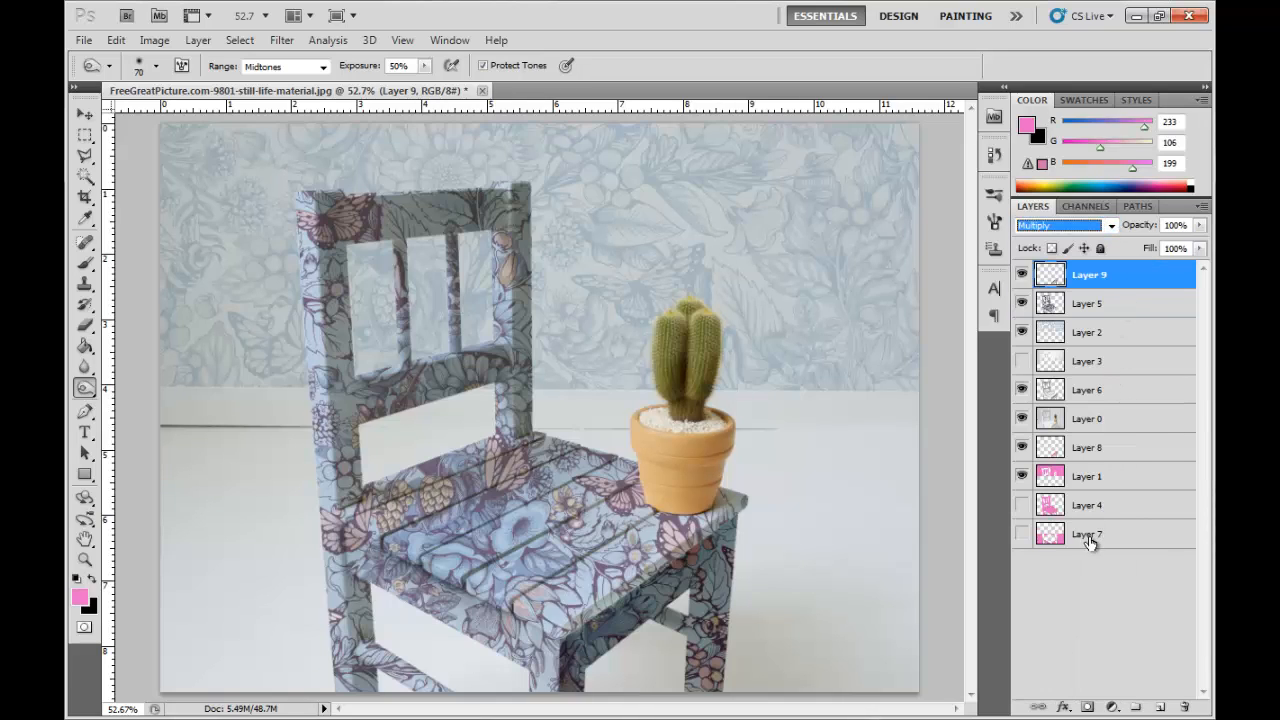
Step: Open the red floral pattern file "Beauty 8 colors red SIMPLE FULLER TILE.jpg"
click(84, 40)
click(145, 79)
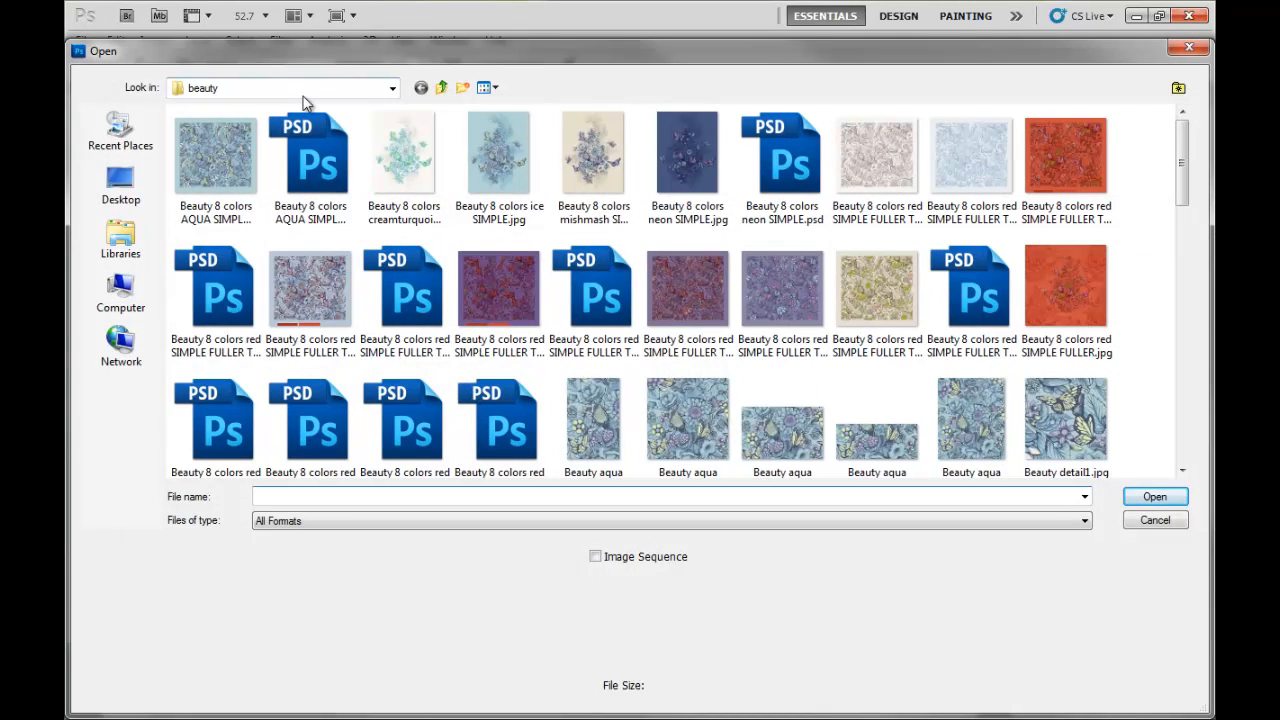
click(696, 289)
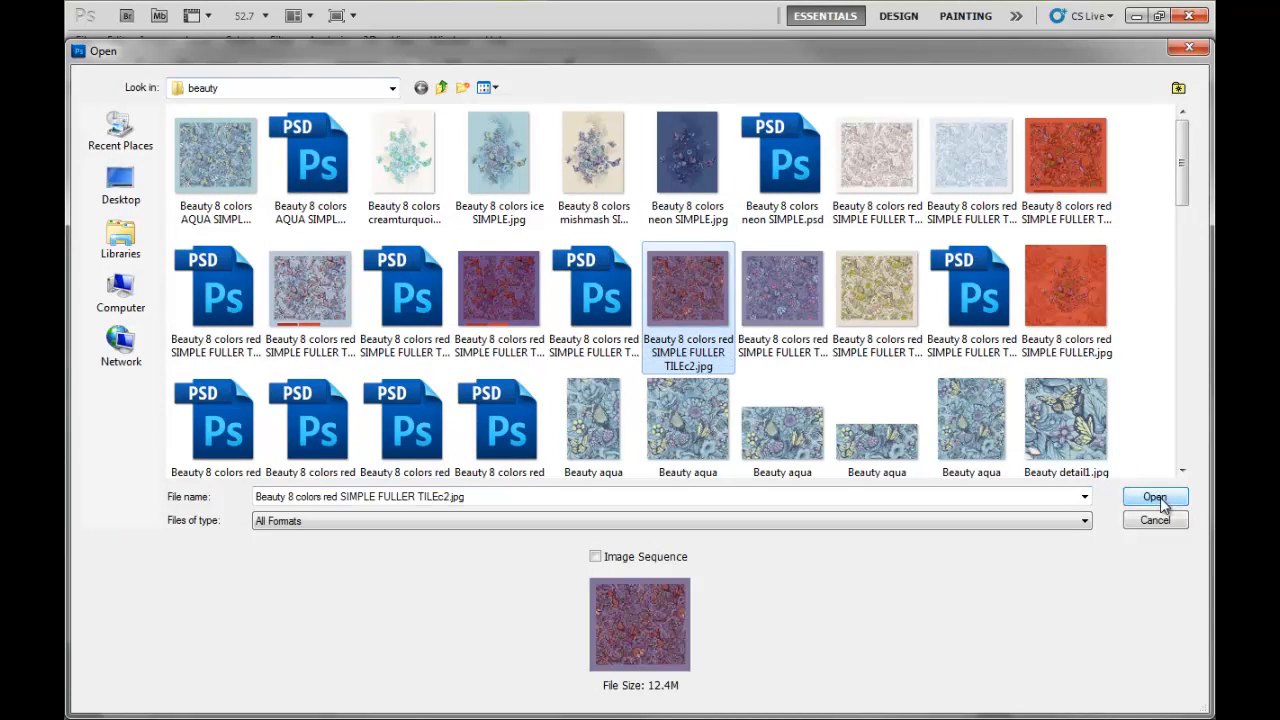
click(1078, 151)
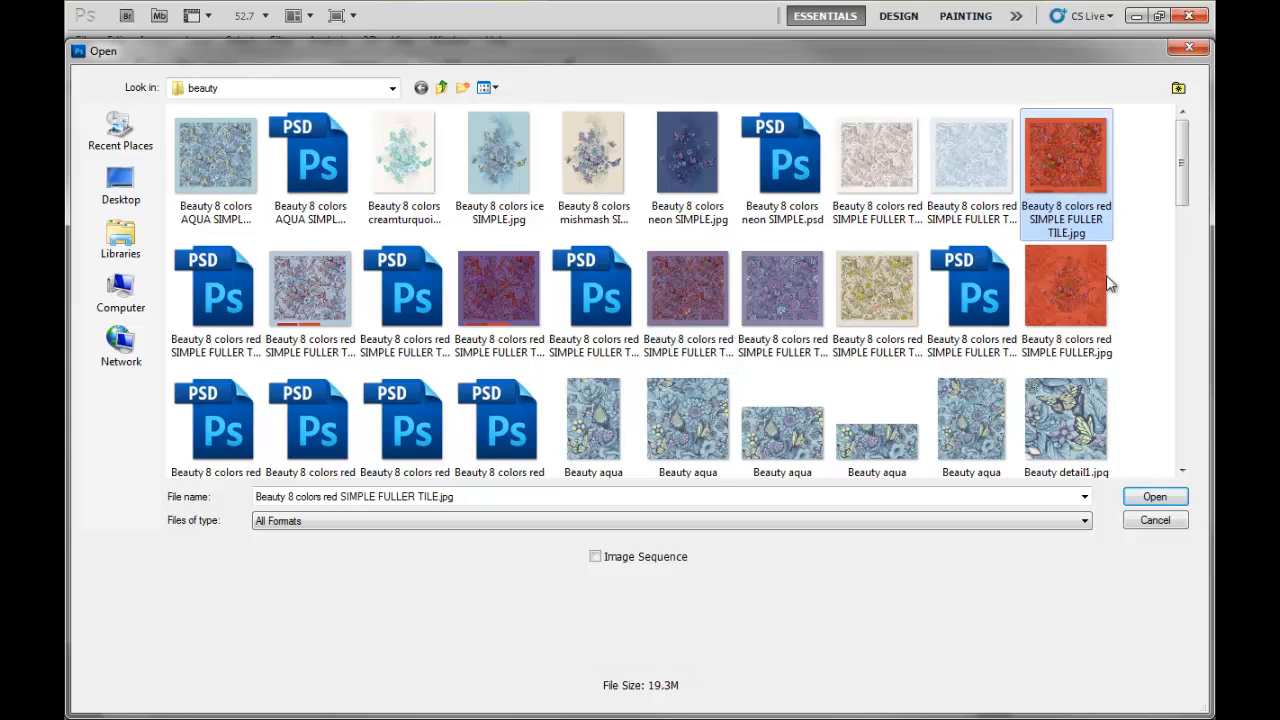
click(1170, 502)
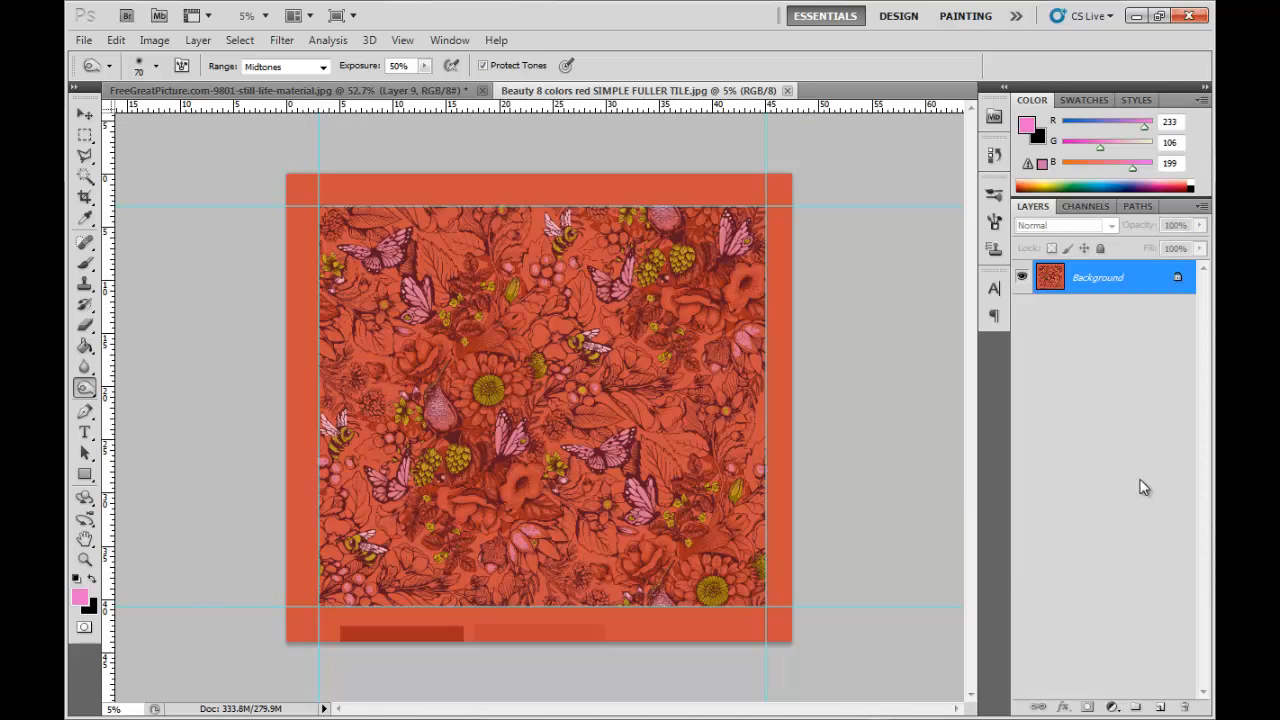
Step: Convert the red pattern's background into a regular layer and resize the image proportionally to 5000 pixels wide
double_click(1098, 278)
click(806, 220)
click(154, 40)
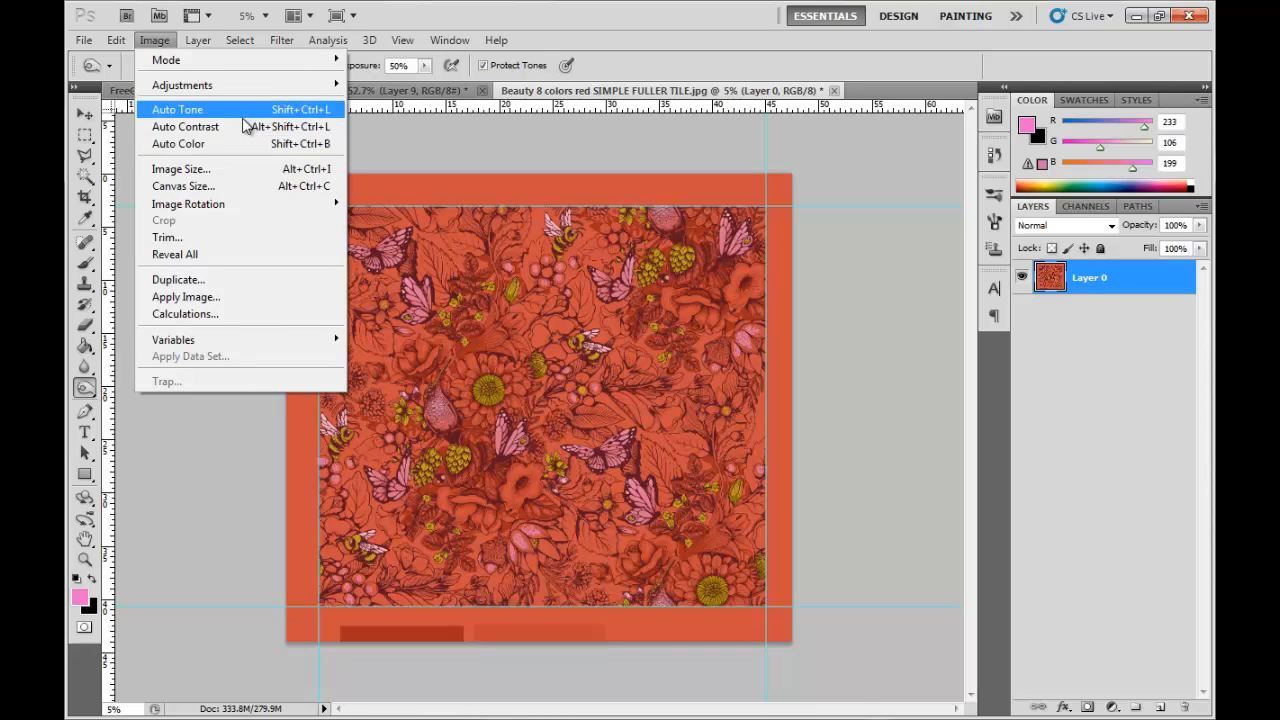
click(220, 170)
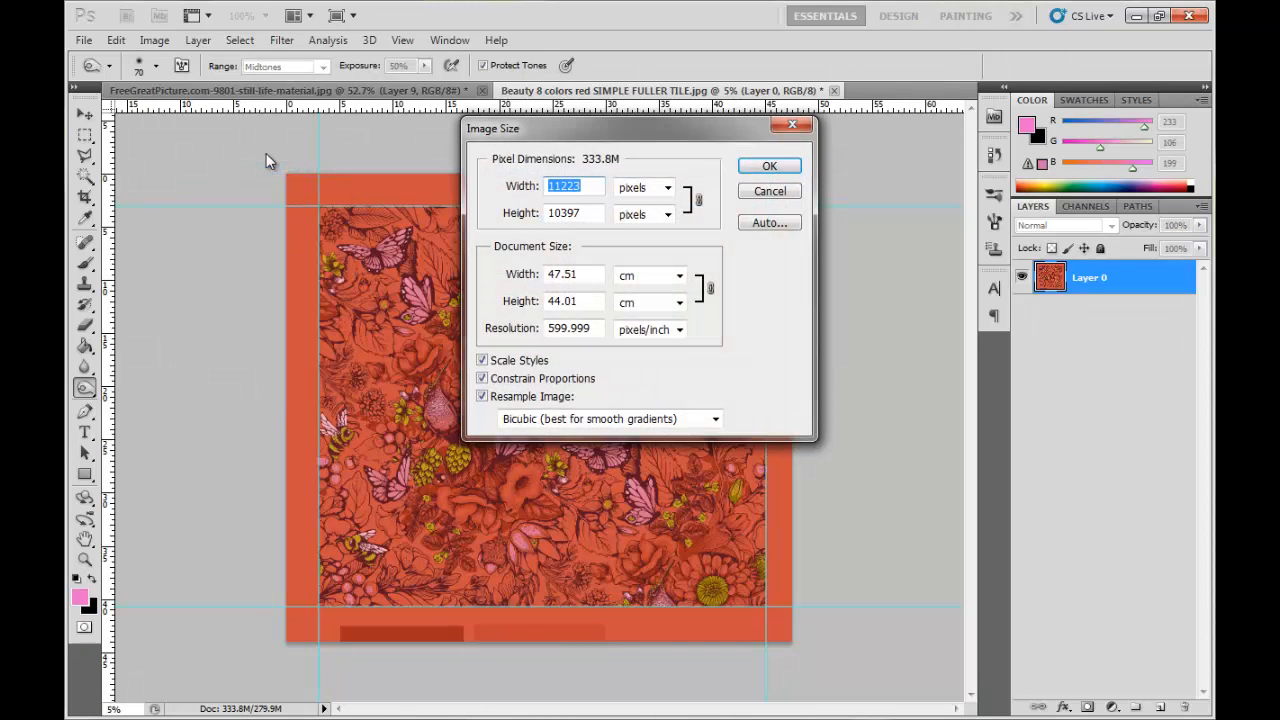
text(50000)
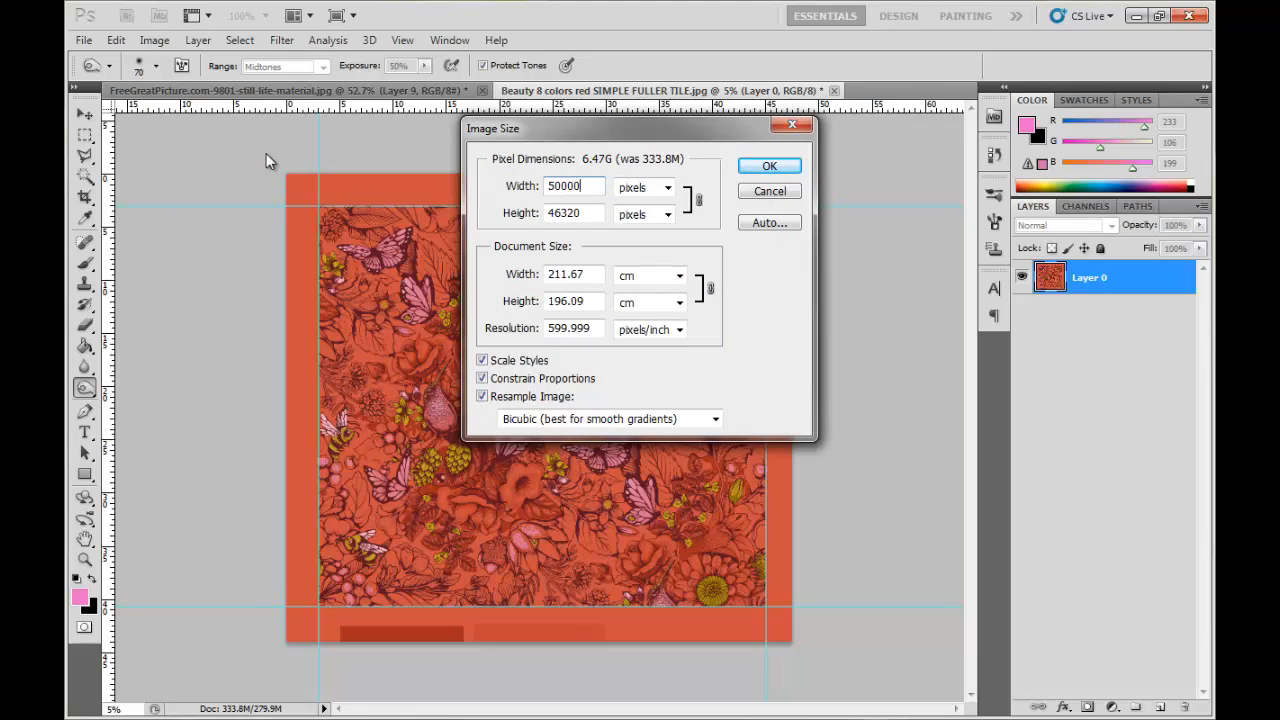
key(BackSpace)
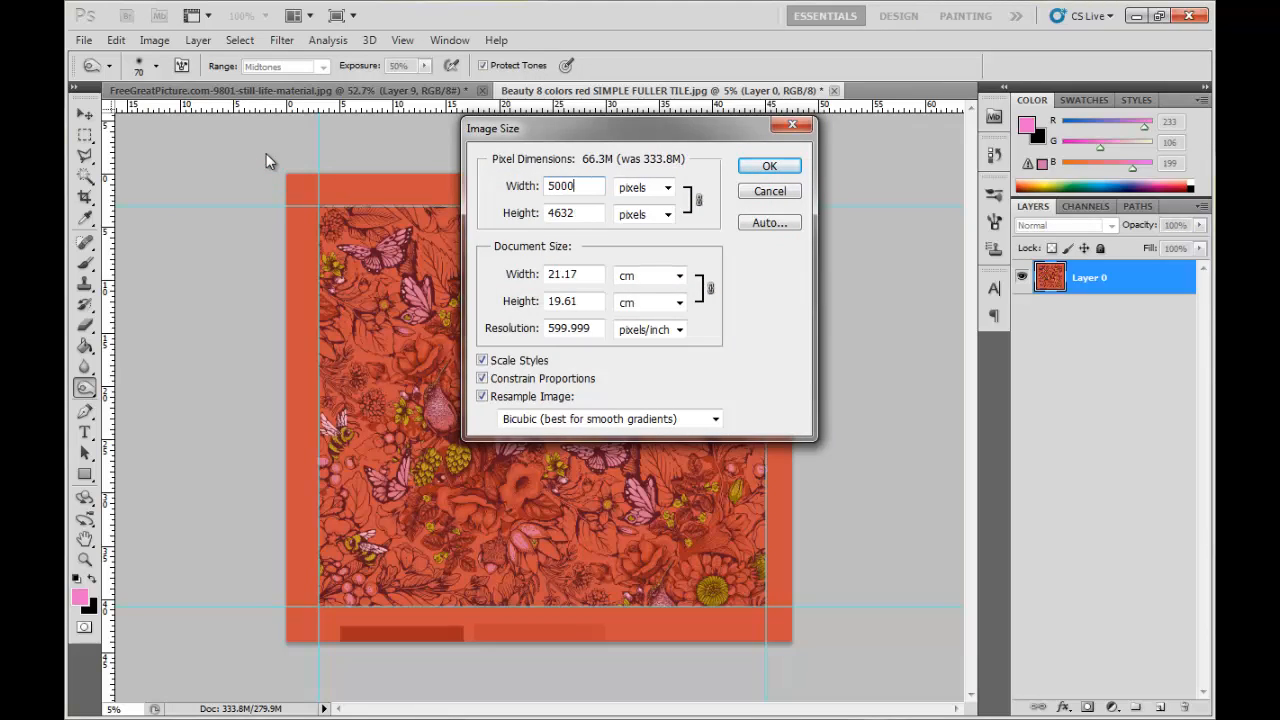
click(770, 166)
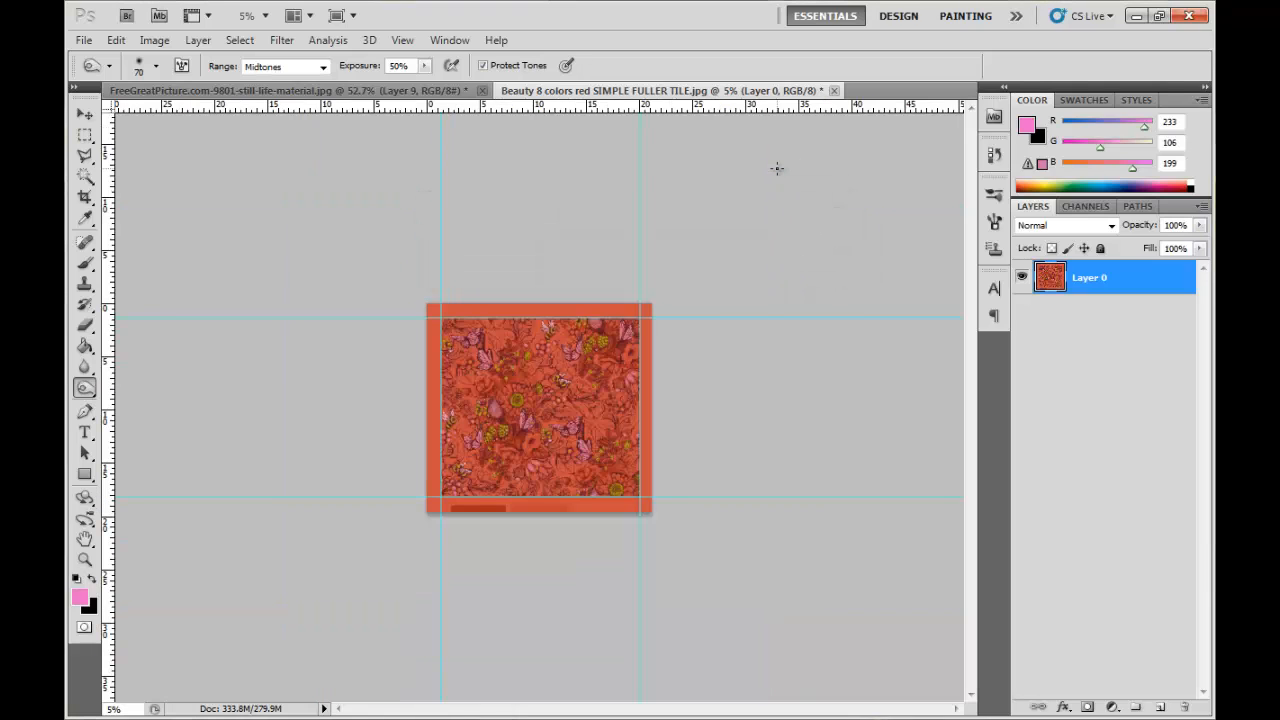
Step: Enlarge the canvas to 10000 by 10000 pixels, extending it so the red pattern sits in the lower-left corner
click(155, 40)
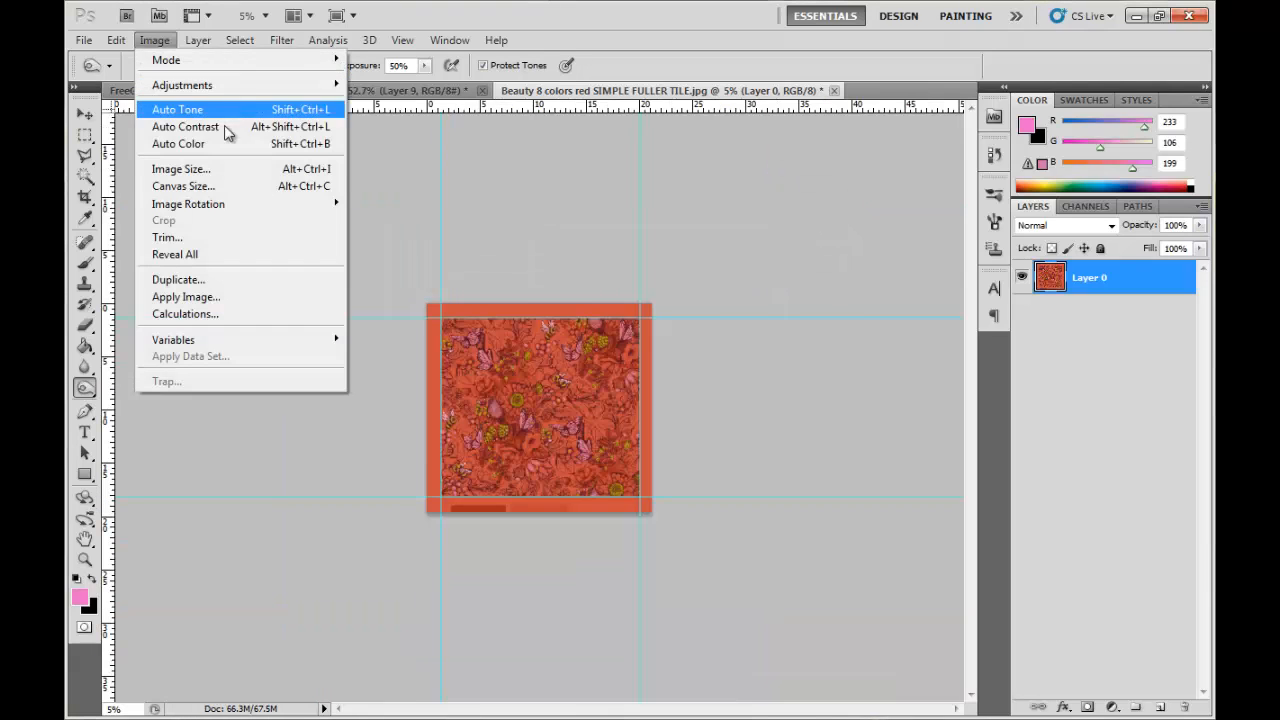
click(220, 189)
click(715, 249)
click(700, 281)
double_click(648, 248)
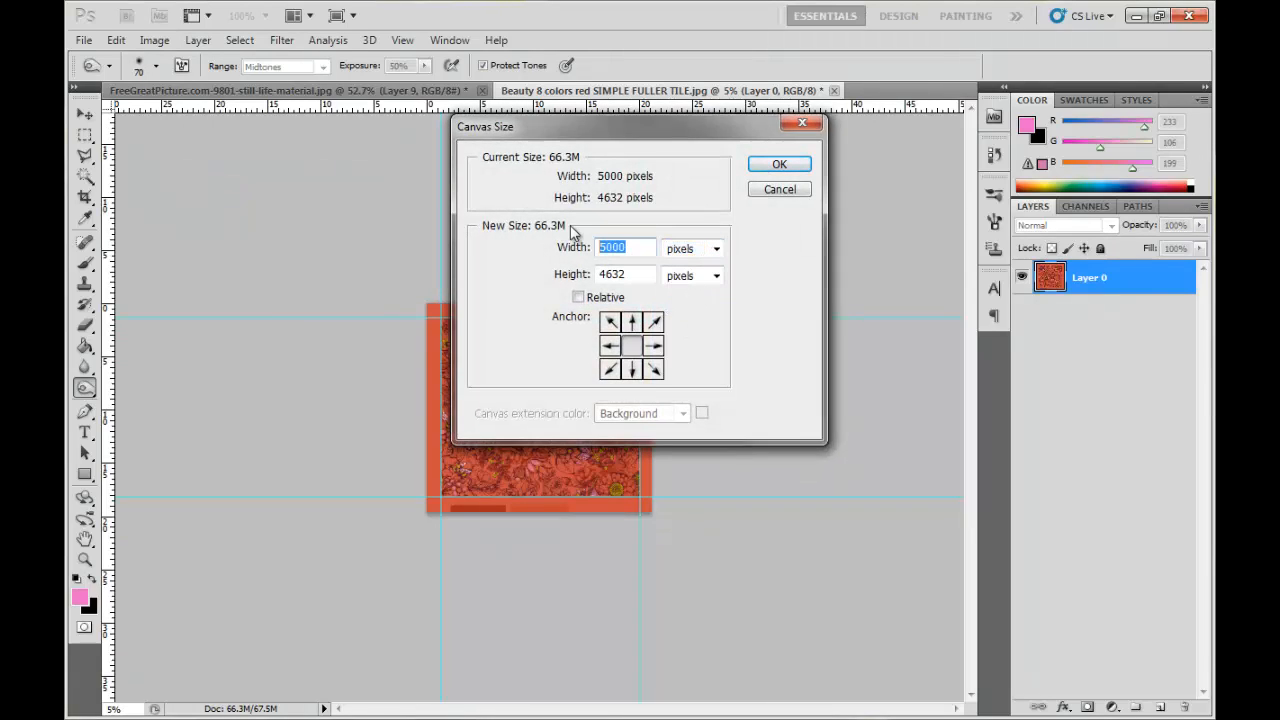
text(10000)
key(Tab)
text(10000)
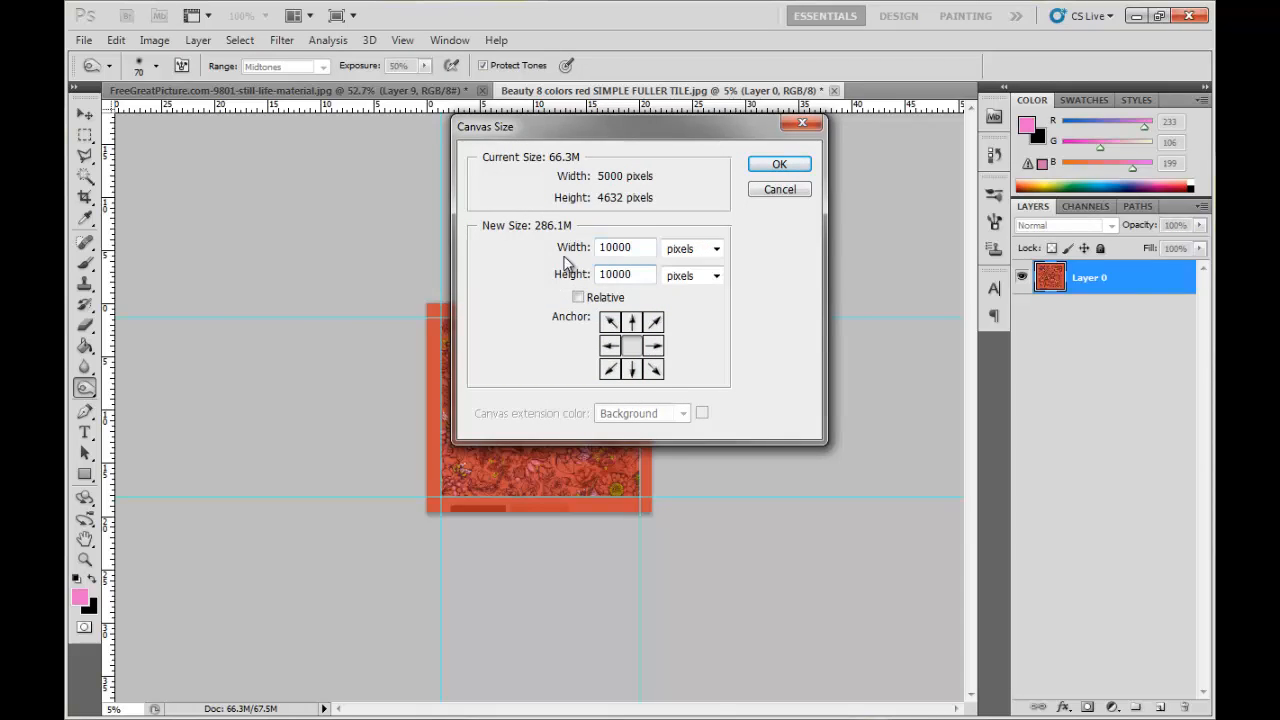
click(610, 369)
click(774, 172)
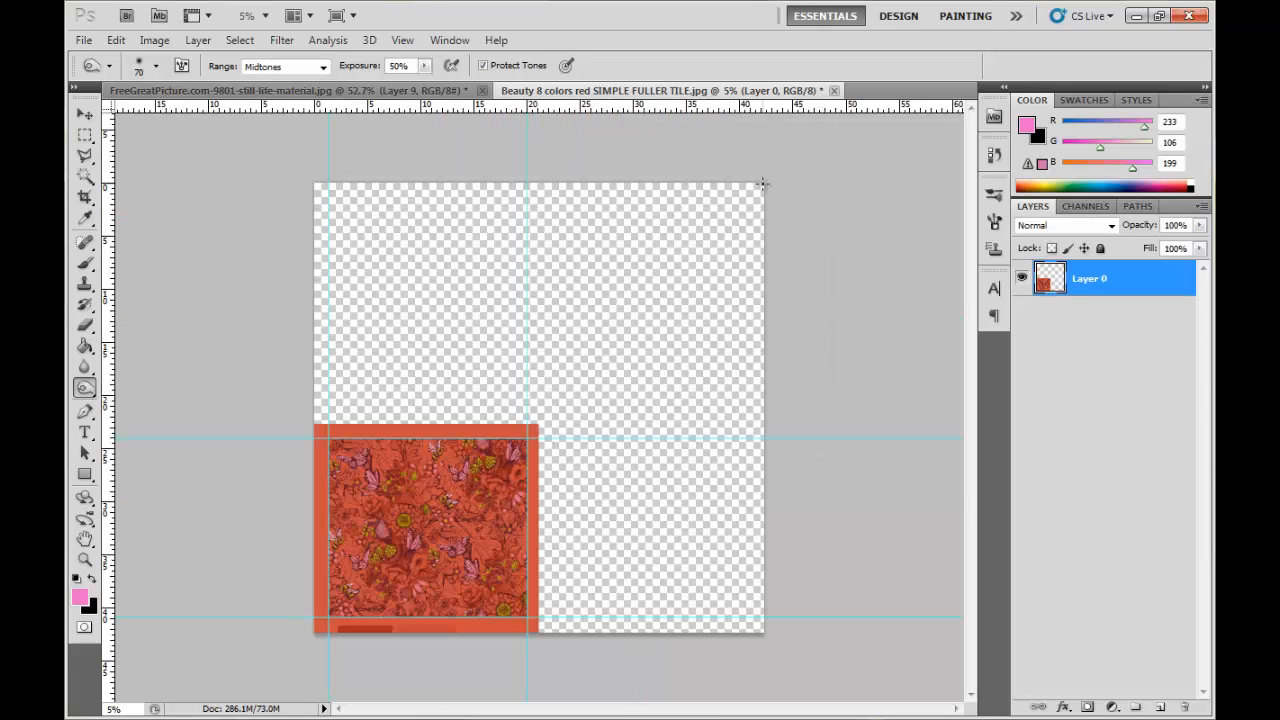
Step: Distort the red pattern with a perspective transform, slanting it sideways and widening its far edge to about 300%
click(118, 40)
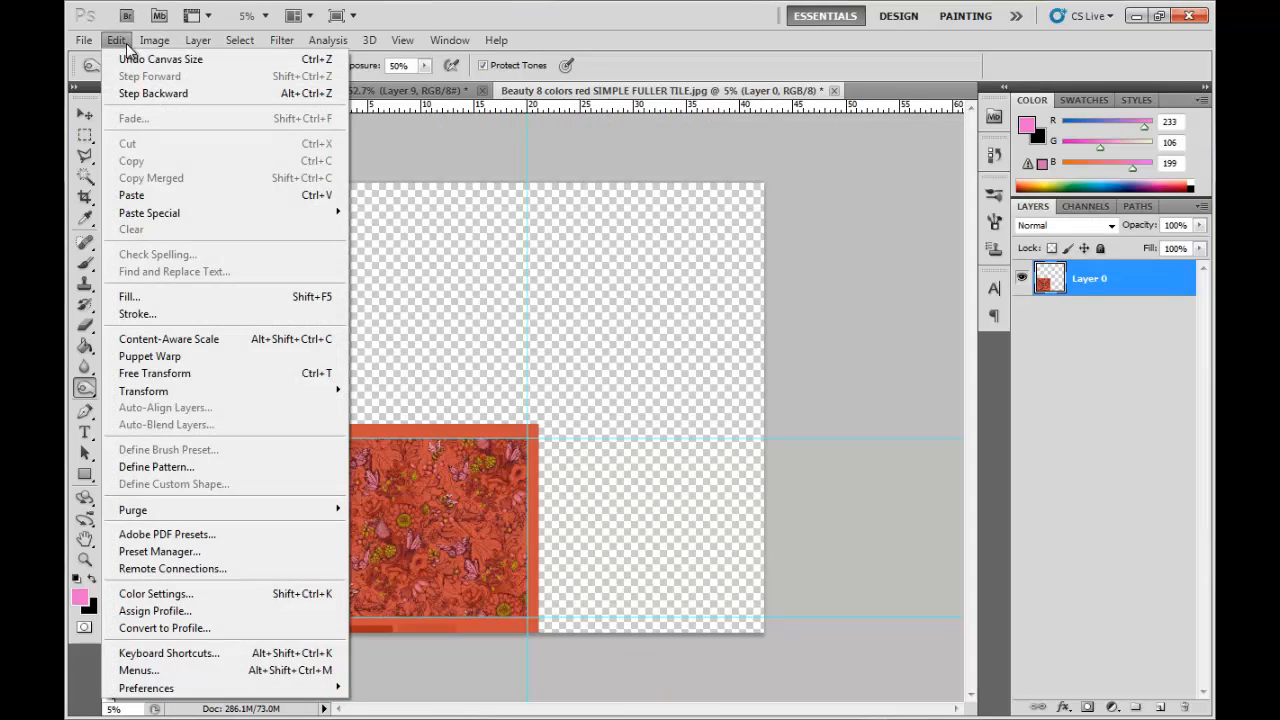
mouse_move(286, 391)
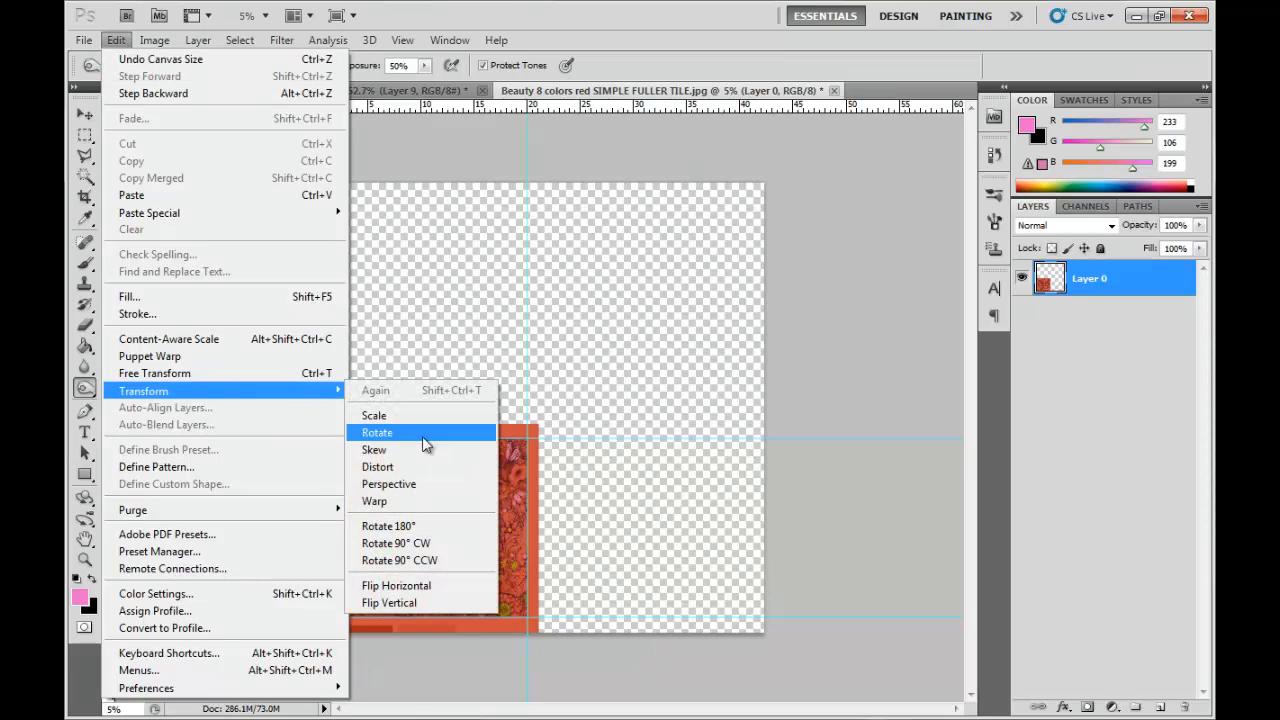
click(435, 494)
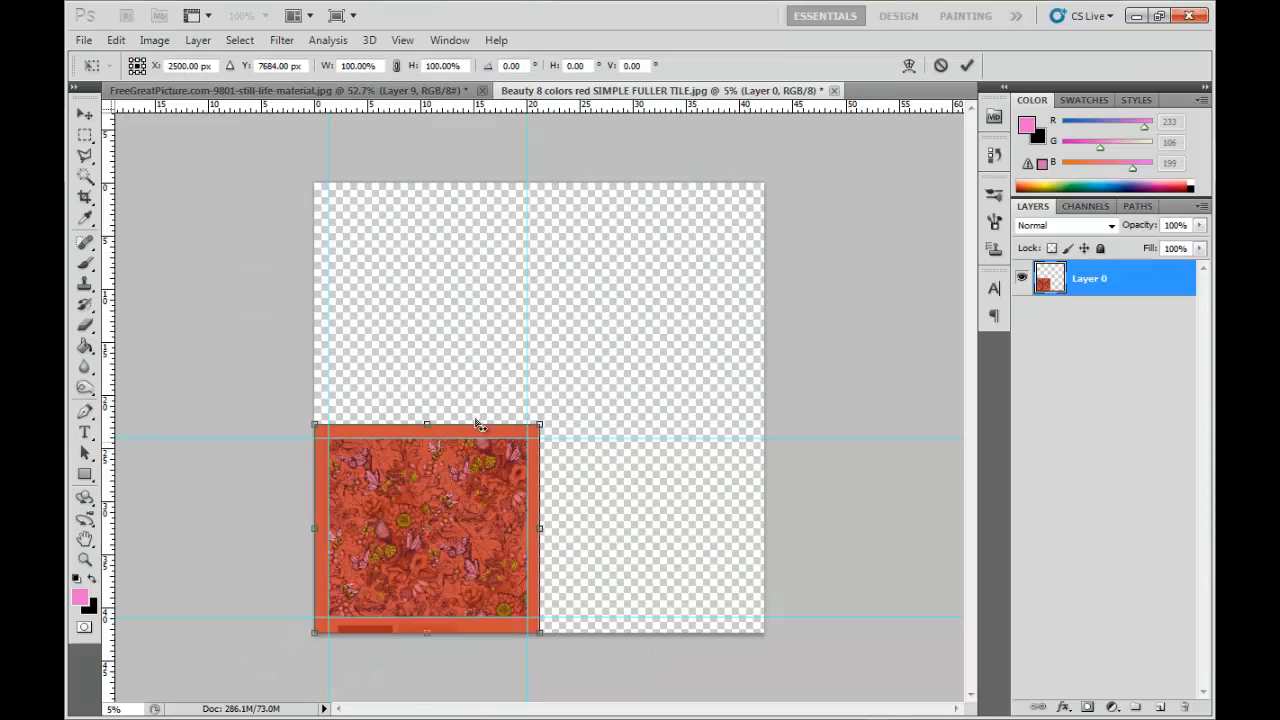
drag(431, 428, 559, 463)
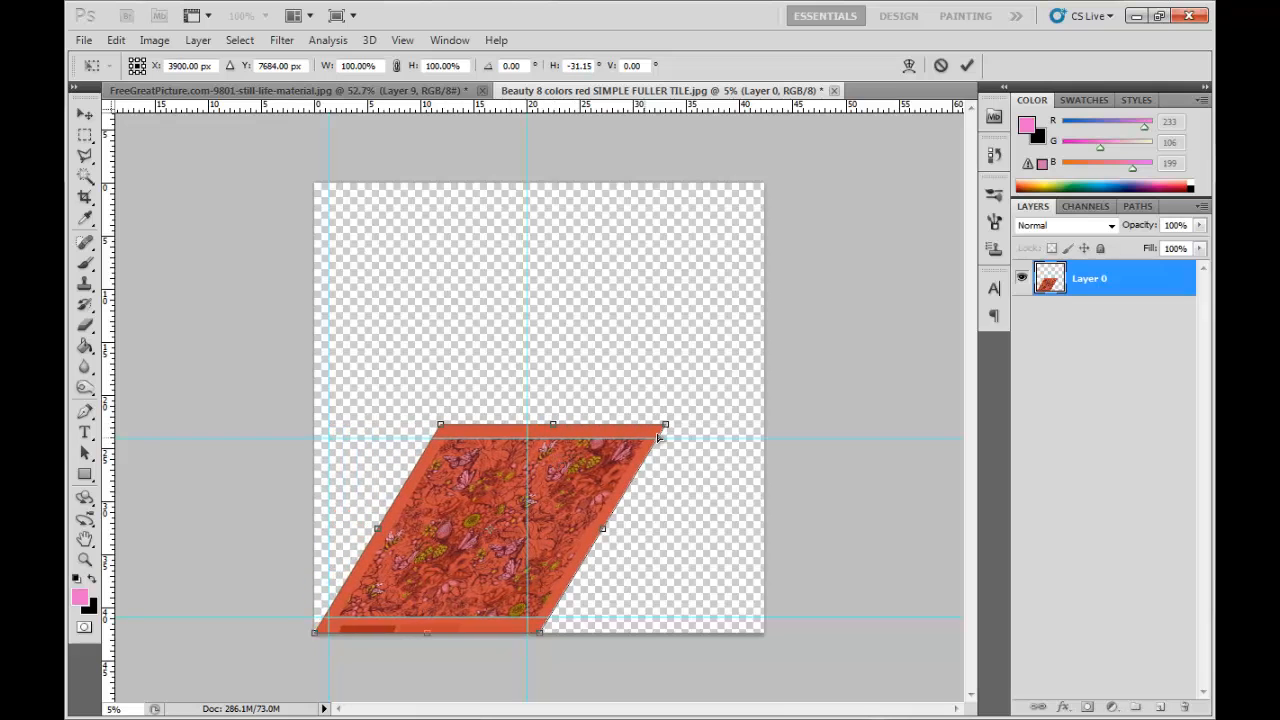
drag(667, 426, 629, 277)
key(ctrl+z)
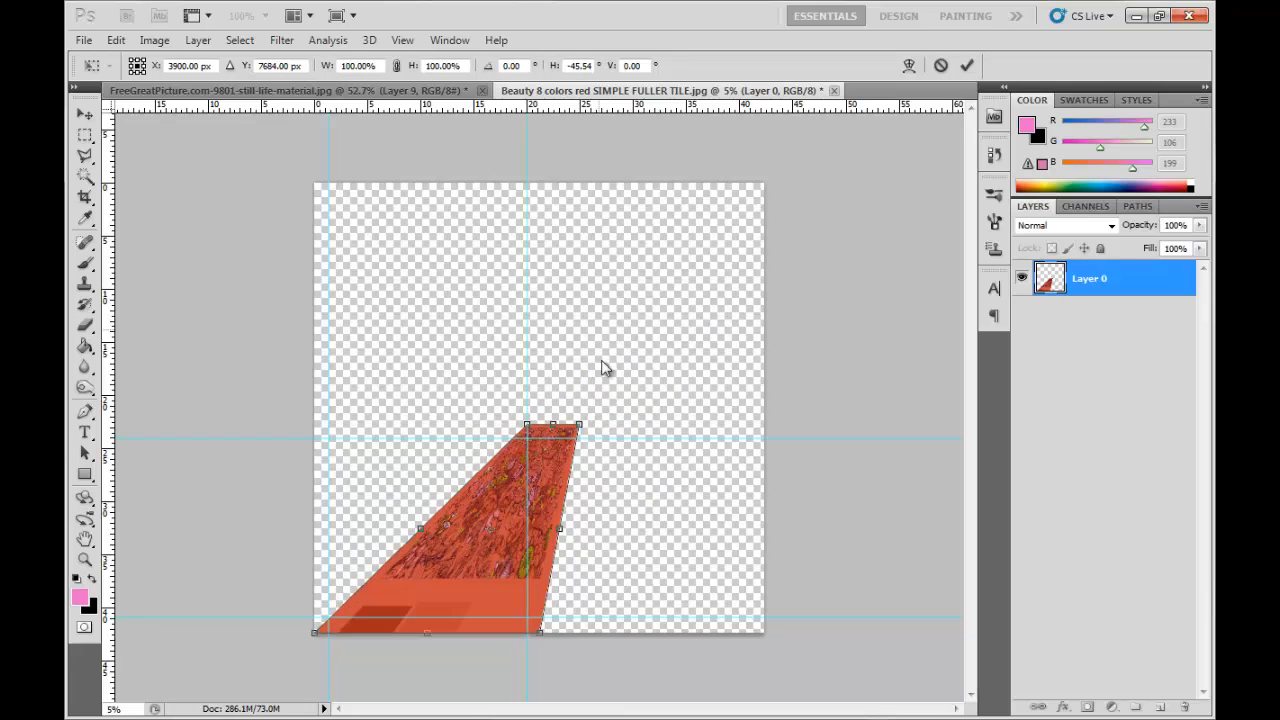
drag(583, 426, 894, 562)
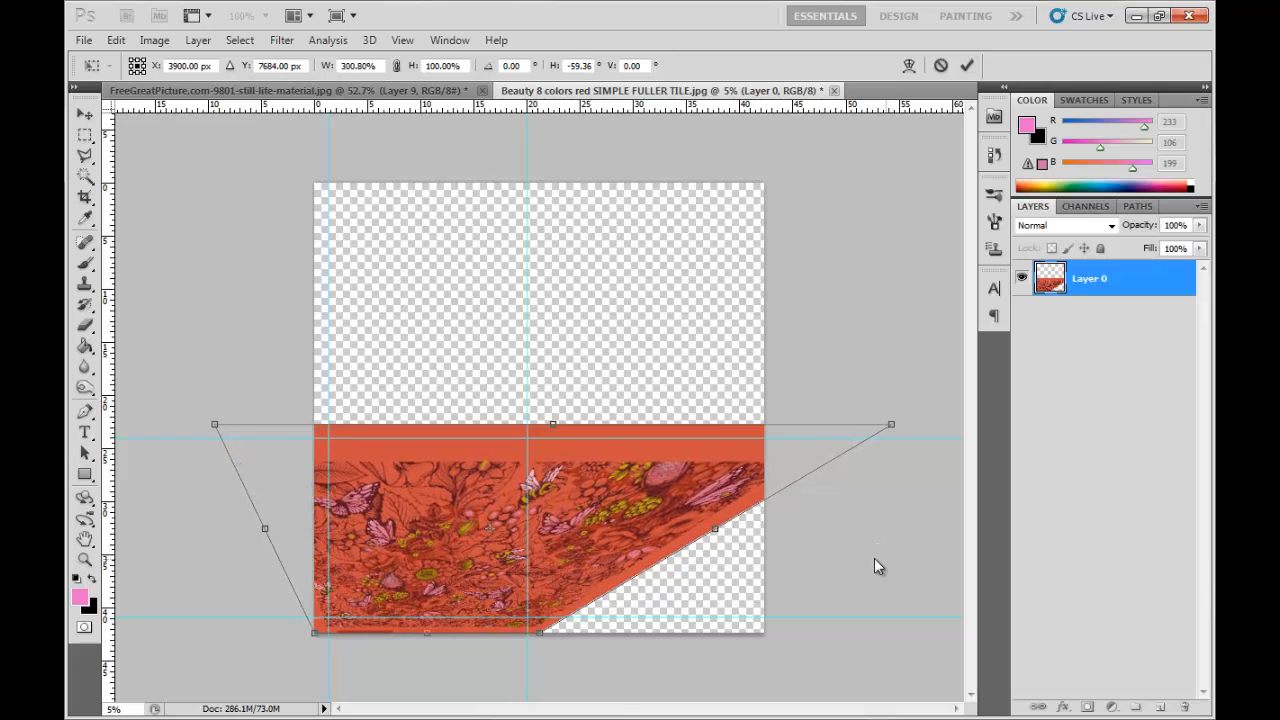
drag(574, 636, 549, 640)
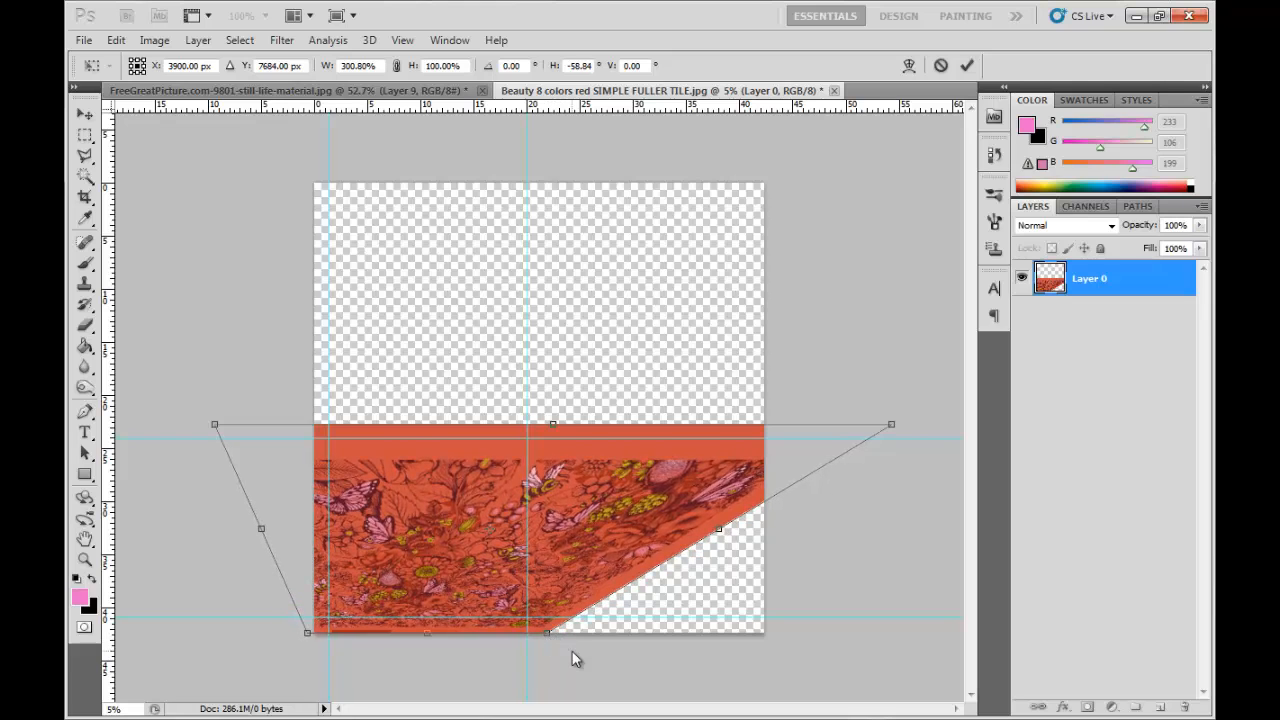
key(o)
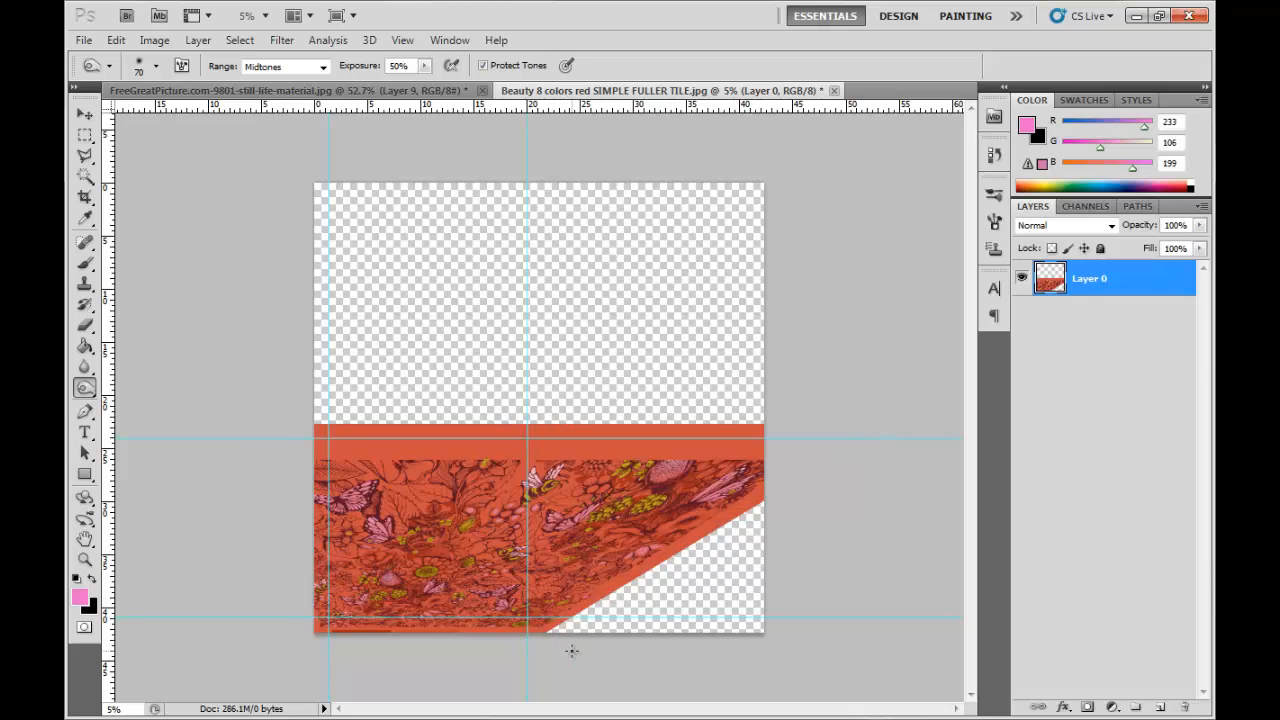
click(118, 40)
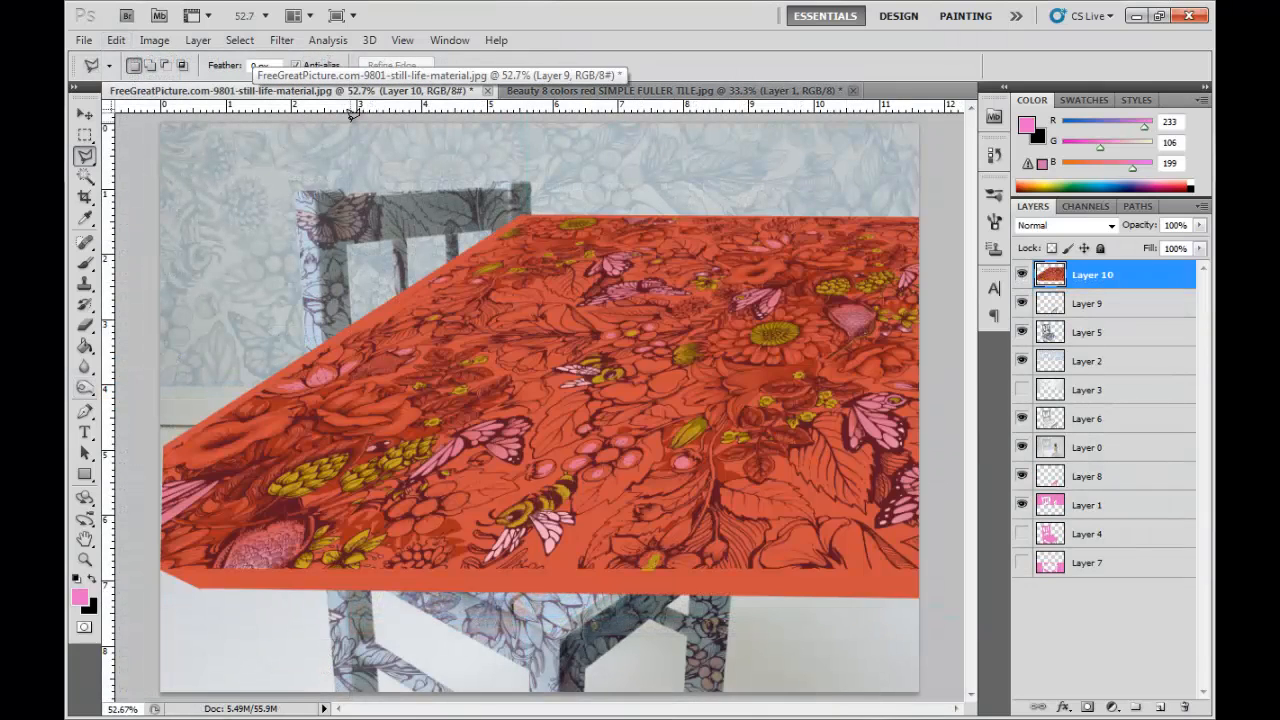
Step: Reposition the red pattern on Layer 10 over the still-life photo and scale it proportionally to about 156%
click(88, 116)
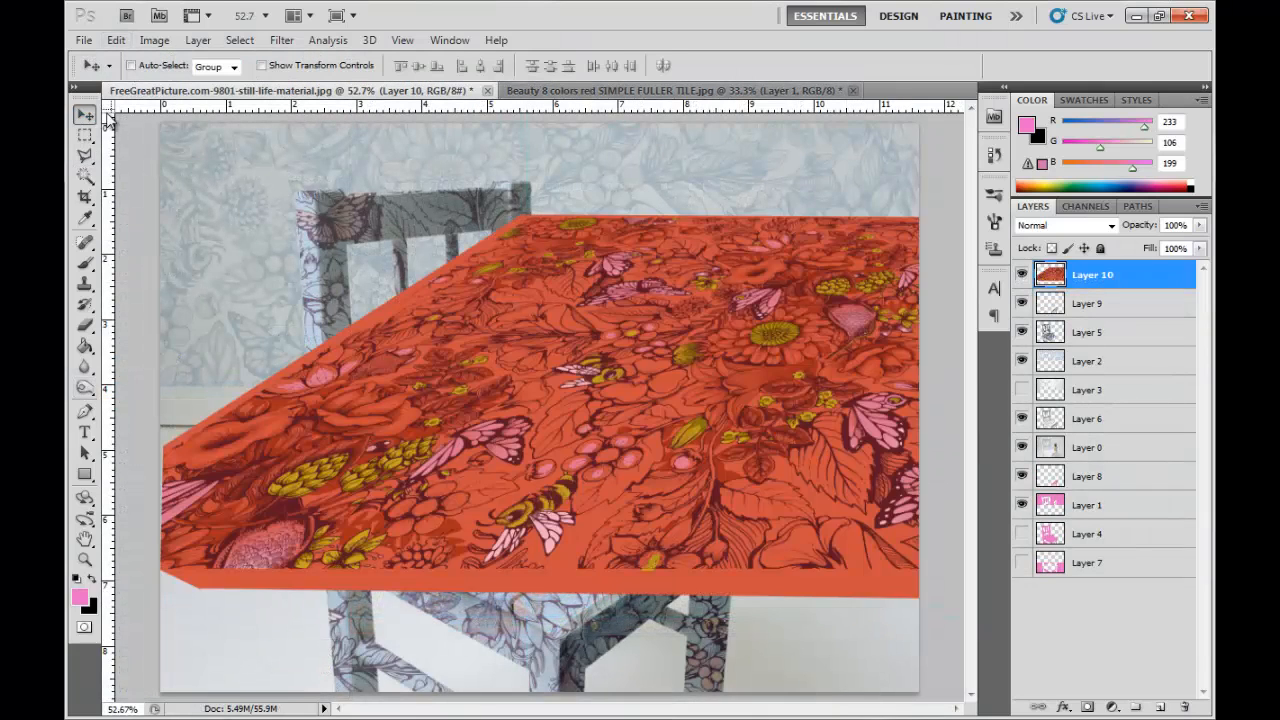
drag(855, 382, 502, 577)
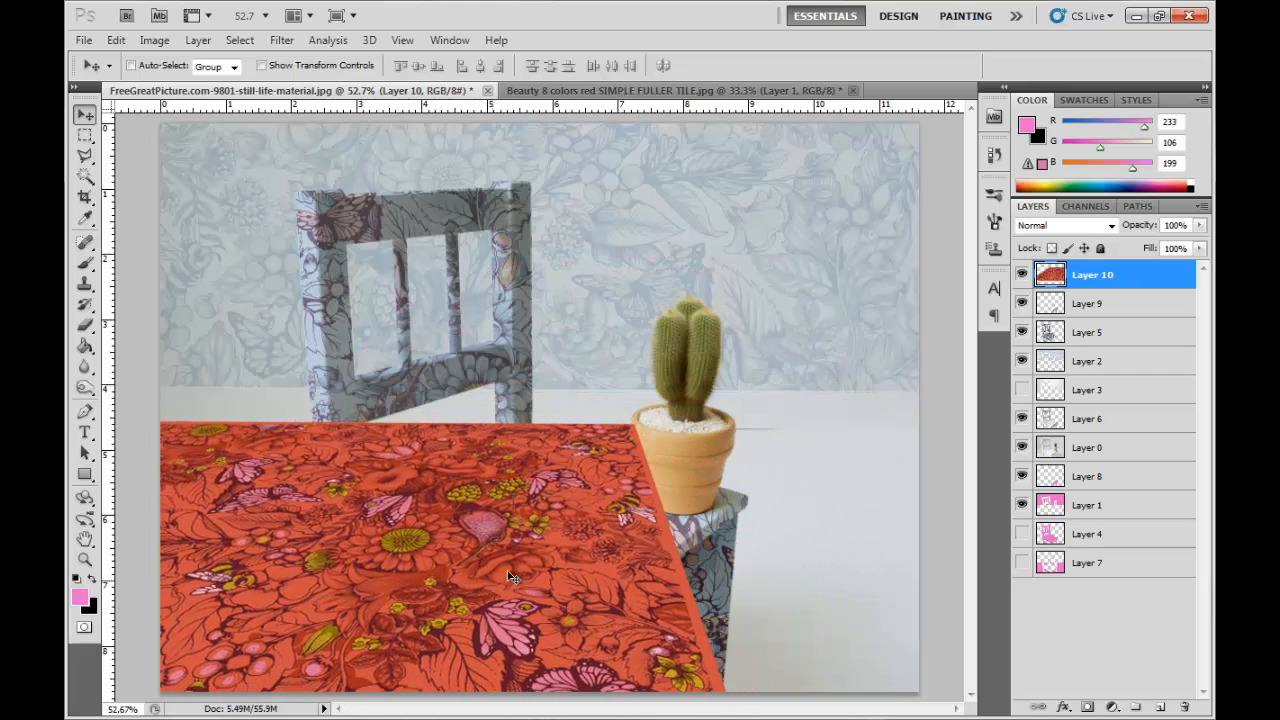
drag(579, 636, 828, 502)
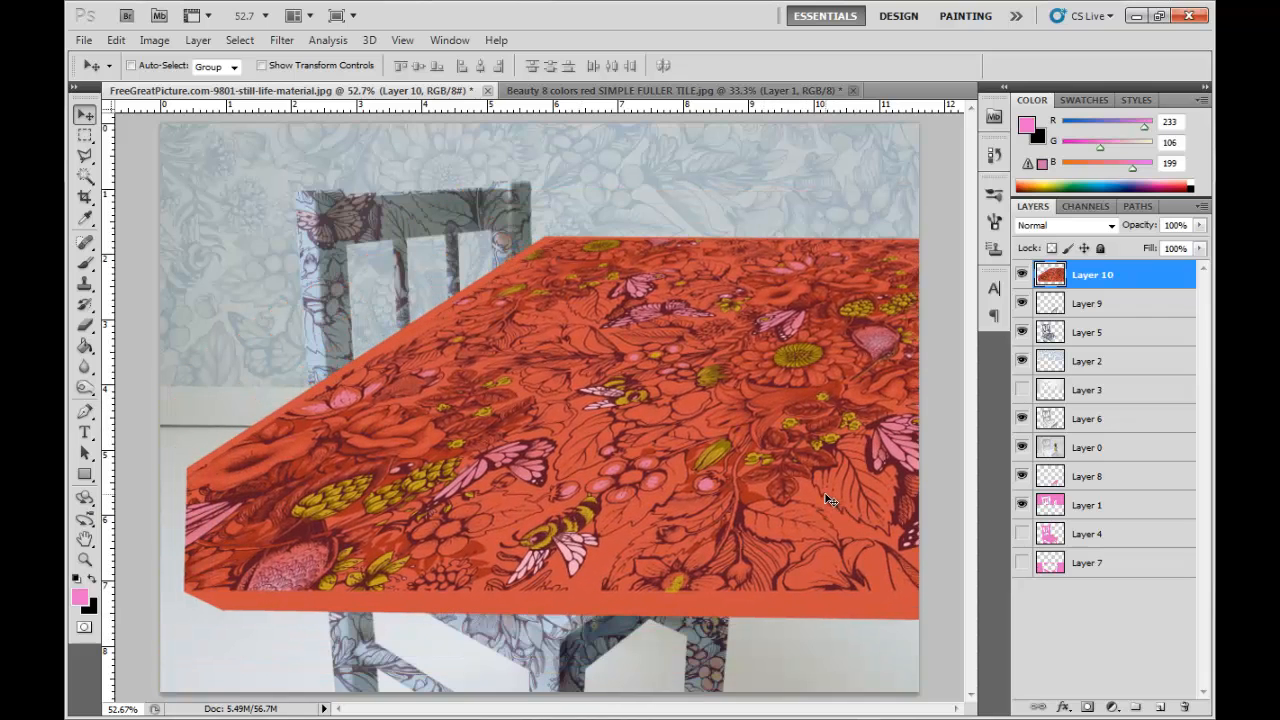
key(ctrl+t)
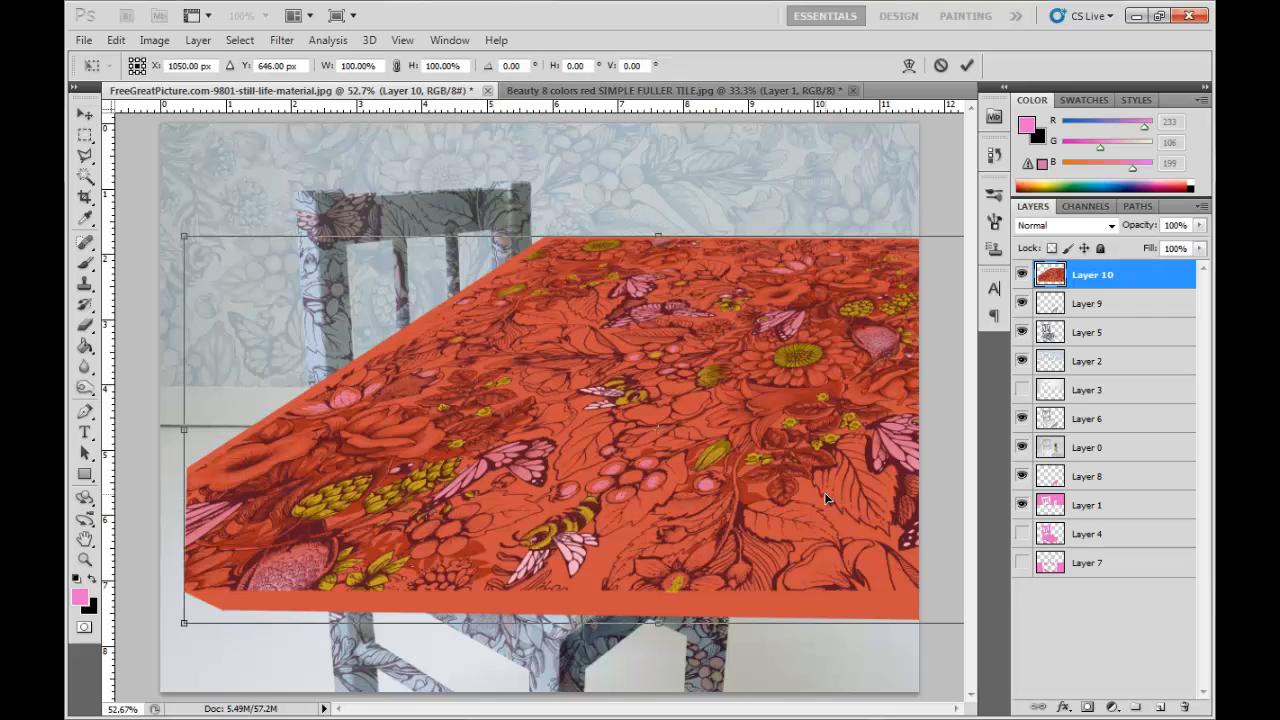
drag(184, 237, 70, 189)
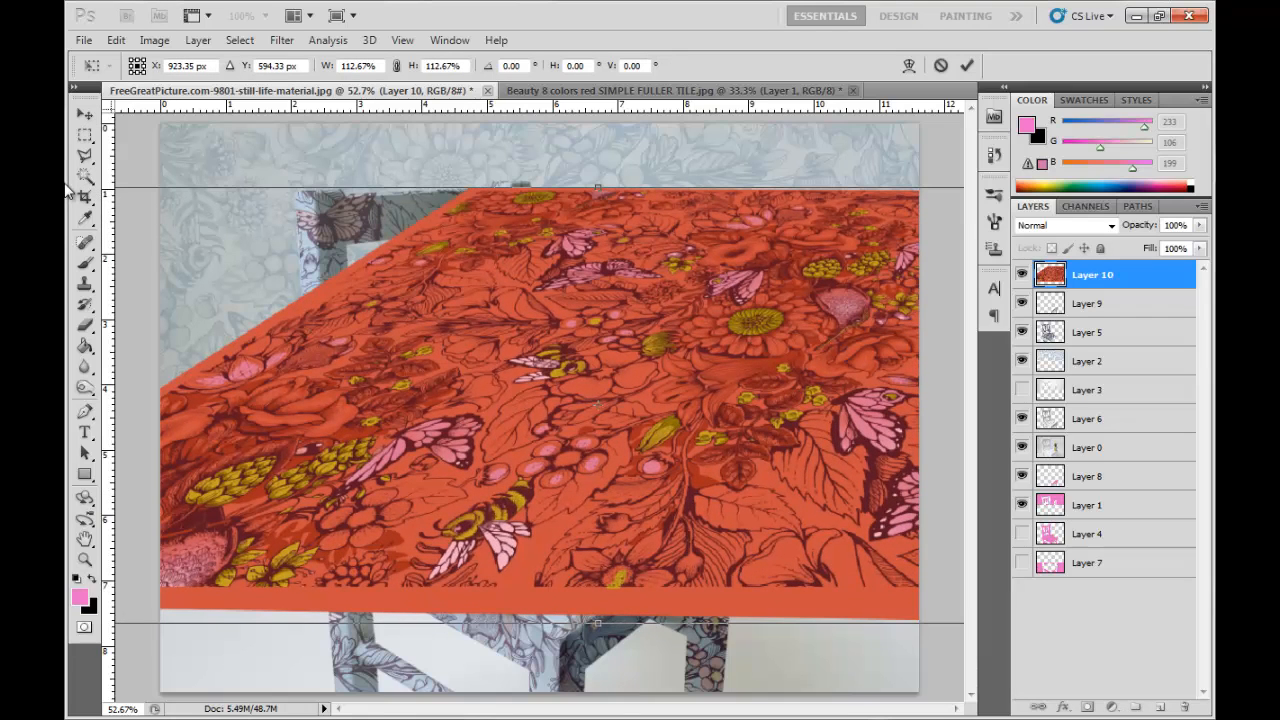
drag(786, 432, 278, 356)
drag(558, 535, 957, 696)
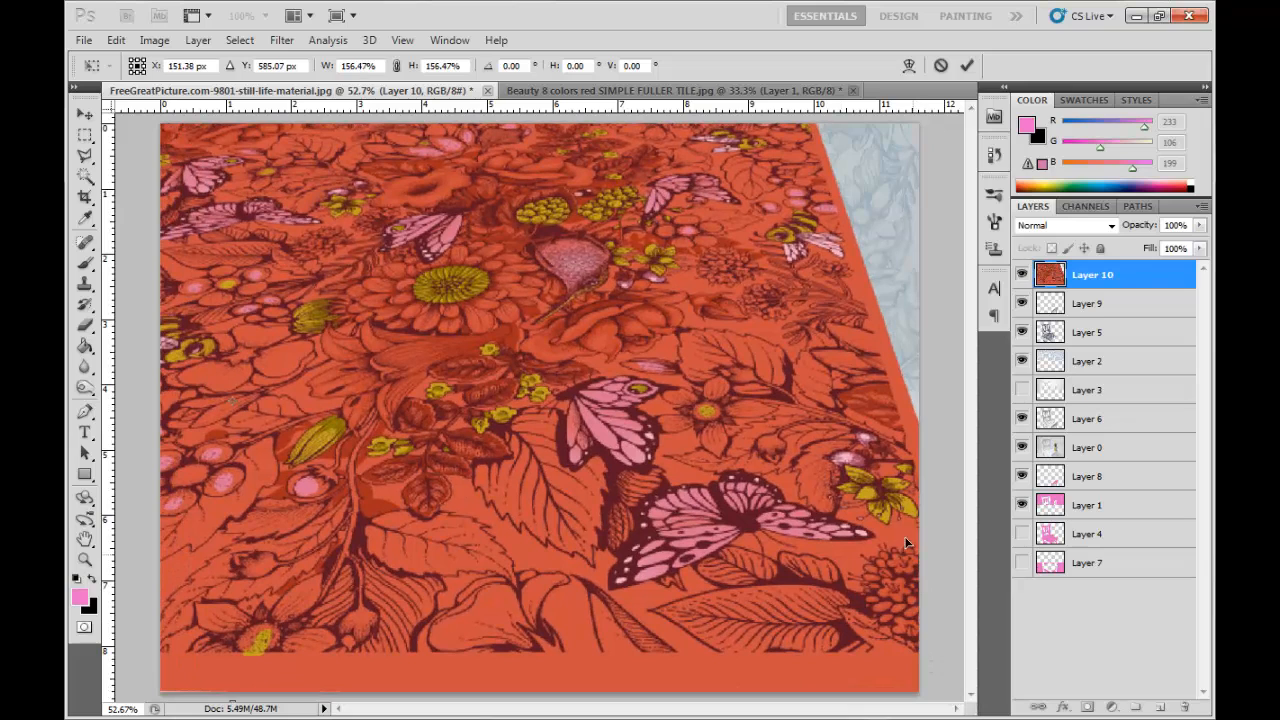
key(Return)
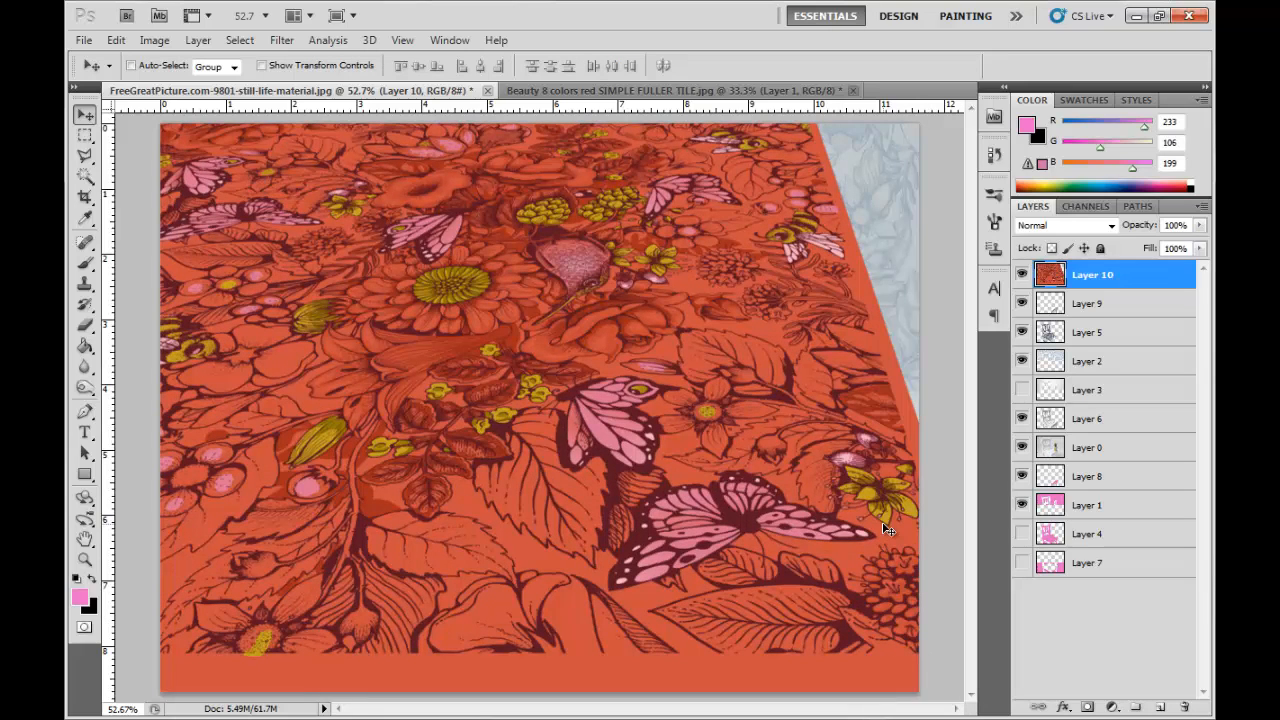
Step: Move the red pattern on Layer 10 down over the floor, nudging its upper edge up to the wall's base line
drag(571, 209, 677, 535)
drag(784, 580, 798, 580)
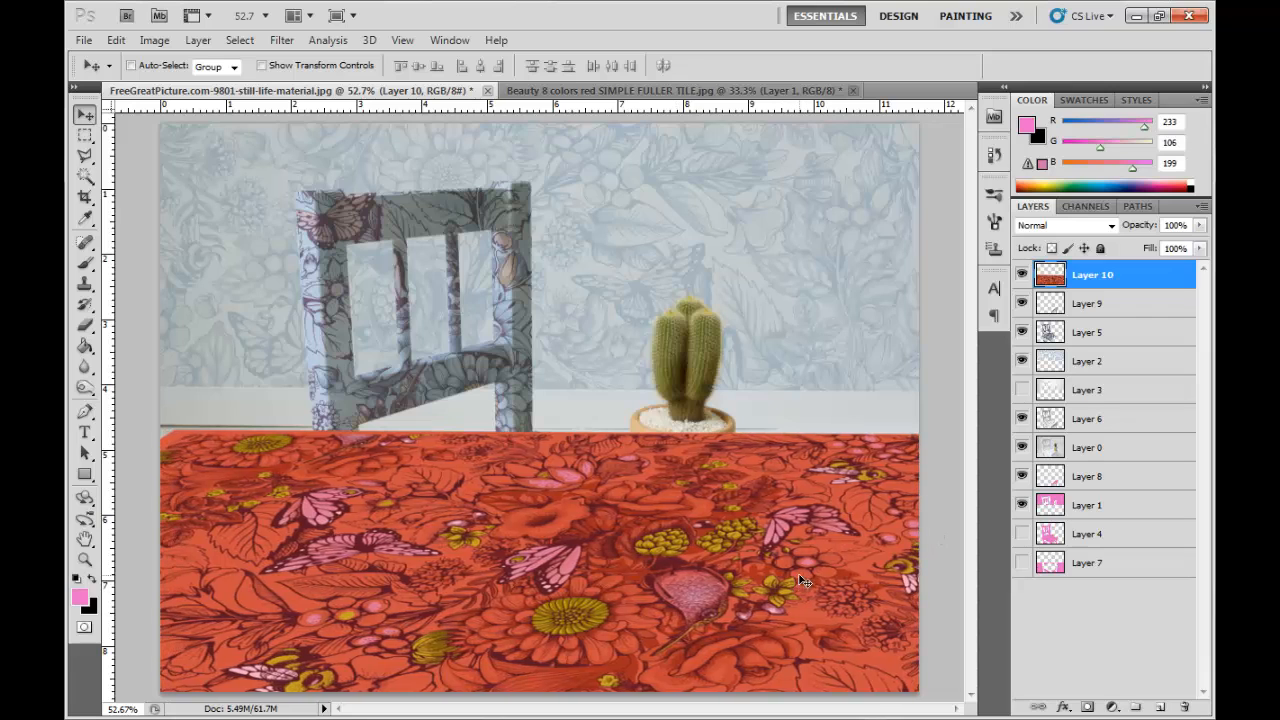
key(Up)
key(Up)
key(Up)
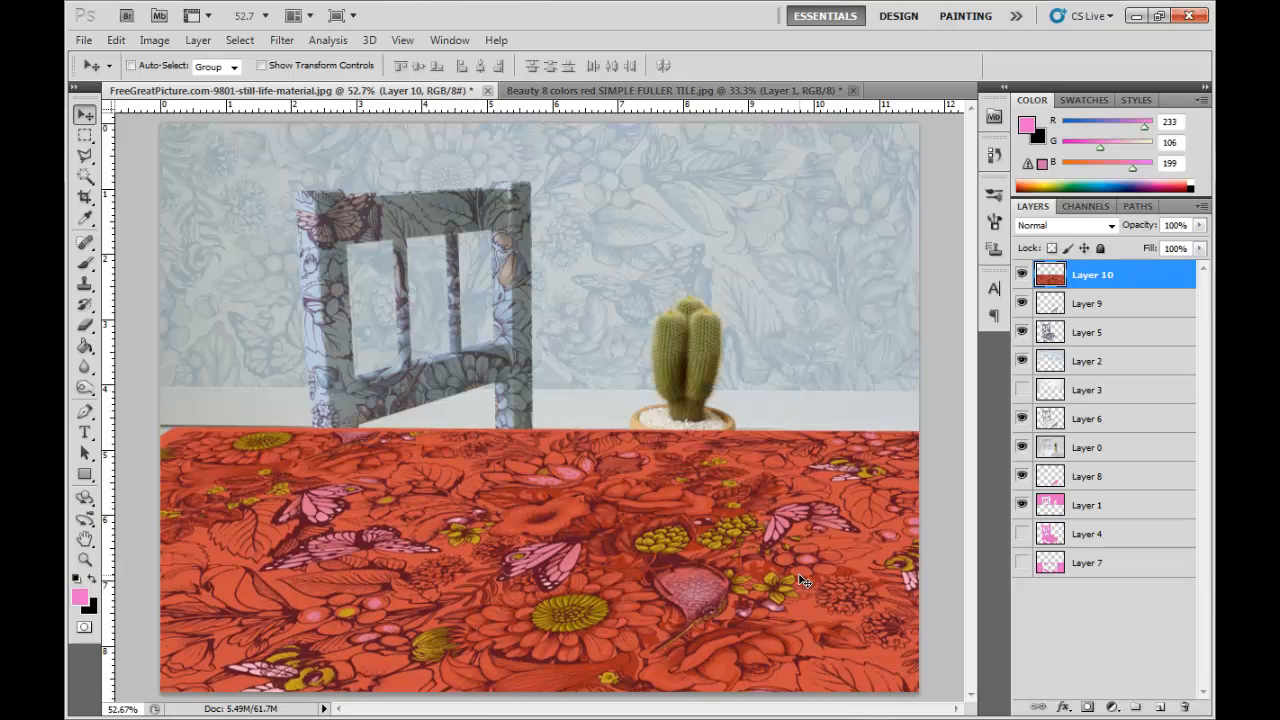
Step: Shift the red pattern on Layer 10 toward the floor right of the chair and scale it to about 103.6%
key(ctrl+t)
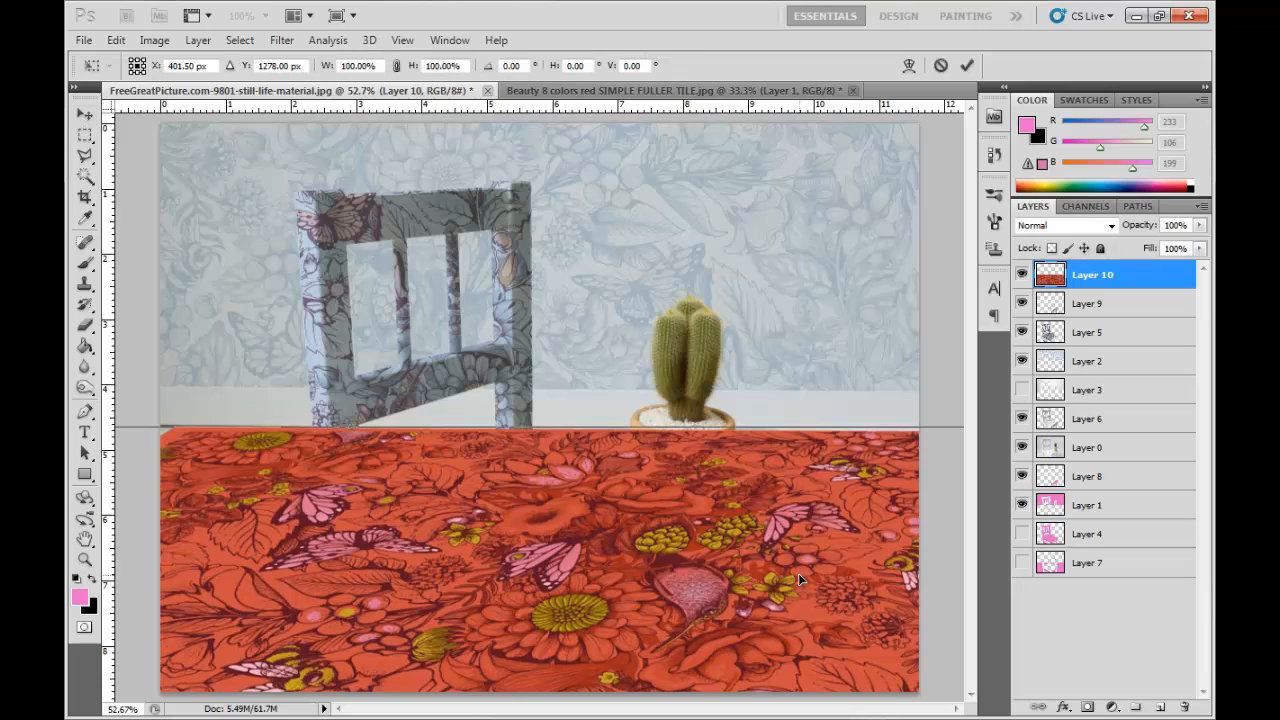
drag(349, 573, 852, 576)
drag(556, 588, 772, 574)
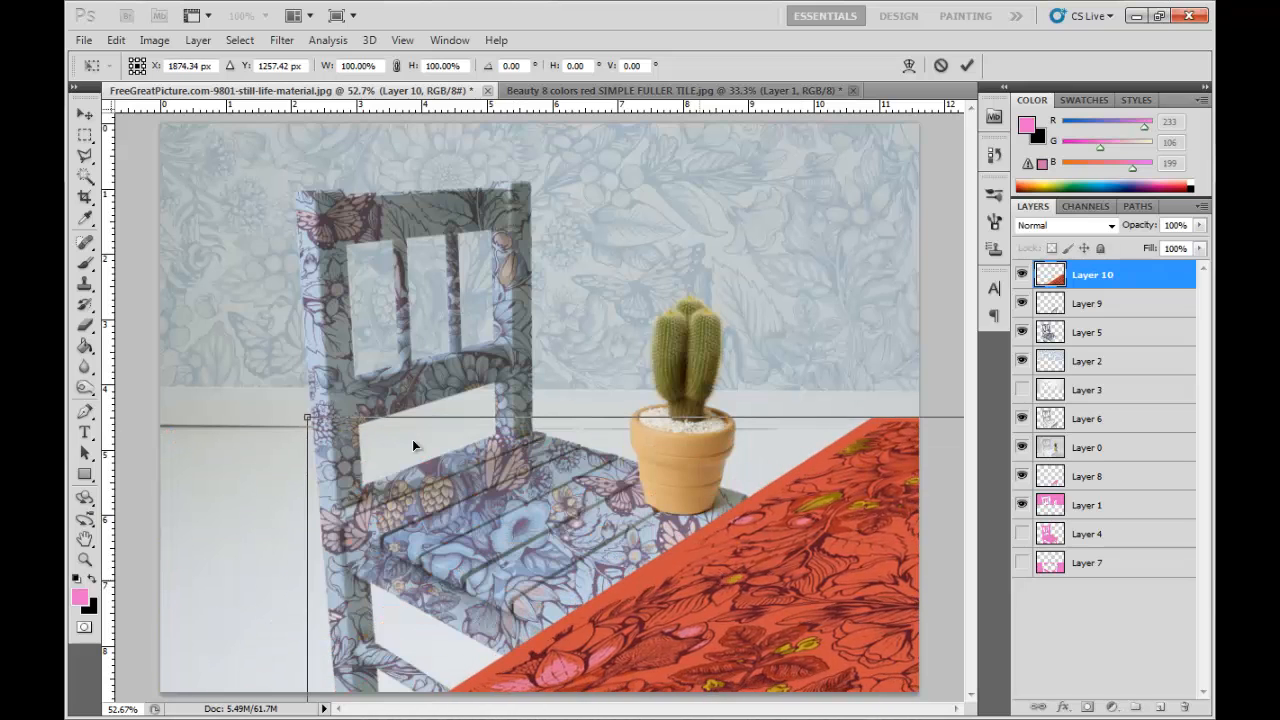
drag(300, 408, 258, 393)
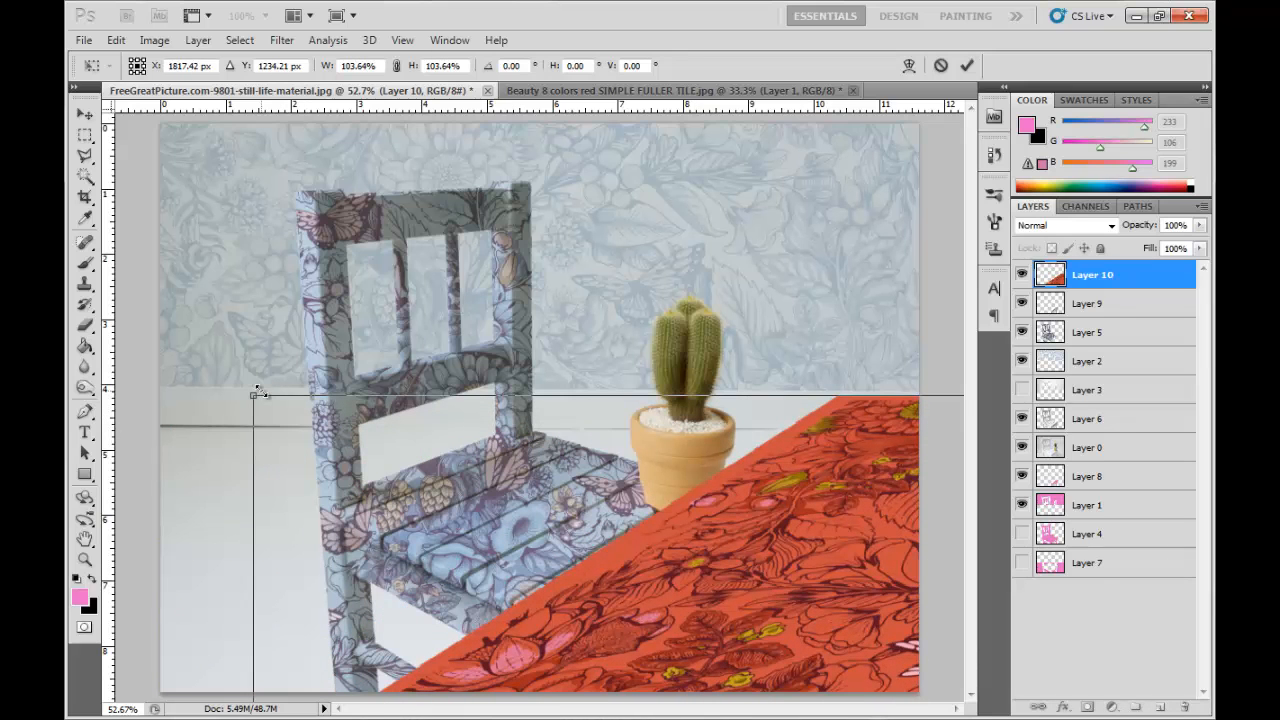
key(Return)
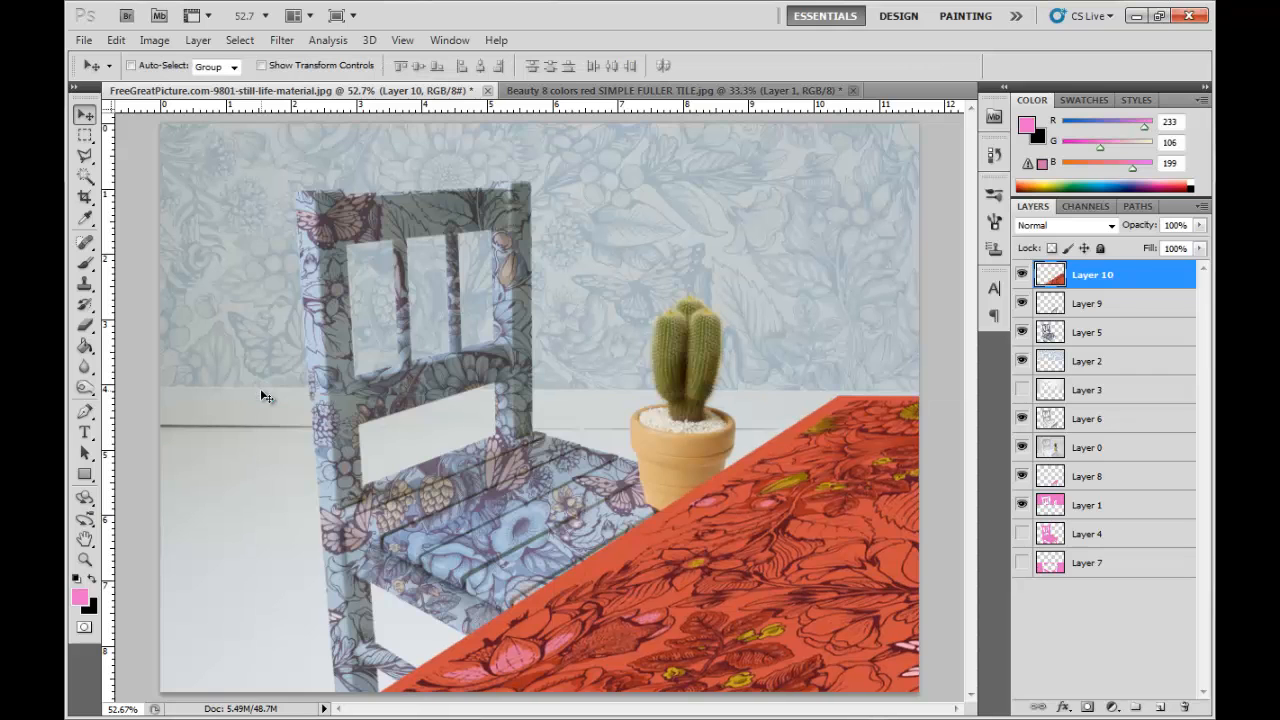
Step: Move the red pattern on Layer 10 across the whole floor, nudging its upper edge up to the wall's base line
drag(858, 521, 619, 519)
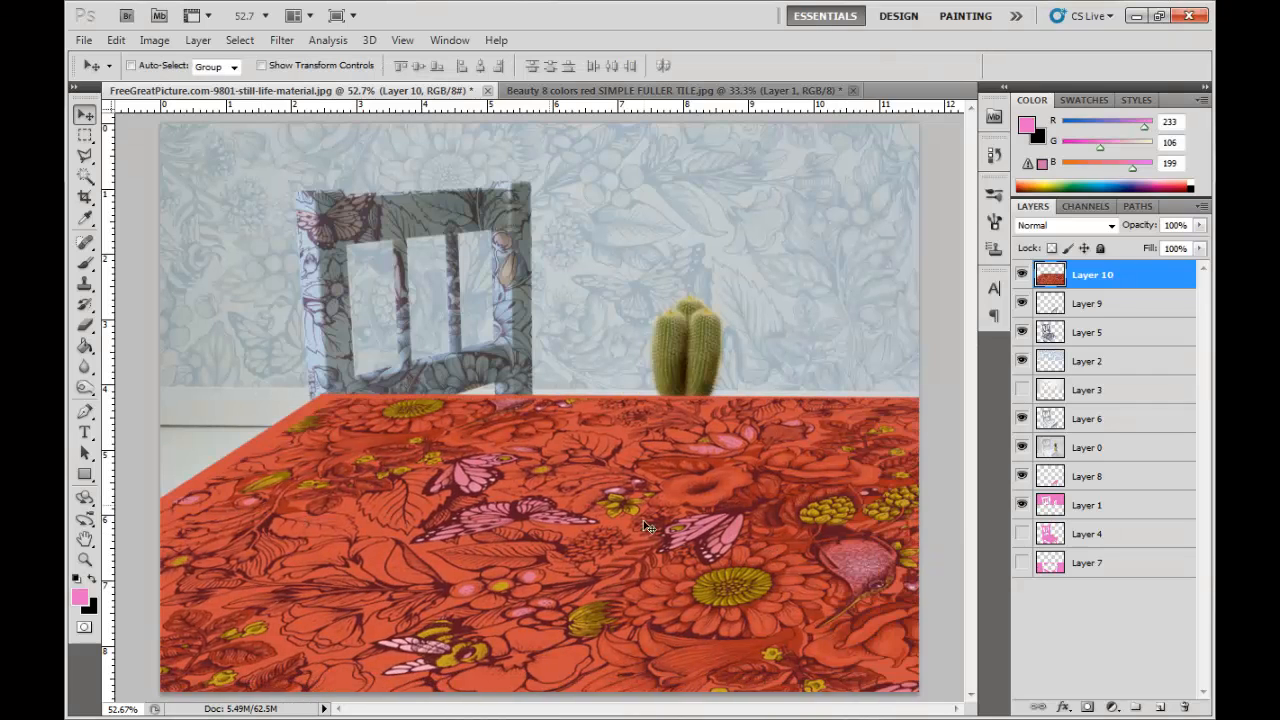
drag(718, 560, 600, 567)
drag(601, 569, 606, 593)
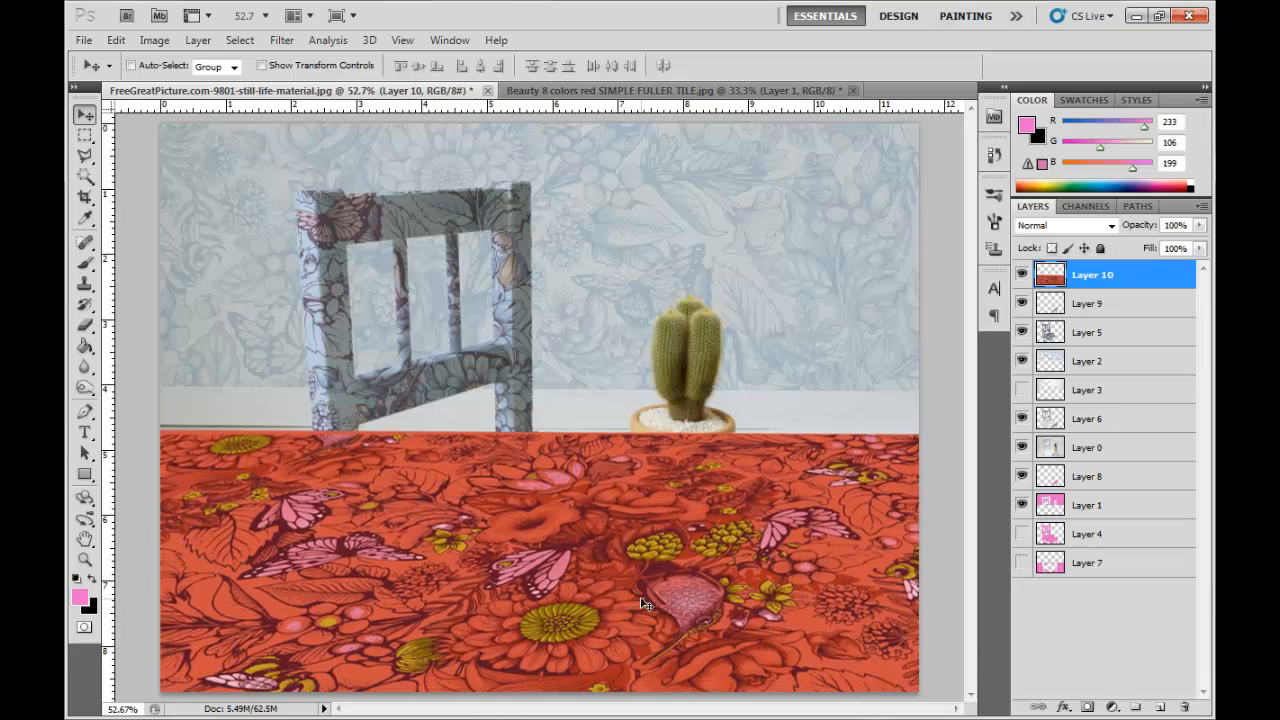
key(Up)
key(Up)
key(Up)
key(Up)
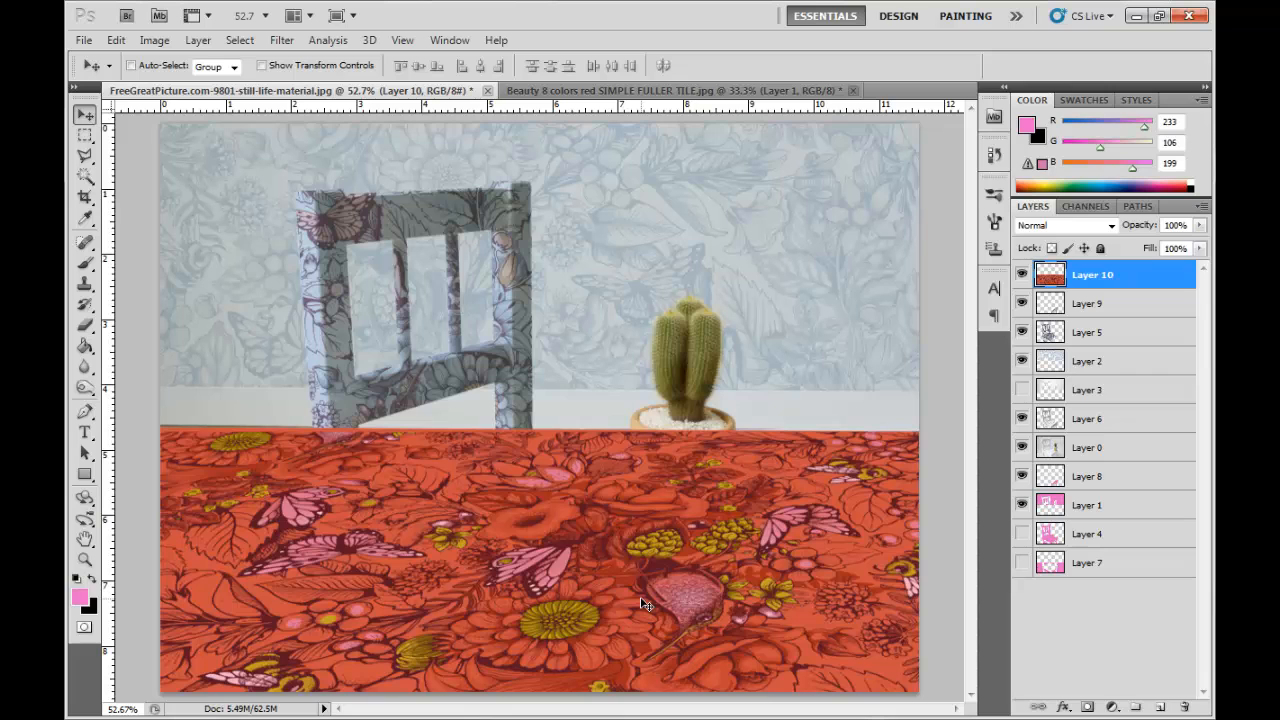
Step: Set Layer 10's blend mode to Multiply and delete its red pattern outside the floor shape of Layer 7, leaving nothing selected
click(1110, 225)
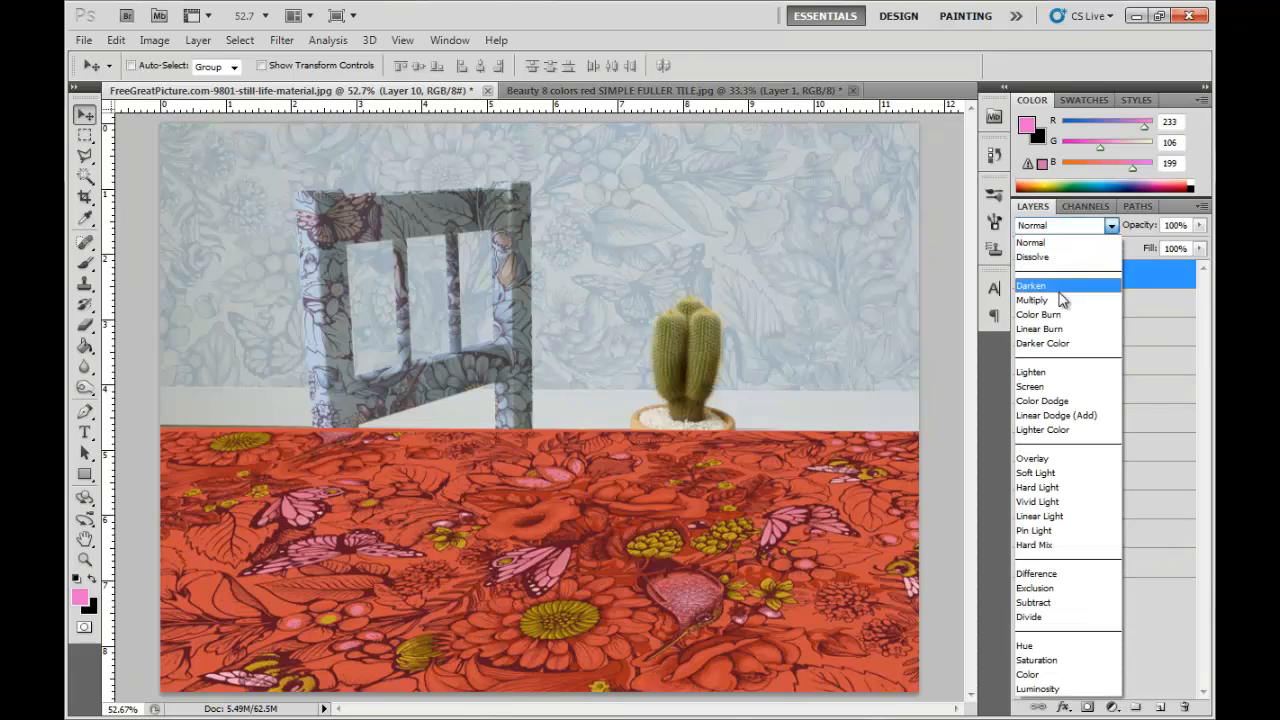
click(1062, 288)
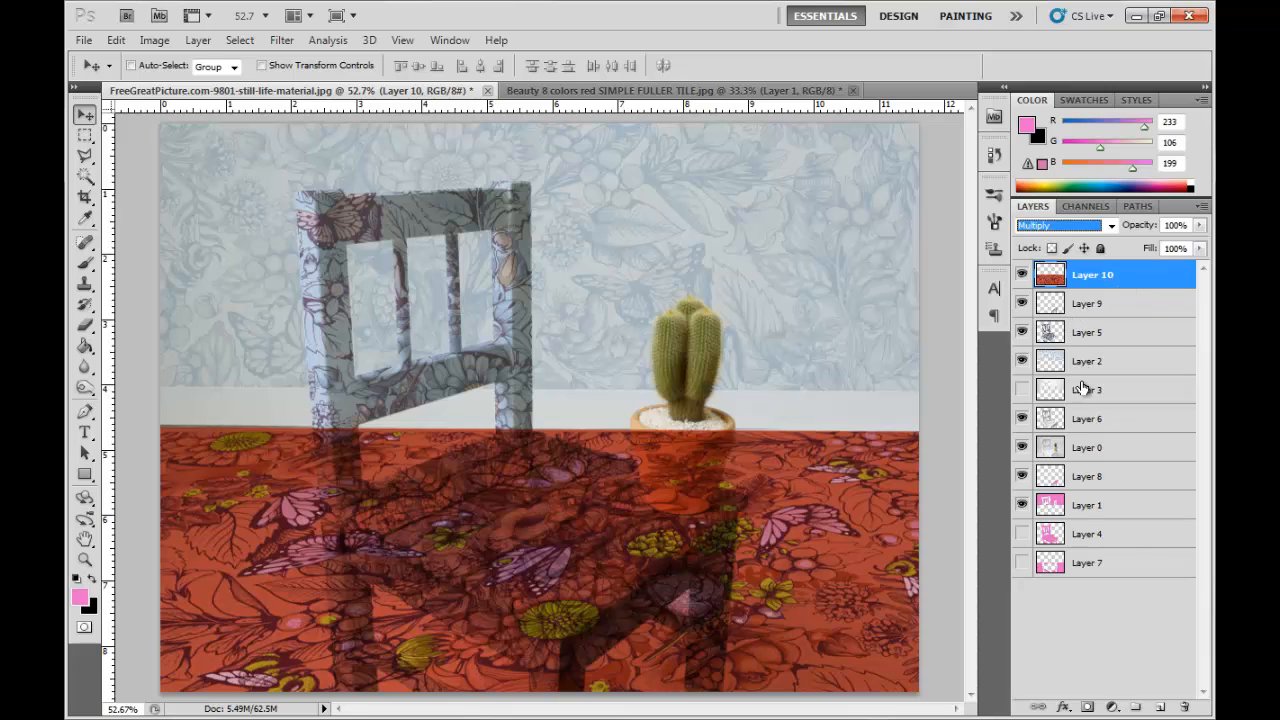
ctrl+click(1056, 568)
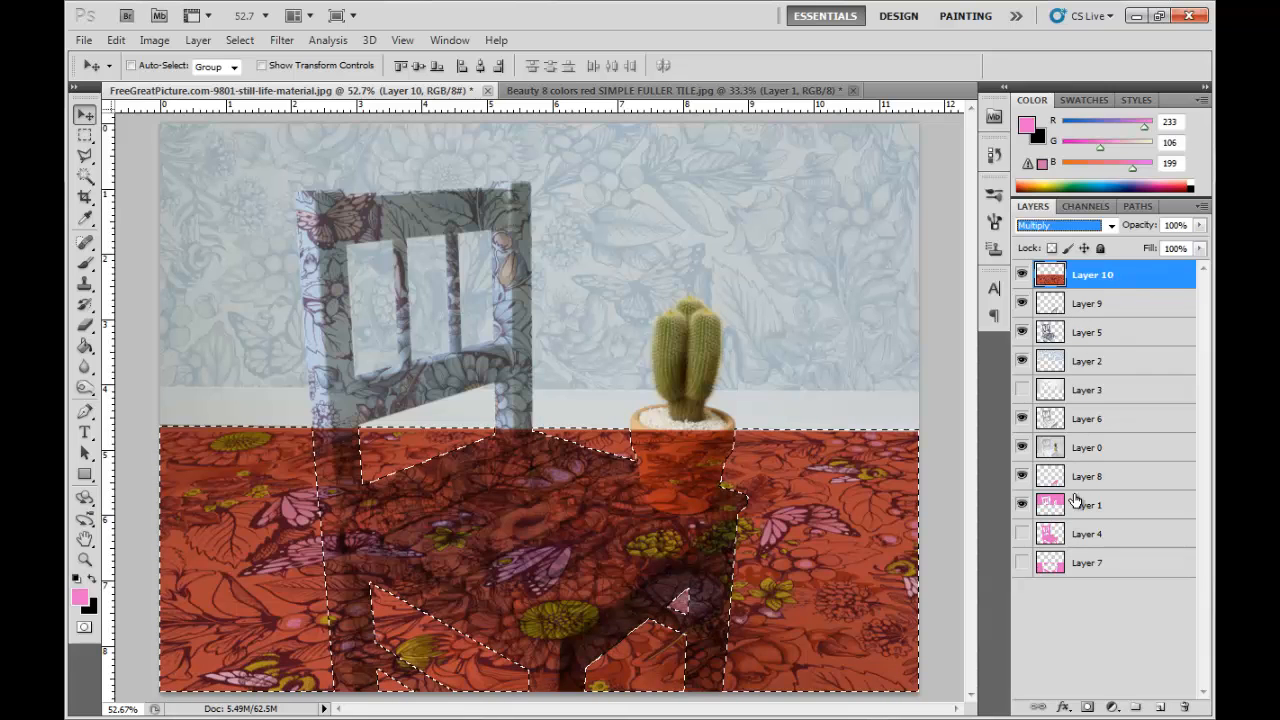
key(ctrl+shift+i)
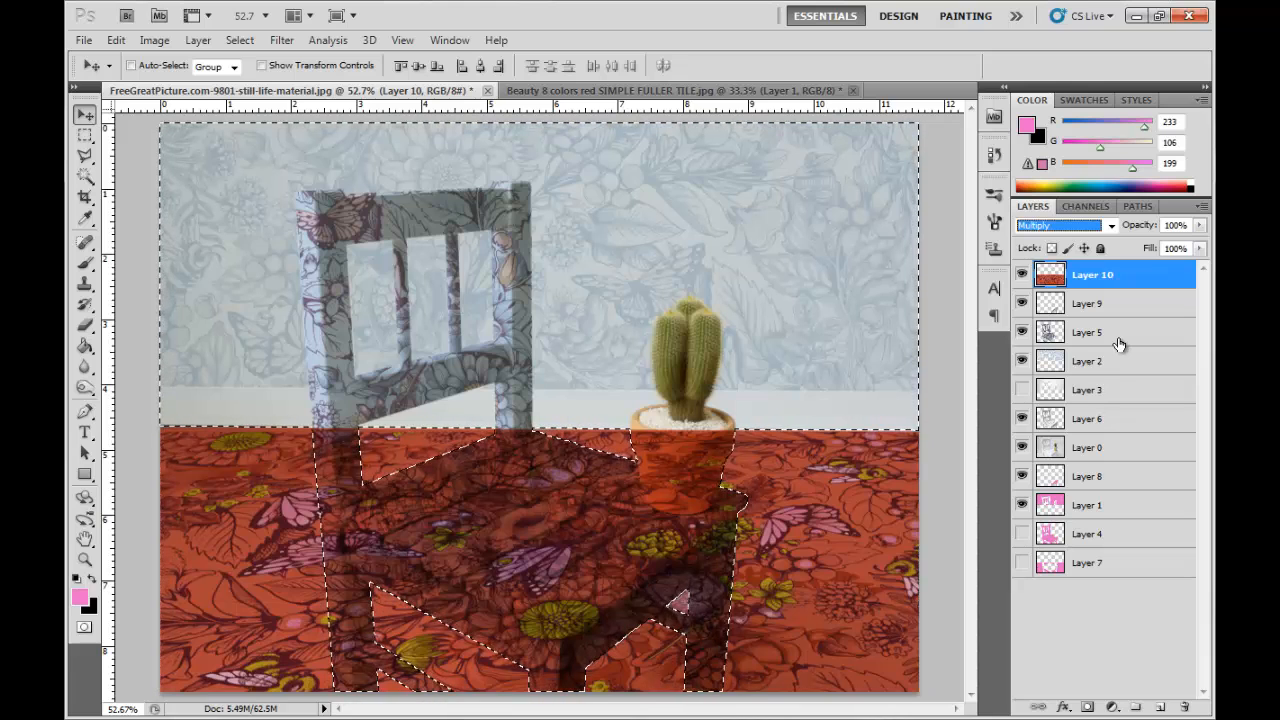
click(948, 563)
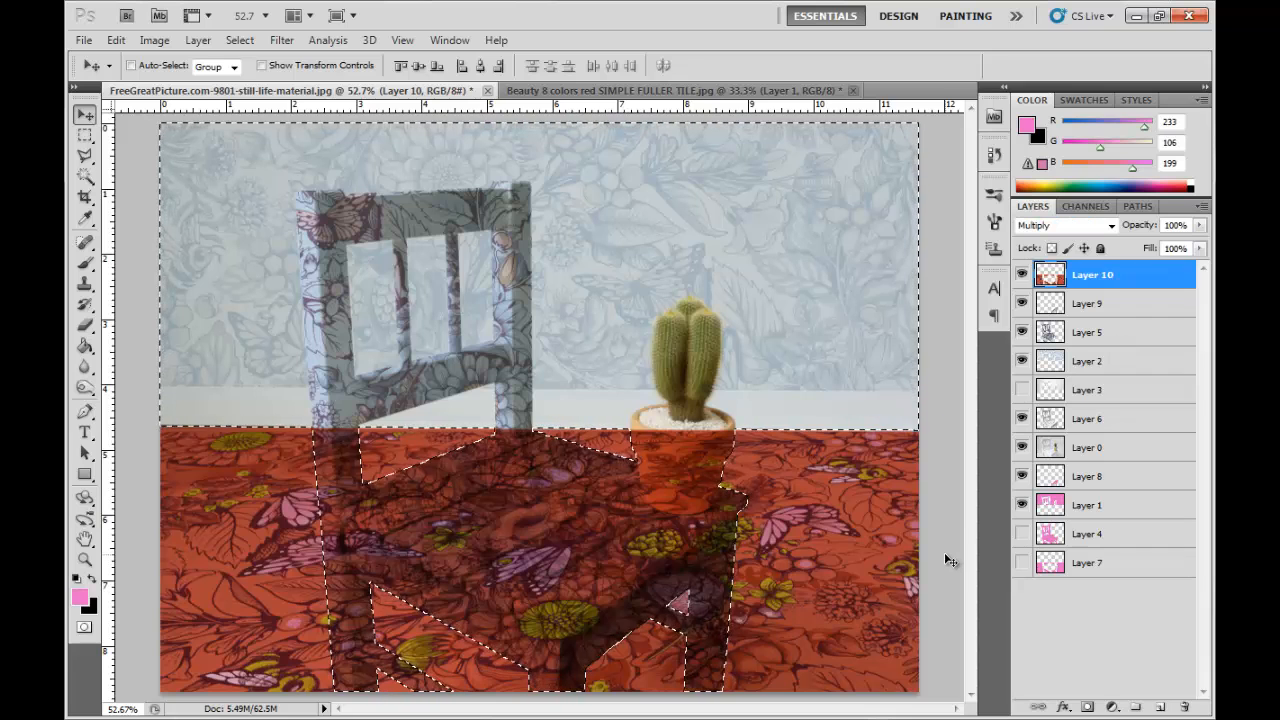
key(Delete)
key(ctrl+d)
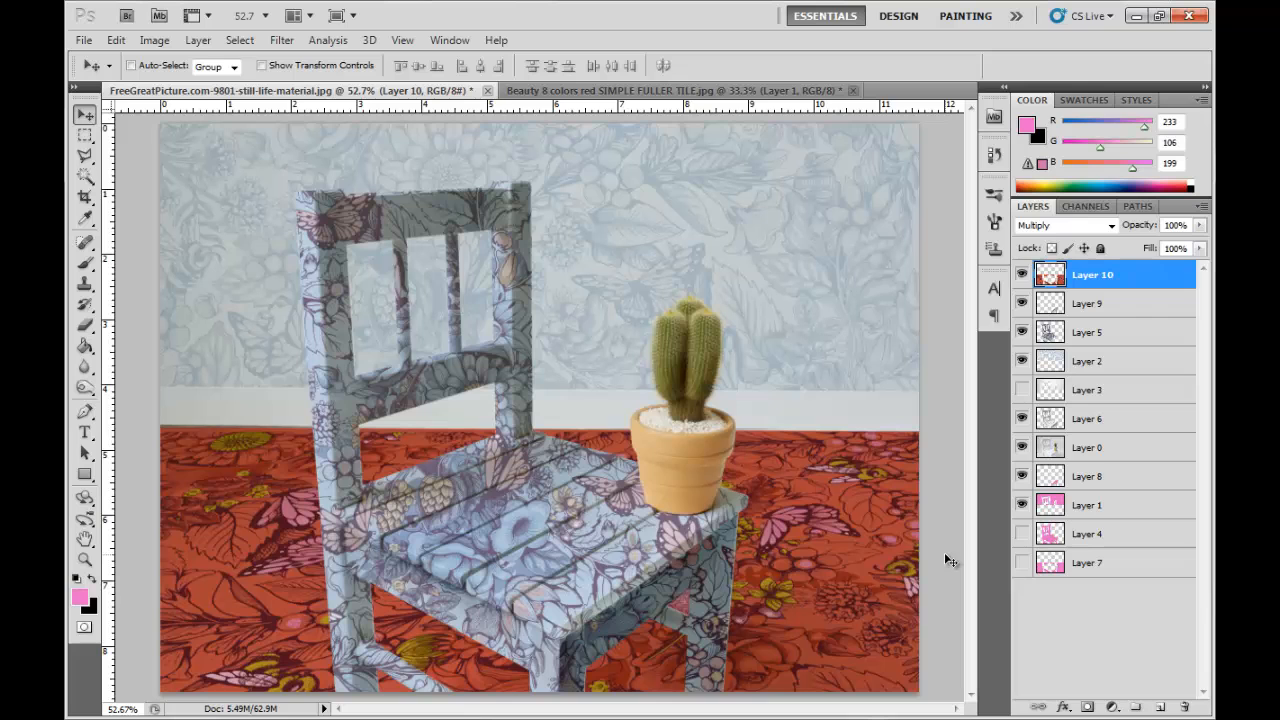
Step: Duplicate Layer 10 and set the copy's blend mode to Screen
key(ctrl+j)
key(shift+alt+d)
key(shift+alt+s)
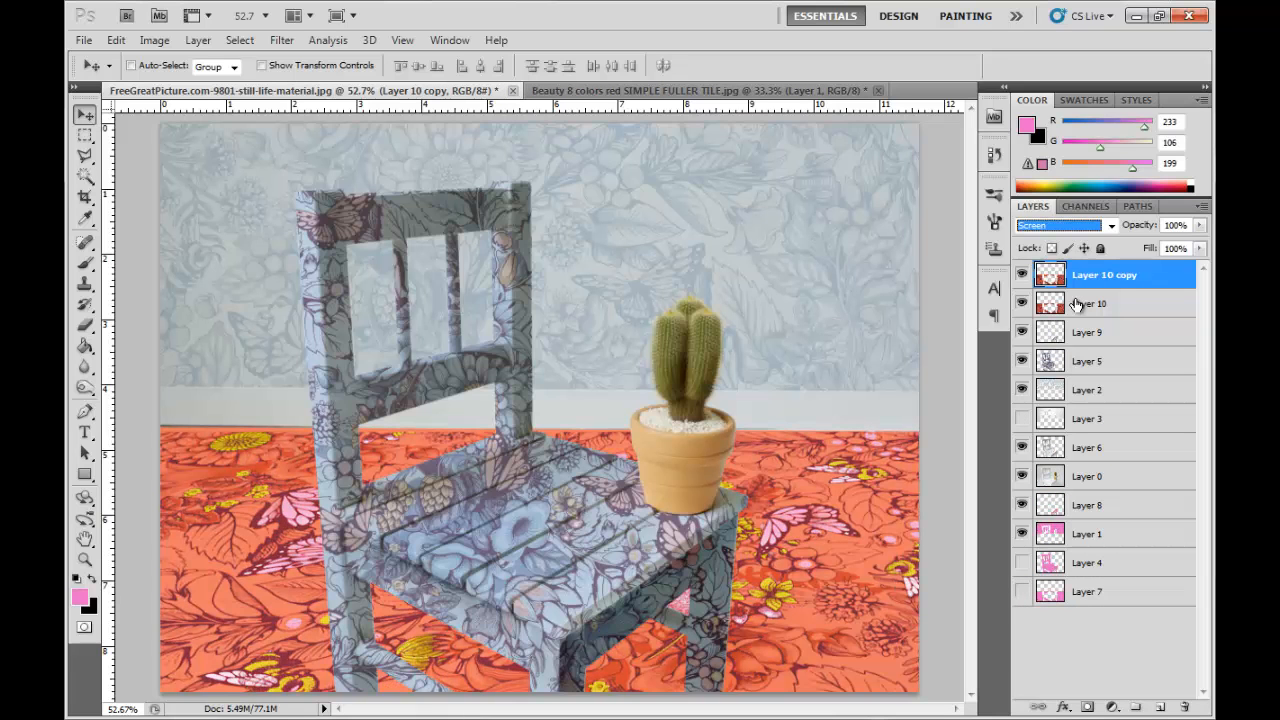